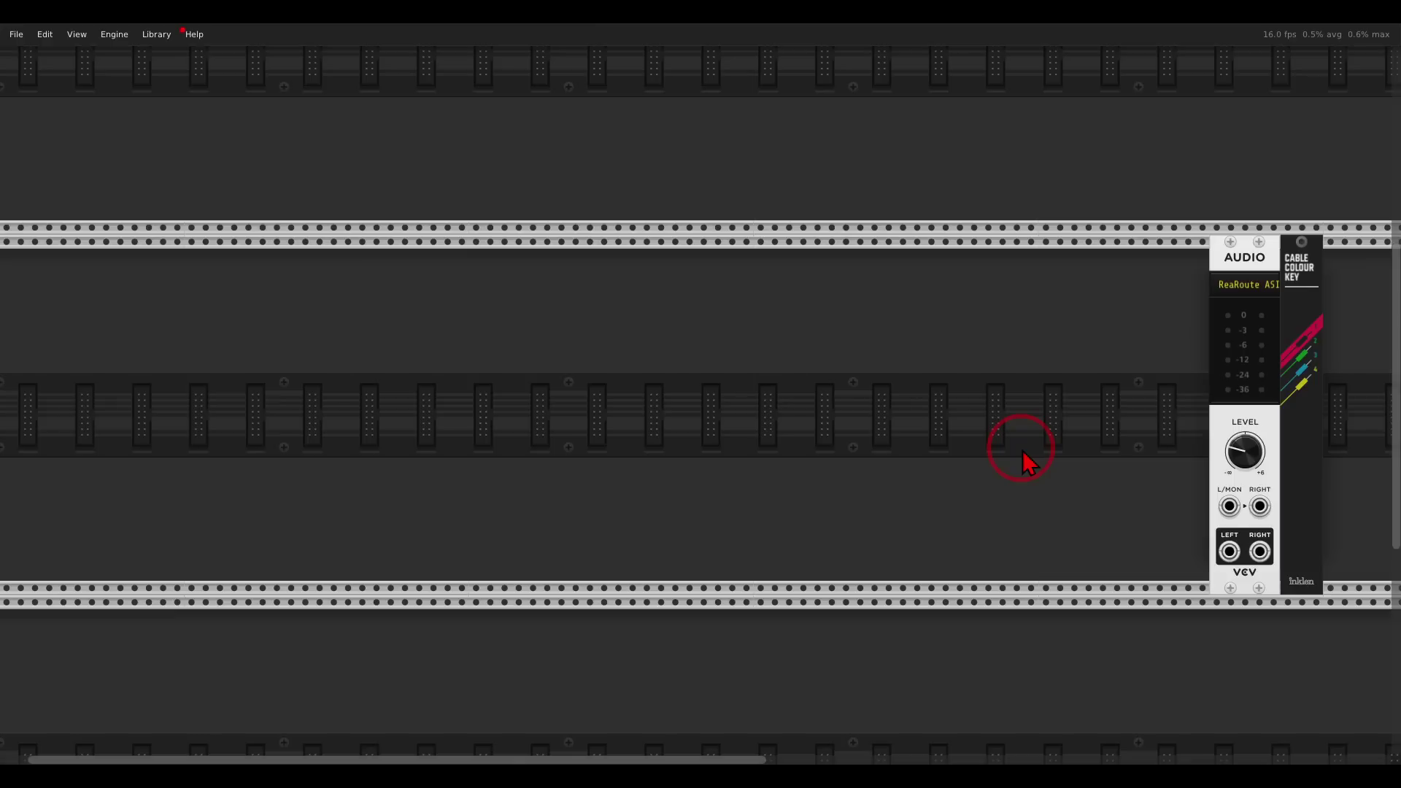
# - View the courses.png image and return to the VCV Rack patch
pyautogui.moveTo(1050, 777)
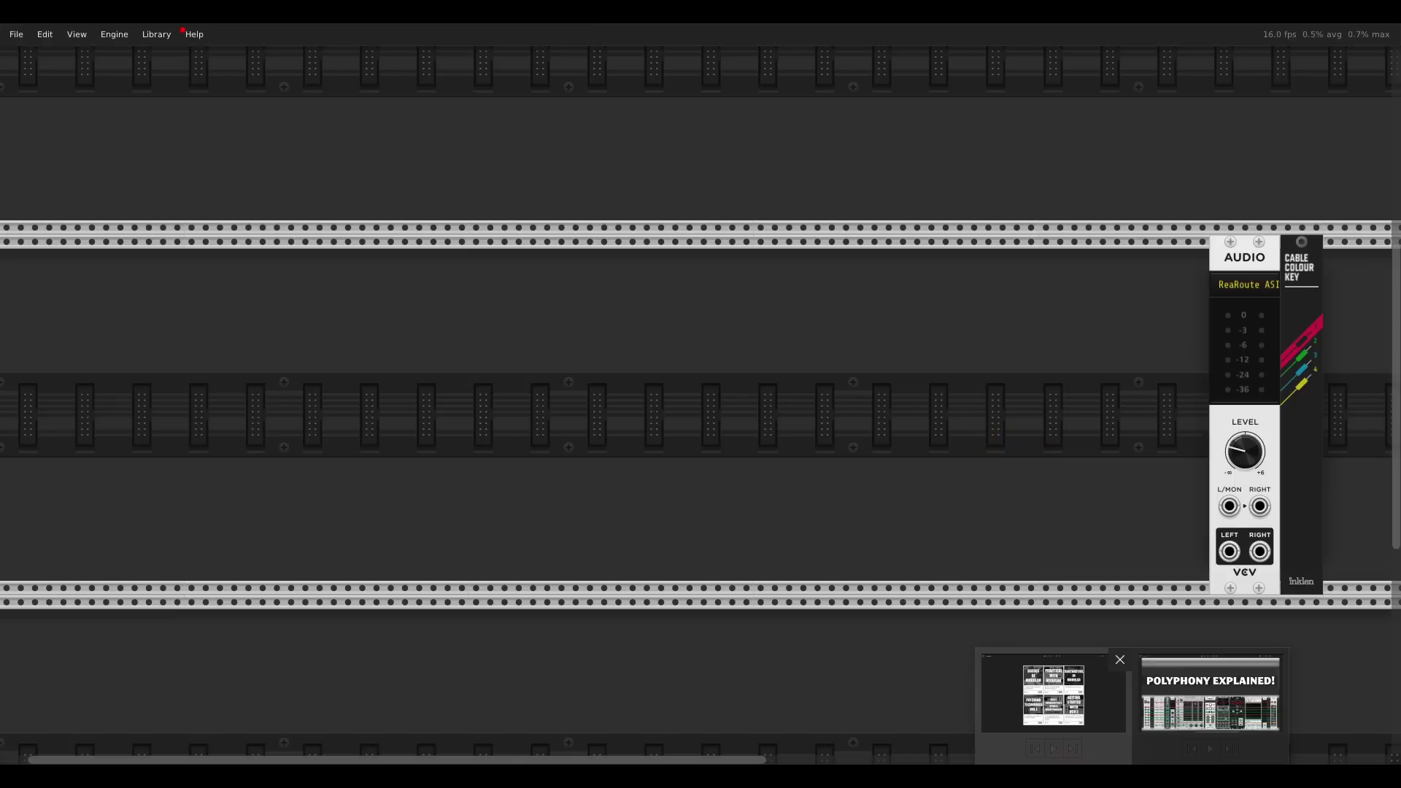
pyautogui.click(1056, 733)
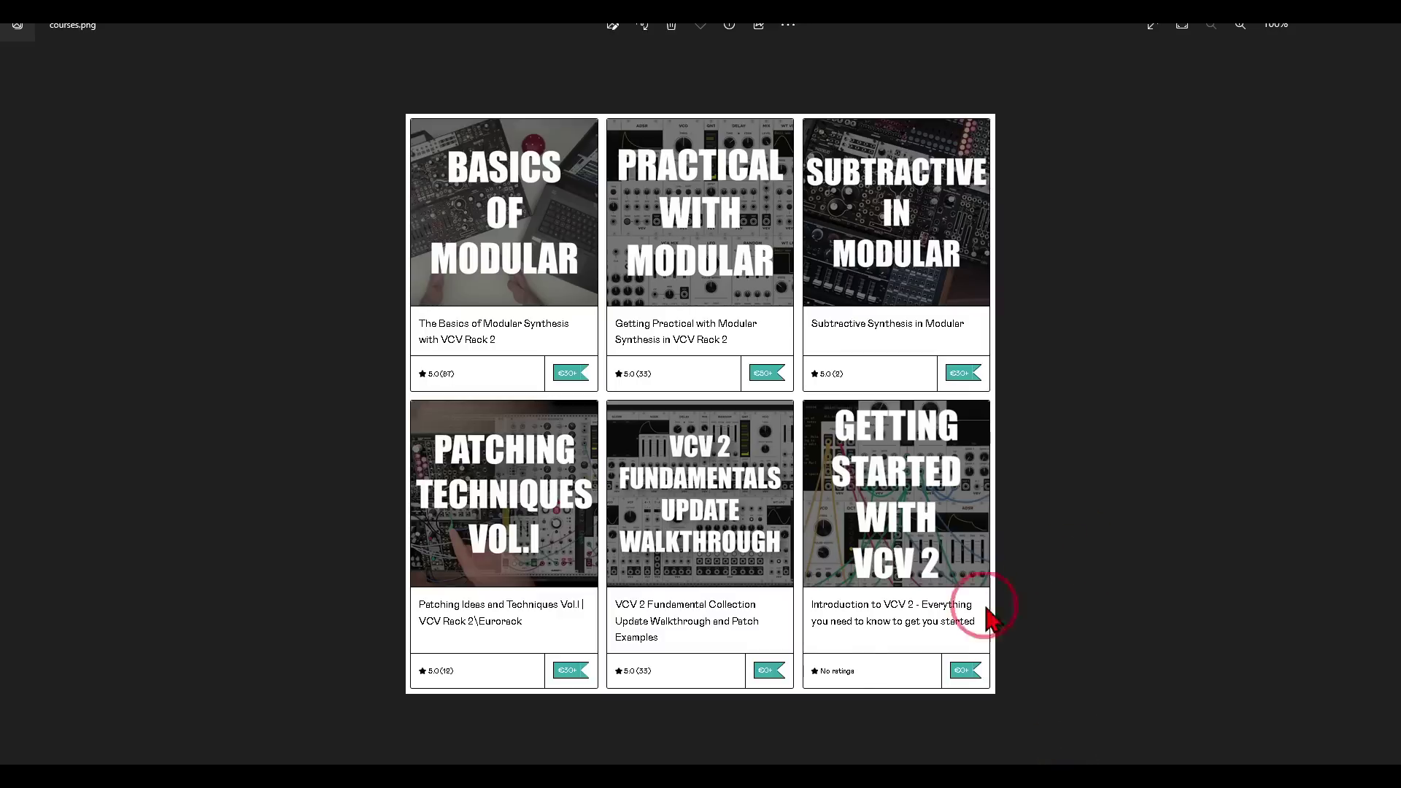
pyautogui.hotkey('alt', 'Tab')
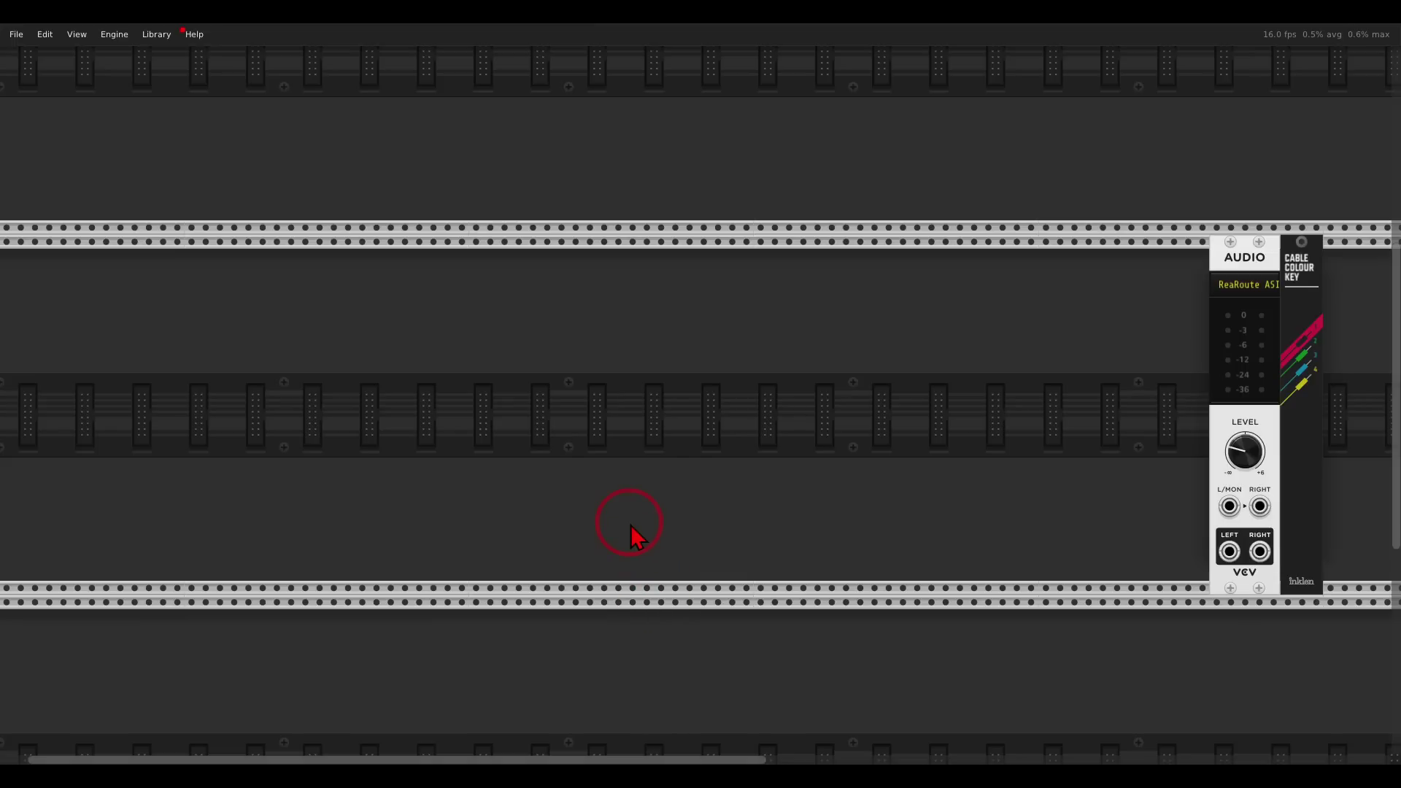
# - Add a Surge XT Classic VCO and patch its left and right outputs to the Audio module's L/MON and RIGHT inputs
pyautogui.rightClick(521, 457)
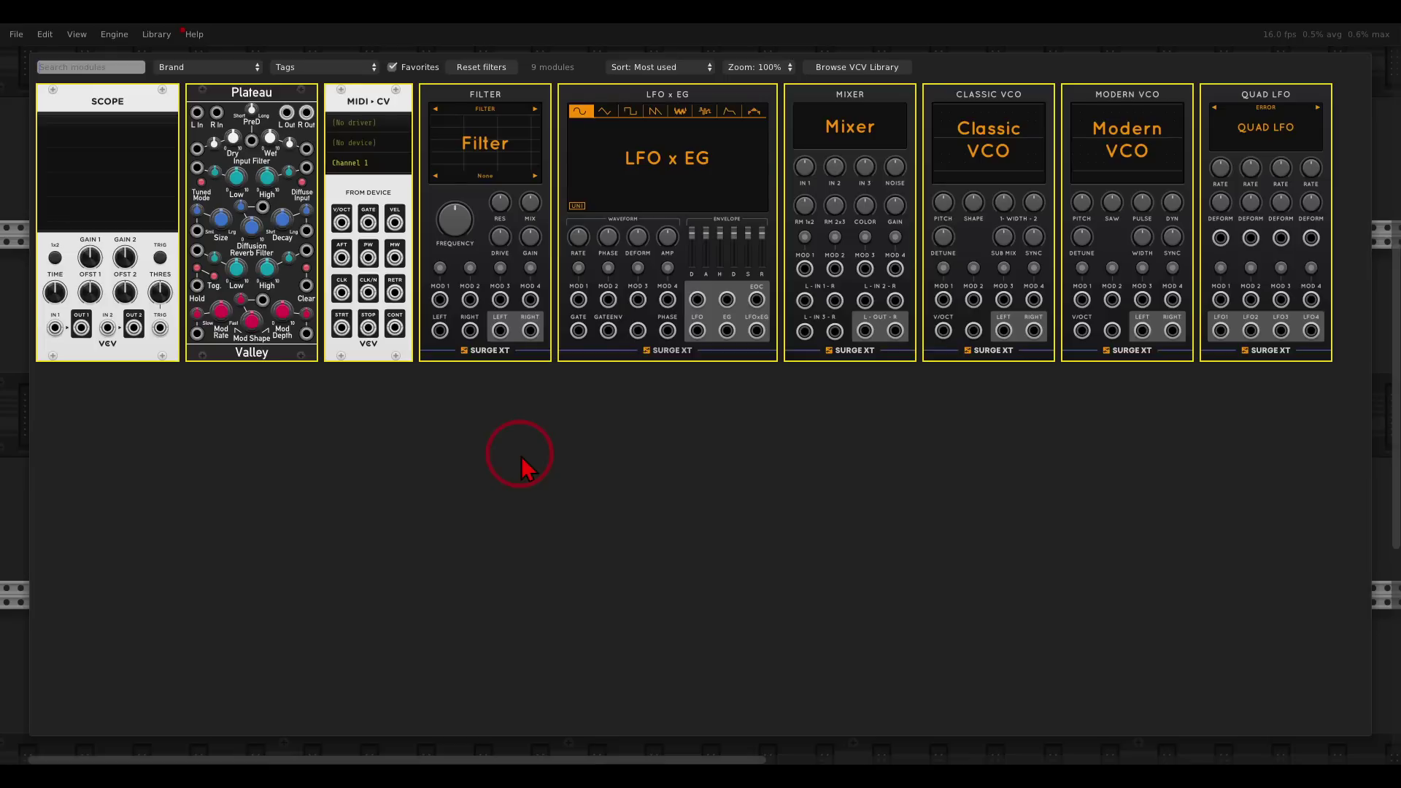
pyautogui.click(952, 219)
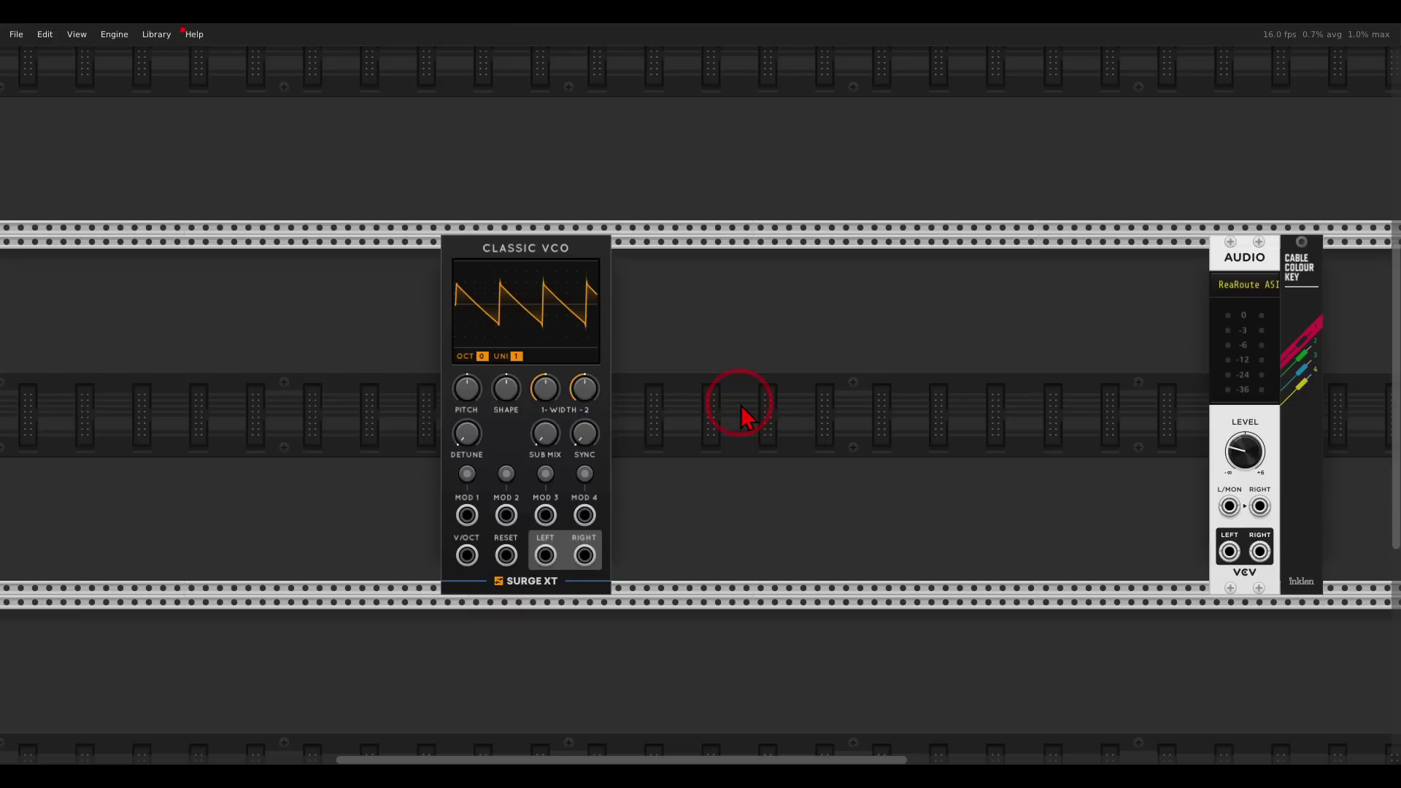
pyautogui.moveTo(545, 556); pyautogui.dragTo(588, 558)
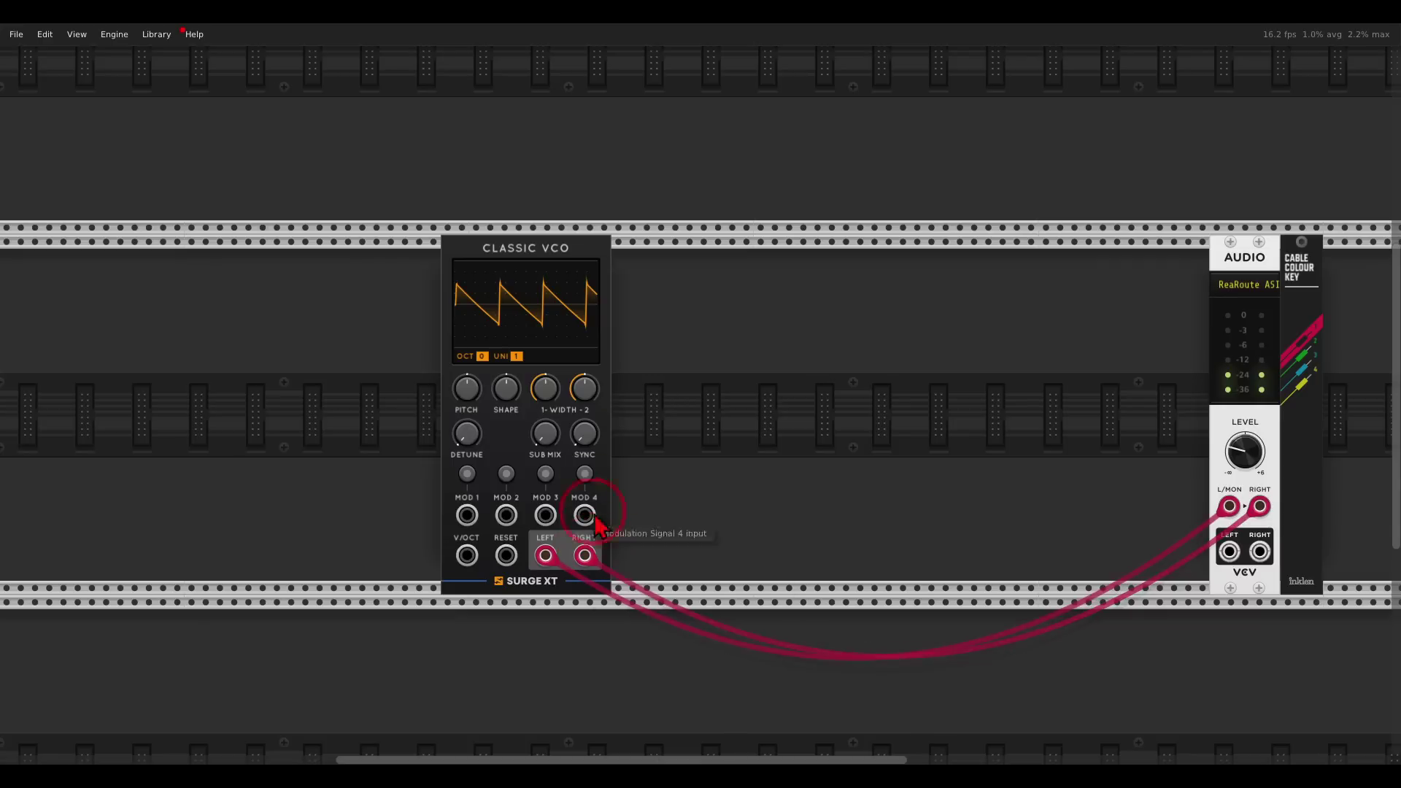
# - Adjust the Classic VCO's shape, widths and sub mix, with width 1 about 35%, and set 3 unison voices with raised detune
pyautogui.moveTo(513, 399); pyautogui.dragTo(577, 381)
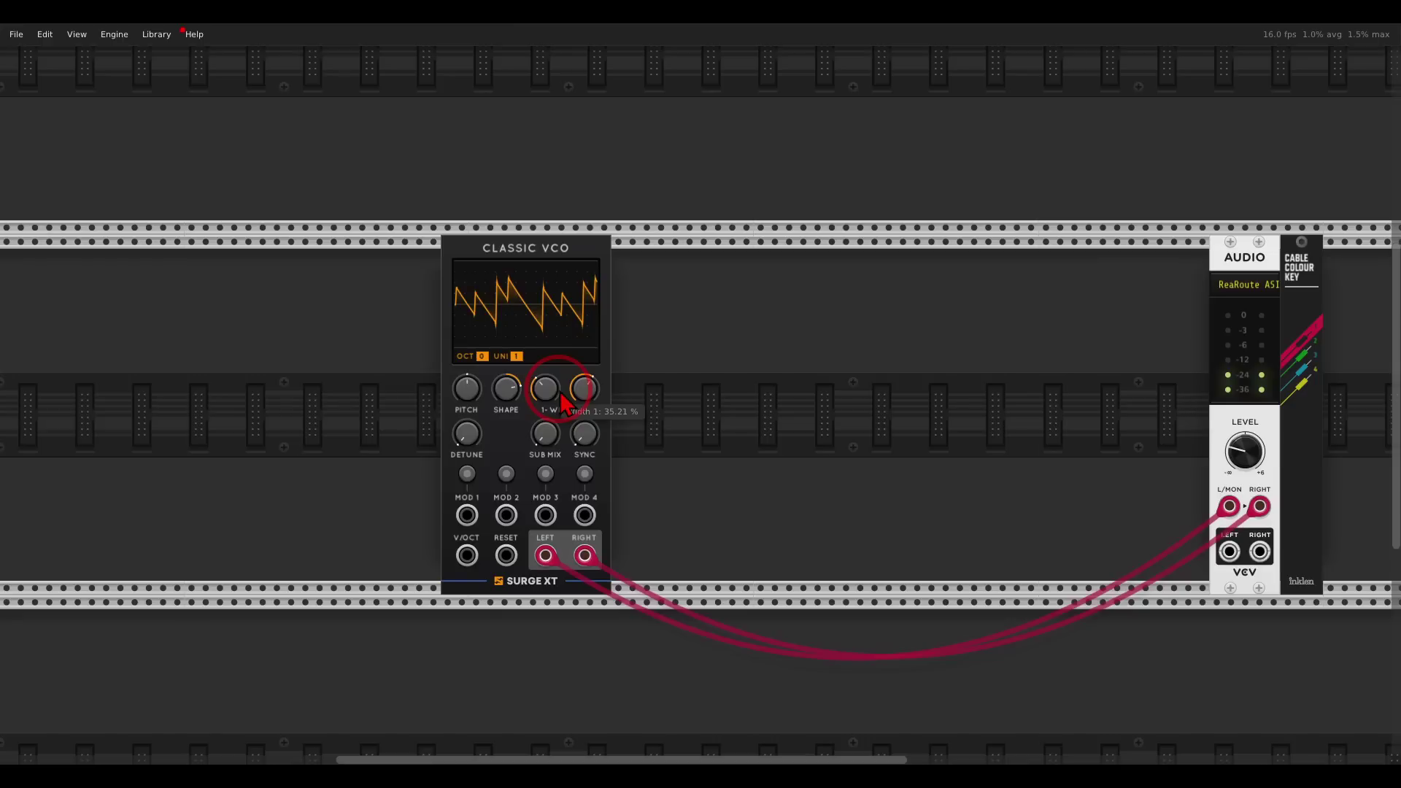
pyautogui.moveTo(549, 436); pyautogui.dragTo(564, 321)
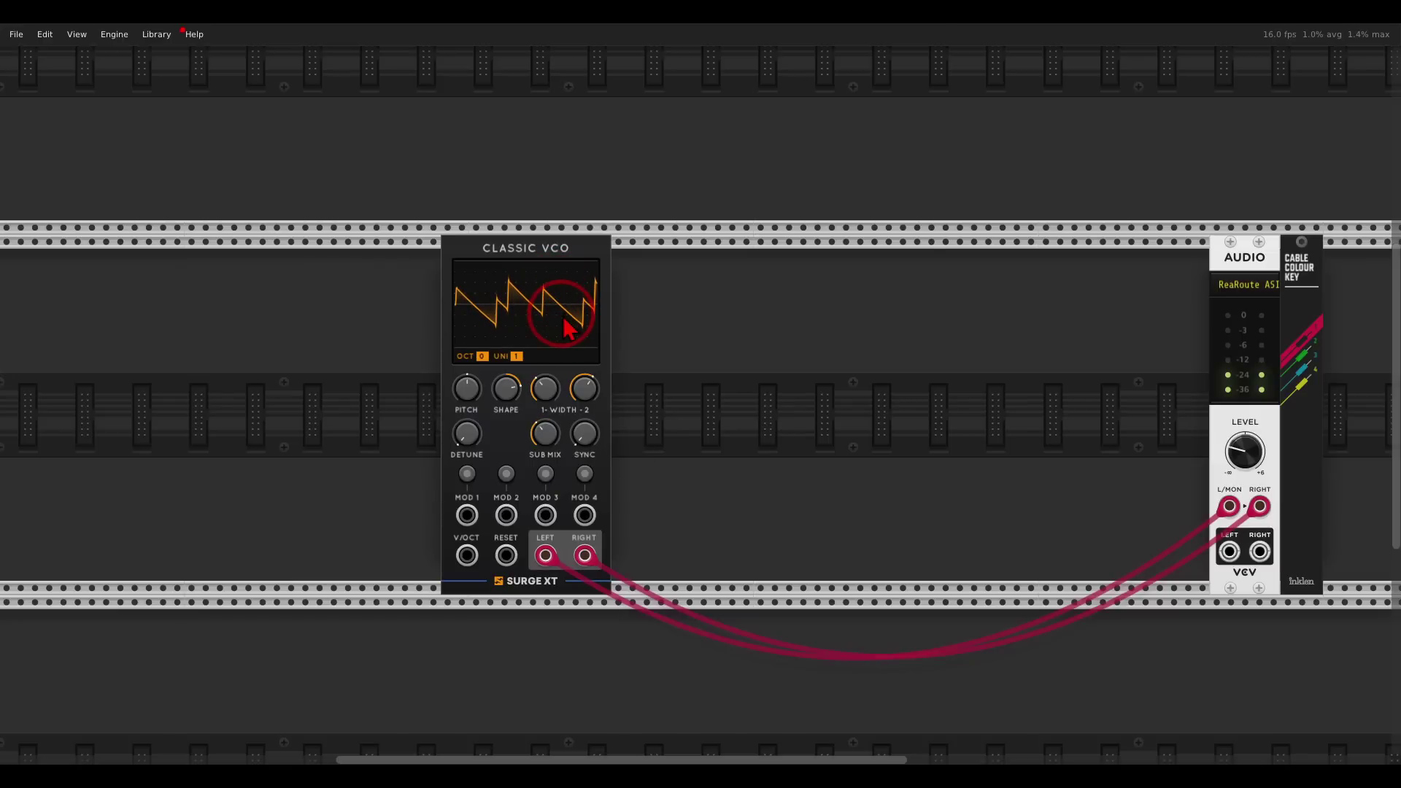
pyautogui.click(522, 338)
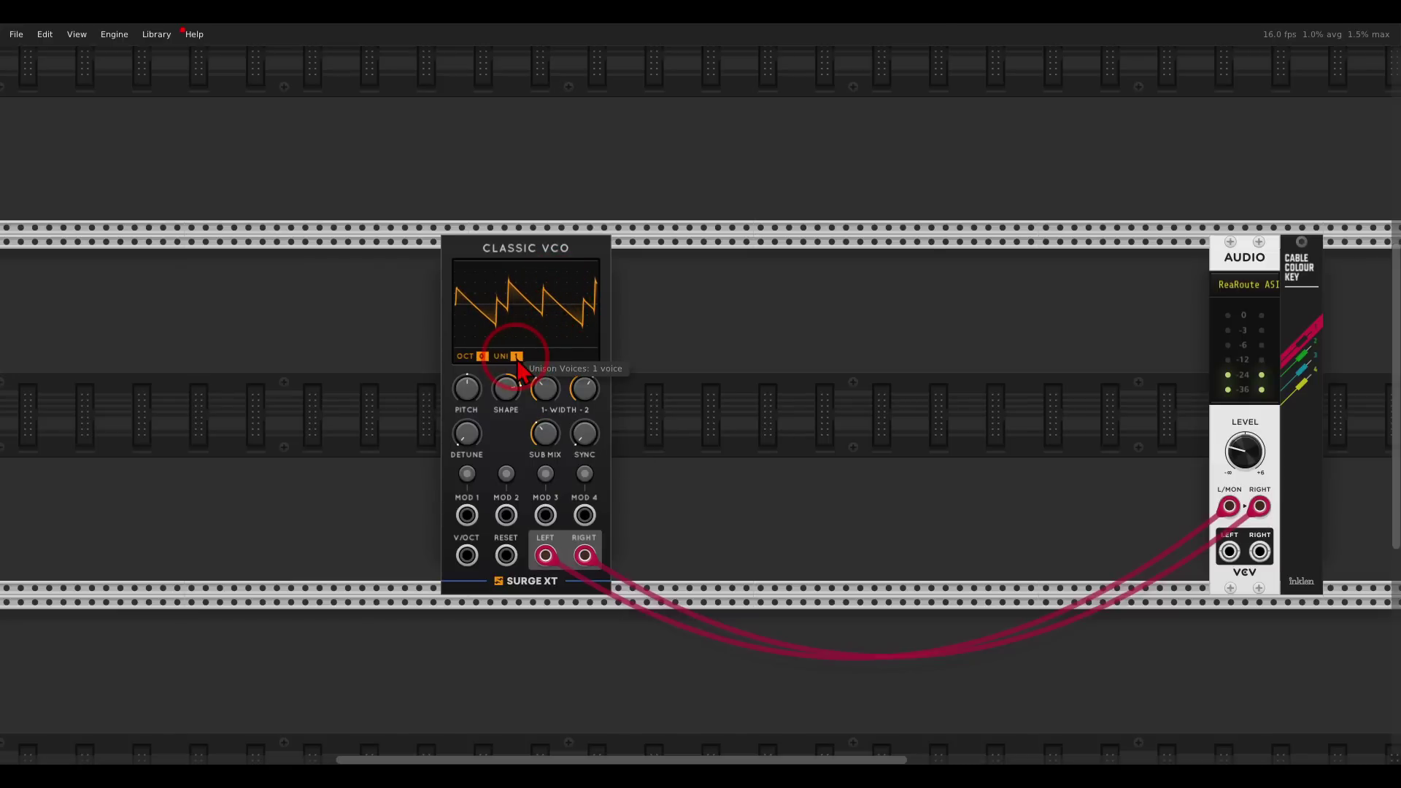
pyautogui.moveTo(522, 338); pyautogui.dragTo(522, 302)
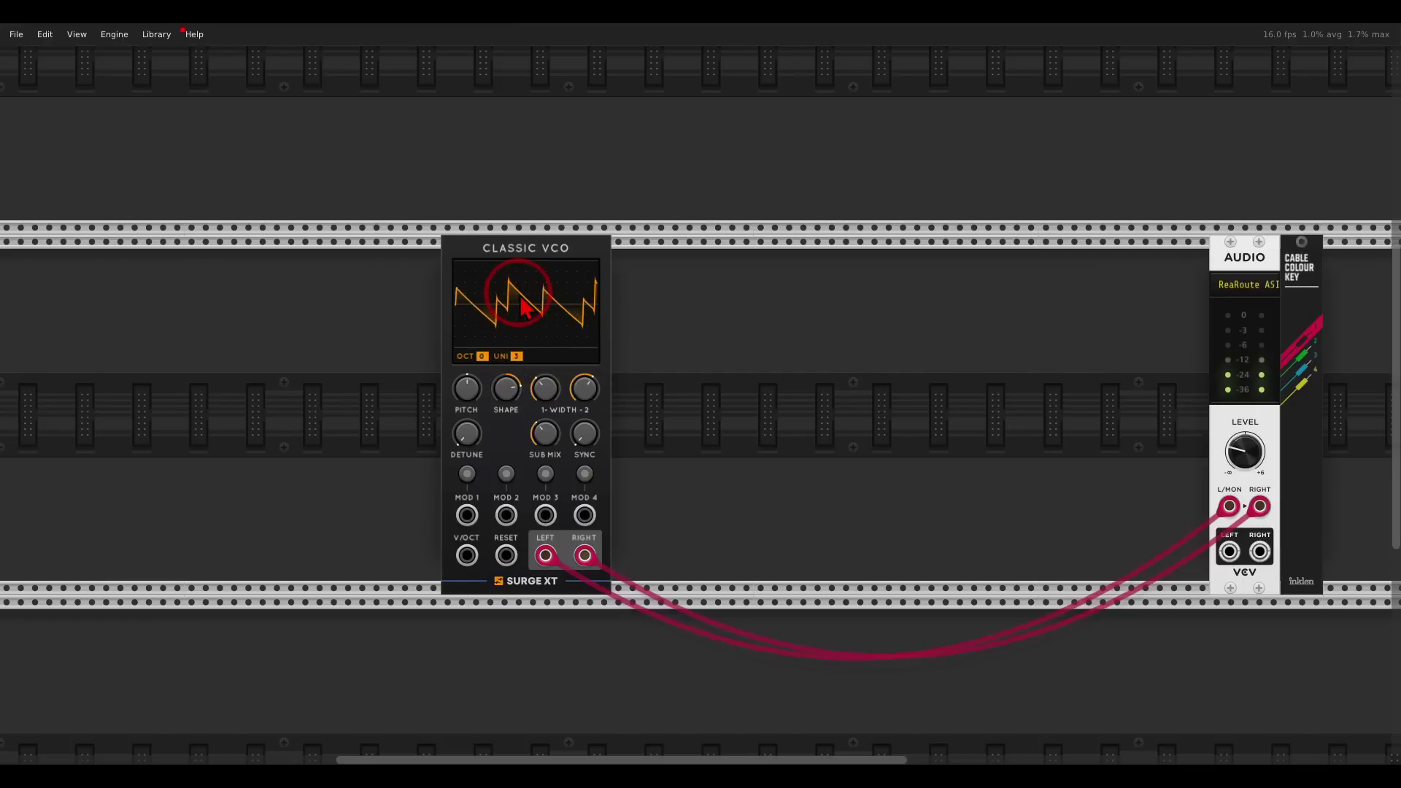
pyautogui.moveTo(473, 436)
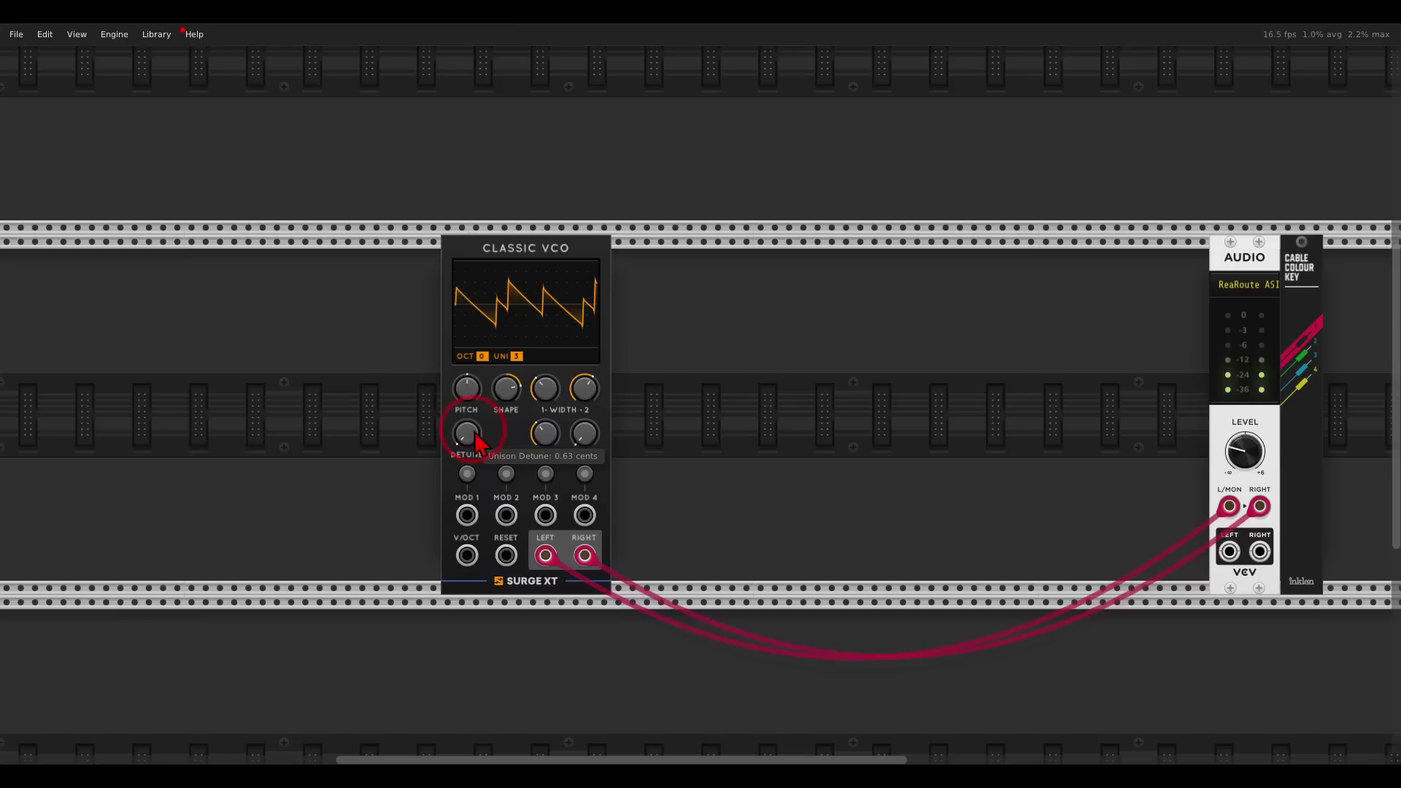
pyautogui.moveTo(475, 440); pyautogui.dragTo(467, 367)
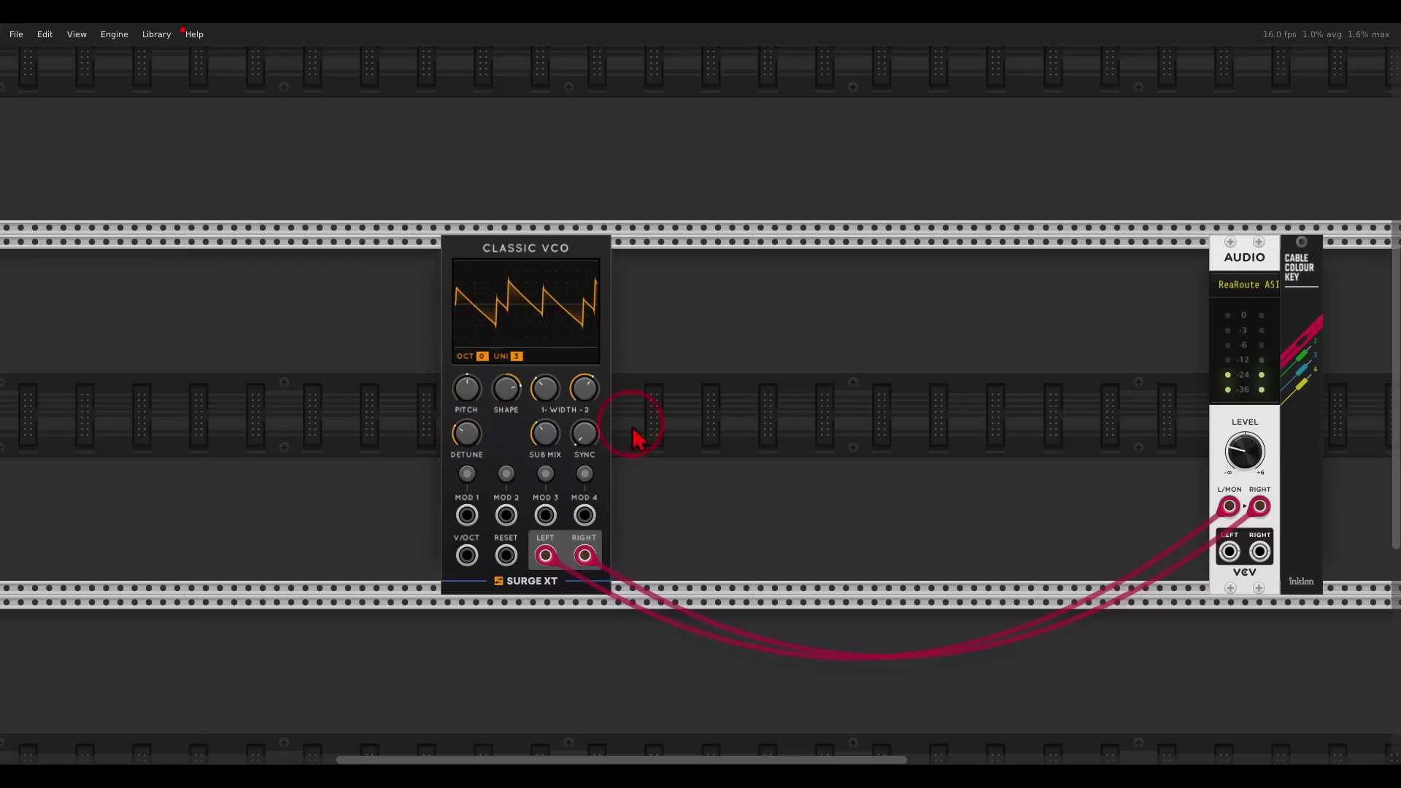
# - Insert a Surge XT Mixer between the Classic VCO and Audio, patched in stereo through input 1, with IN 1 raised and GAIN at minimum
pyautogui.moveTo(1228, 505); pyautogui.dragTo(1167, 503)
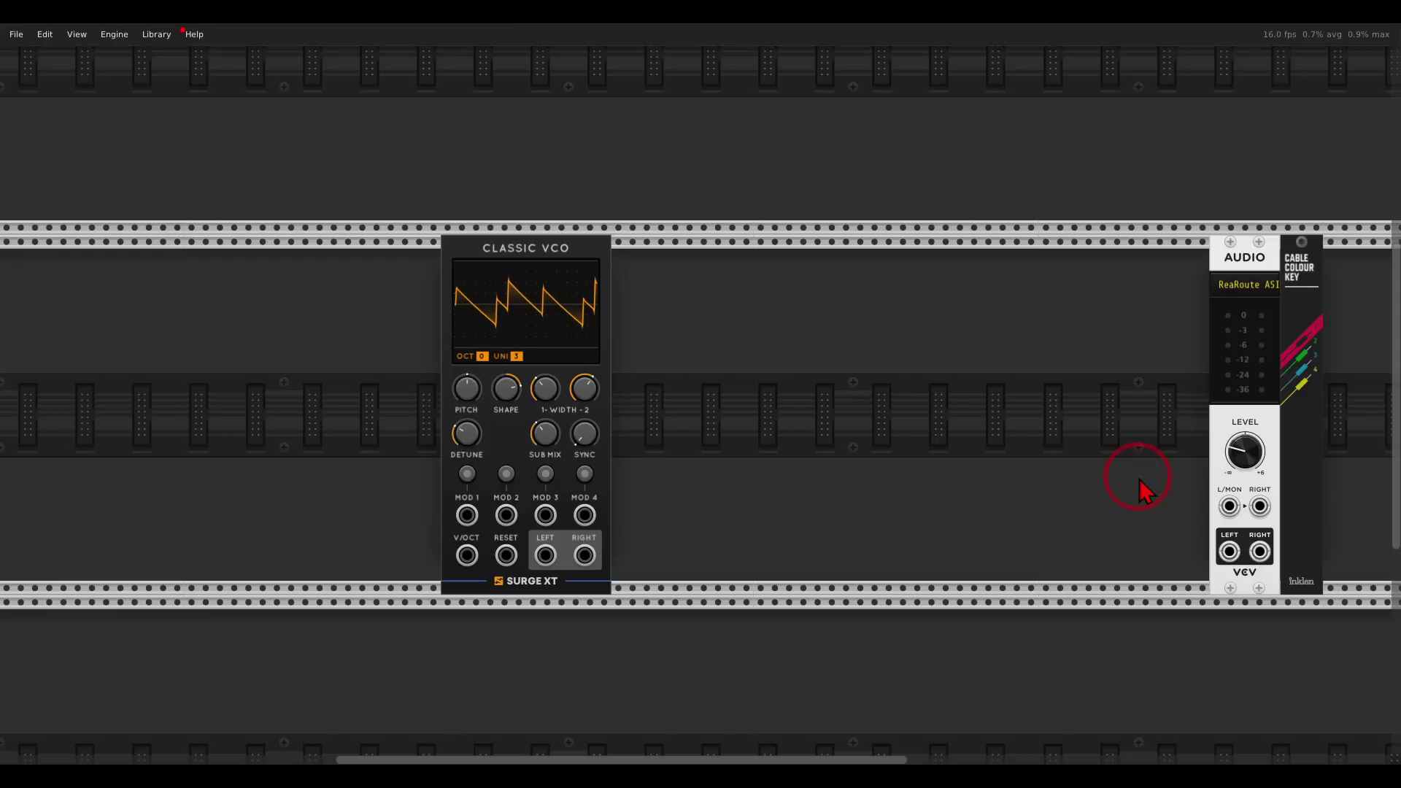
pyautogui.rightClick(842, 427)
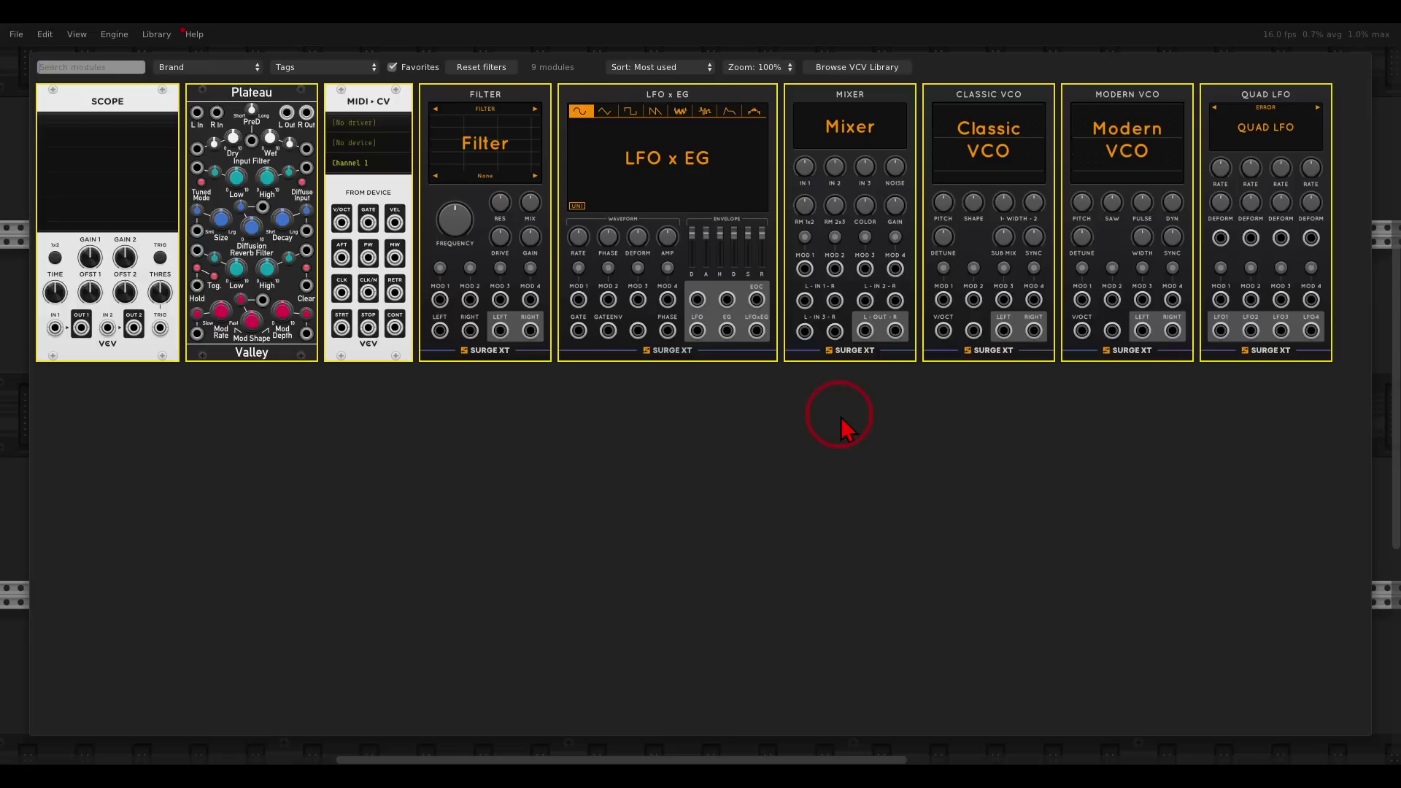
pyautogui.click(852, 274)
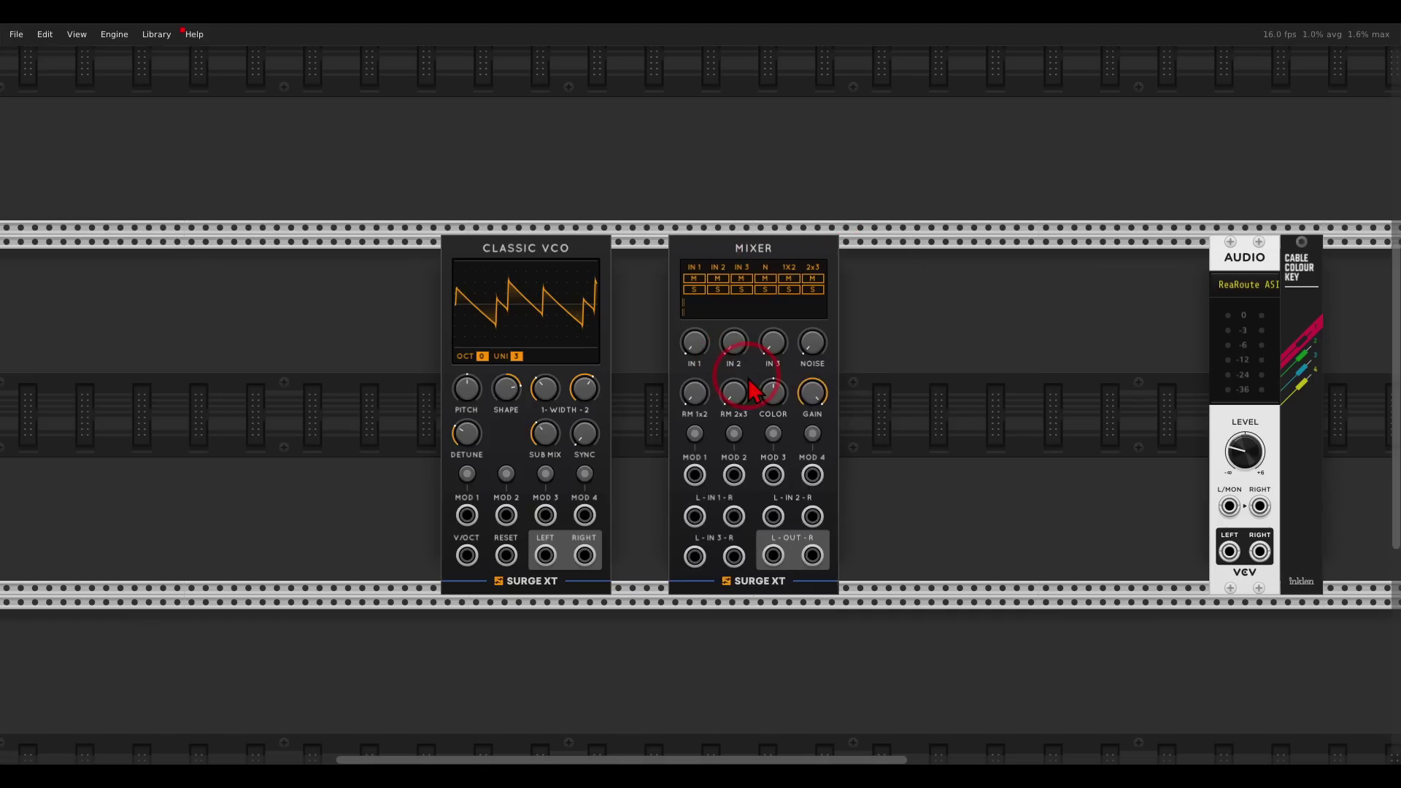
pyautogui.moveTo(545, 556); pyautogui.dragTo(812, 555)
pyautogui.moveTo(695, 350); pyautogui.dragTo(706, 141)
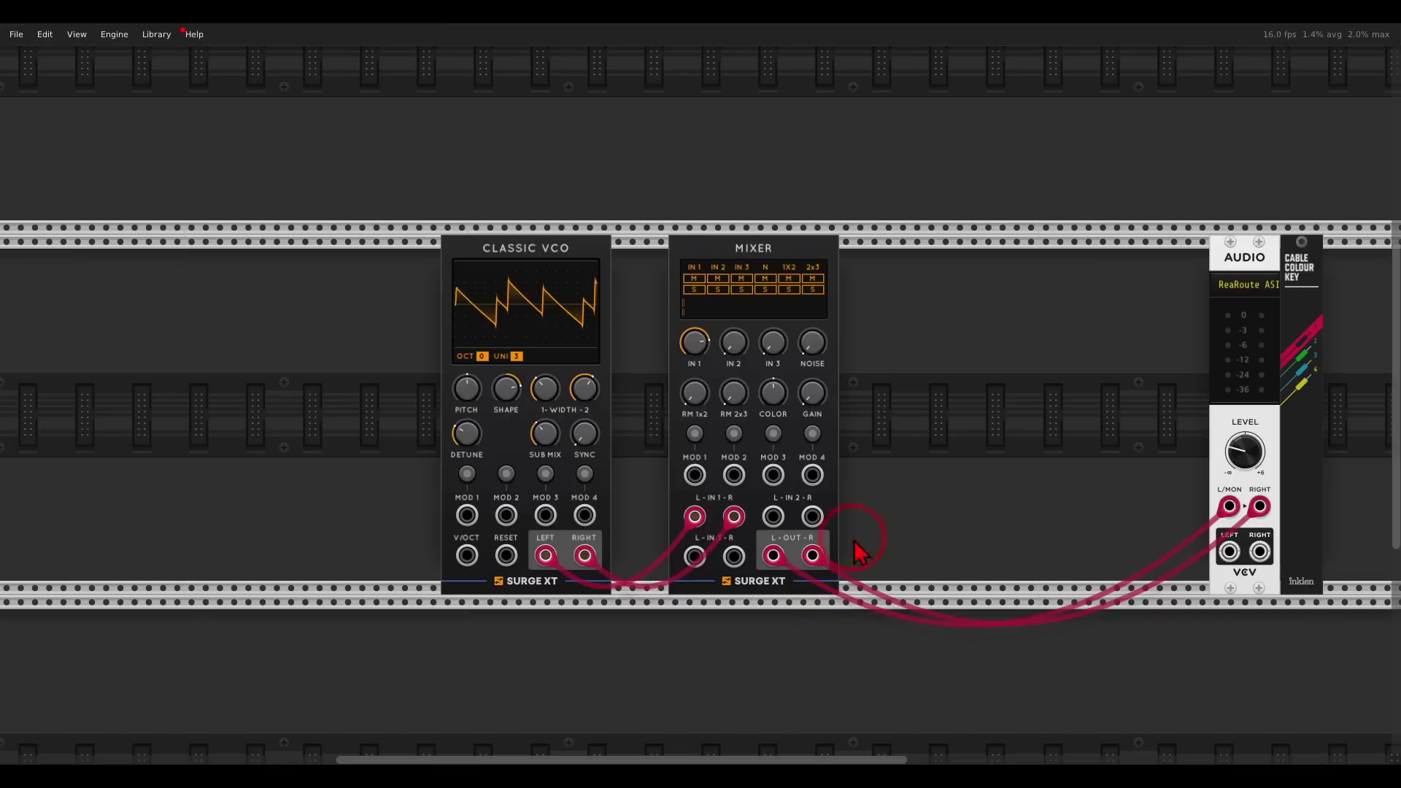
# - Add an LFO x EG module set to the envelope shape after the Mixer and line up the three Surge XT modules
pyautogui.rightClick(941, 442)
pyautogui.click(838, 406)
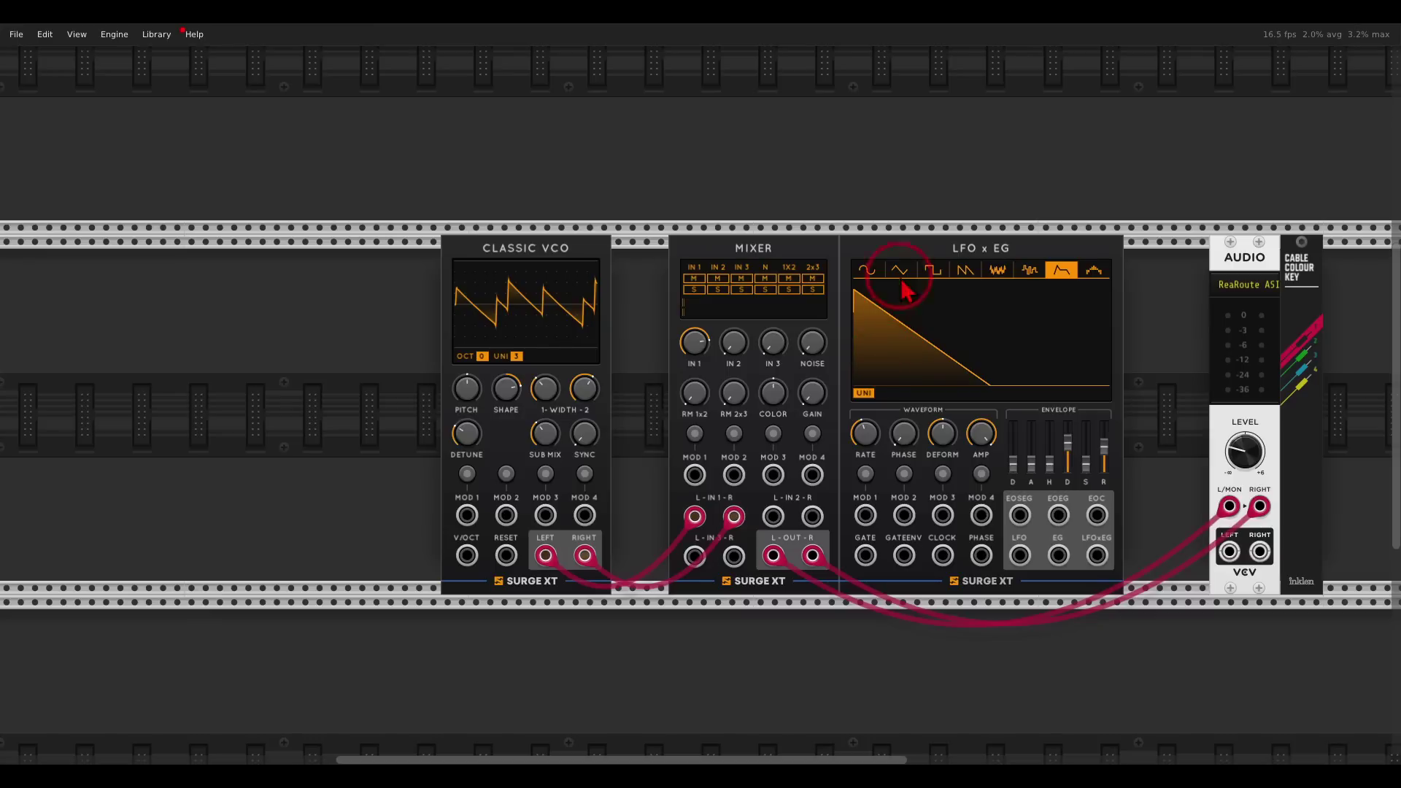
pyautogui.moveTo(912, 255); pyautogui.dragTo(711, 257)
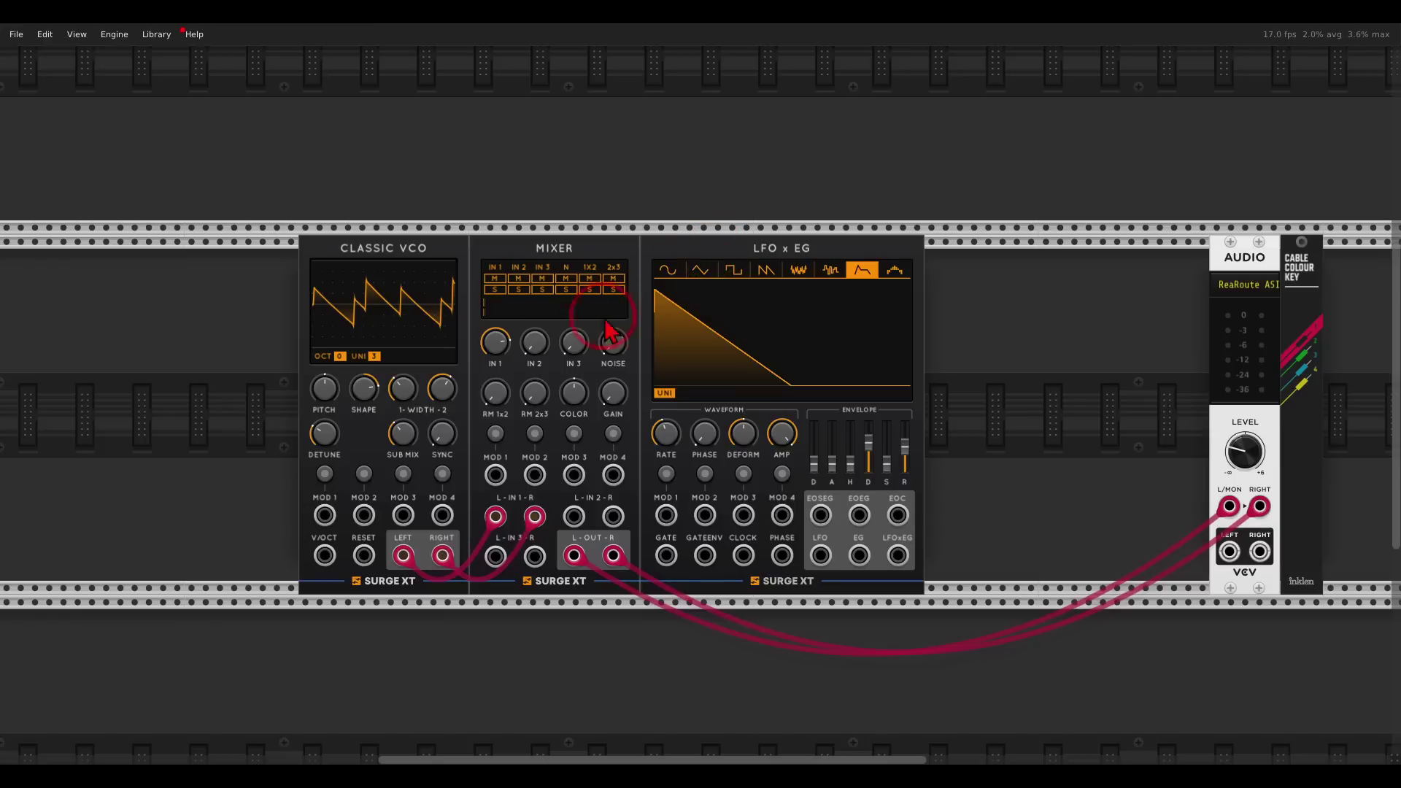
# - Add a MIDI-CV module before the Classic VCO using the Arturia KeyStep 32, and patch its GATE to the LFO x EG's GATEENV input
pyautogui.hscroll(-3, 500, 322)
pyautogui.rightClick(406, 316)
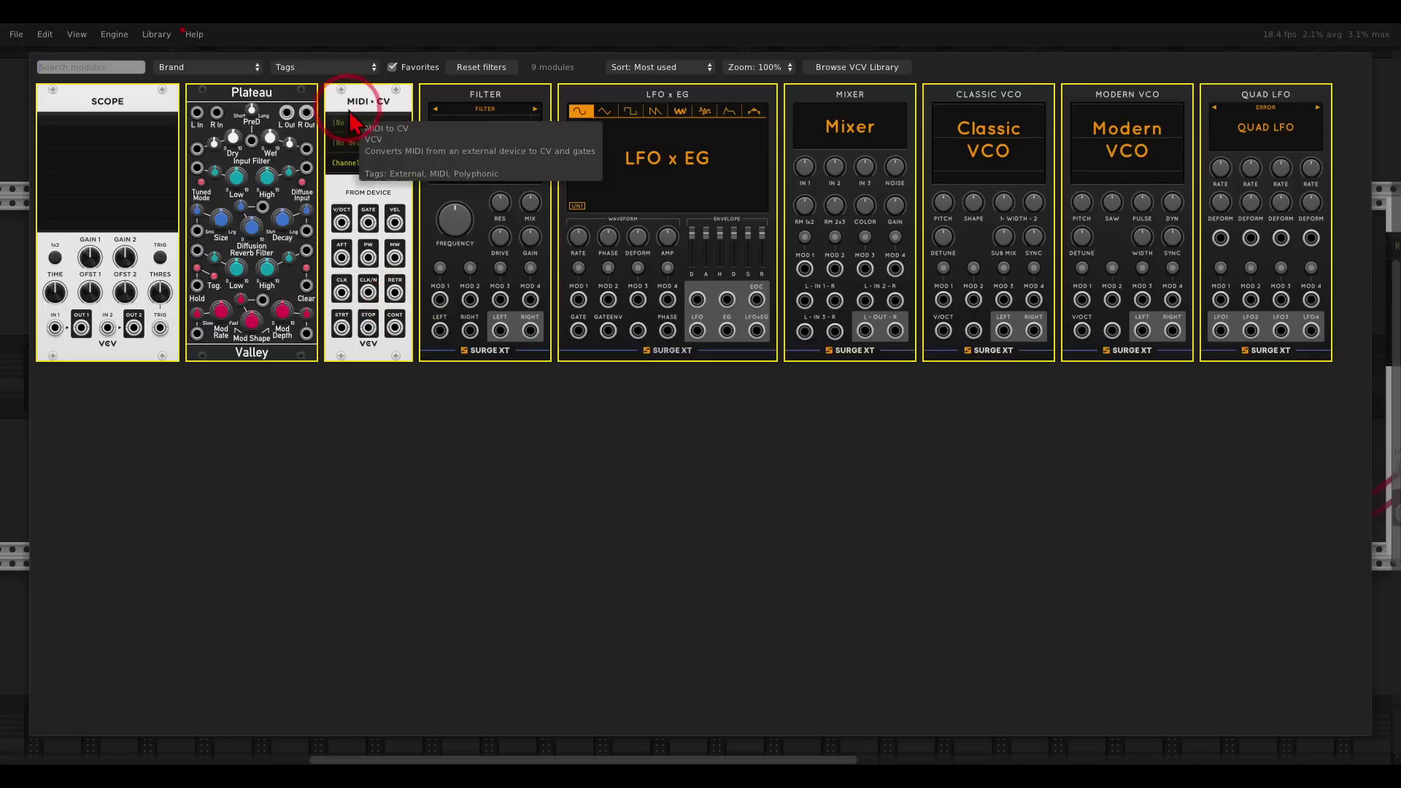
pyautogui.moveTo(382, 116); pyautogui.dragTo(392, 281)
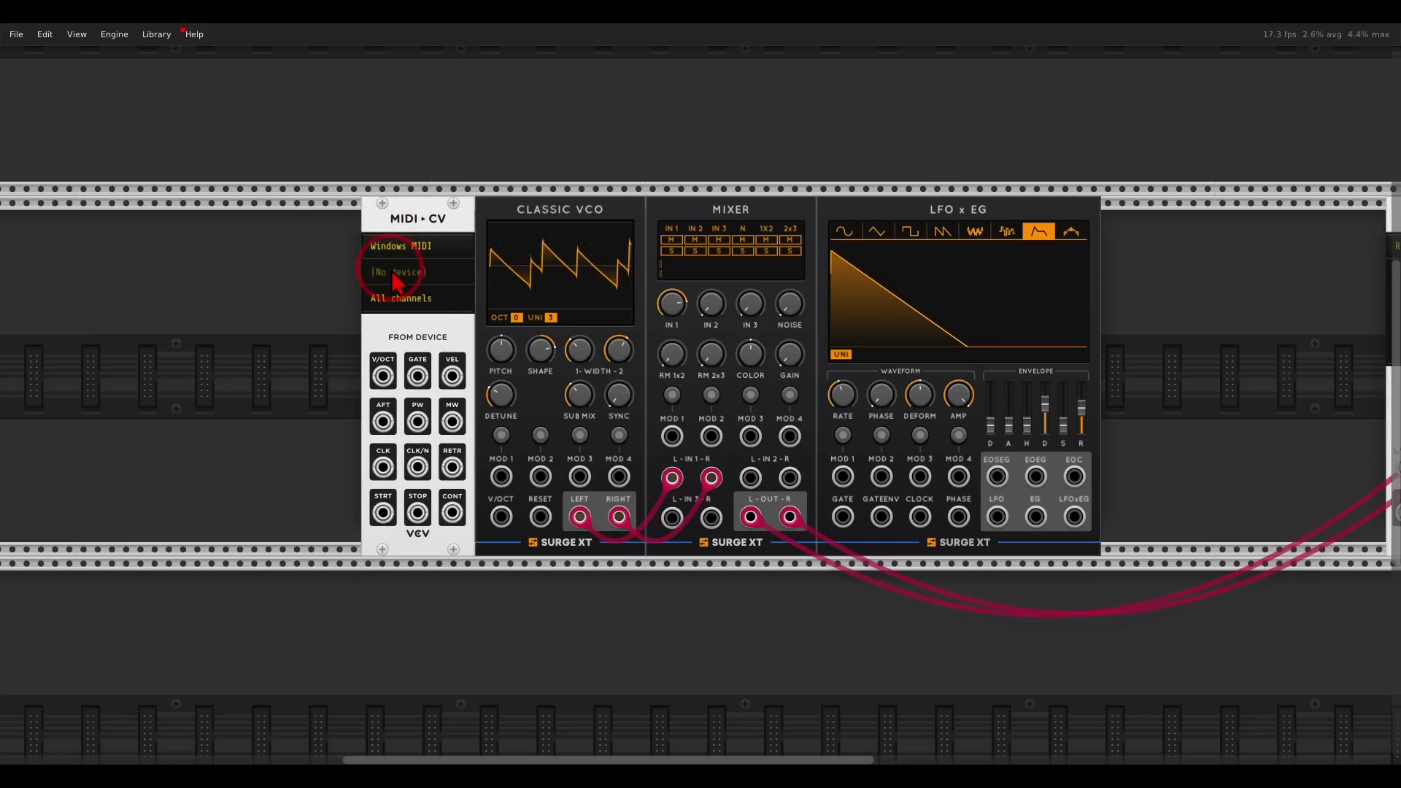
pyautogui.click(393, 275)
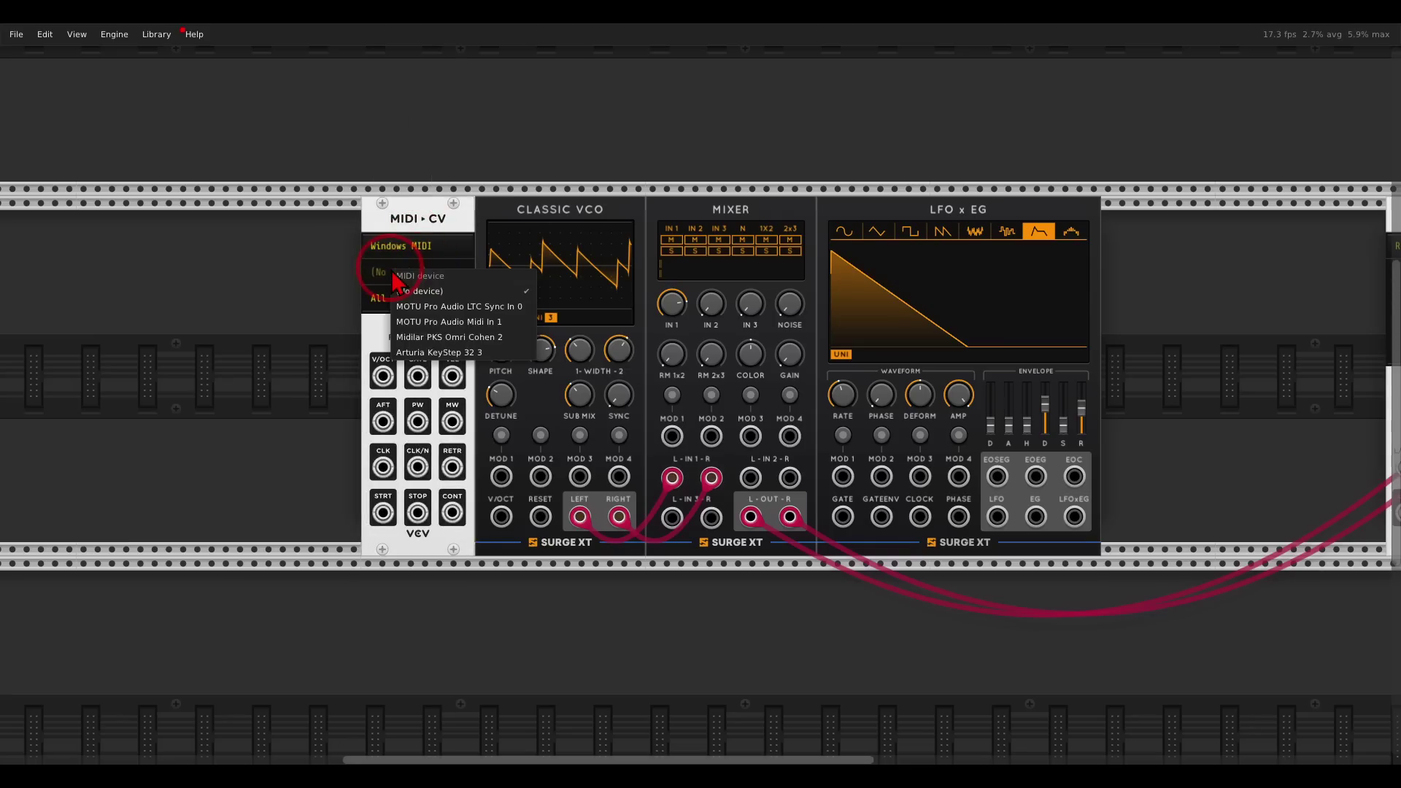
pyautogui.click(448, 353)
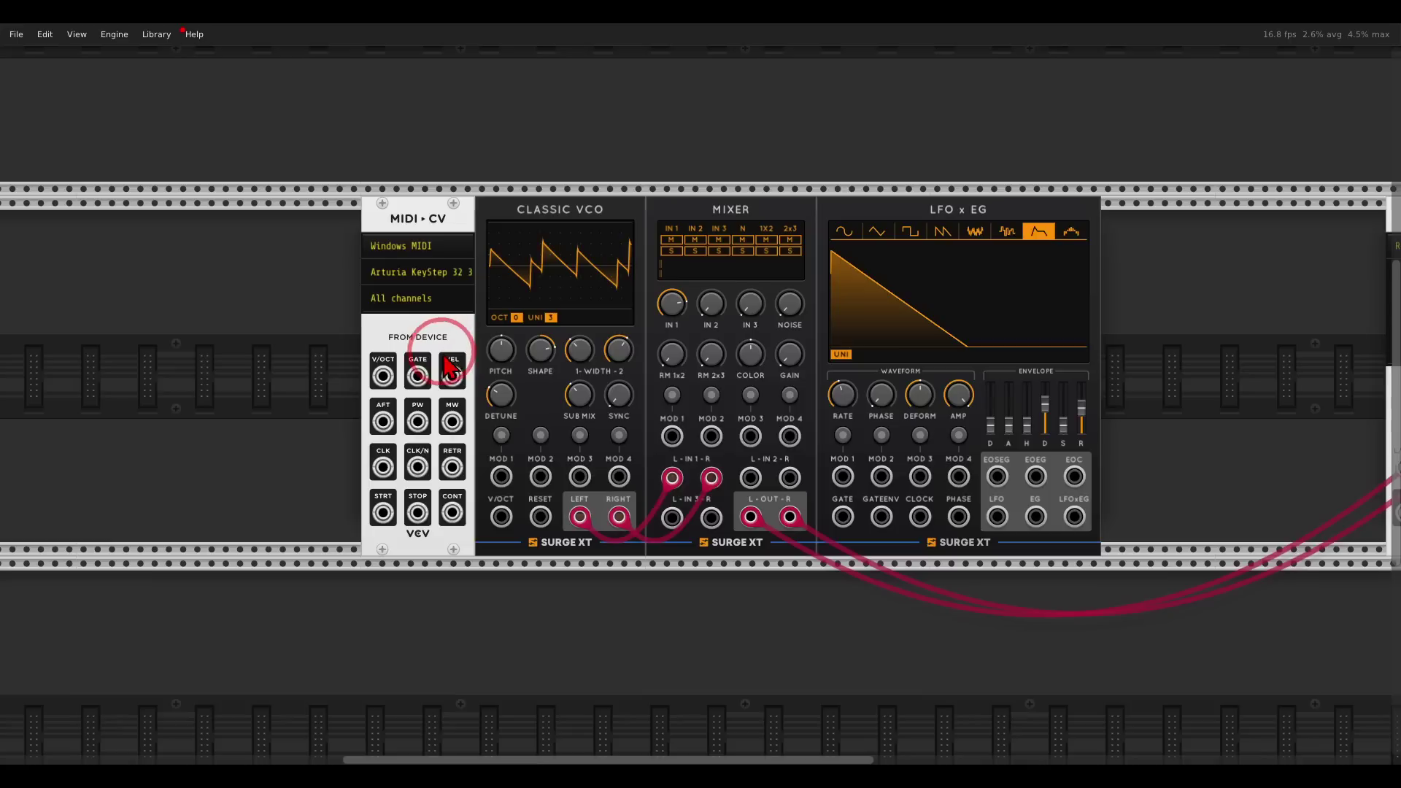
pyautogui.moveTo(418, 375); pyautogui.dragTo(882, 517)
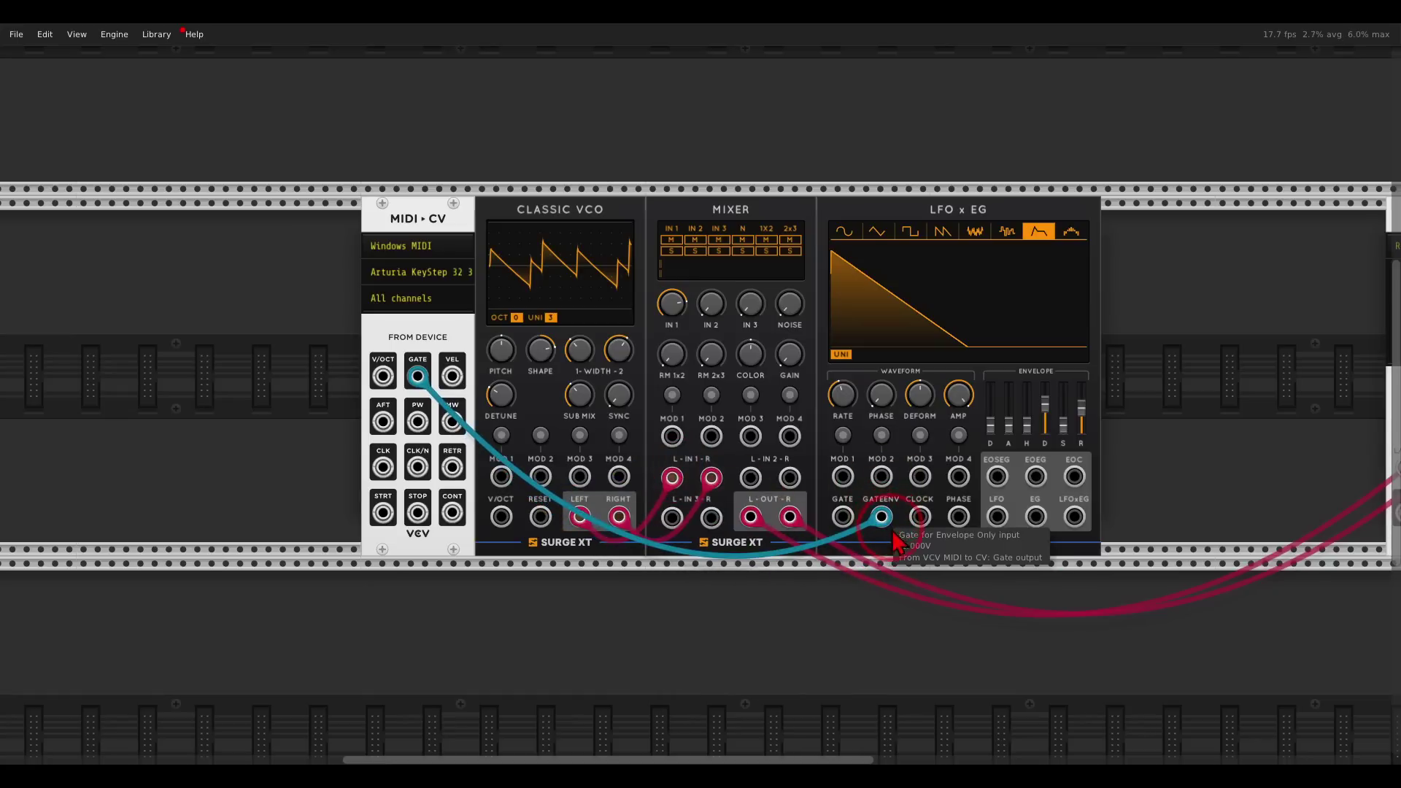
# - Add a Scope after the LFO x EG and feed the EG output to IN 1 and the MIDI gate to IN 2
pyautogui.hscroll(3, 994, 485)
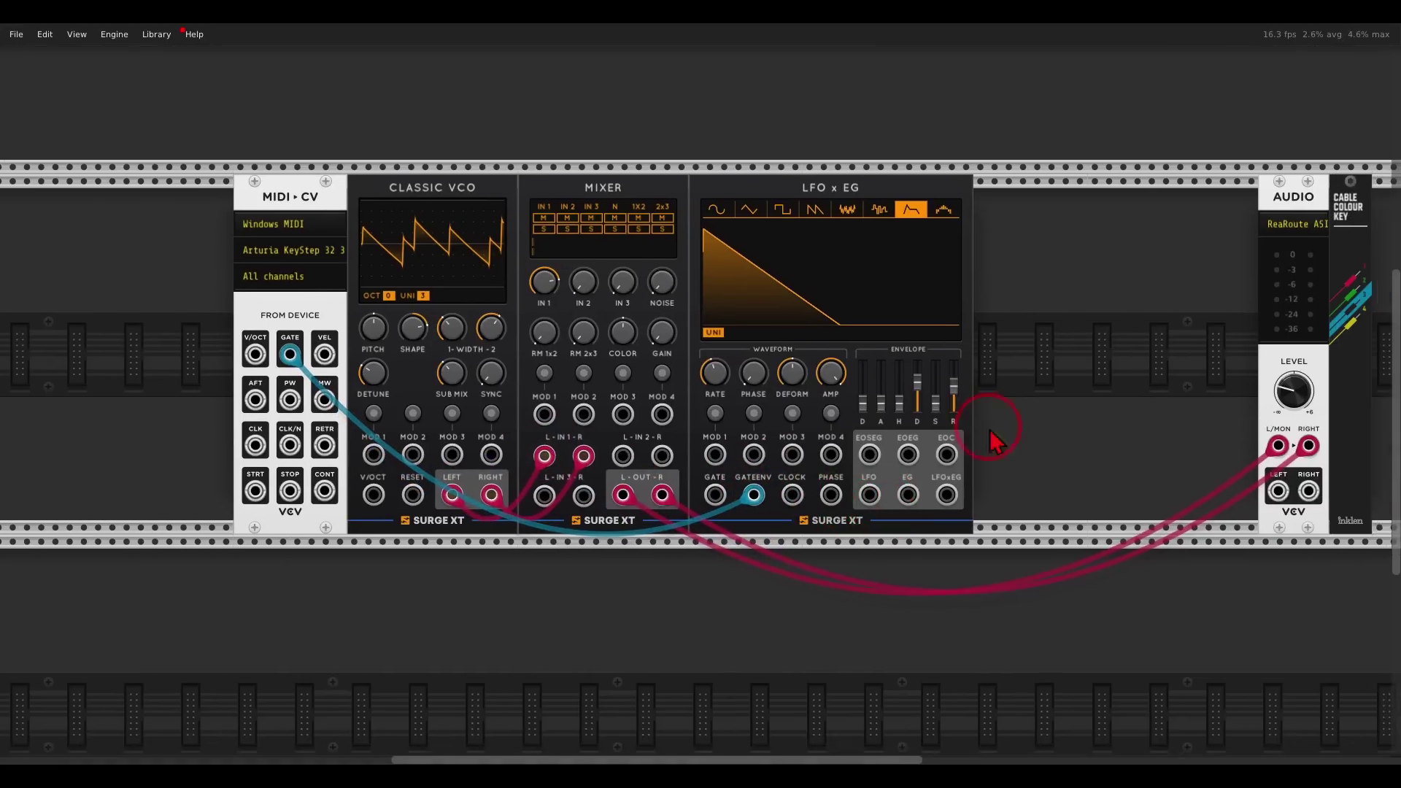
pyautogui.rightClick(995, 431)
pyautogui.moveTo(368, 215); pyautogui.dragTo(872, 383)
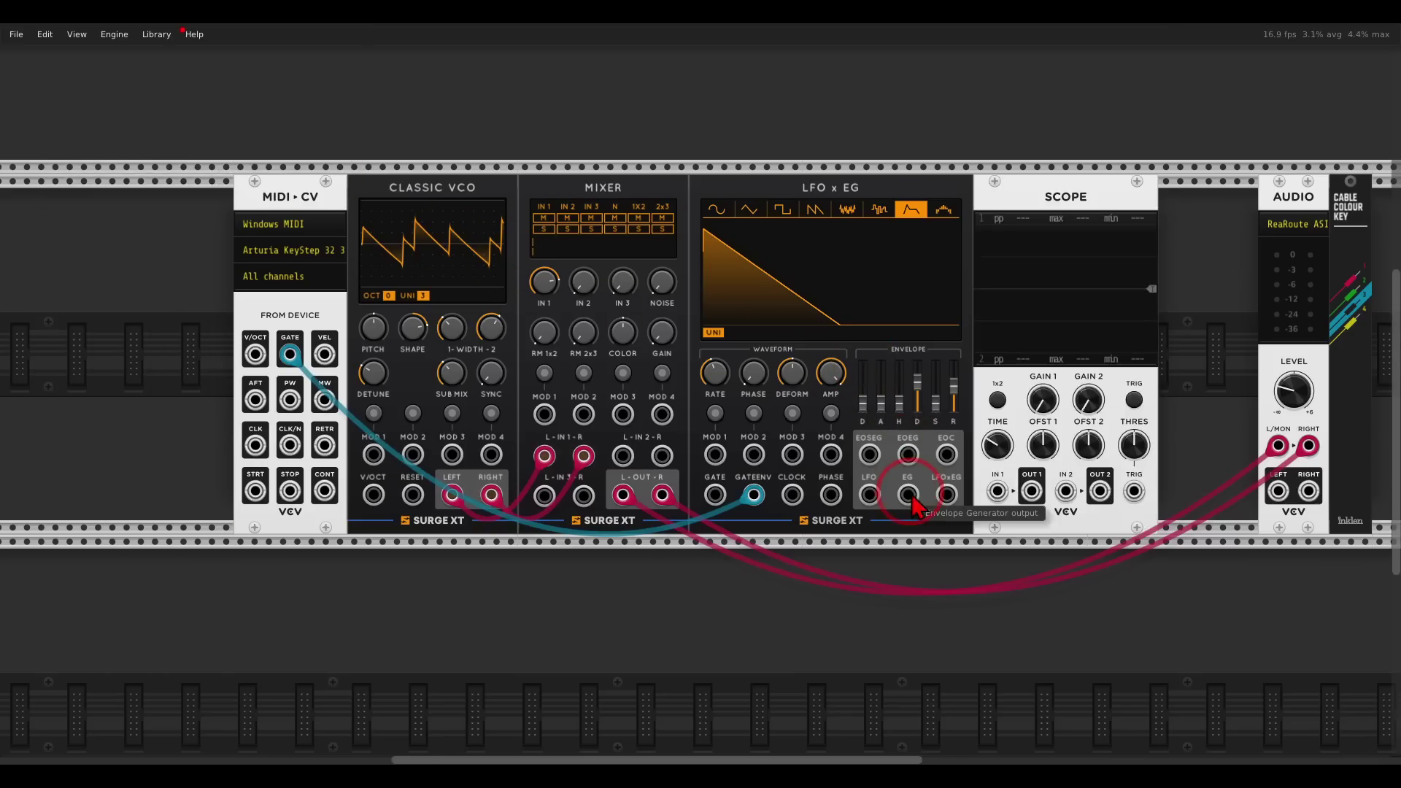
pyautogui.moveTo(912, 498); pyautogui.dragTo(994, 499)
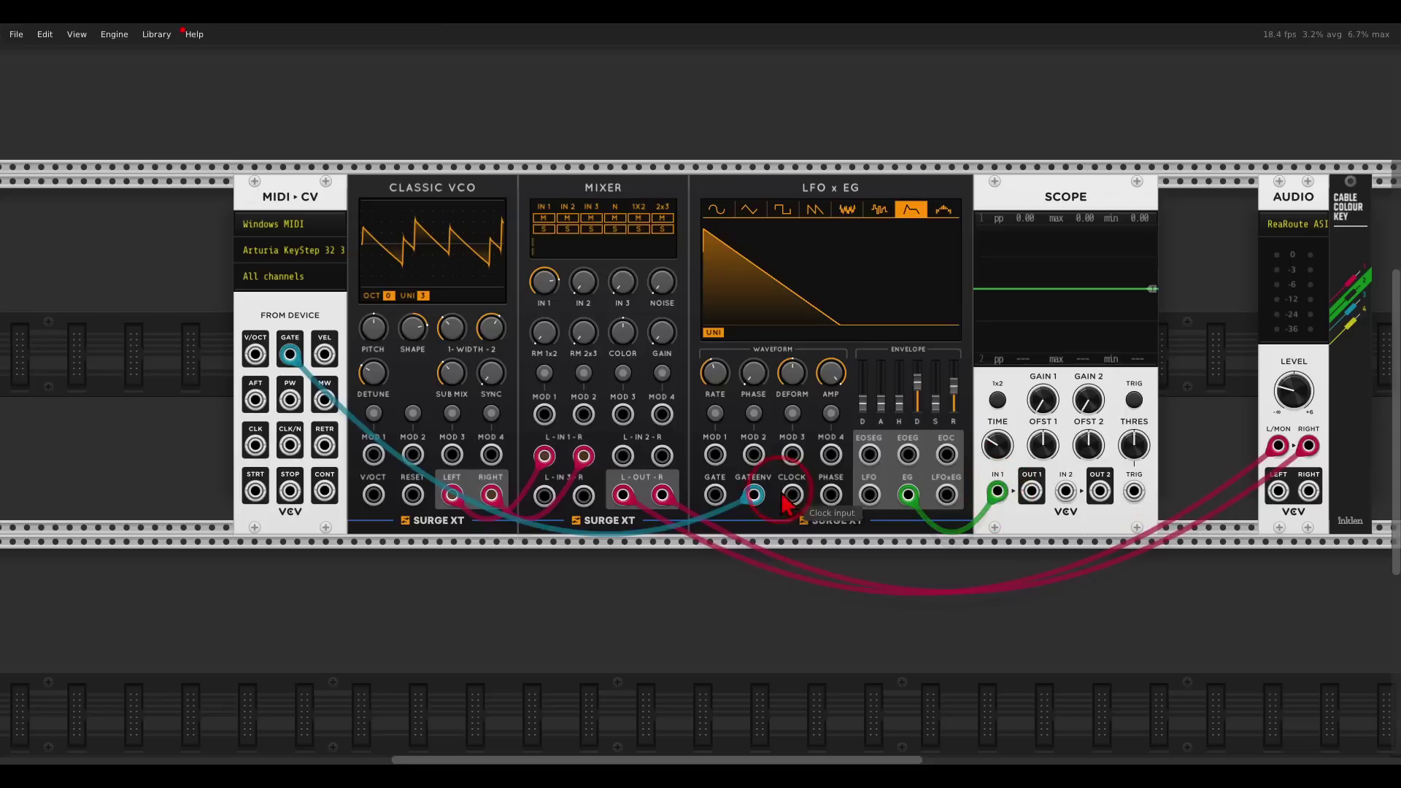
pyautogui.moveTo(754, 496); pyautogui.dragTo(916, 531)
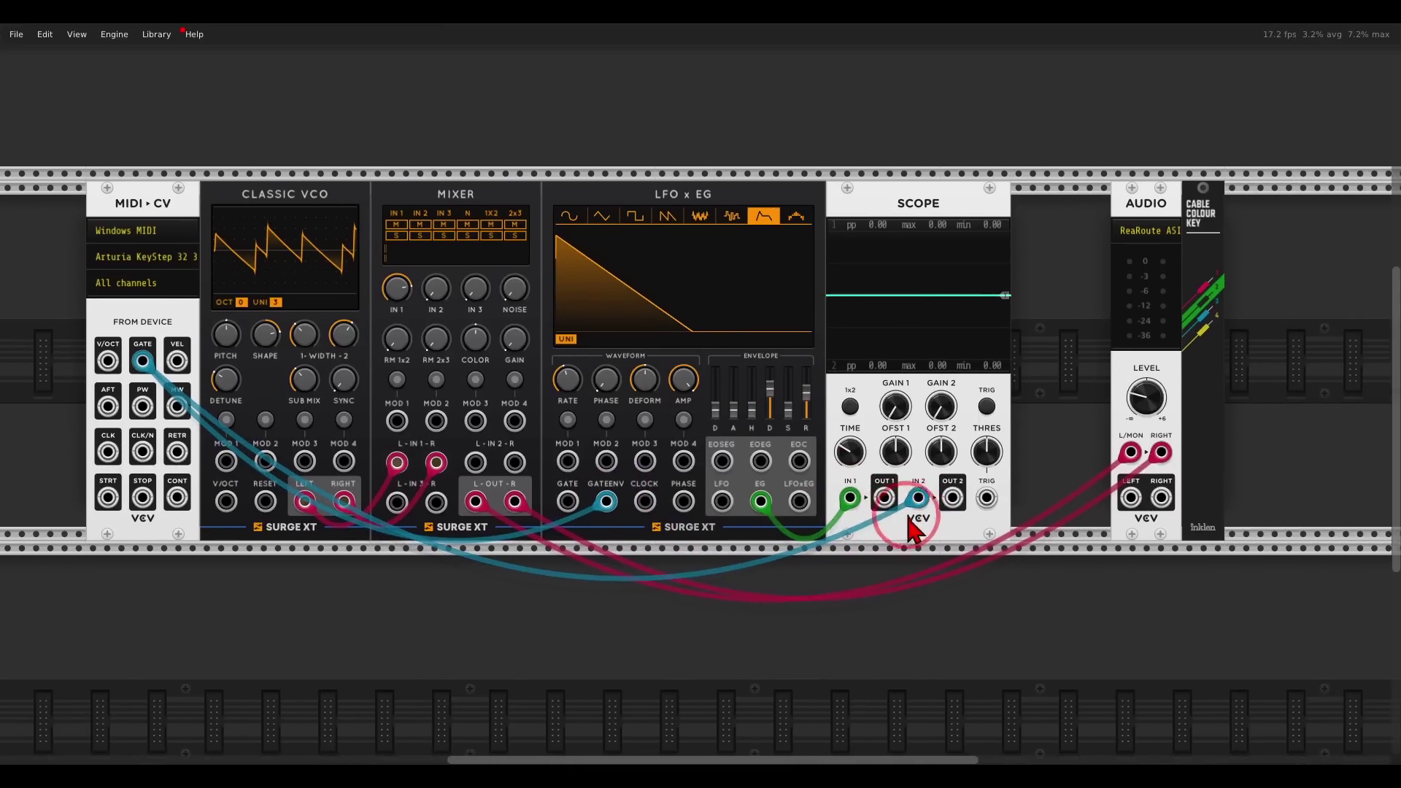
pyautogui.scroll(2, 879, 390)
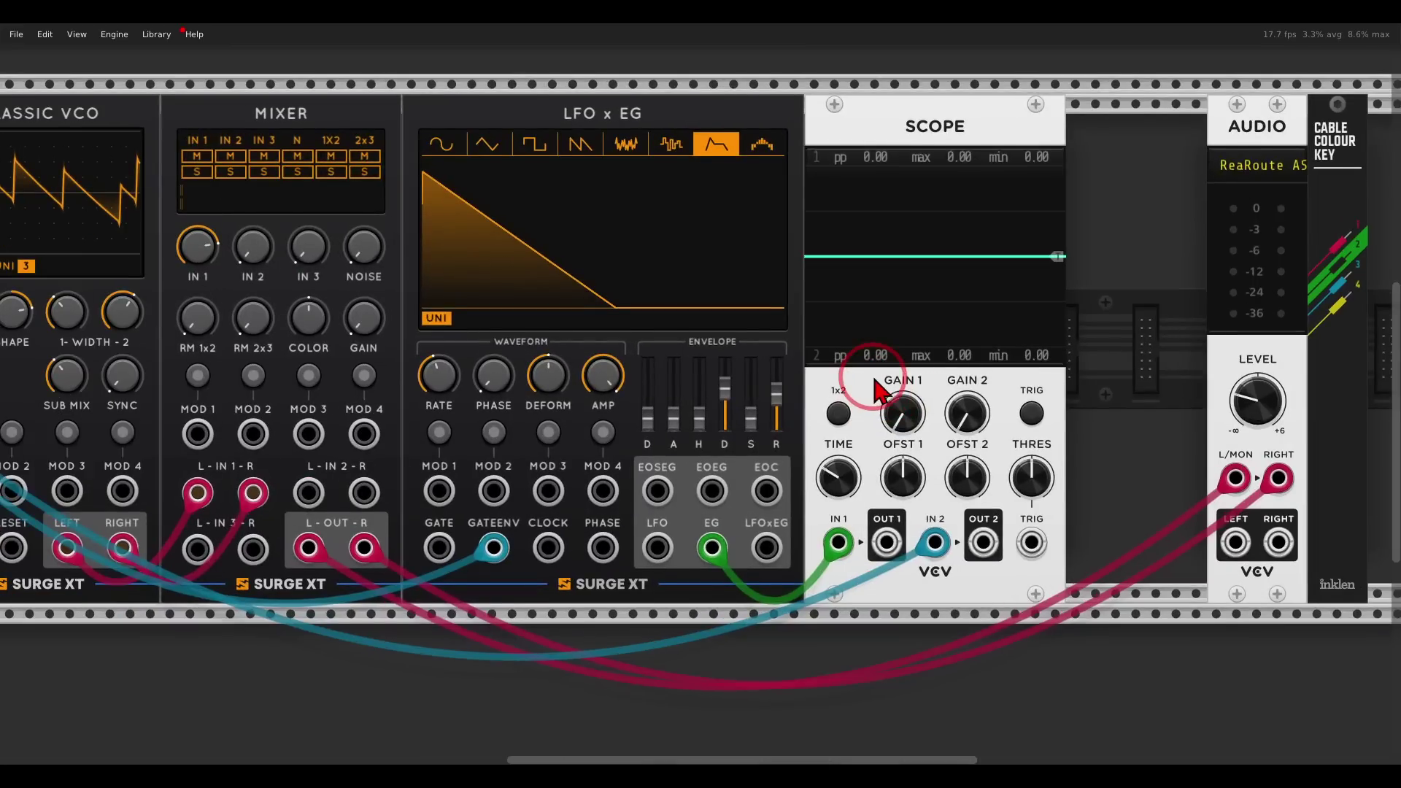
pyautogui.moveTo(879, 390); pyautogui.dragTo(907, 406)
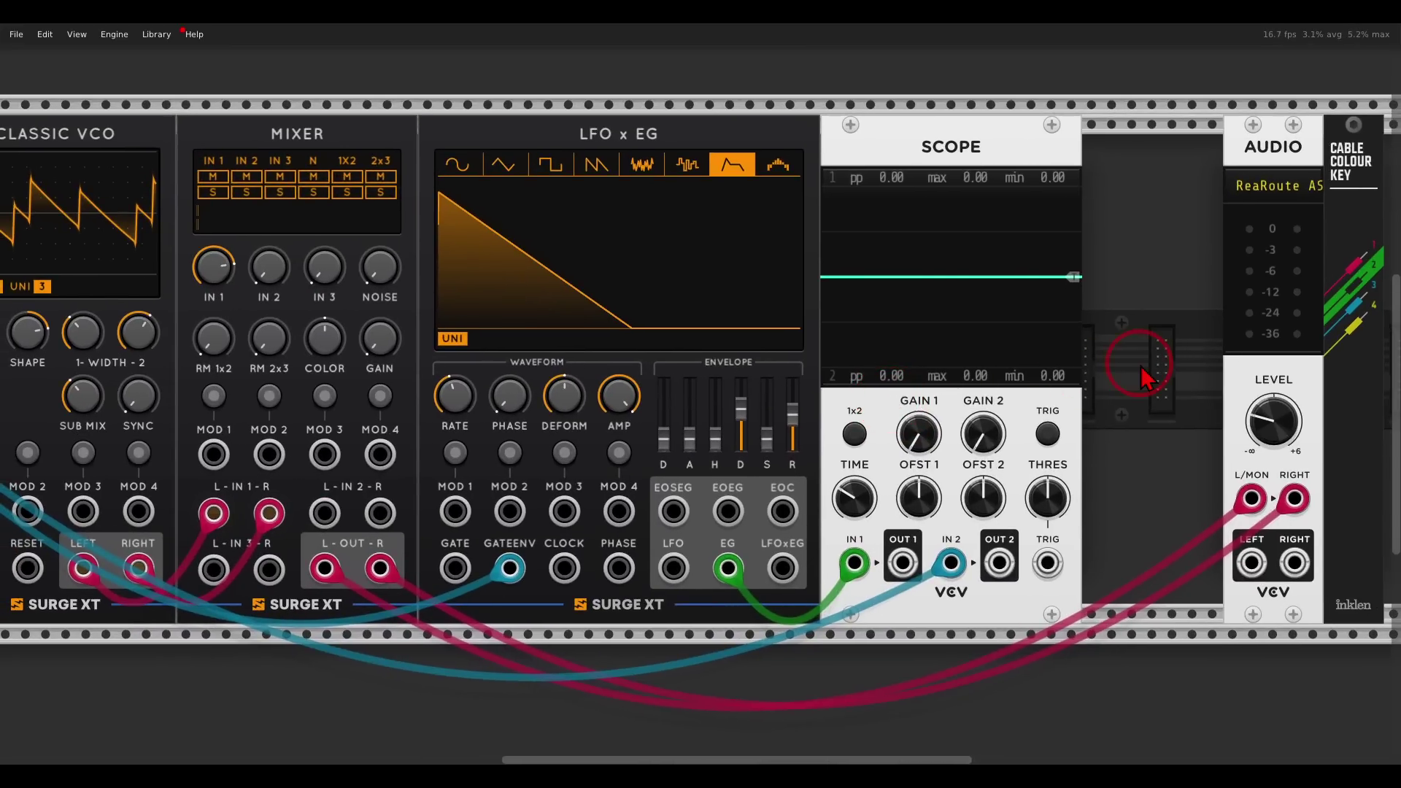
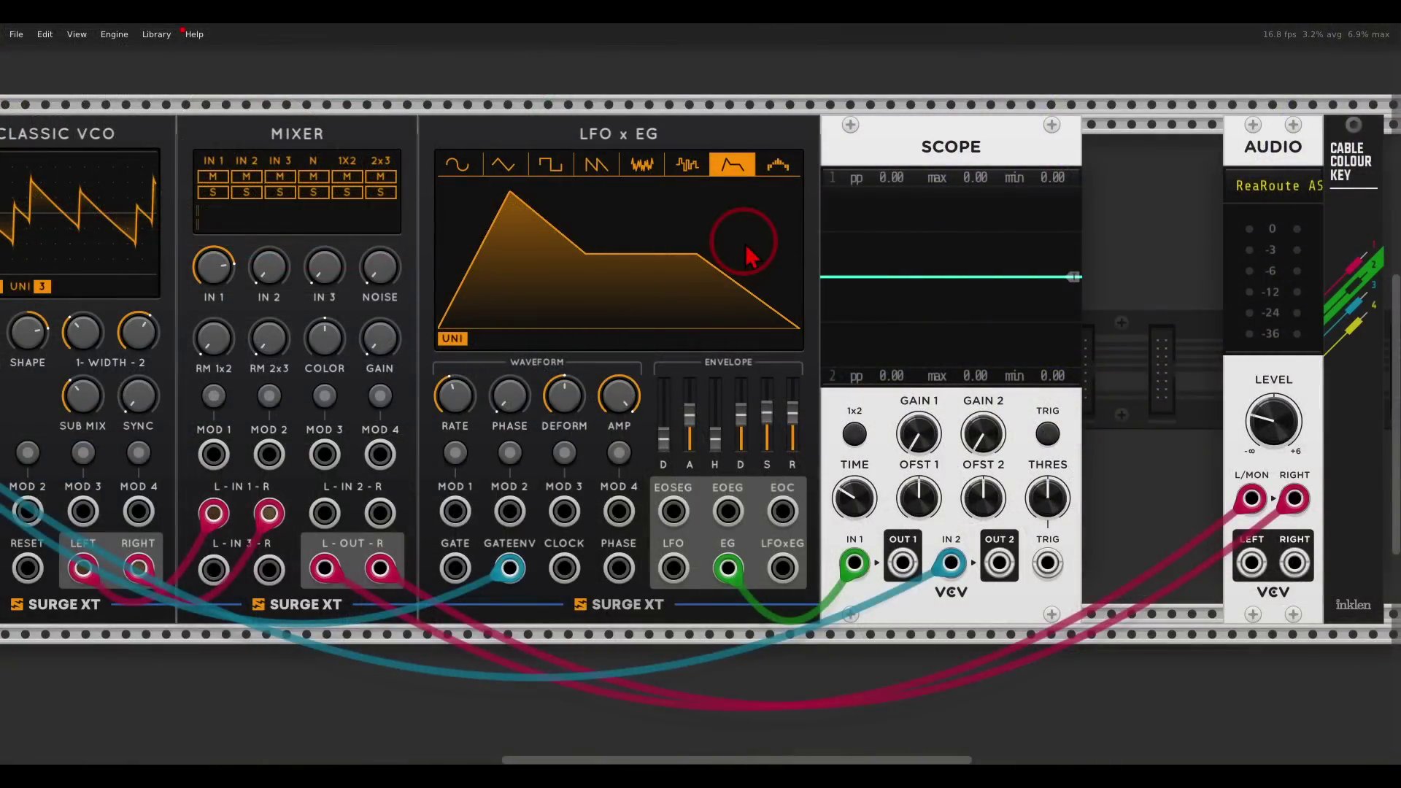
# - Delete the Scope module from the rack
pyautogui.hscroll(-1, 760, 250)
pyautogui.scroll(1, 760, 250)
pyautogui.press('Delete')
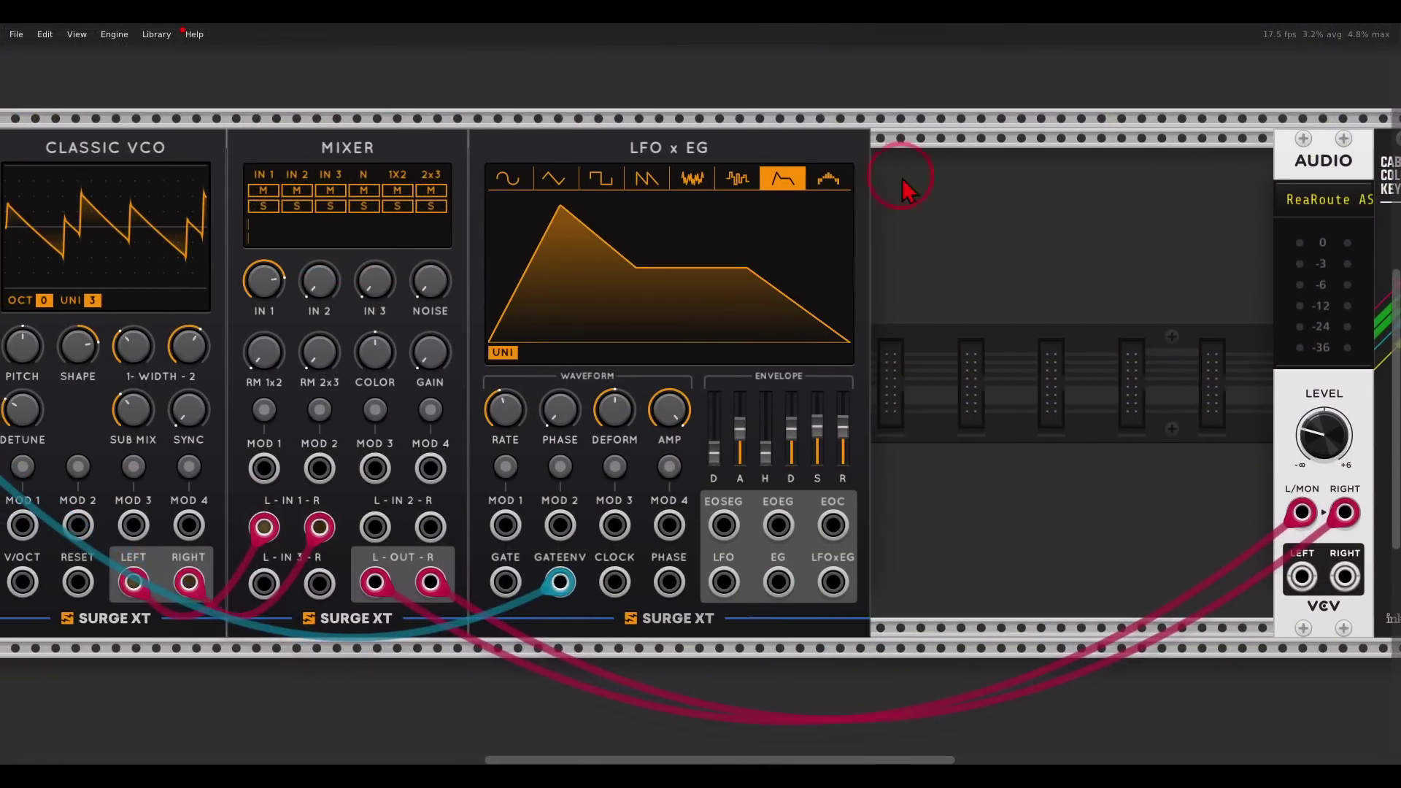
# - Patch the LFO x EG's EG output to the Mixer's MOD 1 input and assign MOD 1 to GAIN with an amount of 1
pyautogui.hscroll(-3, 941, 213)
pyautogui.scroll(-1, 941, 219)
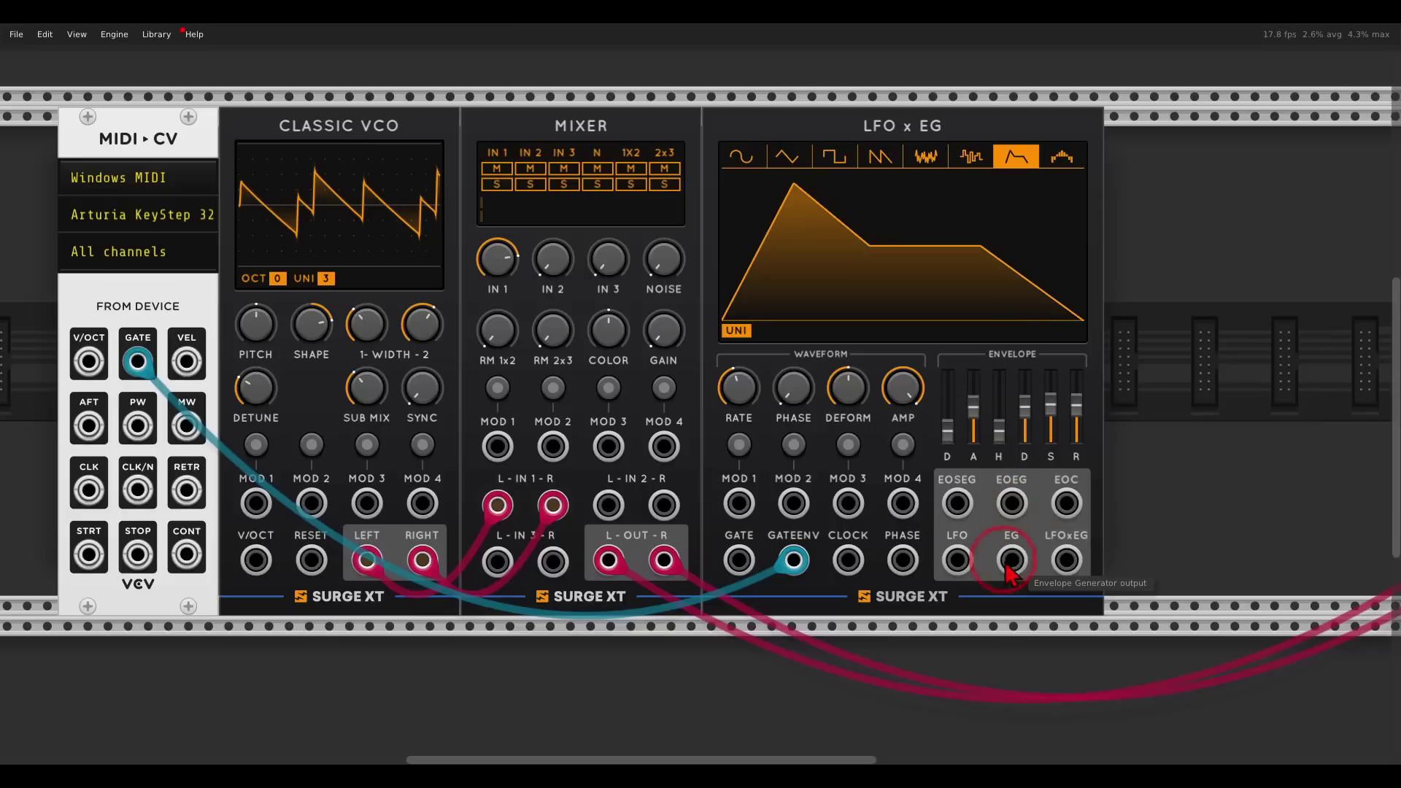
pyautogui.moveTo(1011, 574); pyautogui.dragTo(524, 445)
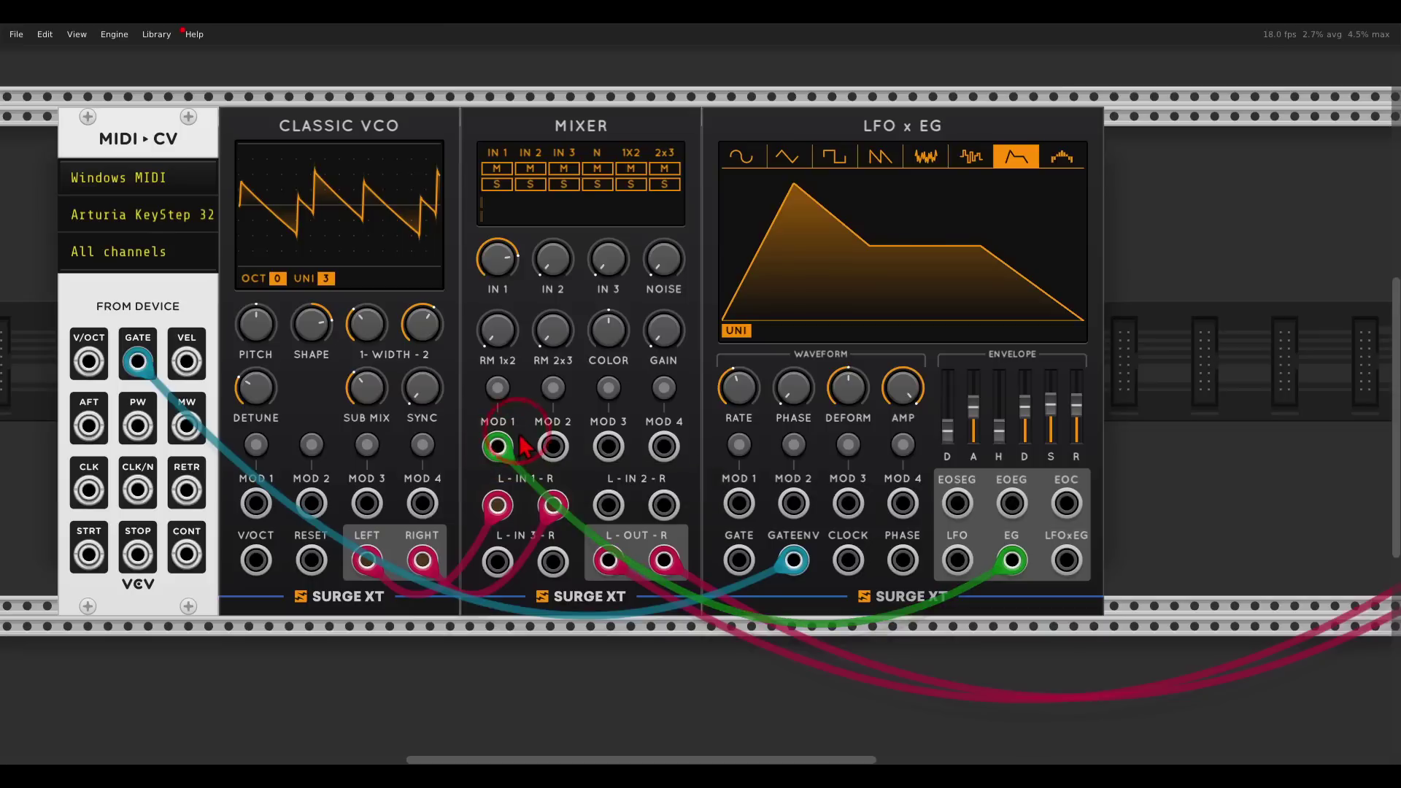
pyautogui.click(500, 437)
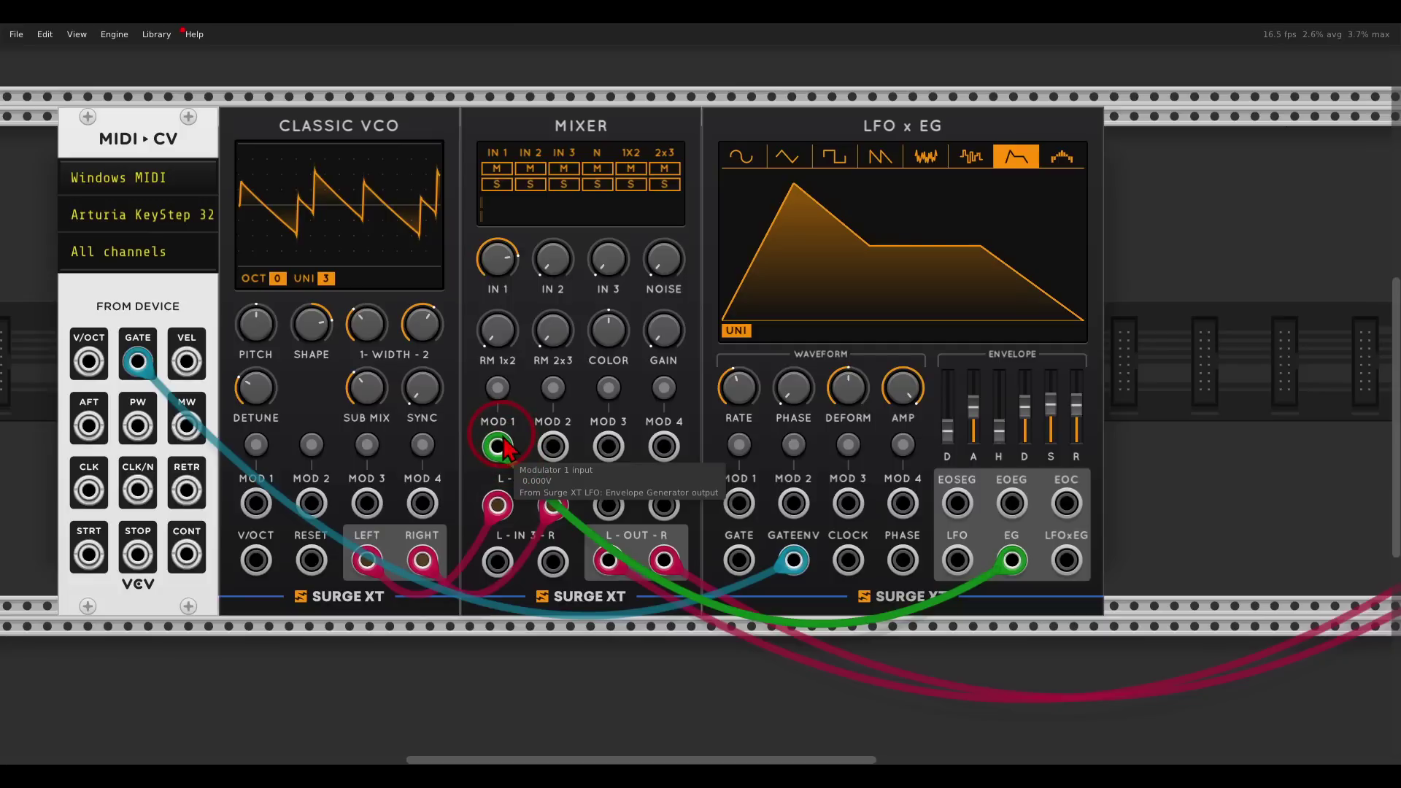
pyautogui.click(496, 388)
pyautogui.moveTo(663, 332); pyautogui.dragTo(654, 242)
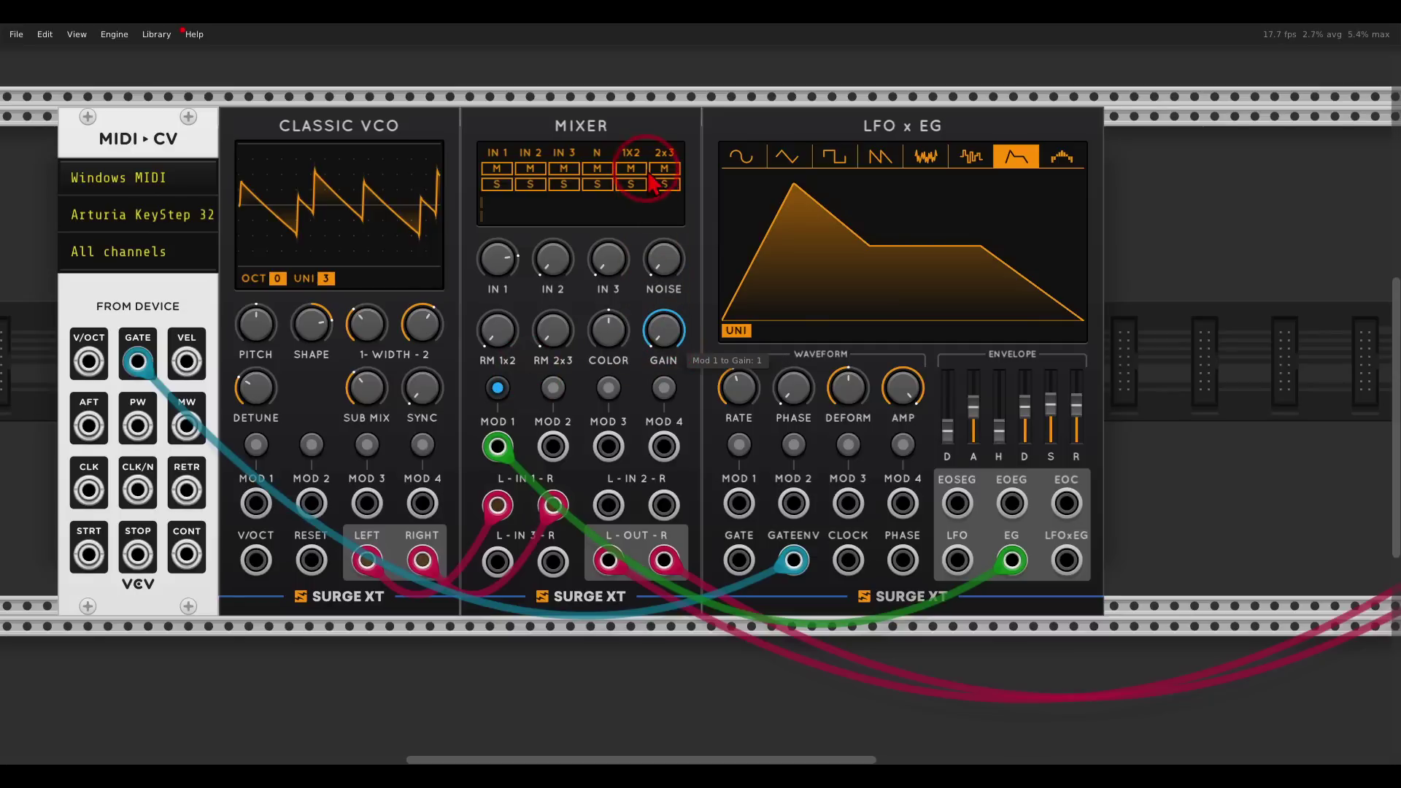
# - Finish the Mixer's MOD 1 assignment and patch the MIDI-CV's V/OCT output to the Classic VCO's V/OCT input
pyautogui.click(498, 389)
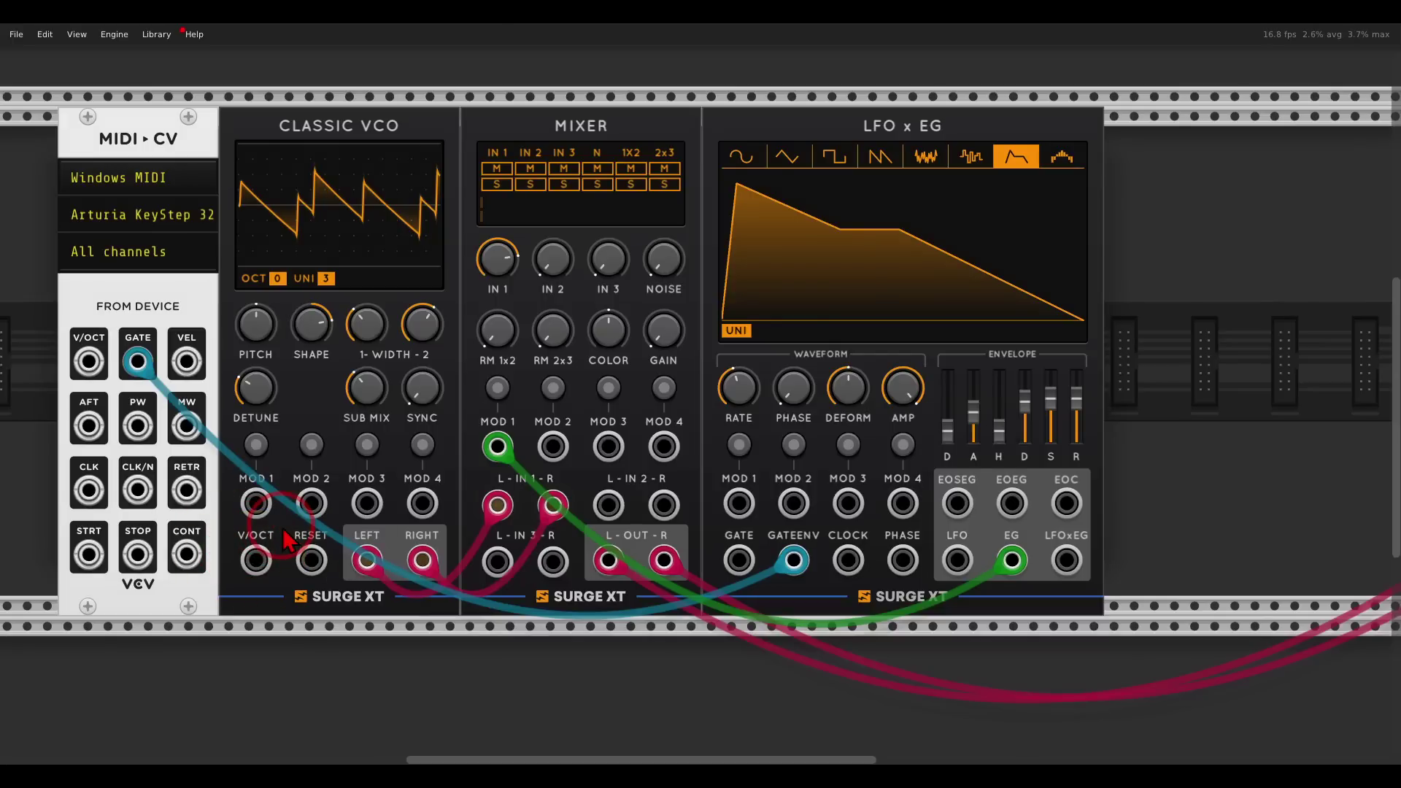
pyautogui.moveTo(88, 361); pyautogui.dragTo(255, 560)
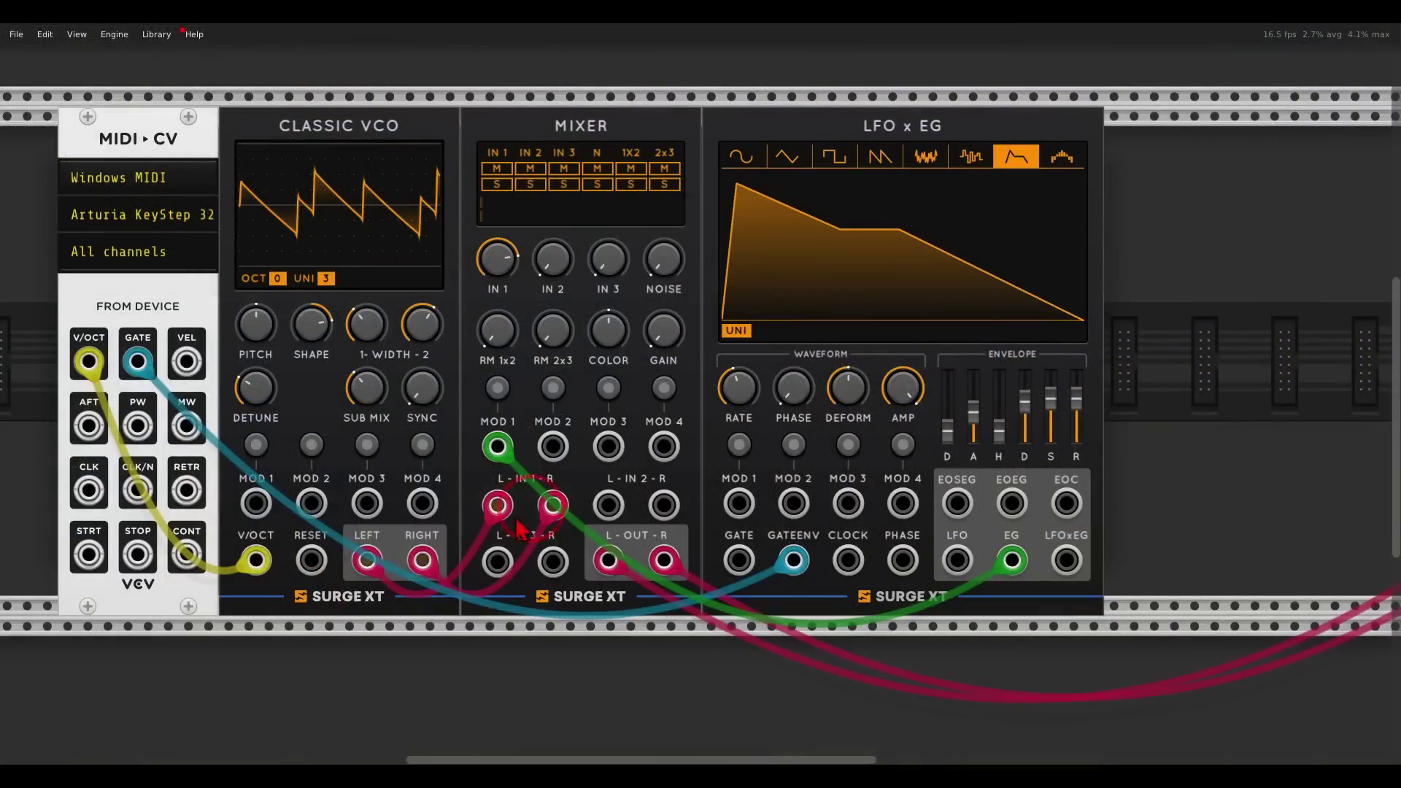
# - Move the Audio module further along the rack and add a Surge XT Filter directly after the LFO x EG
pyautogui.hscroll(10, 1058, 510)
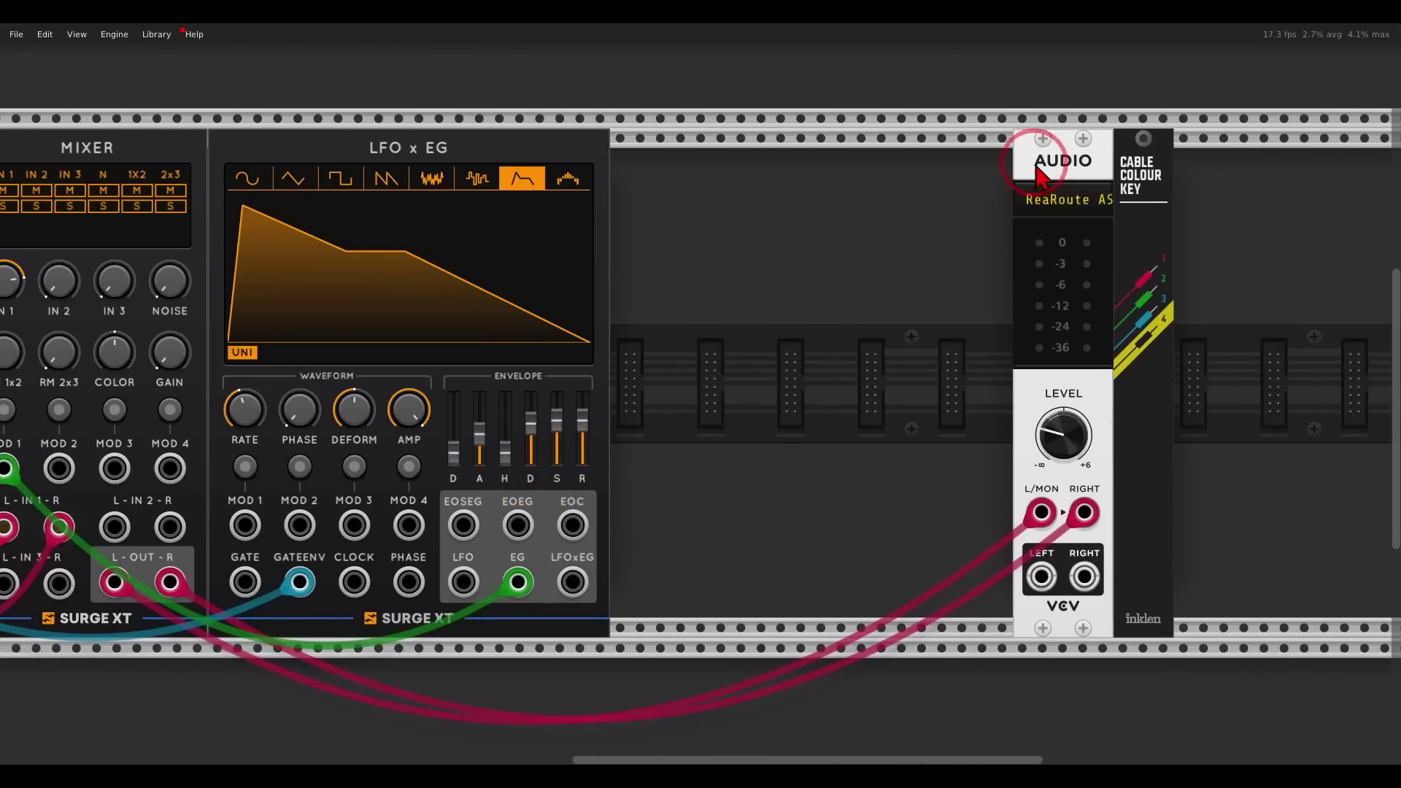
pyautogui.moveTo(1057, 166); pyautogui.dragTo(1178, 166)
pyautogui.rightClick(1000, 213)
pyautogui.click(537, 181)
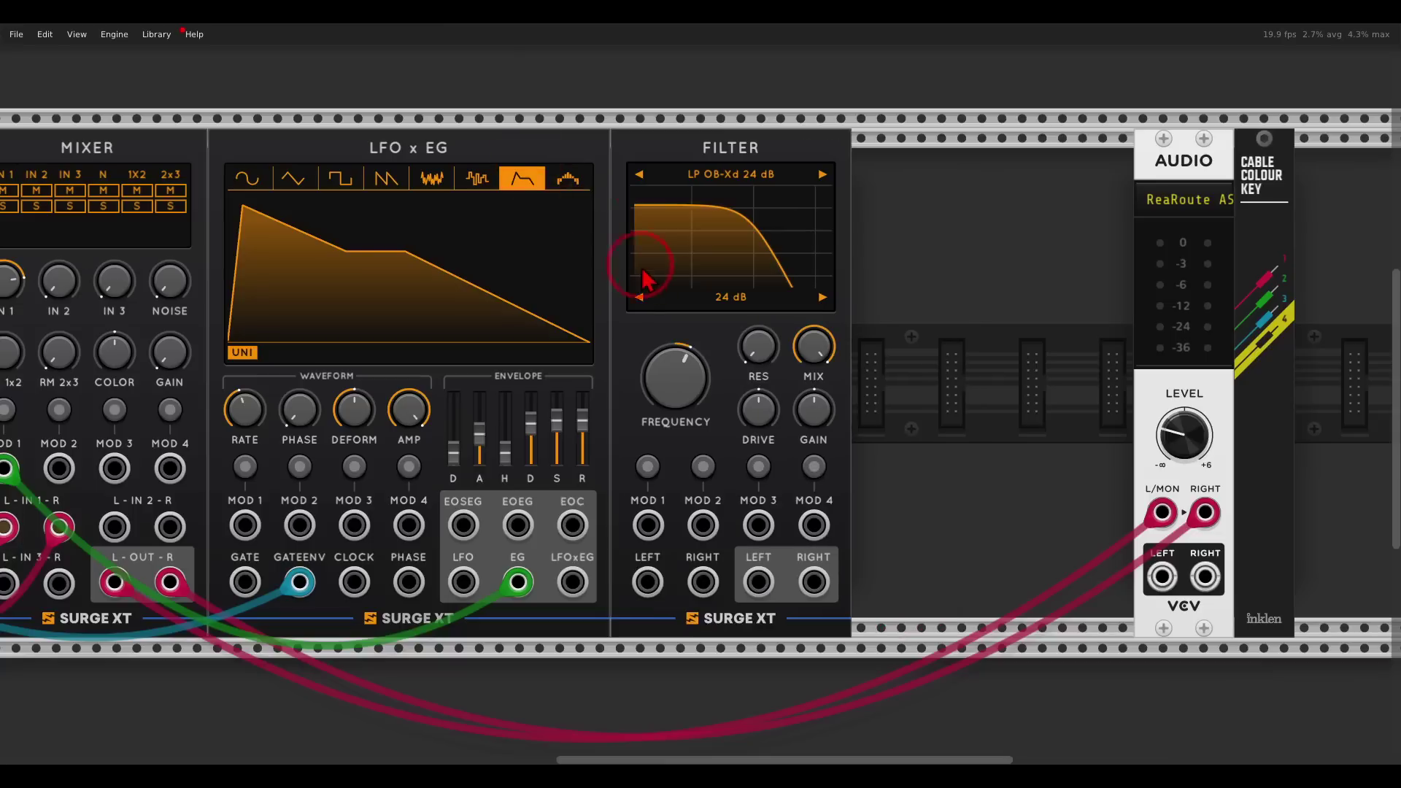
# - Route the Mixer's stereo output into the Filter's LEFT and RIGHT inputs and connect the Filter's stereo output to the Audio module
pyautogui.moveTo(1161, 513); pyautogui.dragTo(647, 581)
pyautogui.moveTo(1204, 512); pyautogui.dragTo(1161, 513)
pyautogui.moveTo(814, 581); pyautogui.dragTo(1204, 513)
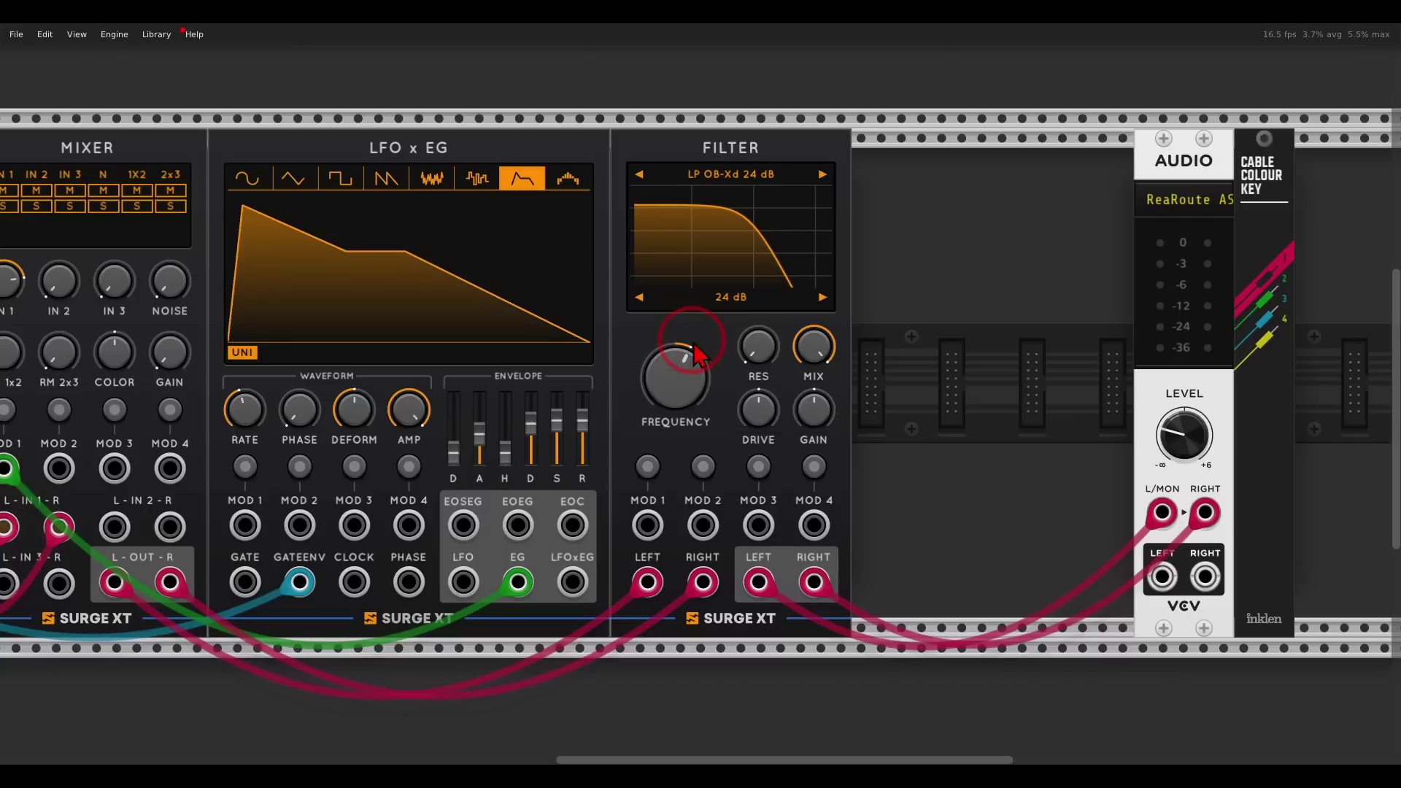
# - Nudge the Filter's frequency up and look through the lowpass filter types on offer
pyautogui.moveTo(696, 355); pyautogui.dragTo(663, 329)
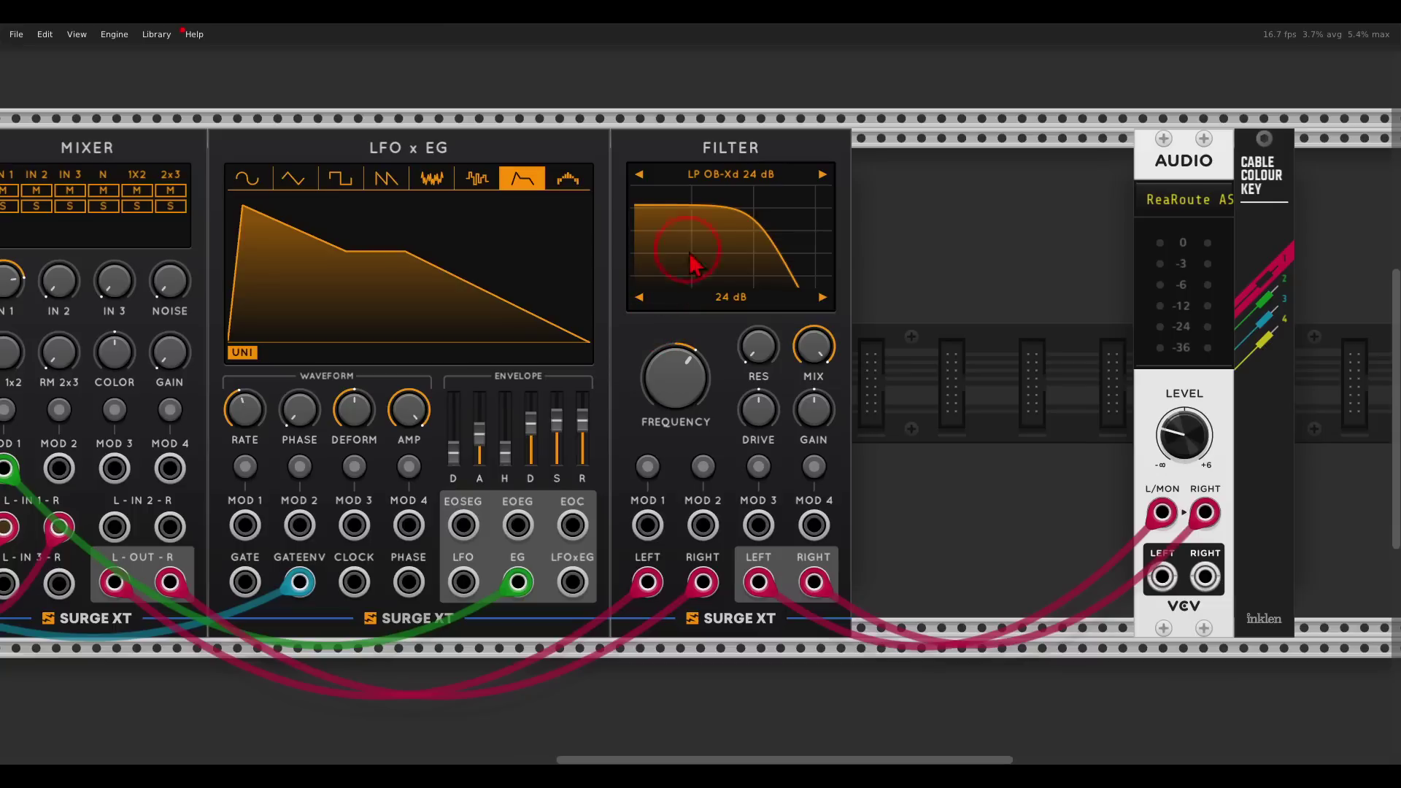
pyautogui.click(711, 175)
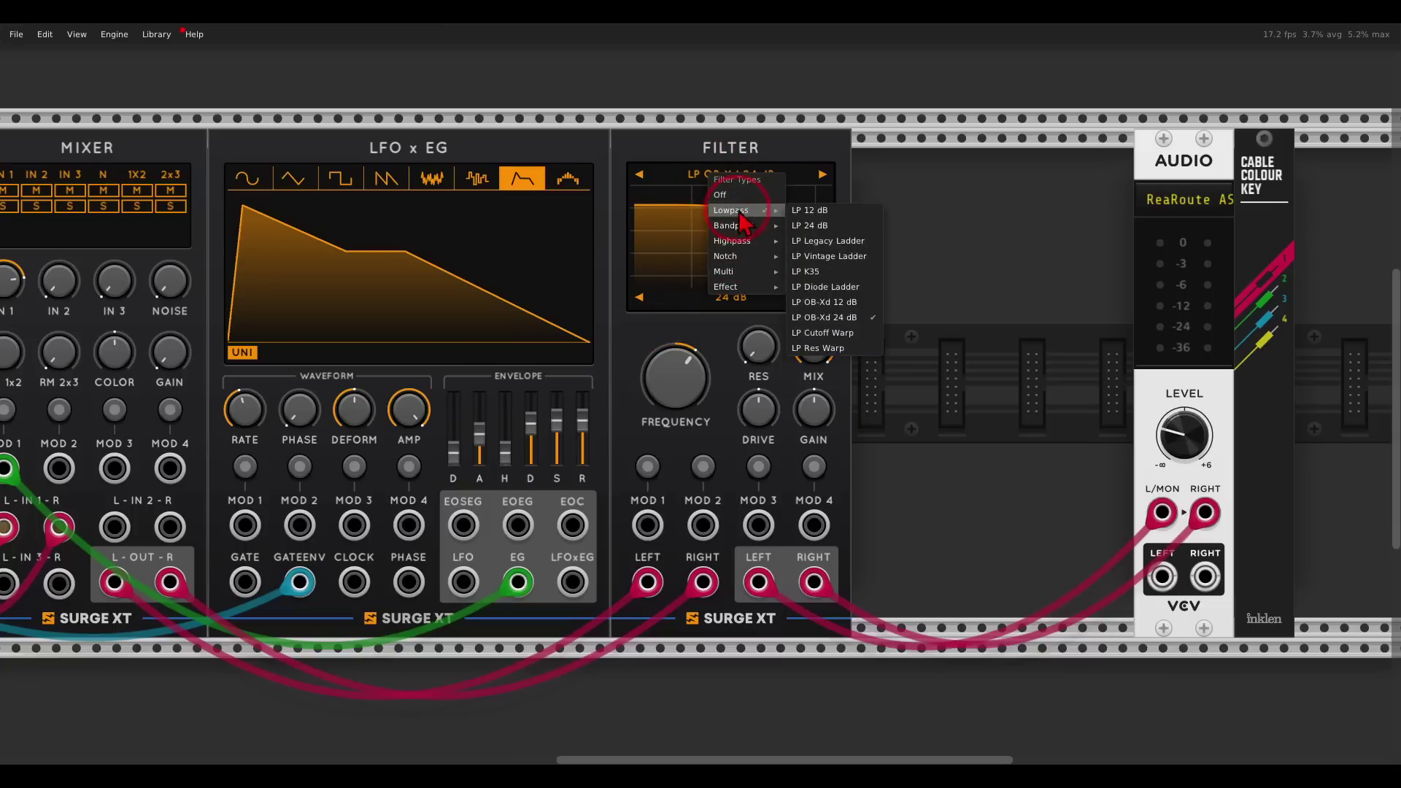
pyautogui.click(691, 148)
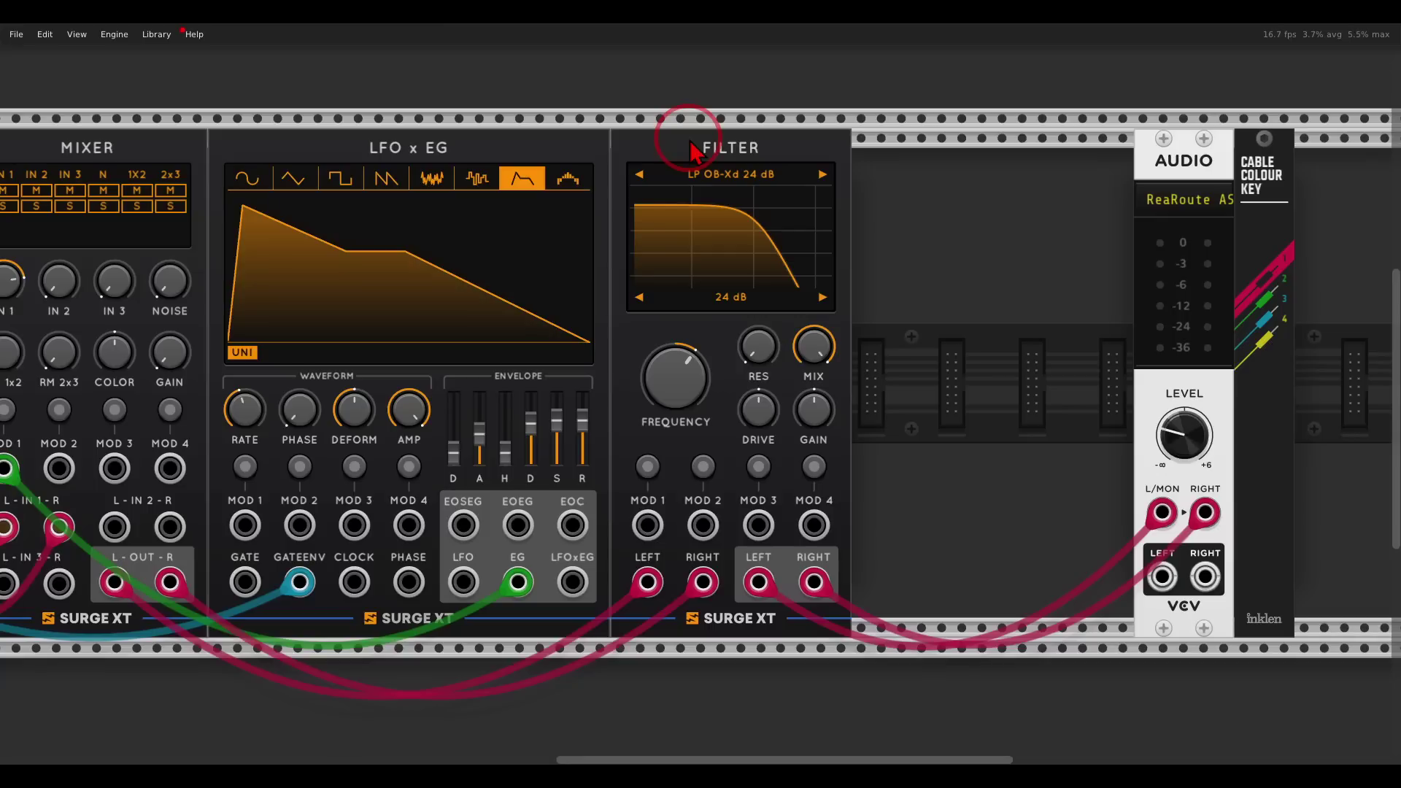
# - Try different frequency and resonance settings on the Filter, settling on a lower cutoff with a little resonance
pyautogui.moveTo(761, 369)
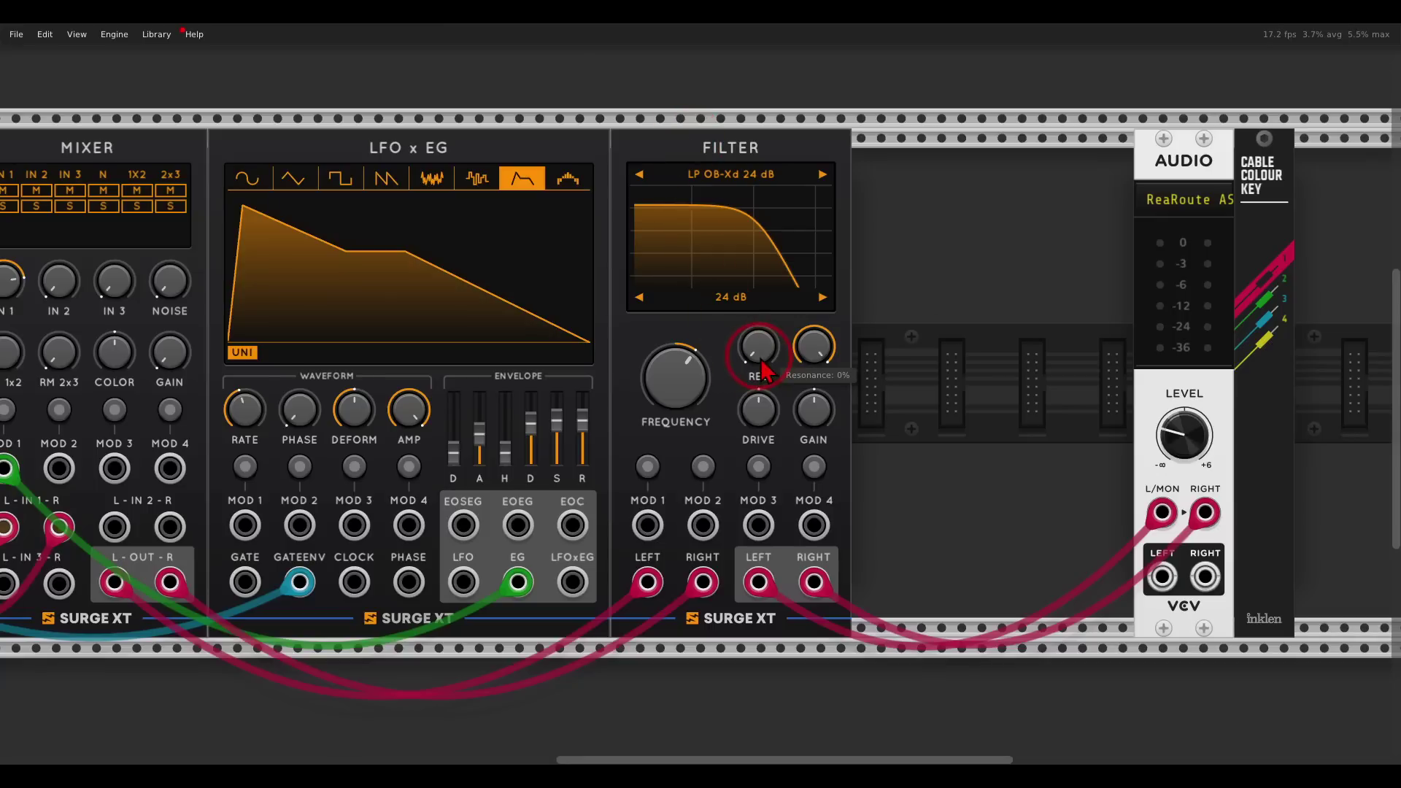
pyautogui.moveTo(761, 369); pyautogui.dragTo(761, 418)
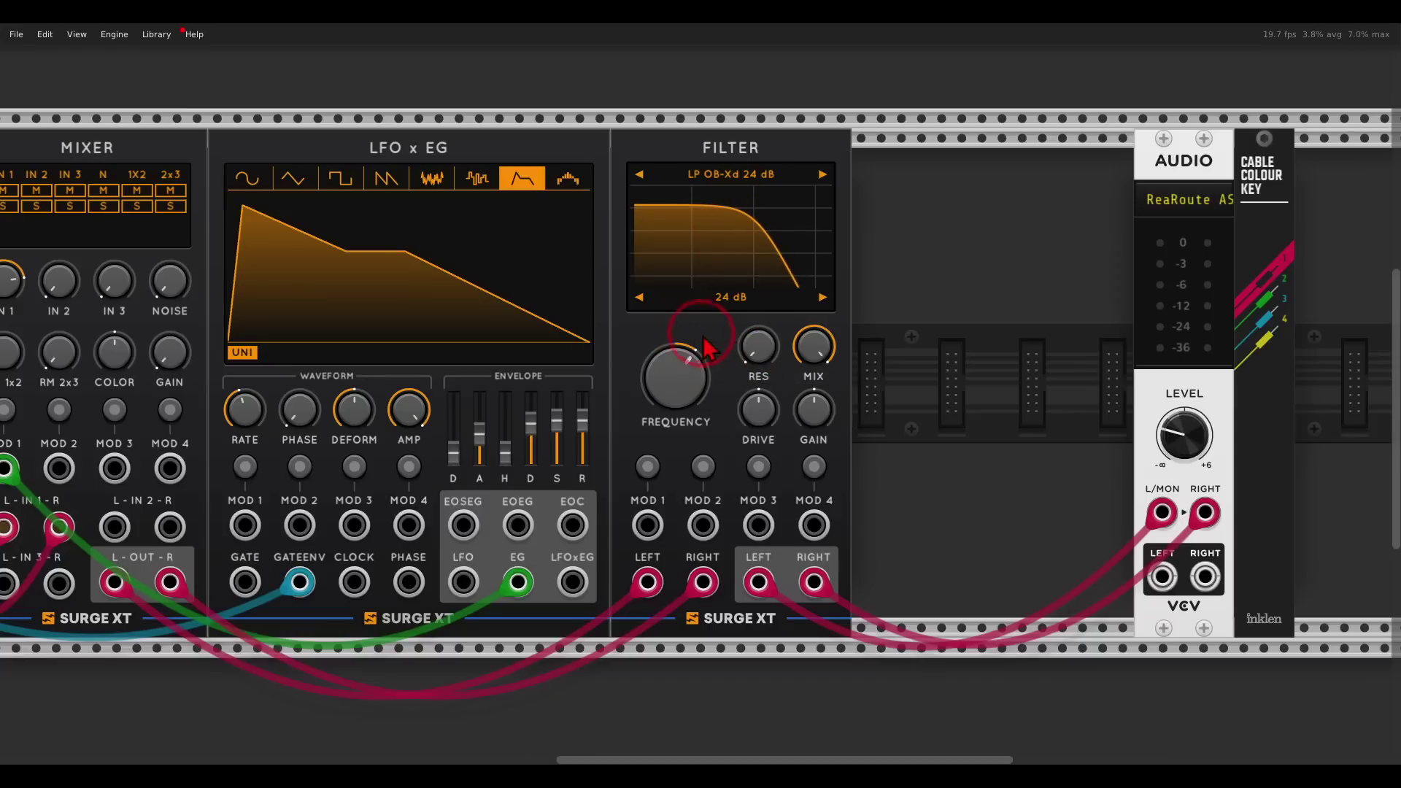
pyautogui.moveTo(678, 386)
pyautogui.mouseDown()
pyautogui.moveTo(688, 398)
pyautogui.moveTo(675, 372)
pyautogui.mouseUp()
pyautogui.moveTo(755, 325); pyautogui.dragTo(751, 321)
pyautogui.moveTo(677, 376); pyautogui.dragTo(707, 436)
pyautogui.moveTo(686, 347); pyautogui.dragTo(666, 284)
pyautogui.click(748, 368)
pyautogui.moveTo(748, 372); pyautogui.dragTo(757, 343)
pyautogui.moveTo(675, 383); pyautogui.dragTo(668, 299)
pyautogui.moveTo(686, 361); pyautogui.dragTo(682, 372)
pyautogui.click(759, 363)
pyautogui.moveTo(763, 356); pyautogui.dragTo(760, 422)
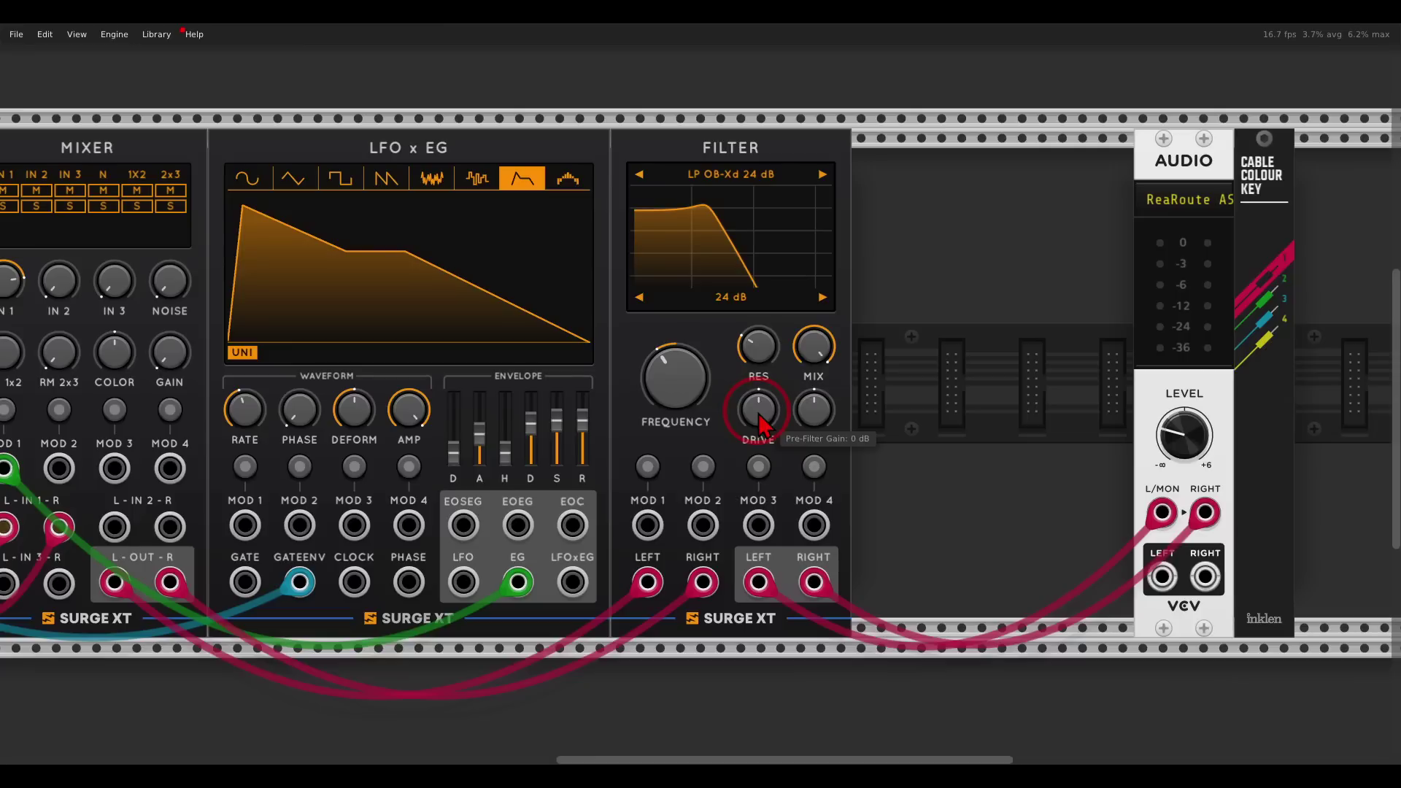
# - Raise the Filter's drive and cut its gain to about -5.75 dB while retuning the frequency
pyautogui.moveTo(674, 378); pyautogui.dragTo(672, 332)
pyautogui.moveTo(763, 417); pyautogui.dragTo(815, 421)
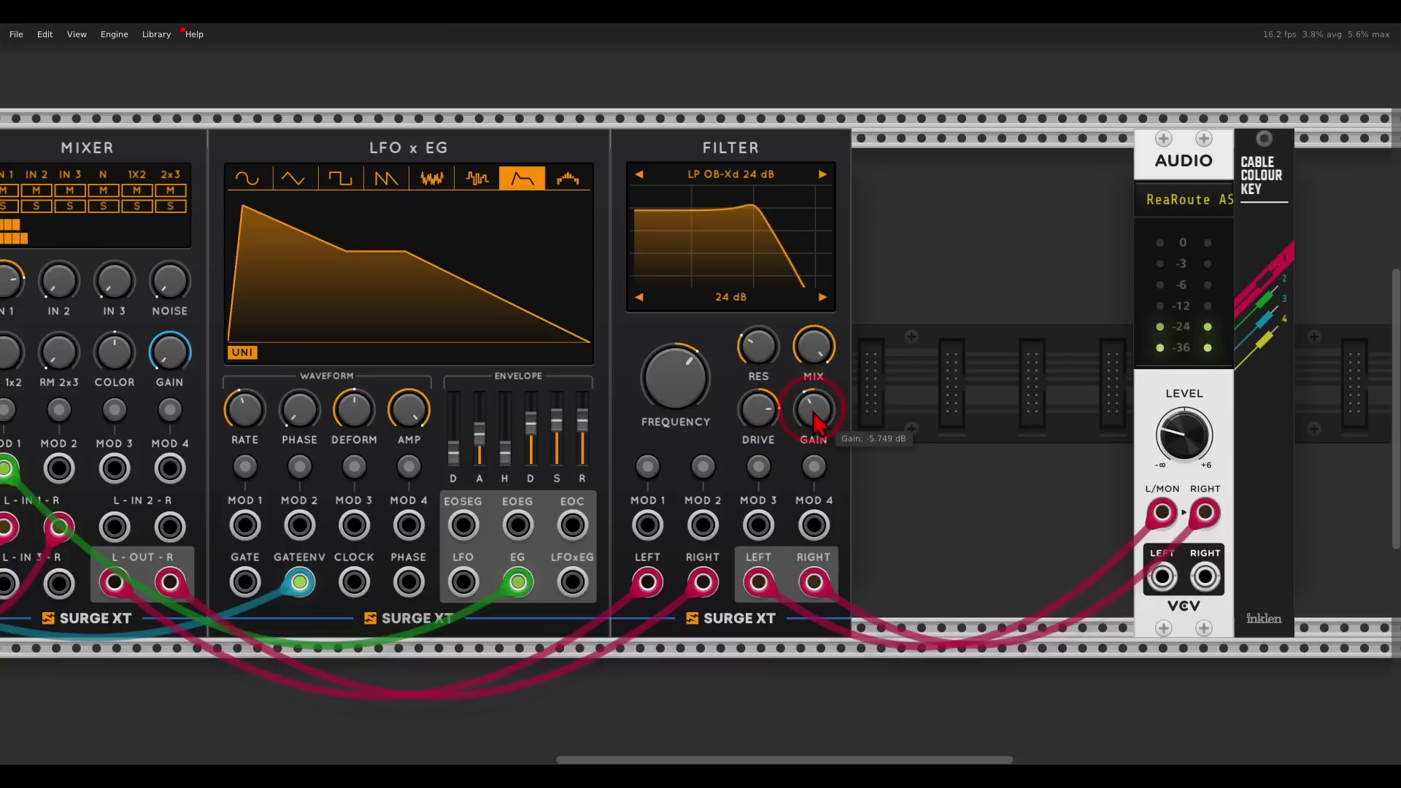
pyautogui.moveTo(666, 377); pyautogui.dragTo(713, 422)
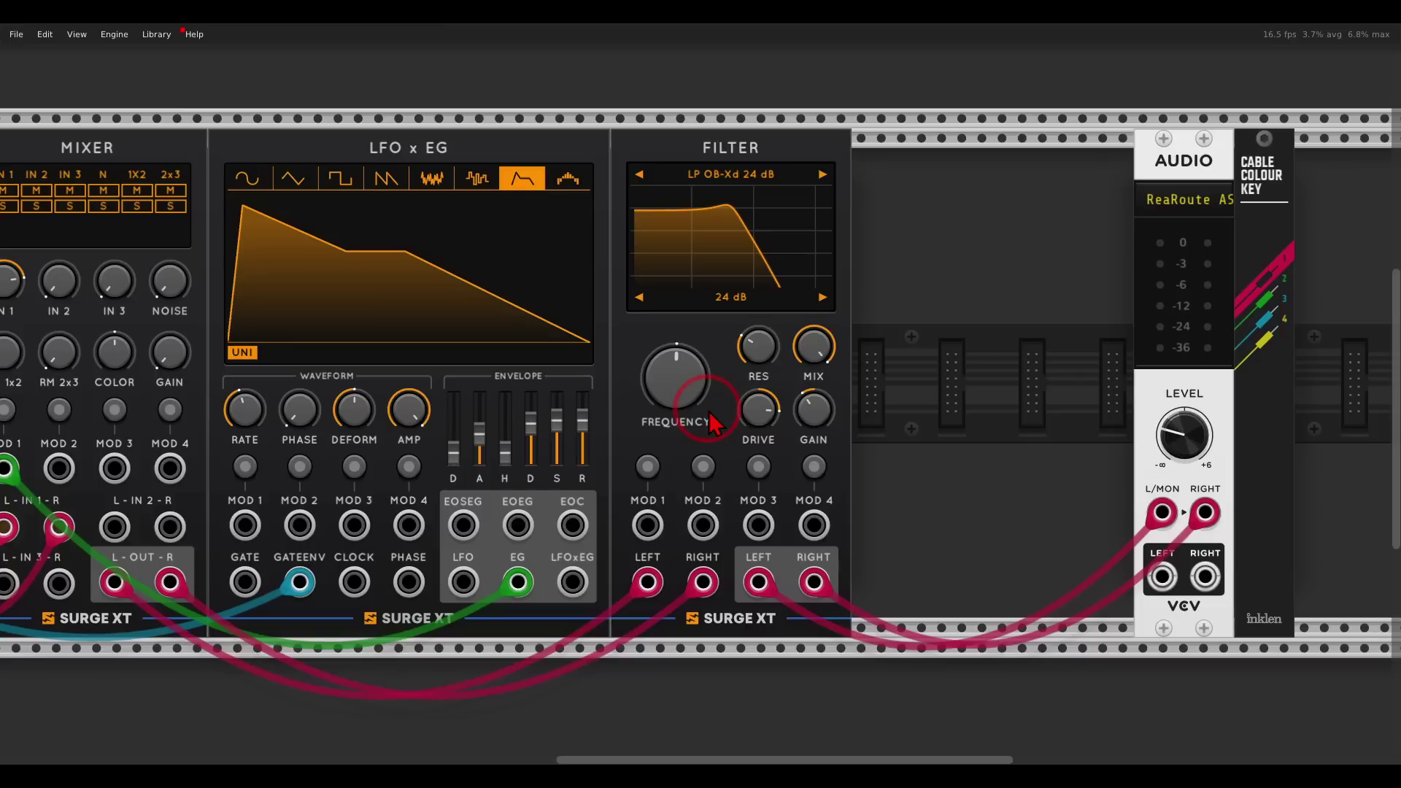
# - Set the MIDI-CV module's polyphony to 5 channels
pyautogui.moveTo(500, 322); pyautogui.dragTo(1096, 343)
pyautogui.moveTo(501, 313); pyautogui.dragTo(815, 312)
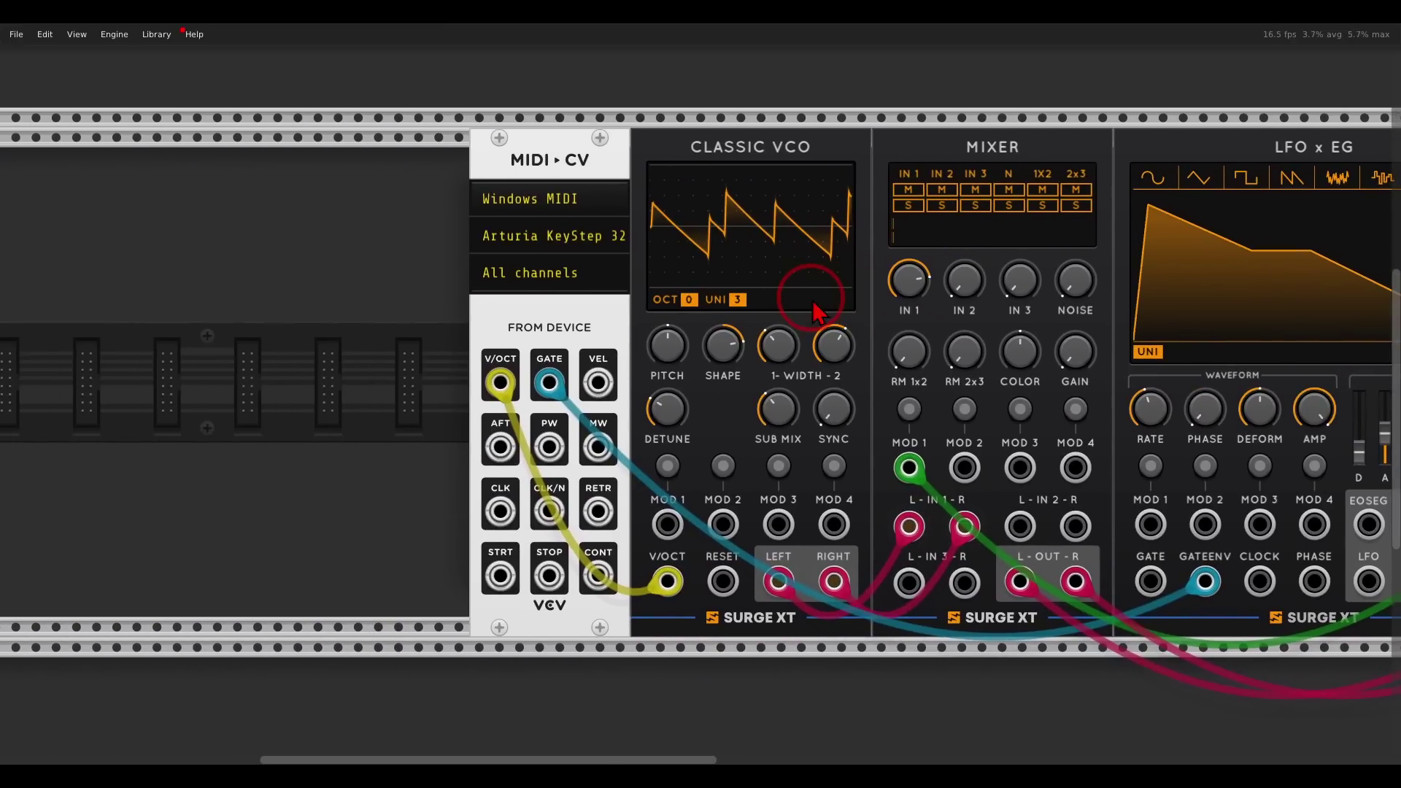
pyautogui.rightClick(559, 162)
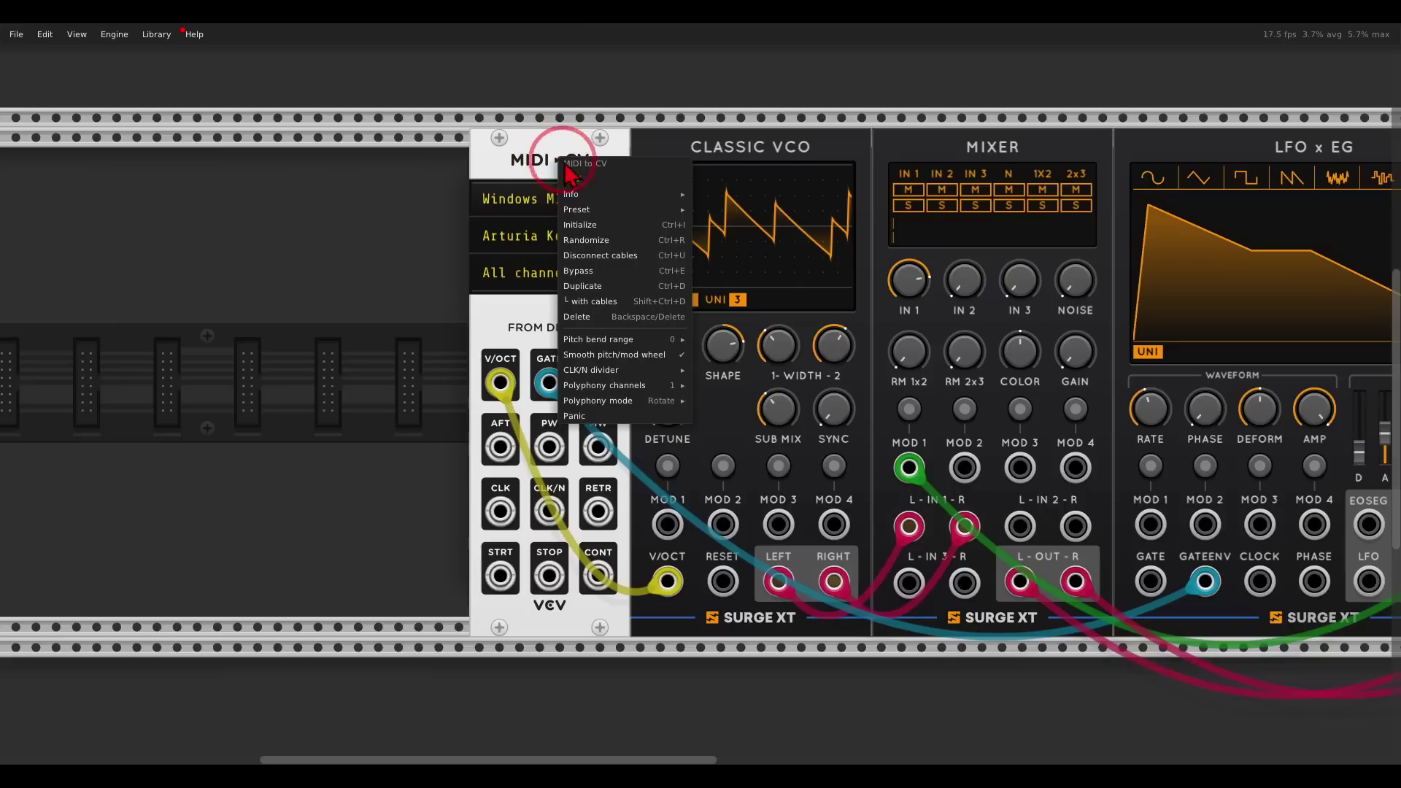
pyautogui.click(618, 391)
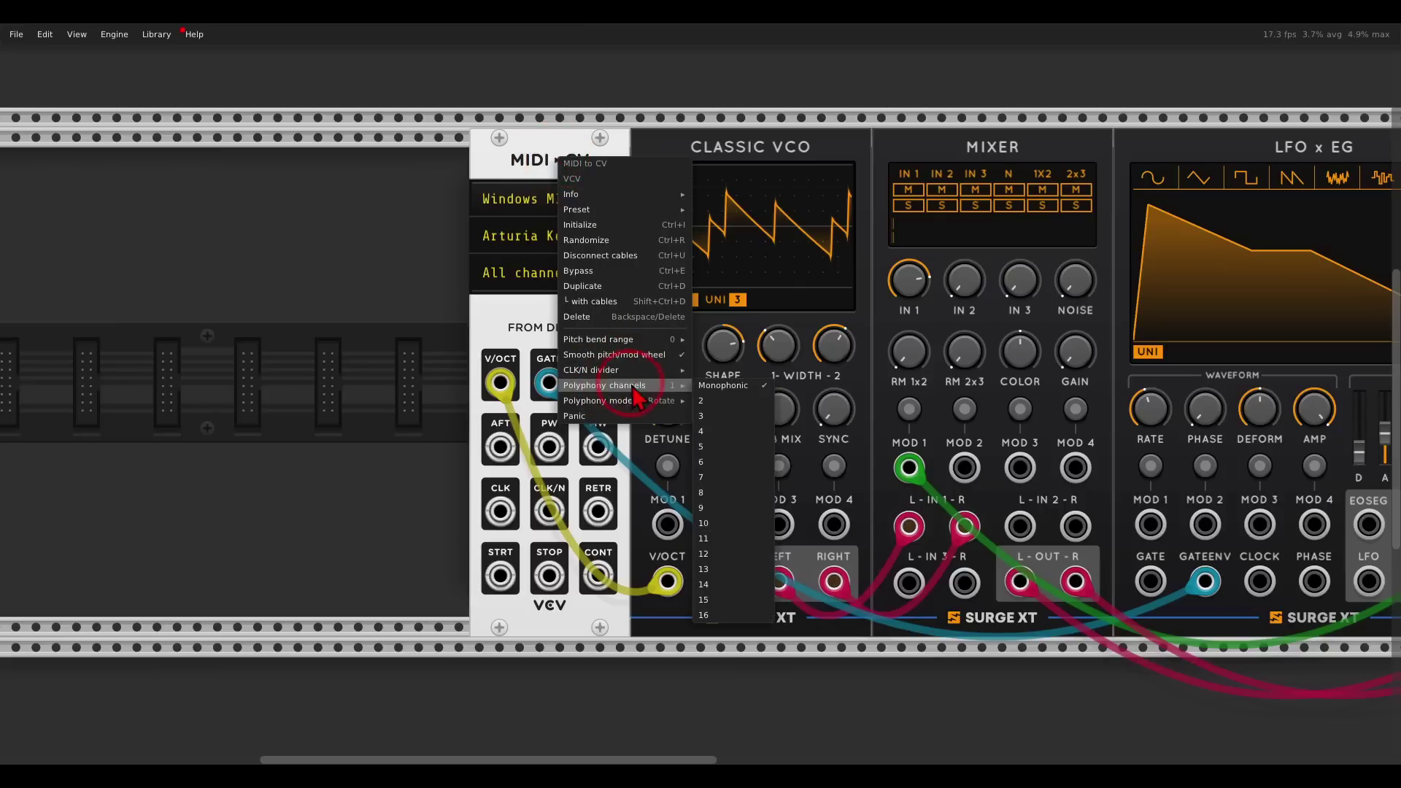
pyautogui.click(726, 447)
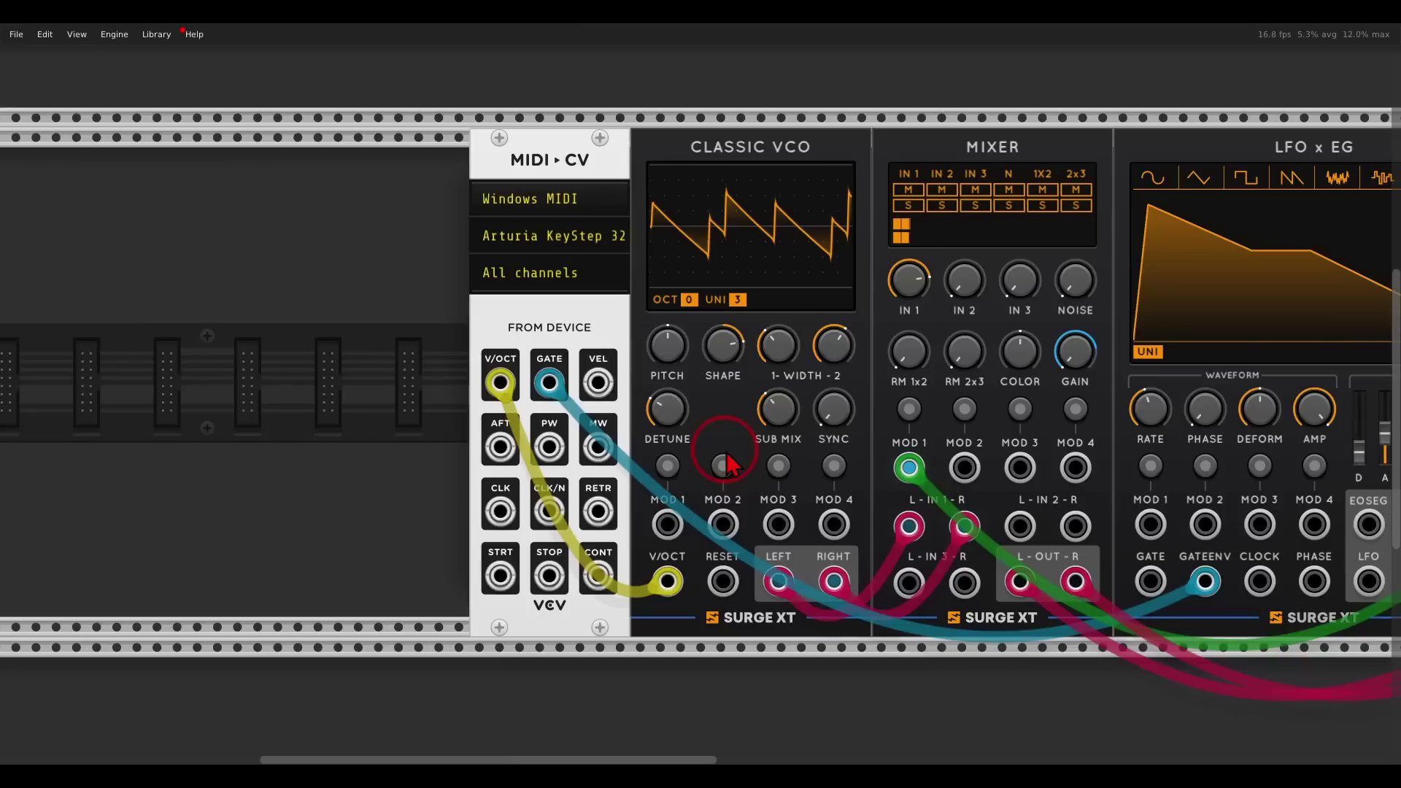
# - Lower the Filter's frequency and patch the second LFO x EG's EG output to the Filter's MOD 1 input
pyautogui.scroll(-3, 726, 463)
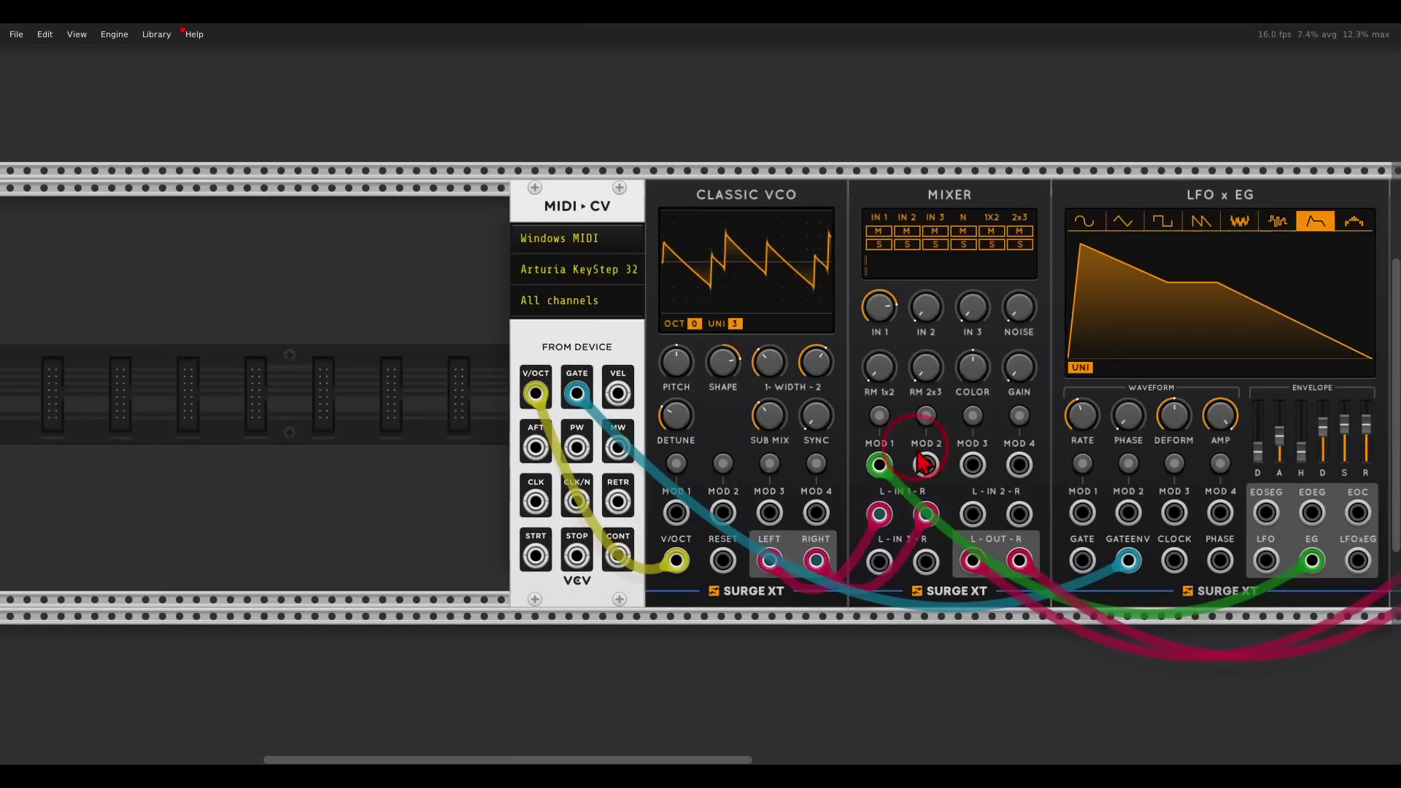
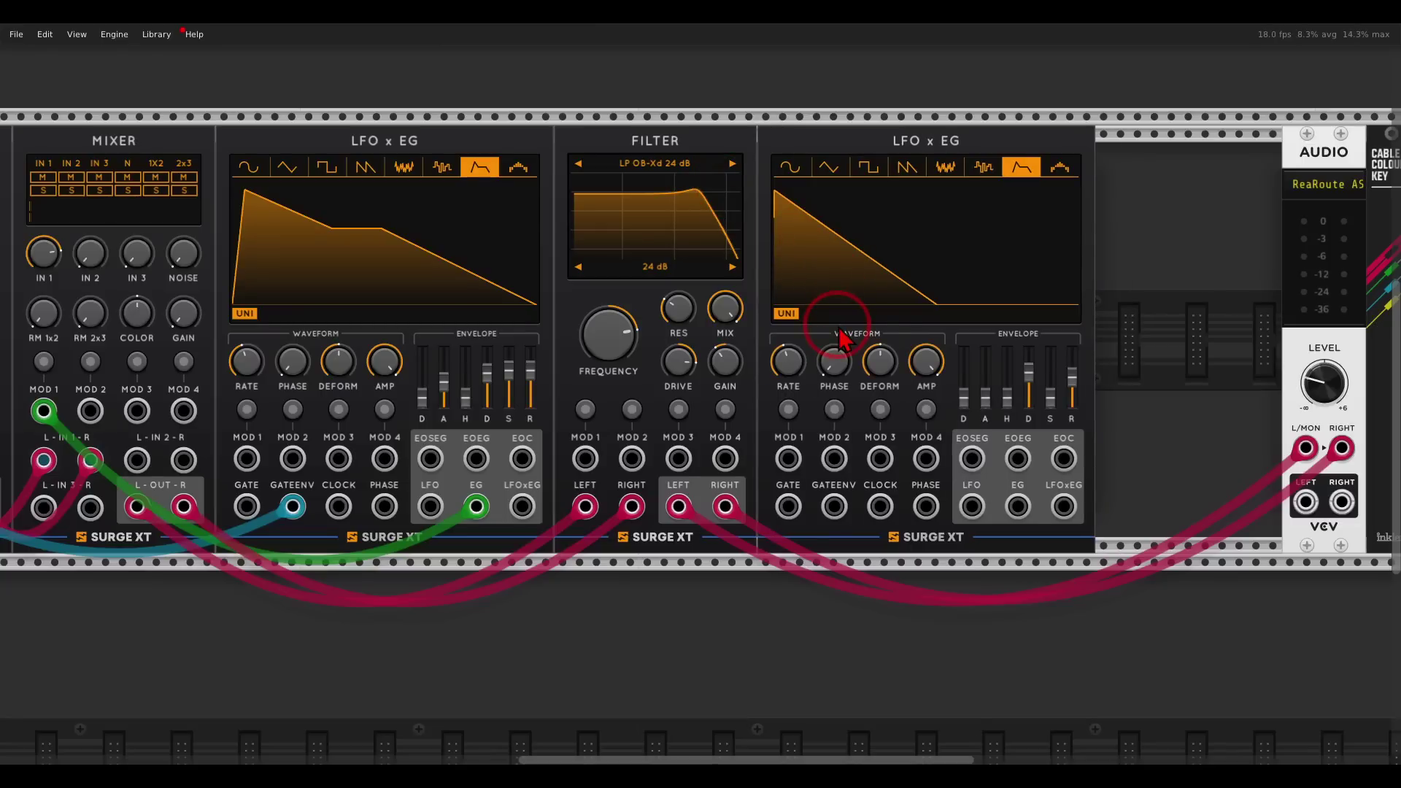
pyautogui.moveTo(611, 329); pyautogui.dragTo(647, 422)
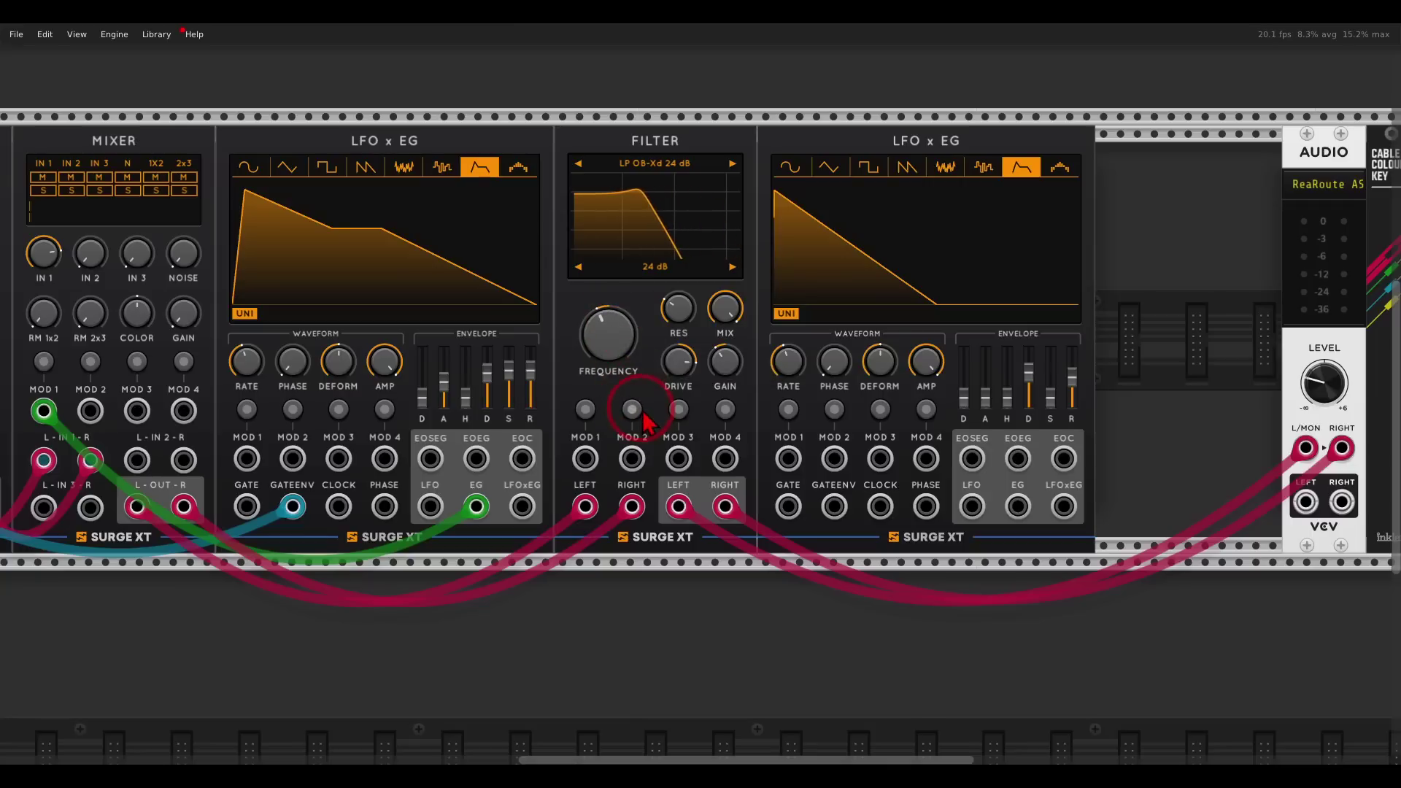
pyautogui.moveTo(1019, 507); pyautogui.dragTo(584, 464)
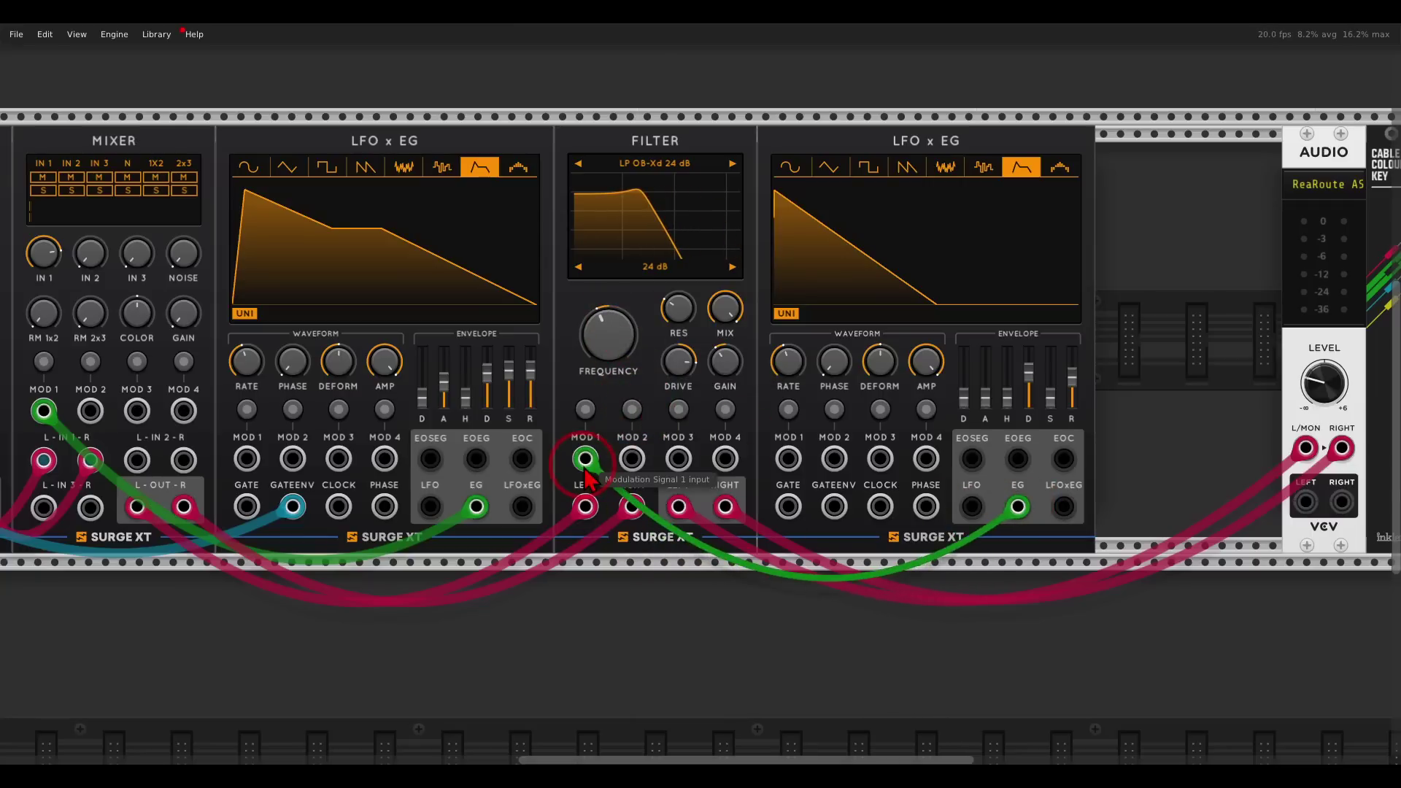
pyautogui.click(586, 411)
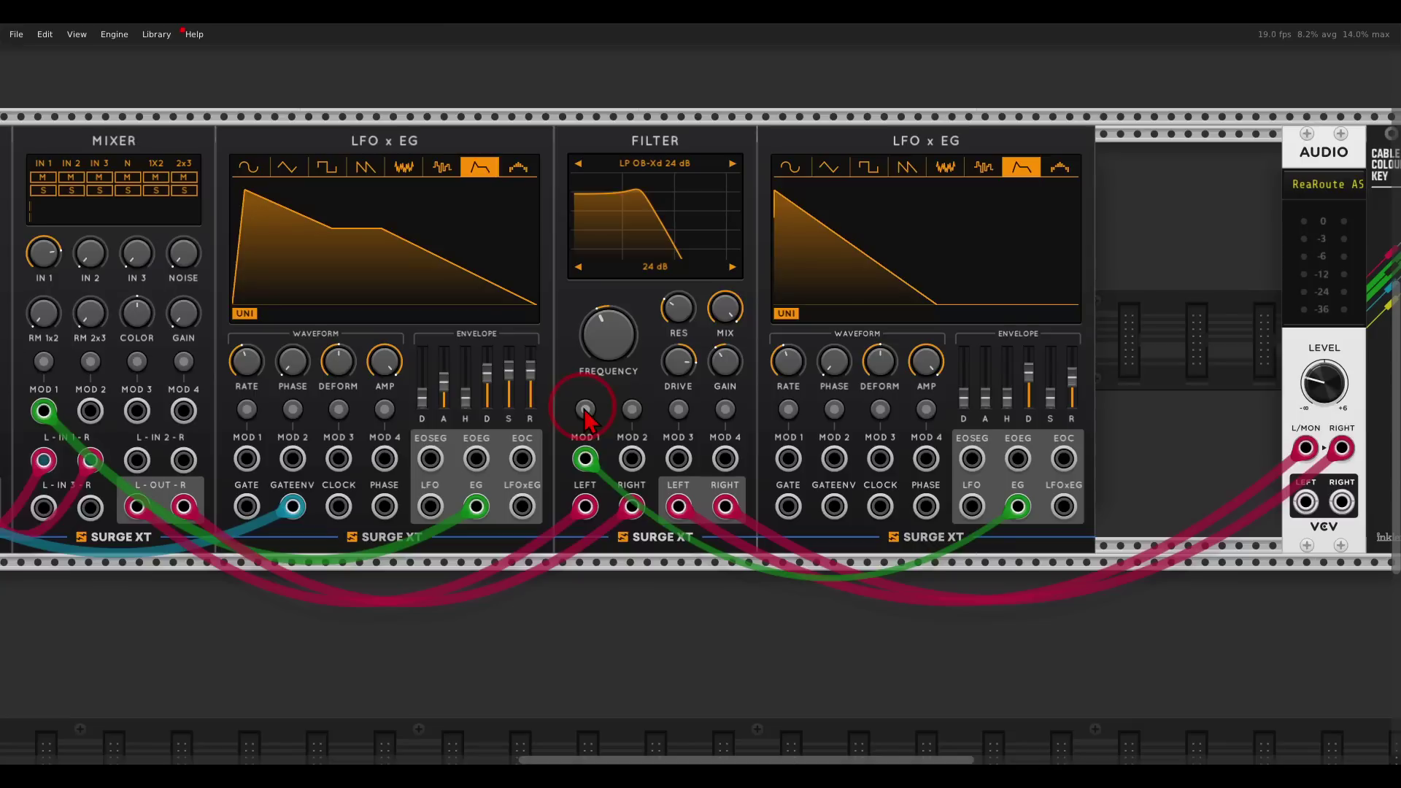
pyautogui.click(608, 353)
# - Patch the MIDI gate signal to the second LFO x EG's GATEENV input as well
pyautogui.moveTo(292, 505); pyautogui.dragTo(833, 509)
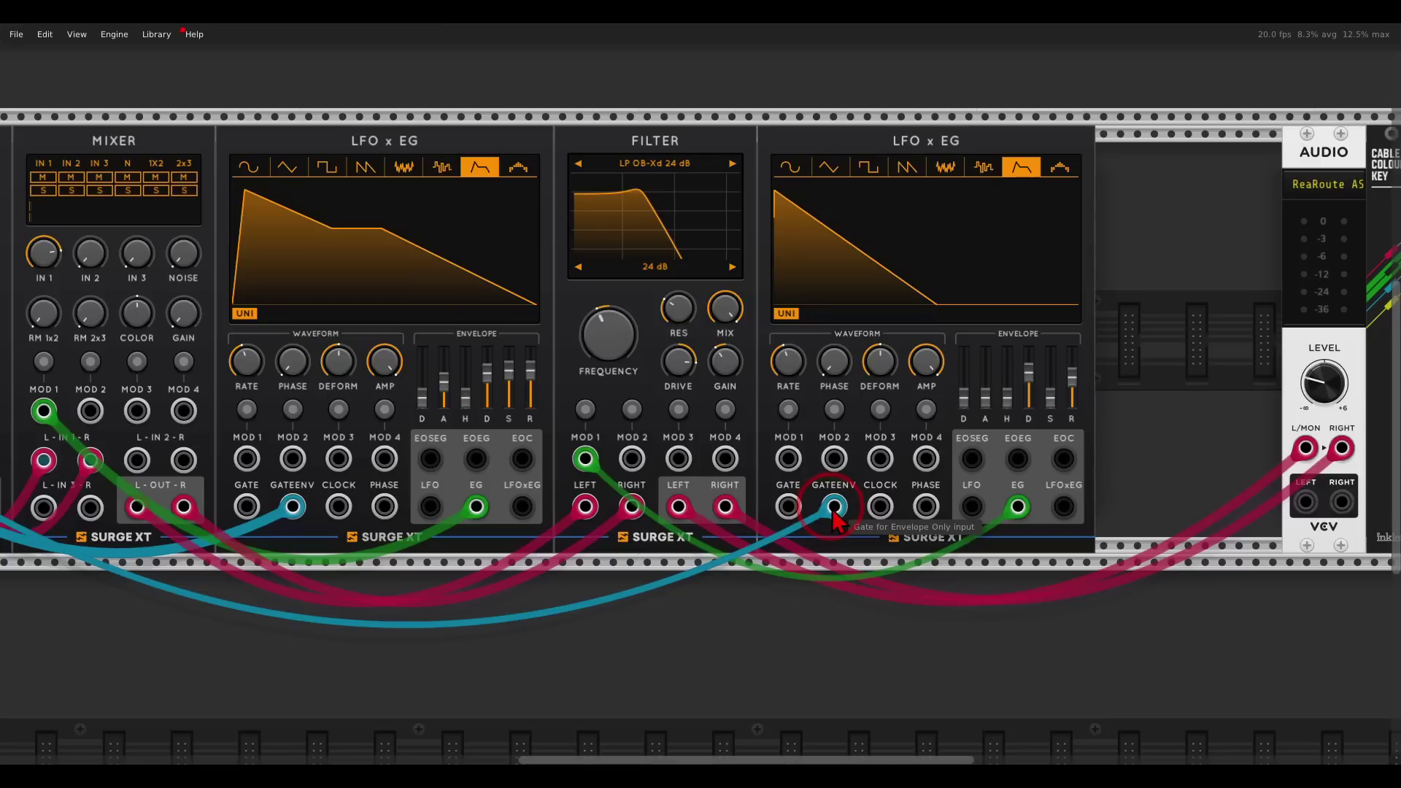
pyautogui.rightClick(835, 511)
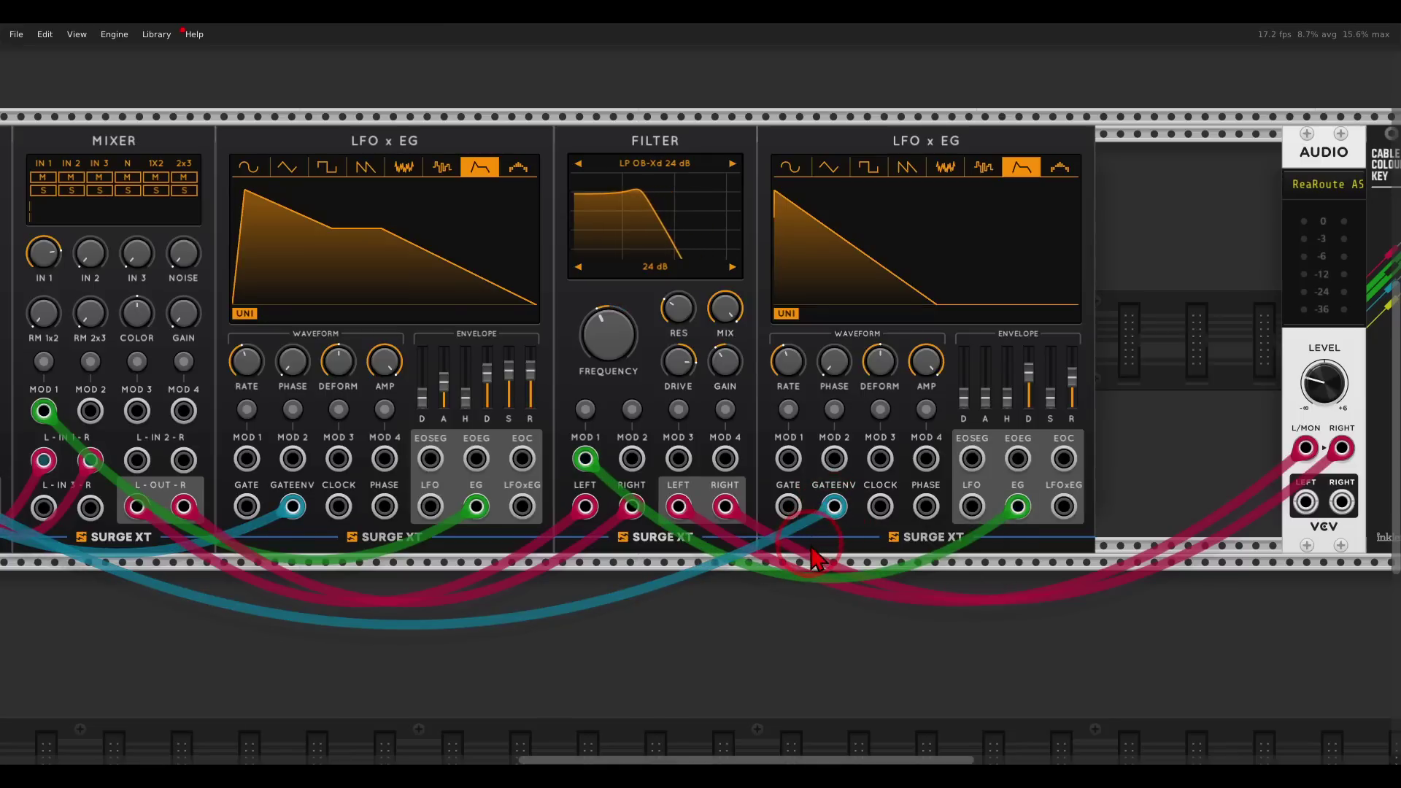
pyautogui.click(941, 283)
pyautogui.scroll(1, 863, 306)
pyautogui.hscroll(-1, 863, 306)
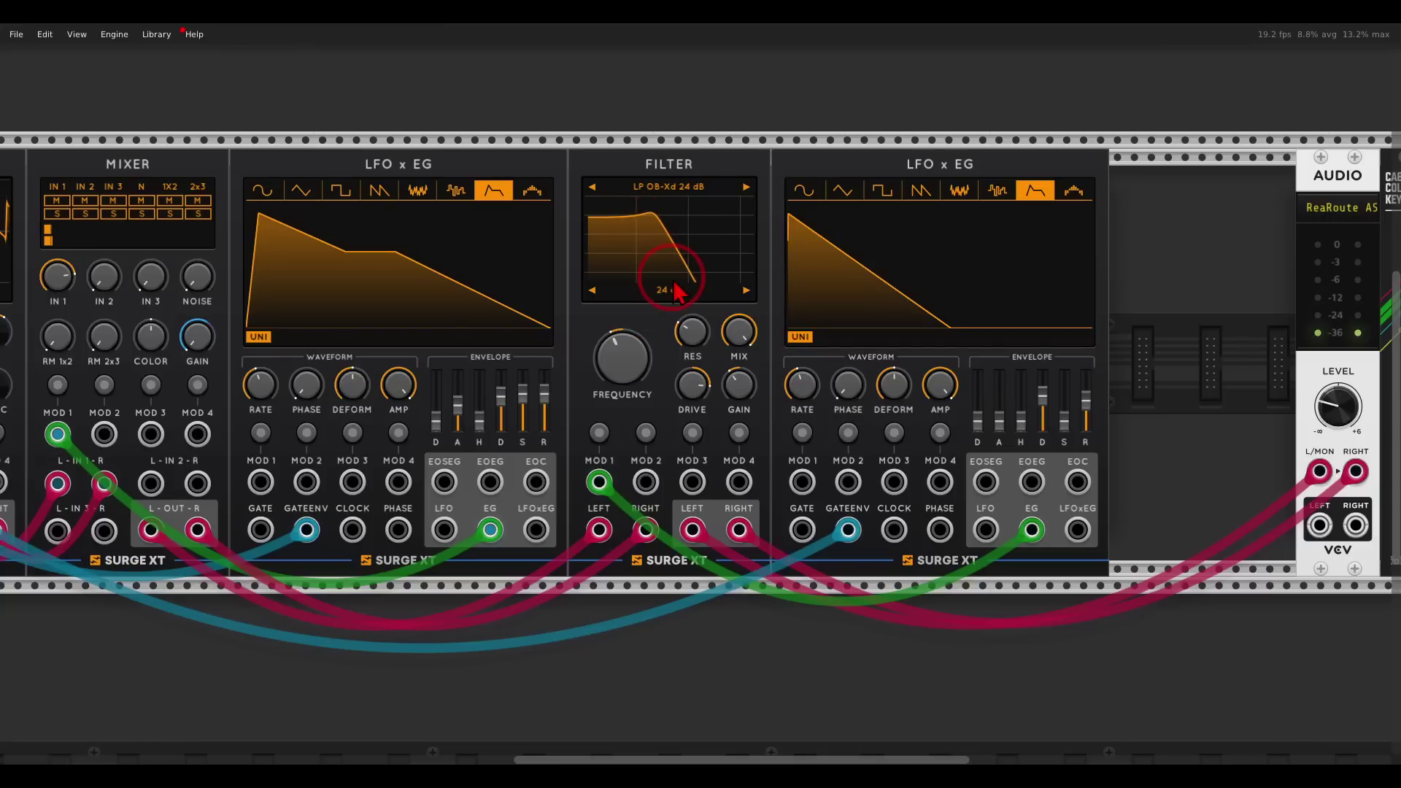
# - Assign the Filter's MOD 1 to FREQUENCY with an amount of about 0.34 Oct/V
pyautogui.click(598, 433)
pyautogui.moveTo(620, 361); pyautogui.dragTo(628, 367)
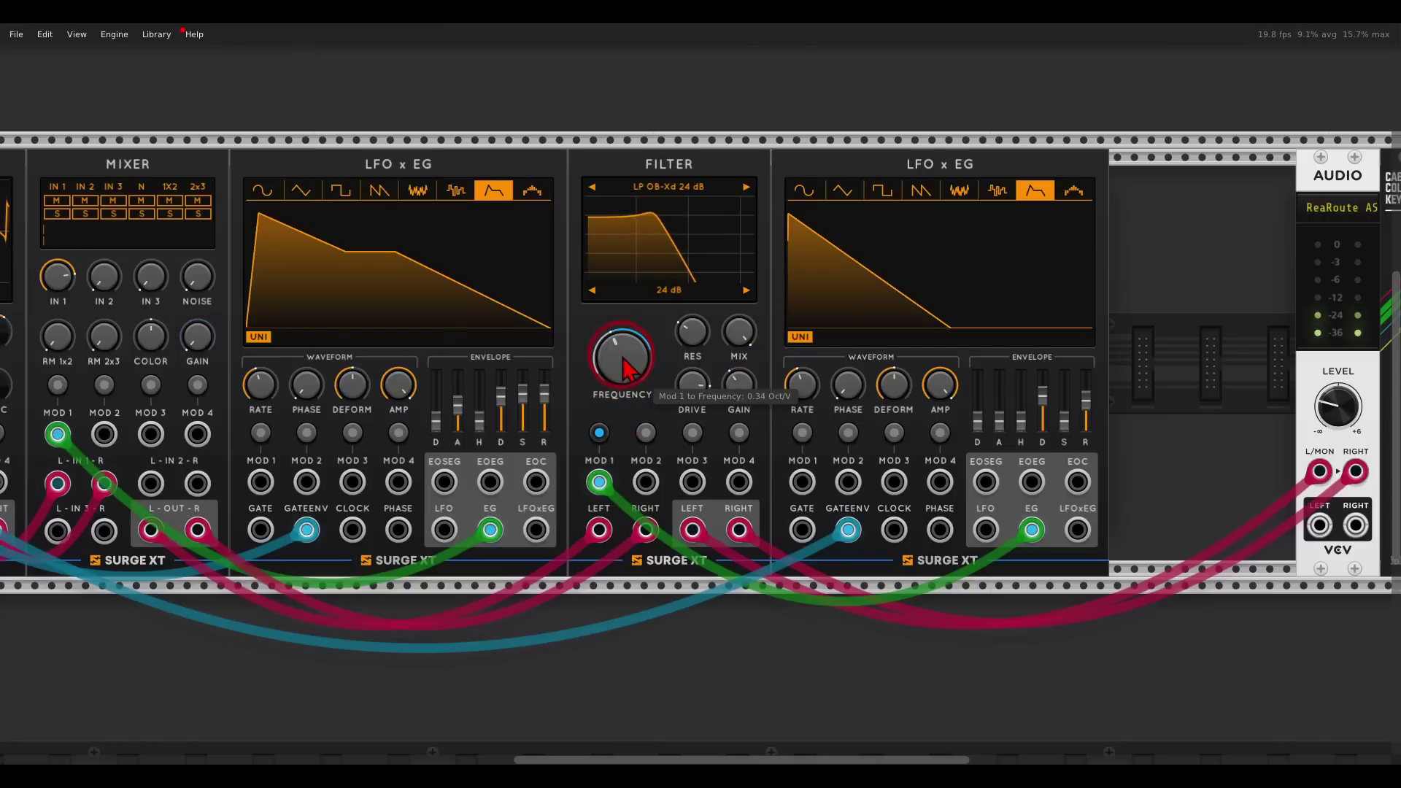
pyautogui.click(599, 433)
pyautogui.click(645, 432)
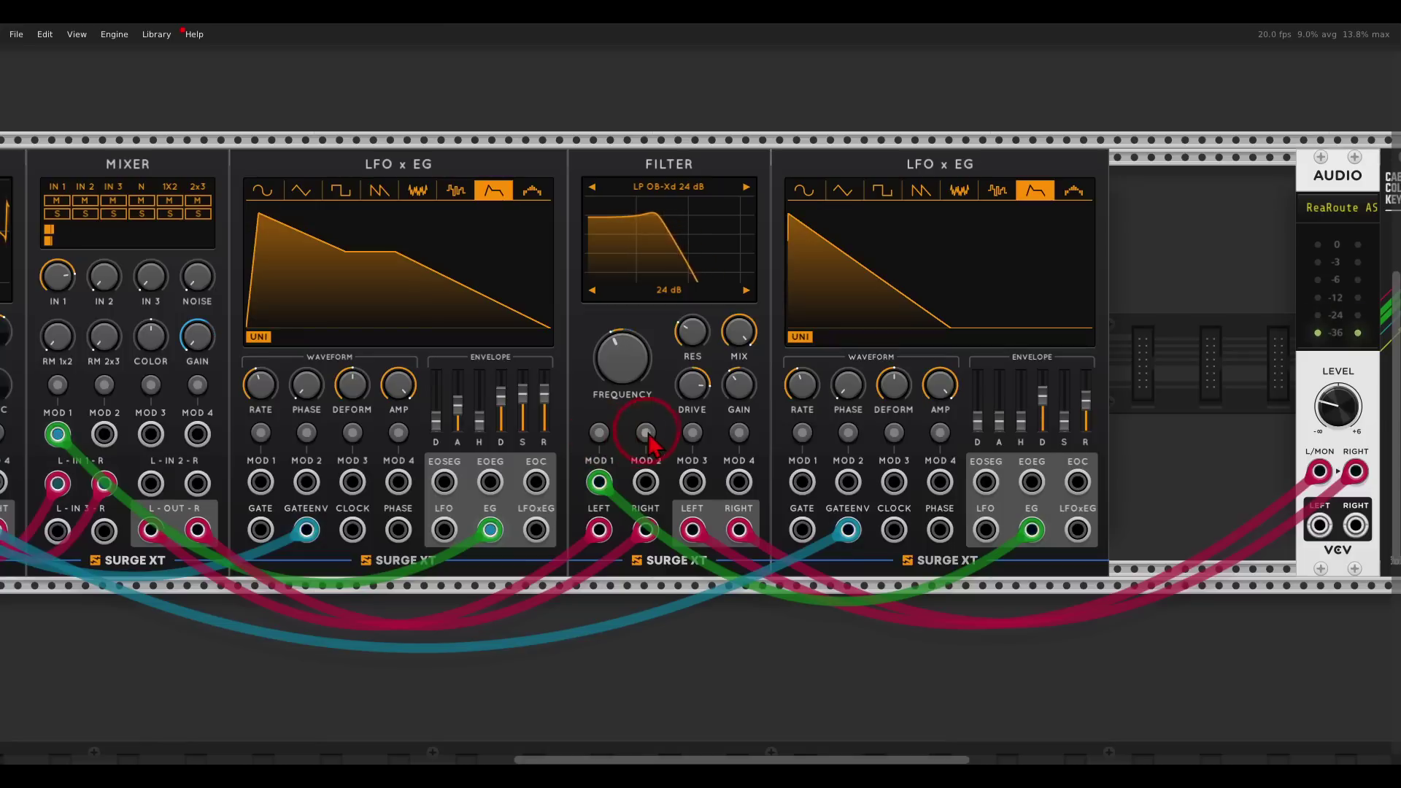
# - Raise the second LFO x EG's attack to about 0.236 s and lift its sustain slightly above zero
pyautogui.click(992, 400)
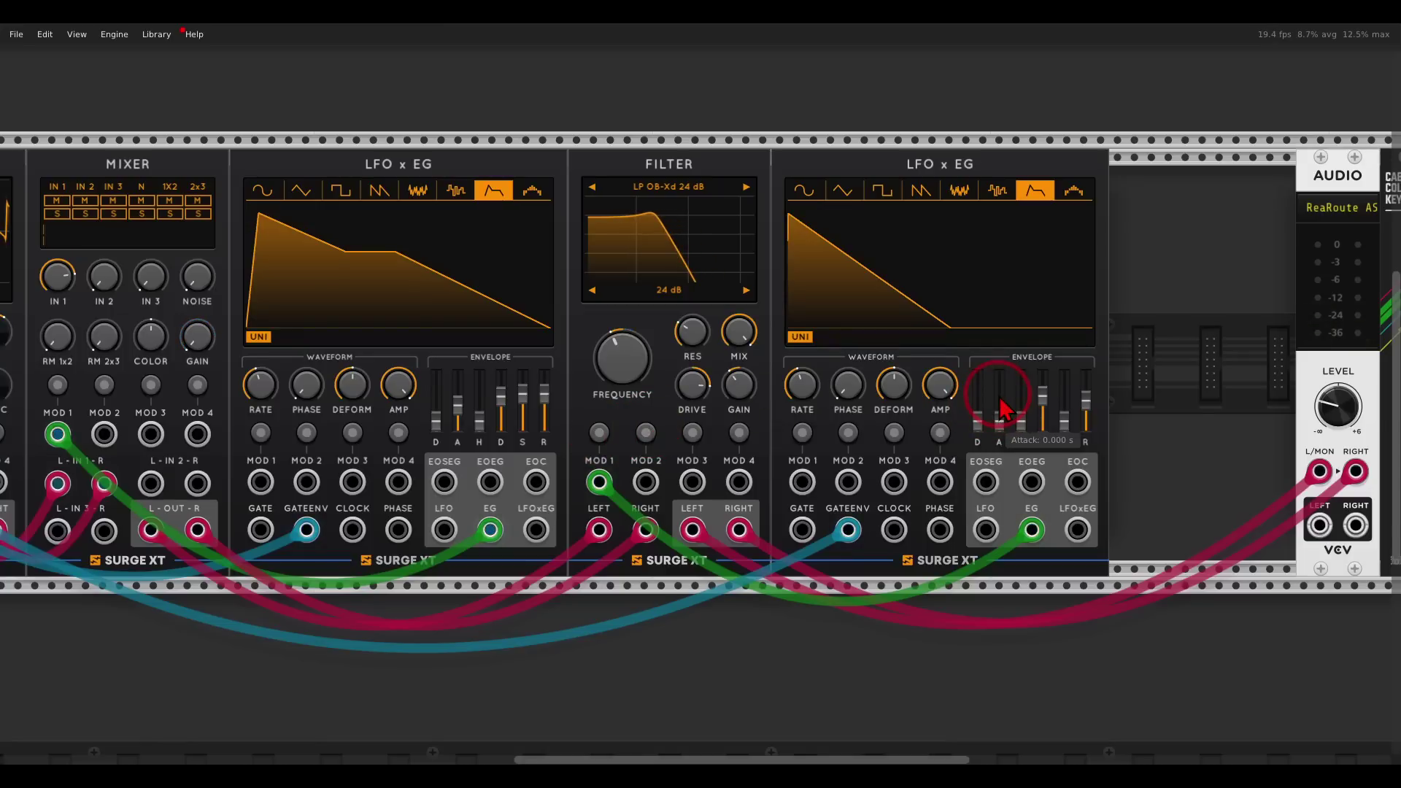
pyautogui.click(1004, 422)
pyautogui.moveTo(1001, 432); pyautogui.dragTo(990, 365)
pyautogui.click(1065, 395)
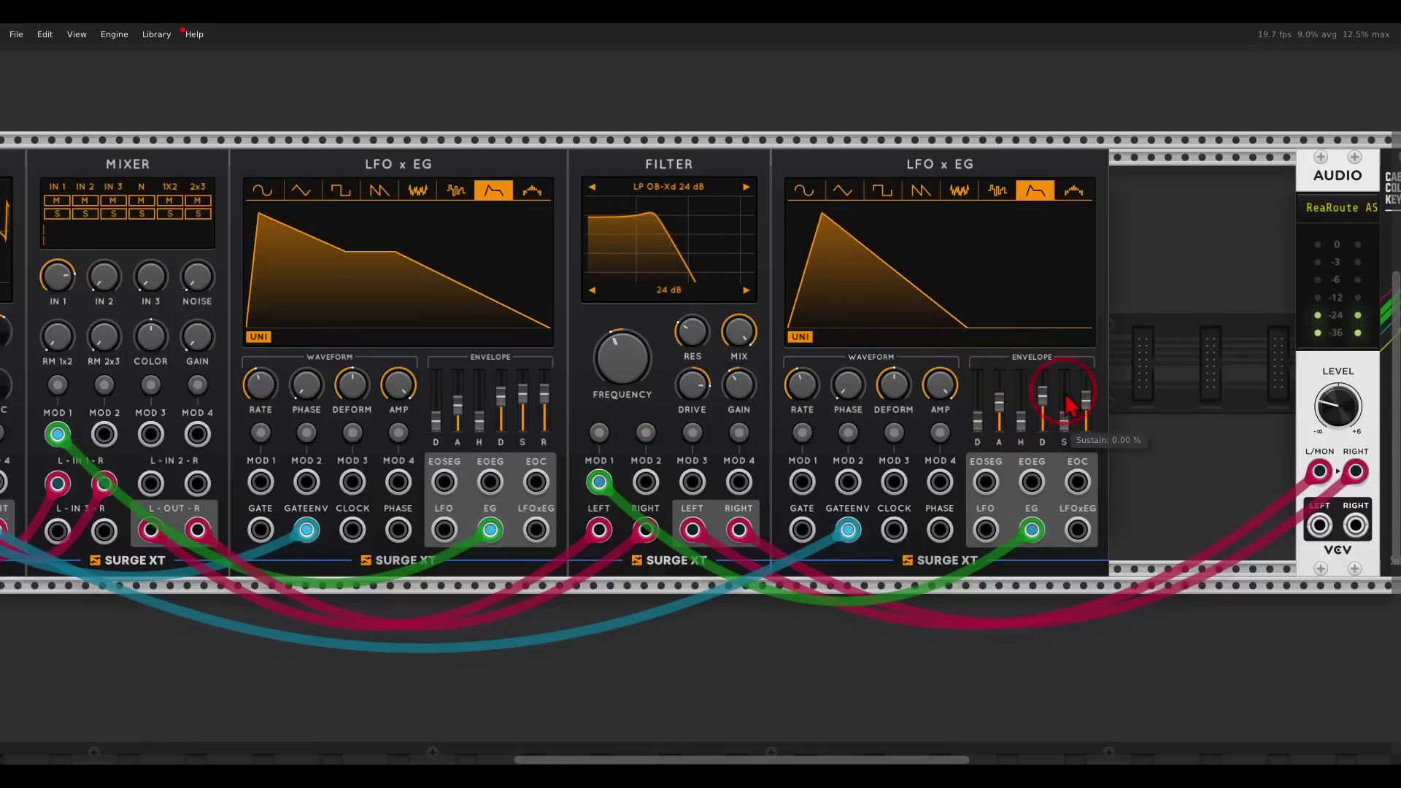
pyautogui.moveTo(1066, 431); pyautogui.dragTo(1064, 410)
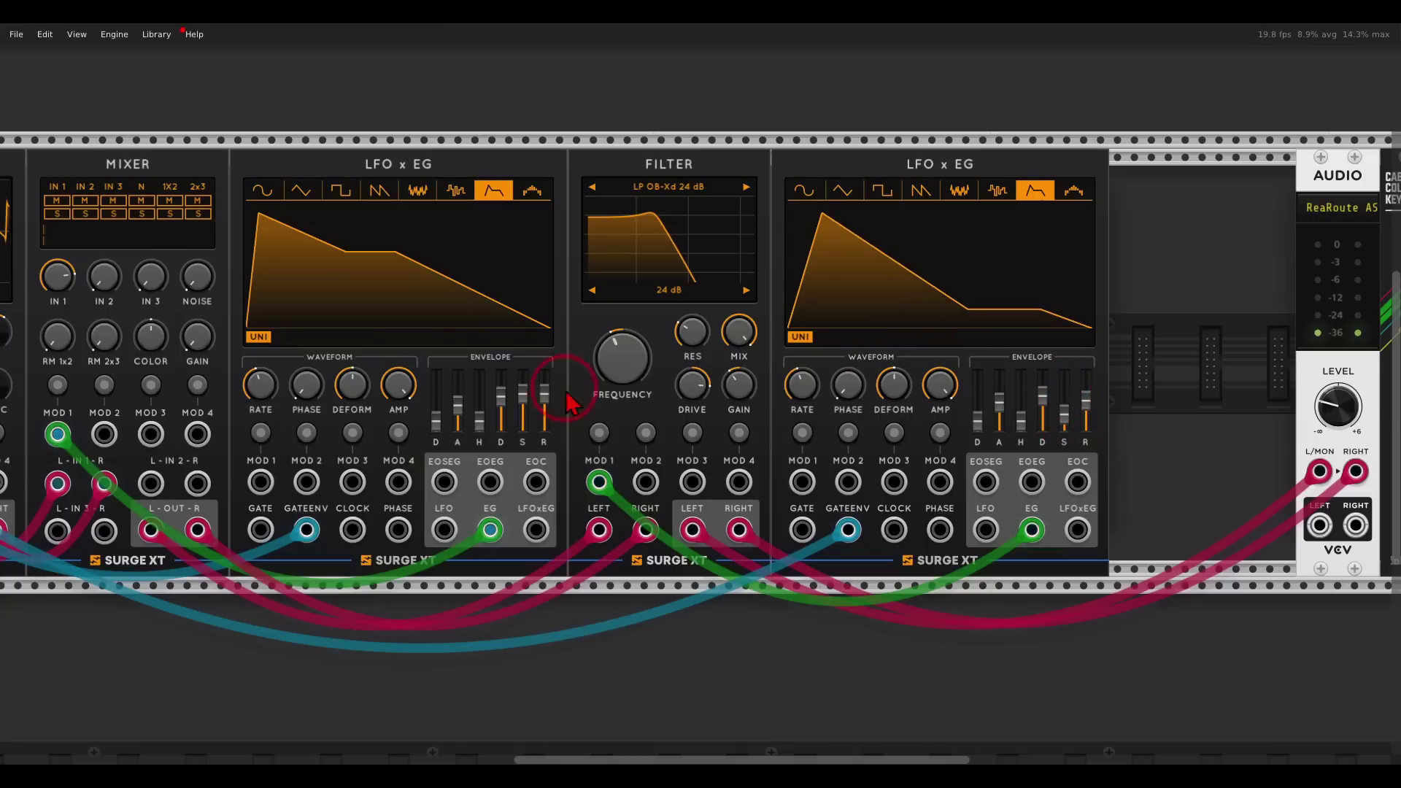
# - Raise the first LFO x EG's sustain to maximum and set the second LFO x EG's sustain to 55%
pyautogui.click(527, 397)
pyautogui.moveTo(528, 398); pyautogui.dragTo(525, 328)
pyautogui.click(1065, 420)
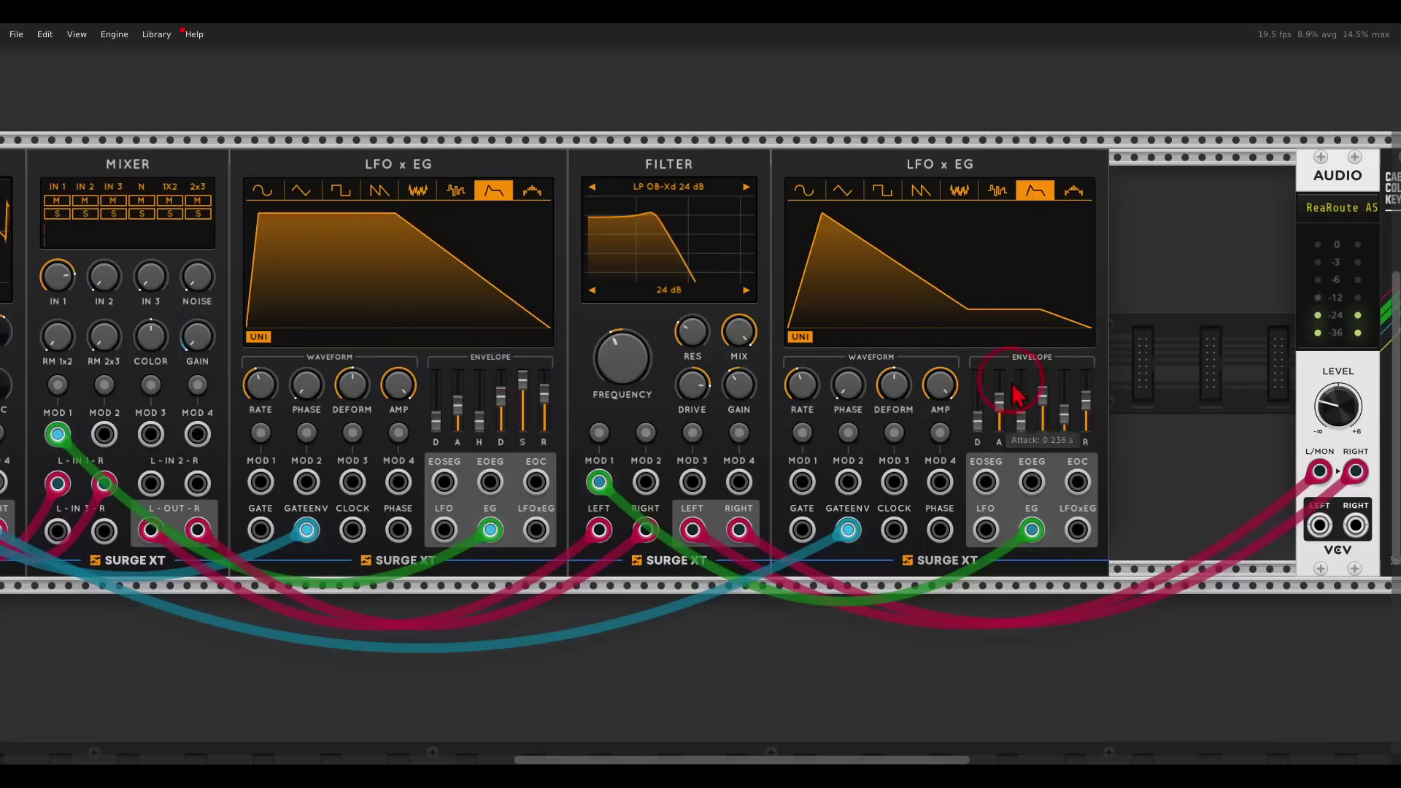
pyautogui.moveTo(1066, 427); pyautogui.dragTo(1087, 401)
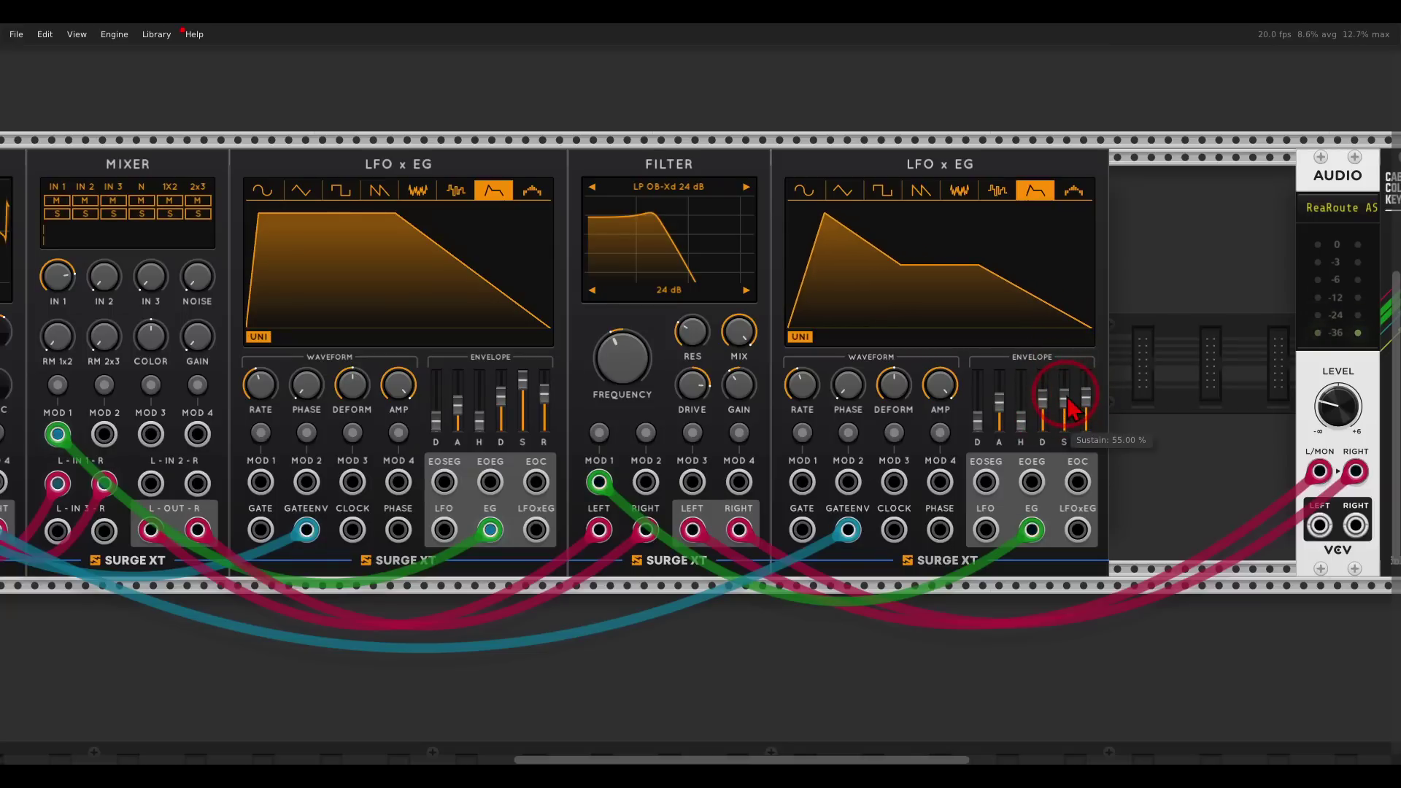
# - Readjust the Filter's frequency and its MOD 1 amount, and set the resonance to about 19.6%
pyautogui.click(697, 354)
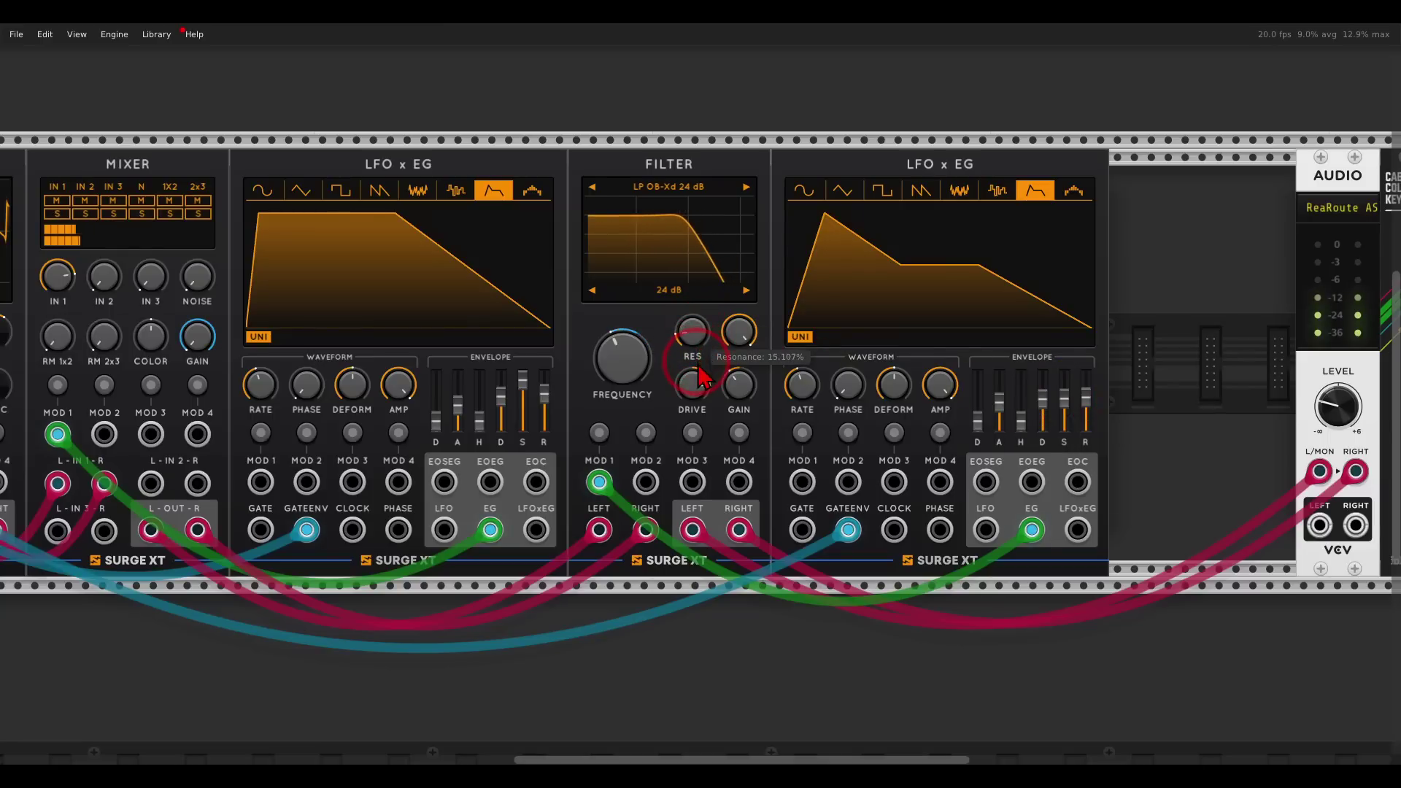
pyautogui.click(627, 394)
pyautogui.click(599, 433)
pyautogui.moveTo(612, 352); pyautogui.dragTo(617, 362)
pyautogui.click(600, 436)
pyautogui.click(618, 356)
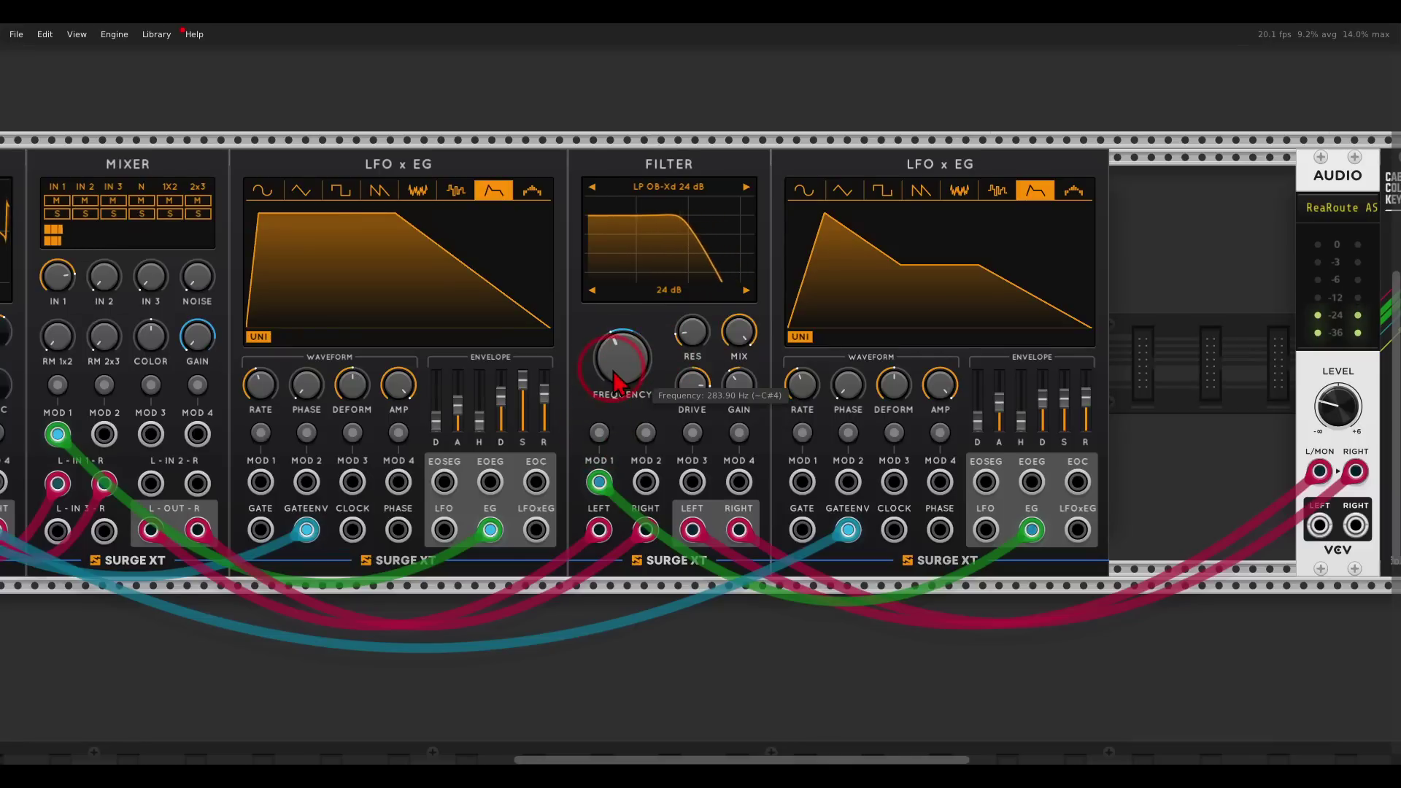
pyautogui.click(678, 358)
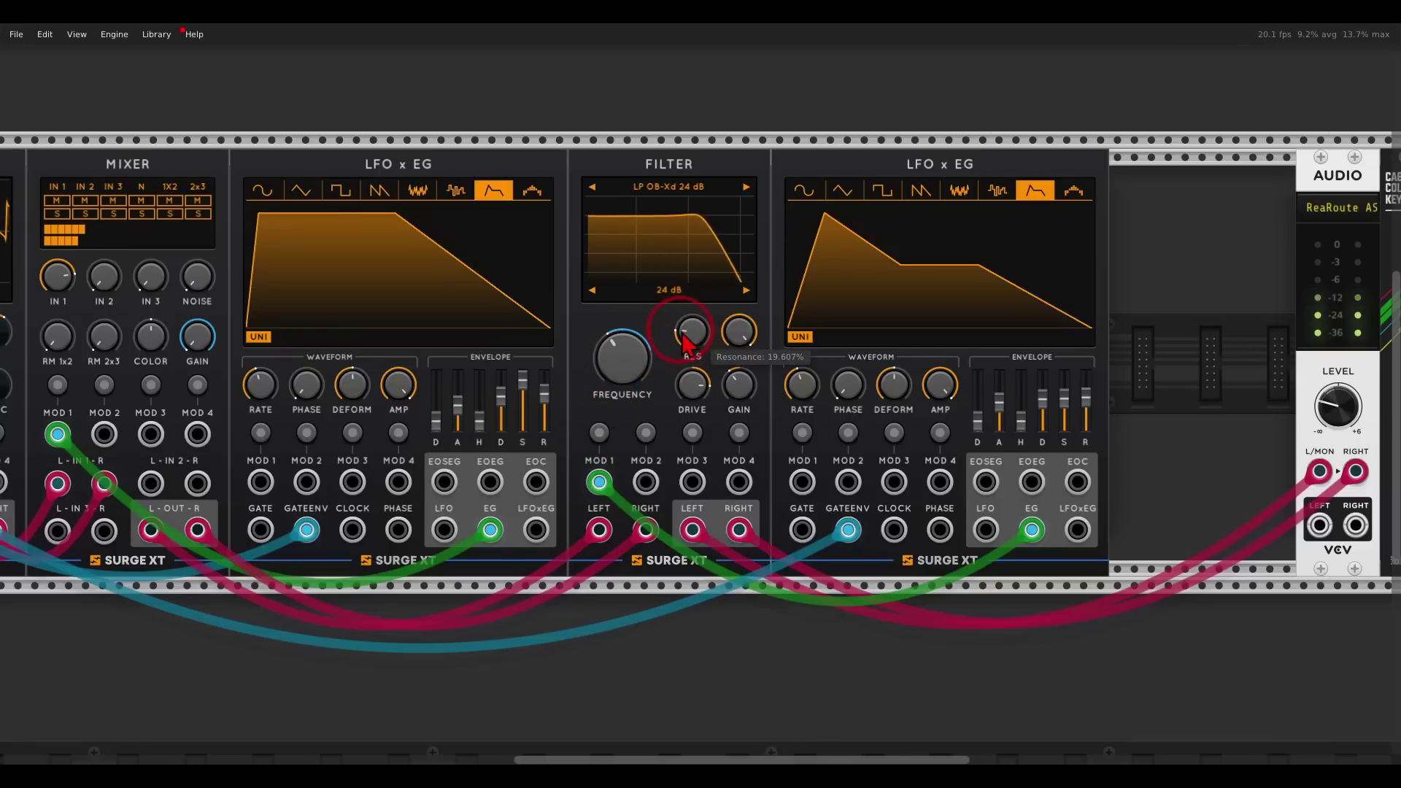
# - Set the Filter's drive to about 14.94 dB and its gain to about -8.63 dB
pyautogui.click(689, 381)
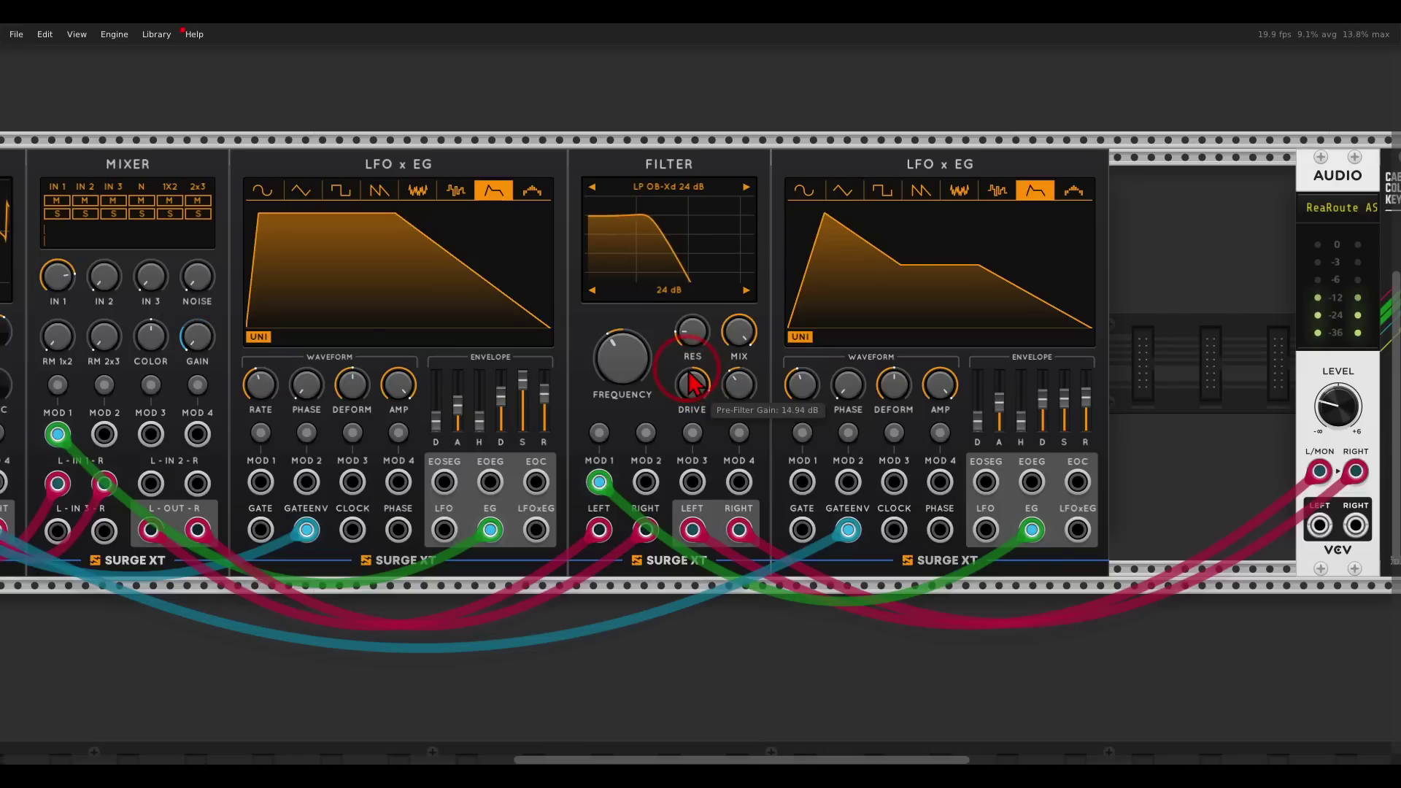
pyautogui.click(732, 387)
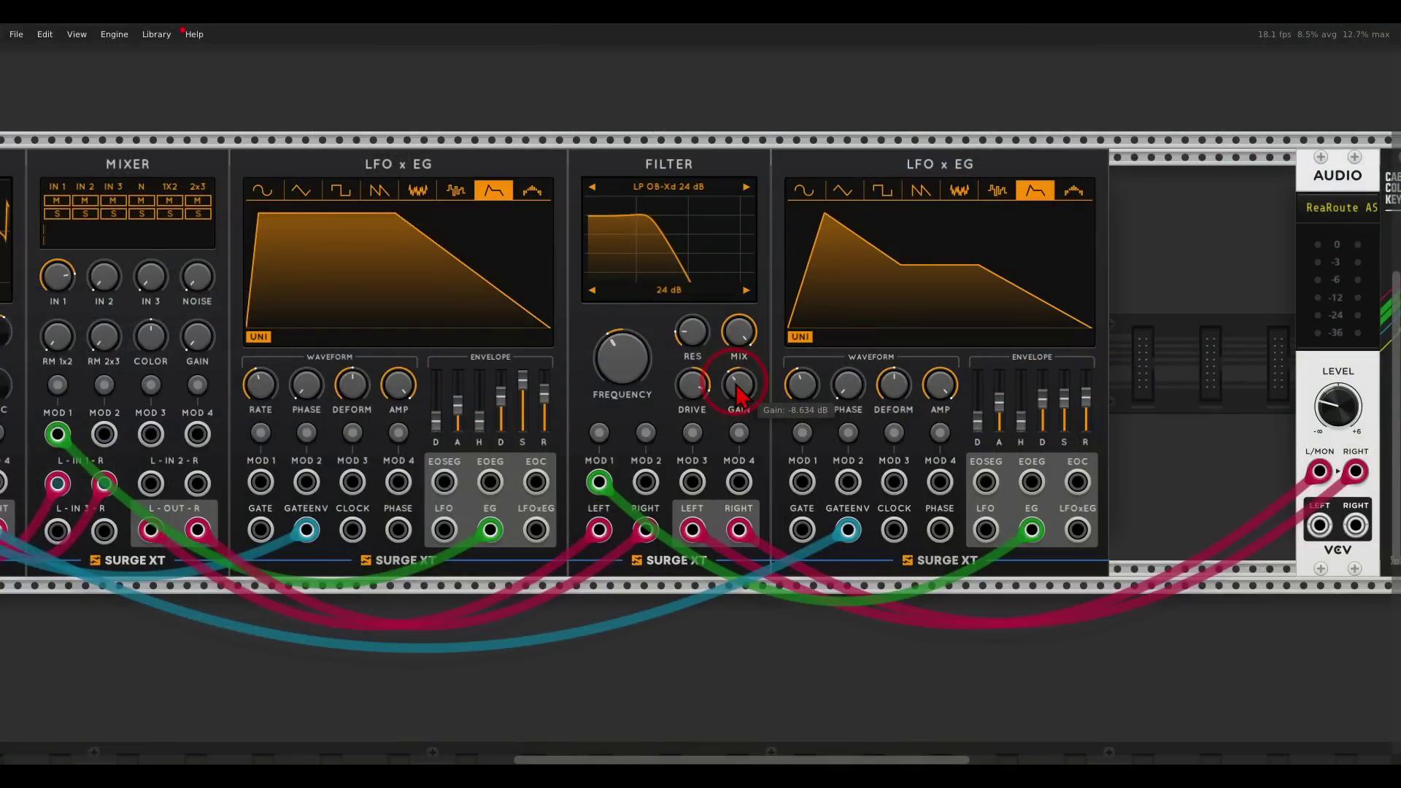
# - Make room beside the Classic VCO and add a Modern VCO module between it and the Mixer
pyautogui.moveTo(377, 150); pyautogui.dragTo(1240, 135)
pyautogui.moveTo(823, 161); pyautogui.dragTo(650, 168)
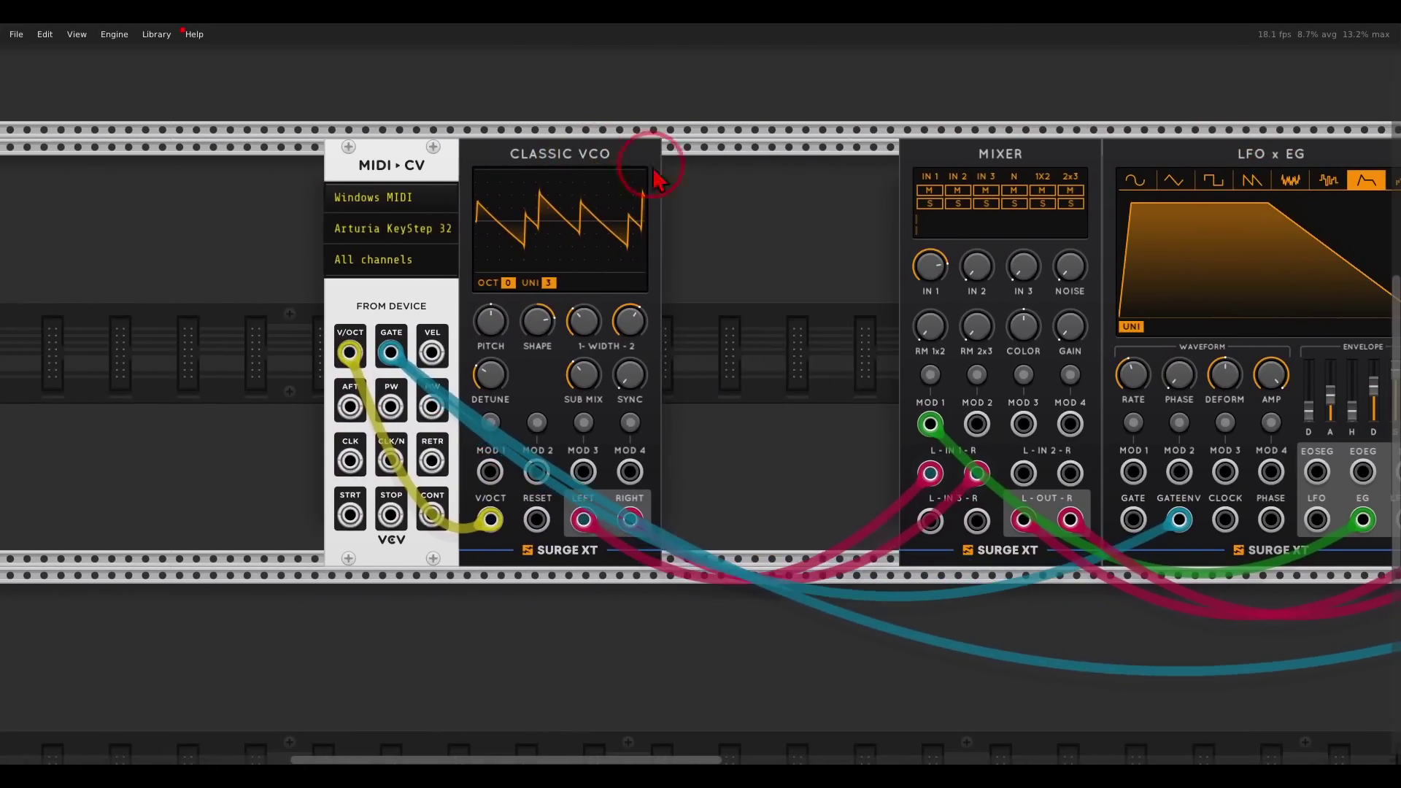
pyautogui.rightClick(731, 218)
pyautogui.moveTo(1097, 186); pyautogui.dragTo(782, 254)
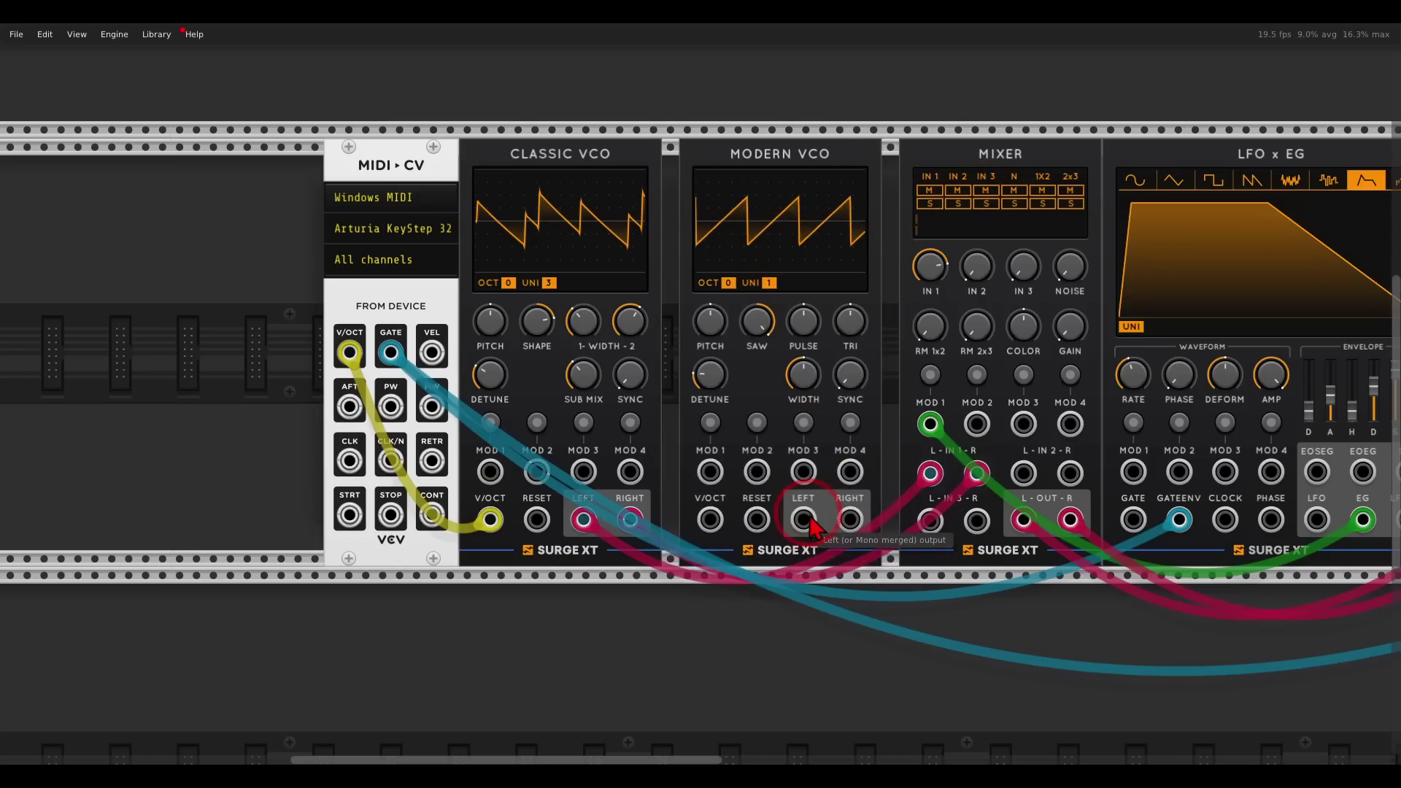
# - Patch the Modern VCO's left and right outputs to the Mixer's IN 2 pair and MIDI-CV's V/OCT to its V/OCT input
pyautogui.moveTo(803, 519); pyautogui.dragTo(1022, 472)
pyautogui.moveTo(850, 521); pyautogui.dragTo(1071, 474)
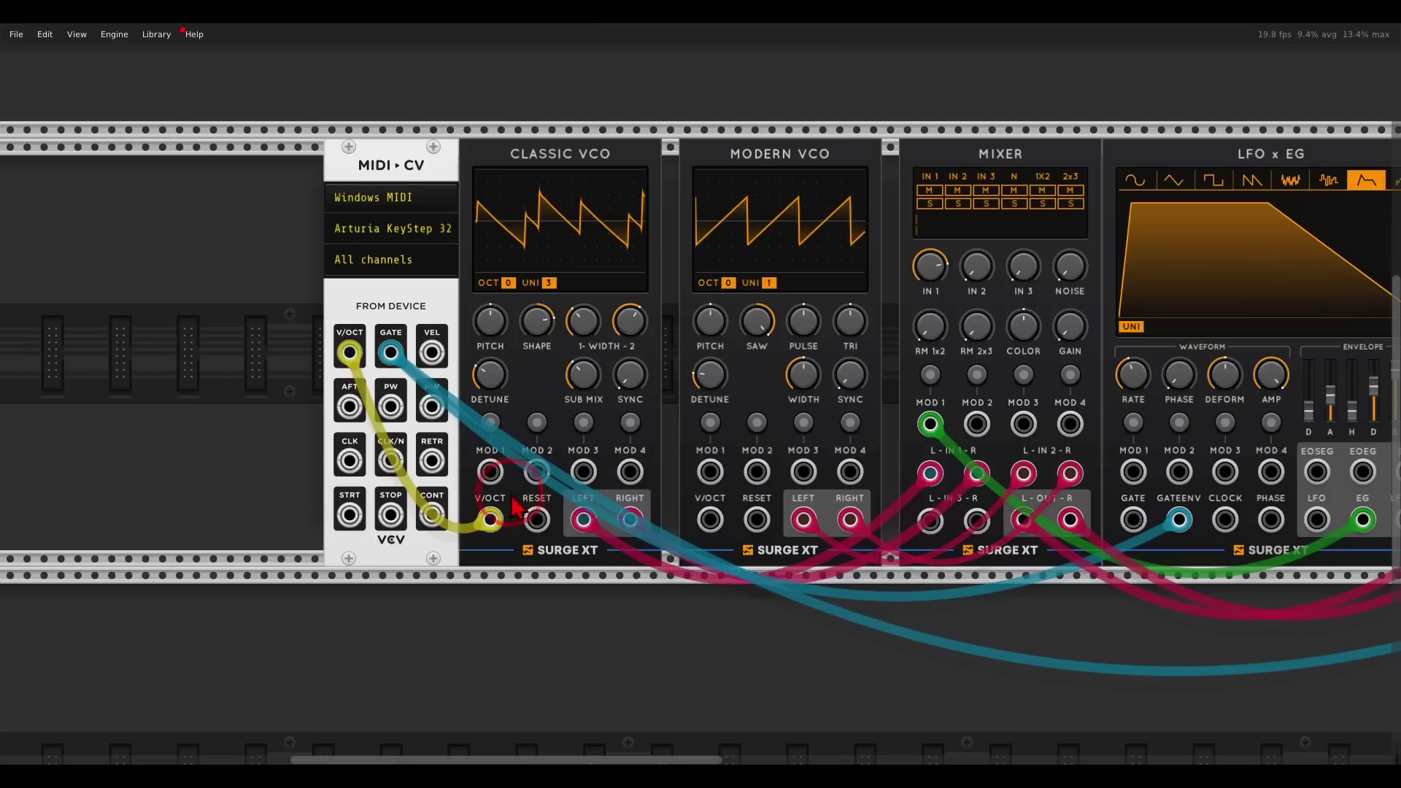
pyautogui.moveTo(490, 519); pyautogui.dragTo(711, 539)
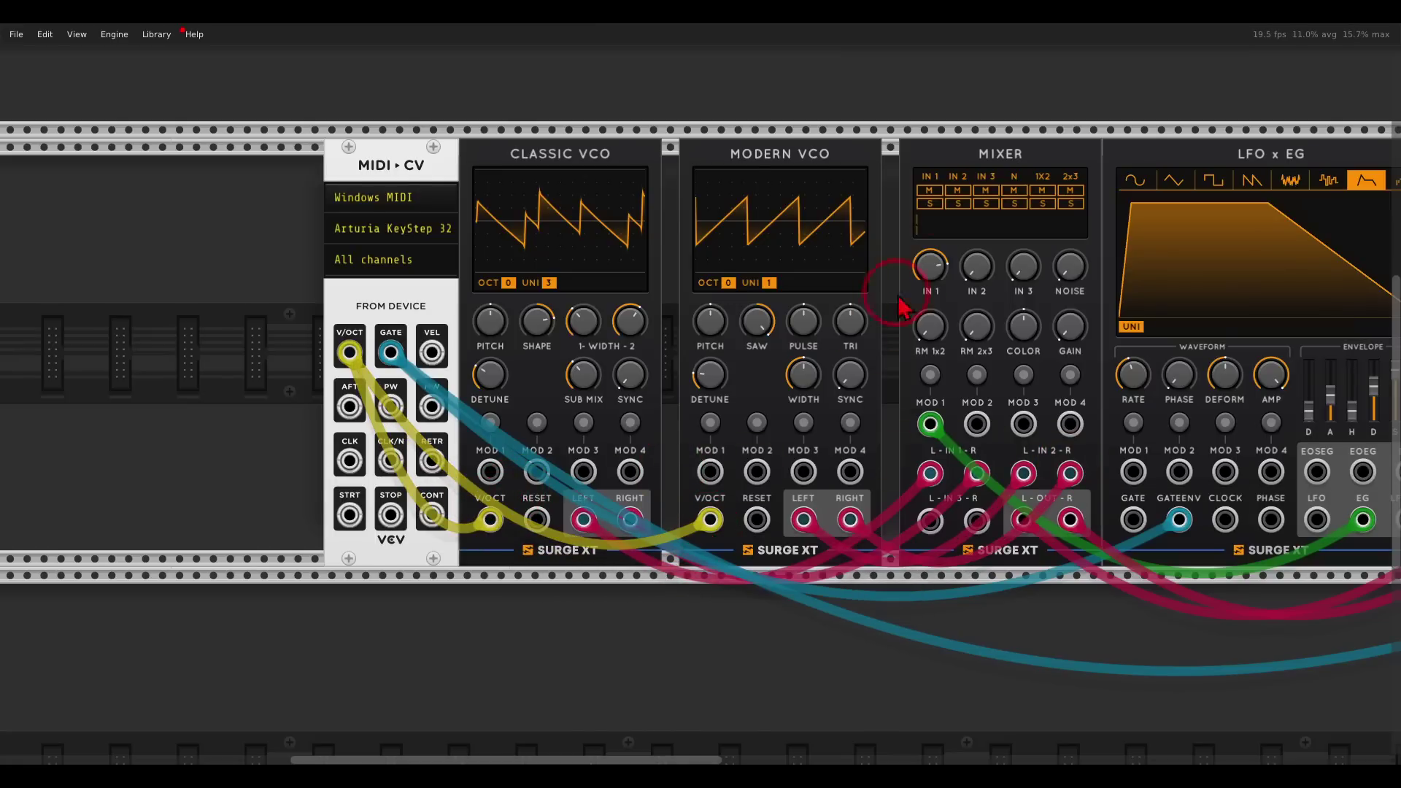
# - With the Mixer's IN 2 raised and temporarily soloed, bring up the Modern VCO's pulse and triangle and set 3 unison voices
pyautogui.moveTo(957, 178); pyautogui.dragTo(952, 175)
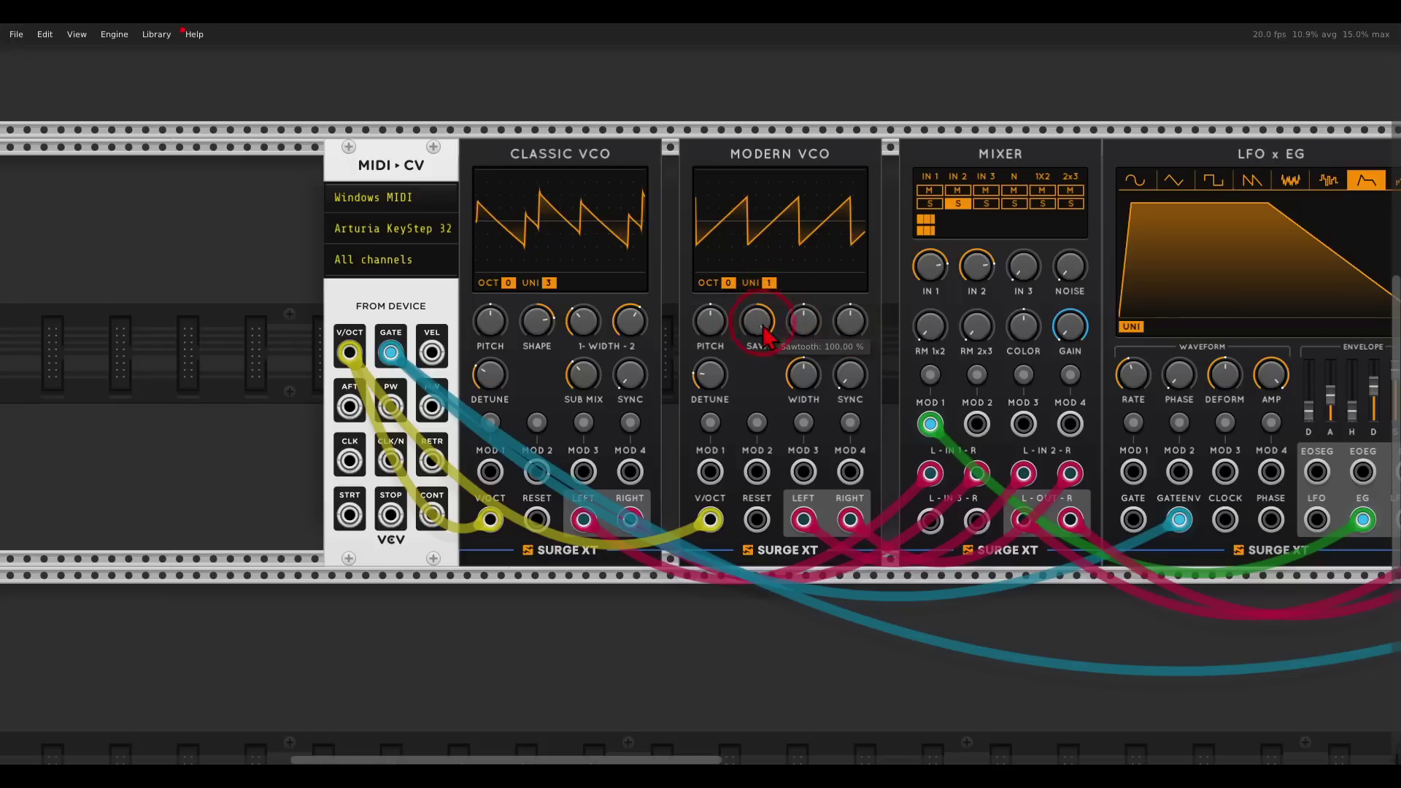
pyautogui.moveTo(805, 329); pyautogui.dragTo(816, 383)
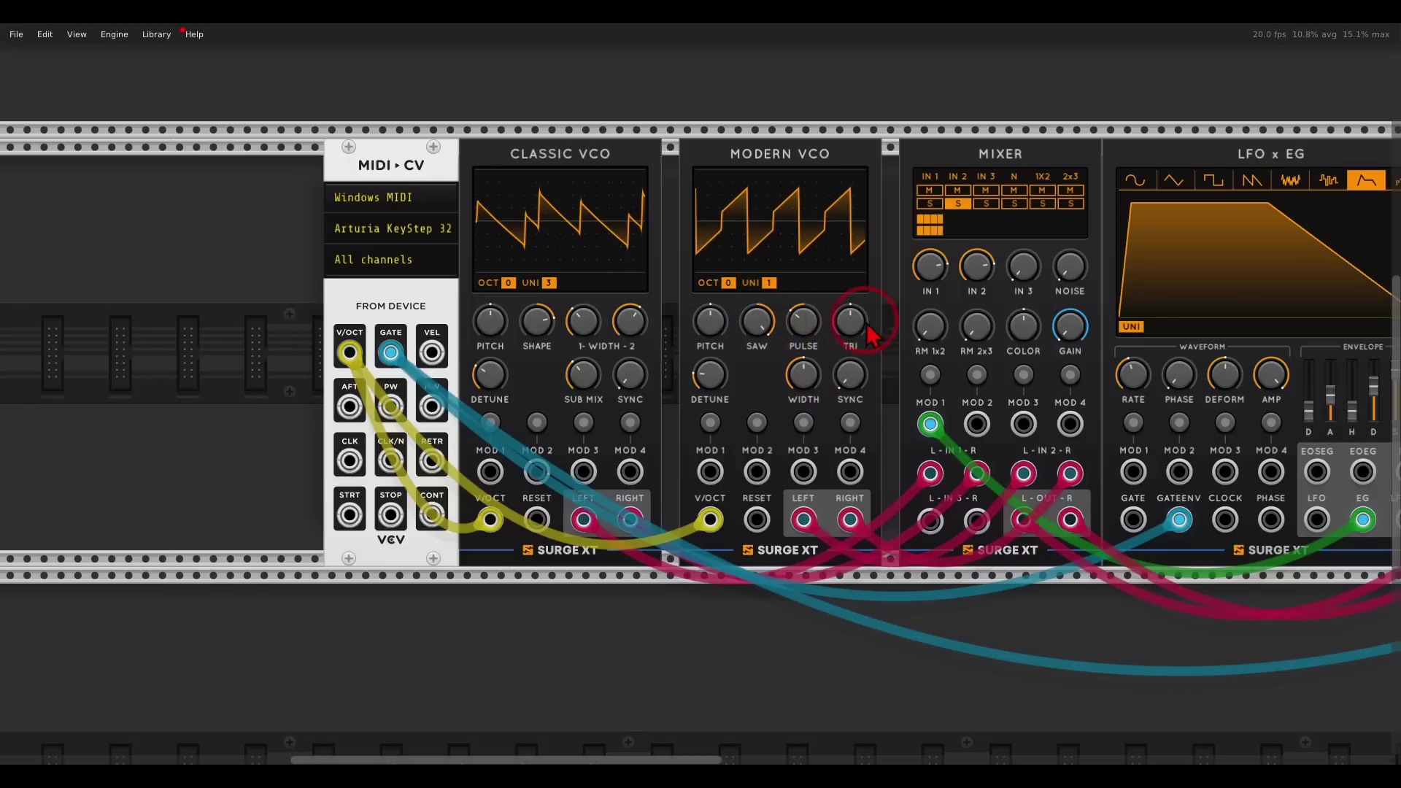
pyautogui.moveTo(868, 330); pyautogui.dragTo(855, 416)
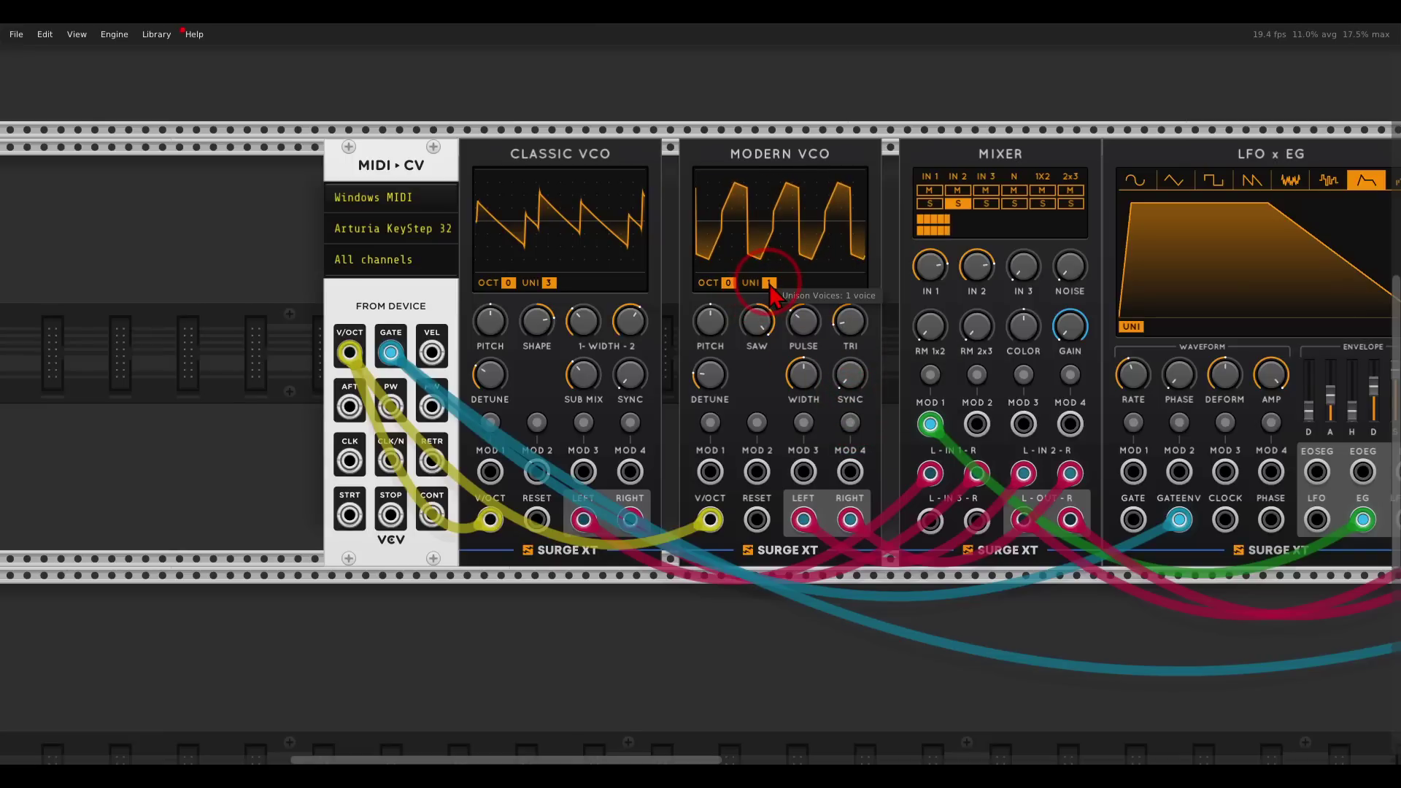
pyautogui.moveTo(772, 279); pyautogui.dragTo(772, 237)
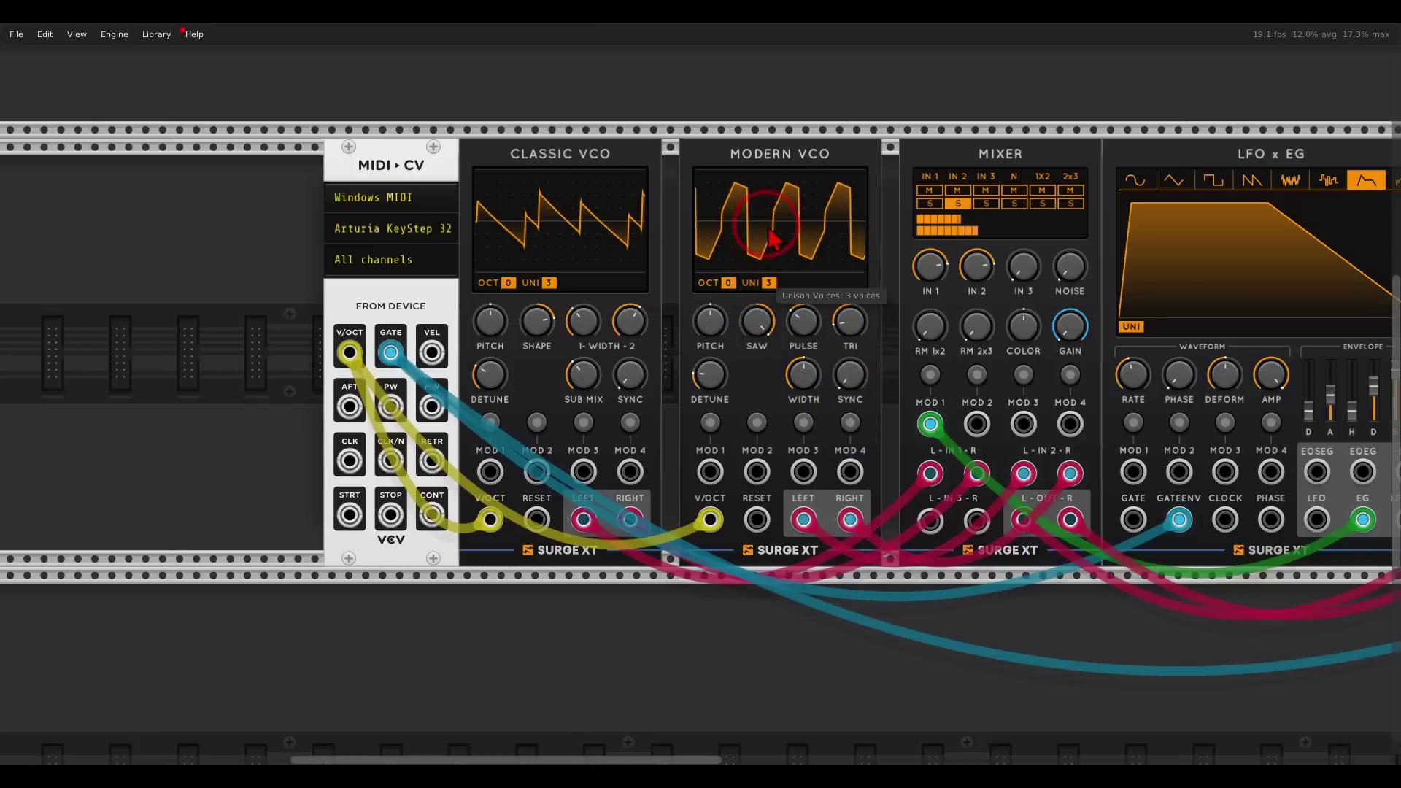
pyautogui.moveTo(802, 369)
pyautogui.mouseDown()
pyautogui.moveTo(810, 431)
pyautogui.moveTo(794, 350)
pyautogui.moveTo(793, 362)
pyautogui.mouseUp()
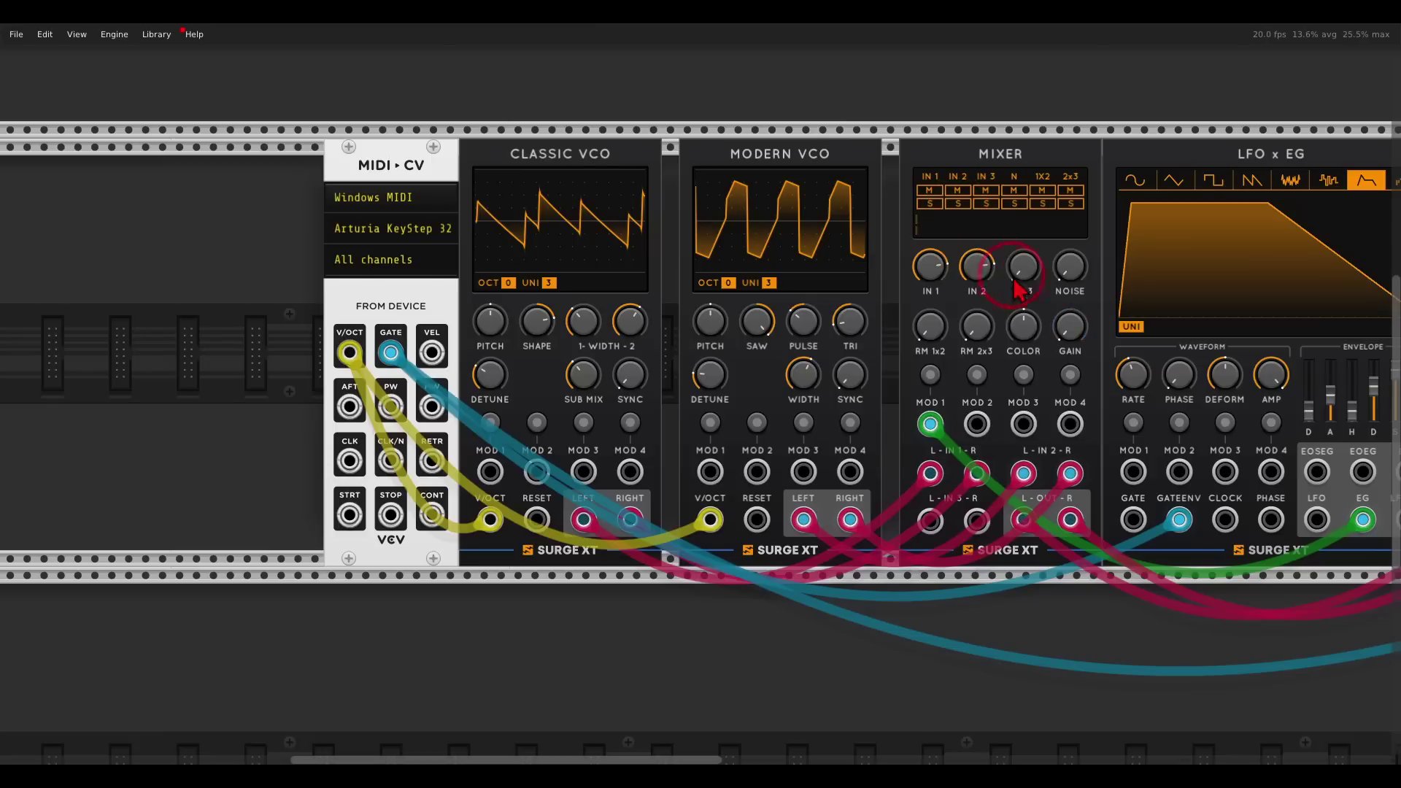
# - Lengthen the attack and decay of the second LFO x EG's envelope, which modulates the Filter
pyautogui.moveTo(1018, 287); pyautogui.dragTo(369, 291)
pyautogui.moveTo(1171, 380); pyautogui.dragTo(1216, 354)
pyautogui.click(1221, 374)
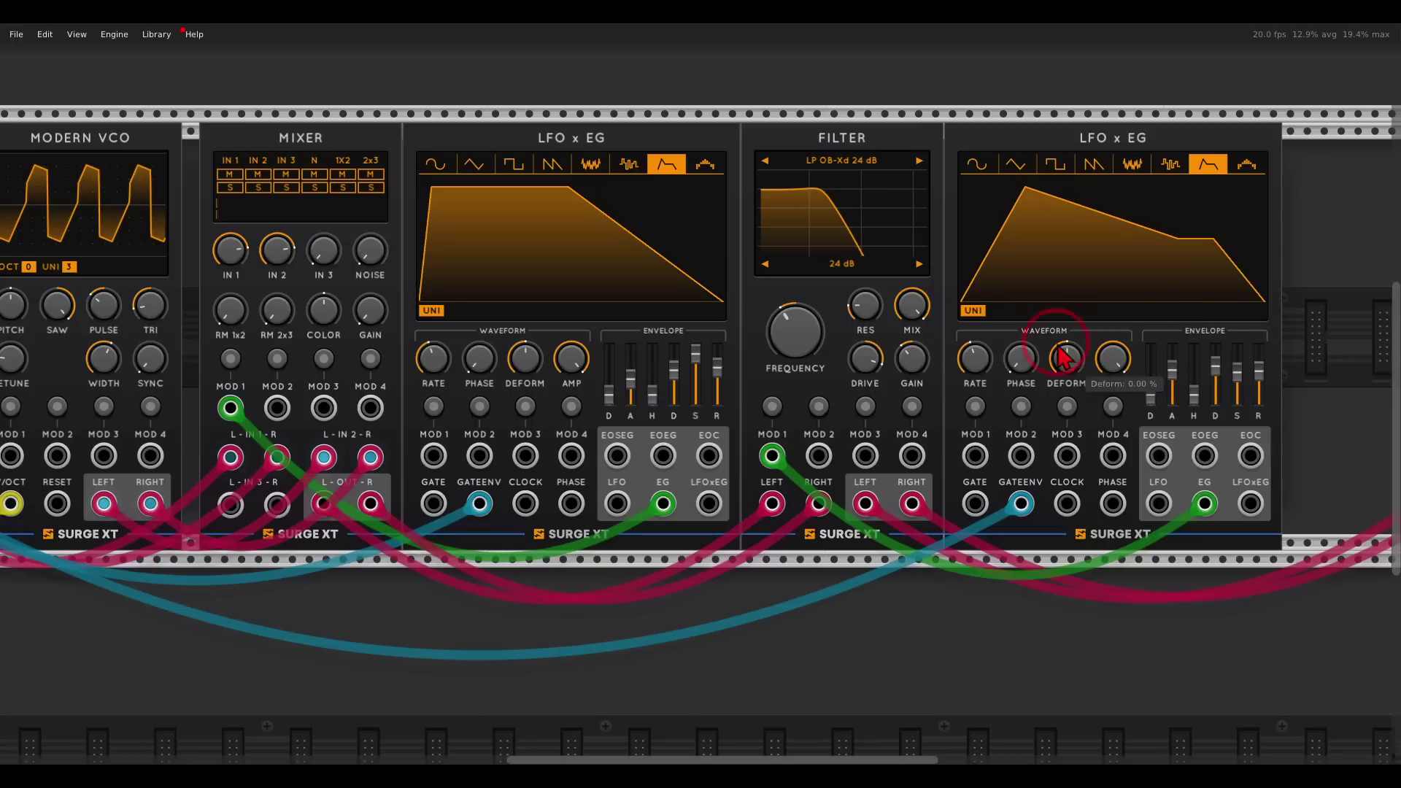
# - Bring up the Mixer's noise level using its solo, return to the full mix, and settle the noise at -20 dB
pyautogui.moveTo(807, 369); pyautogui.dragTo(1329, 387)
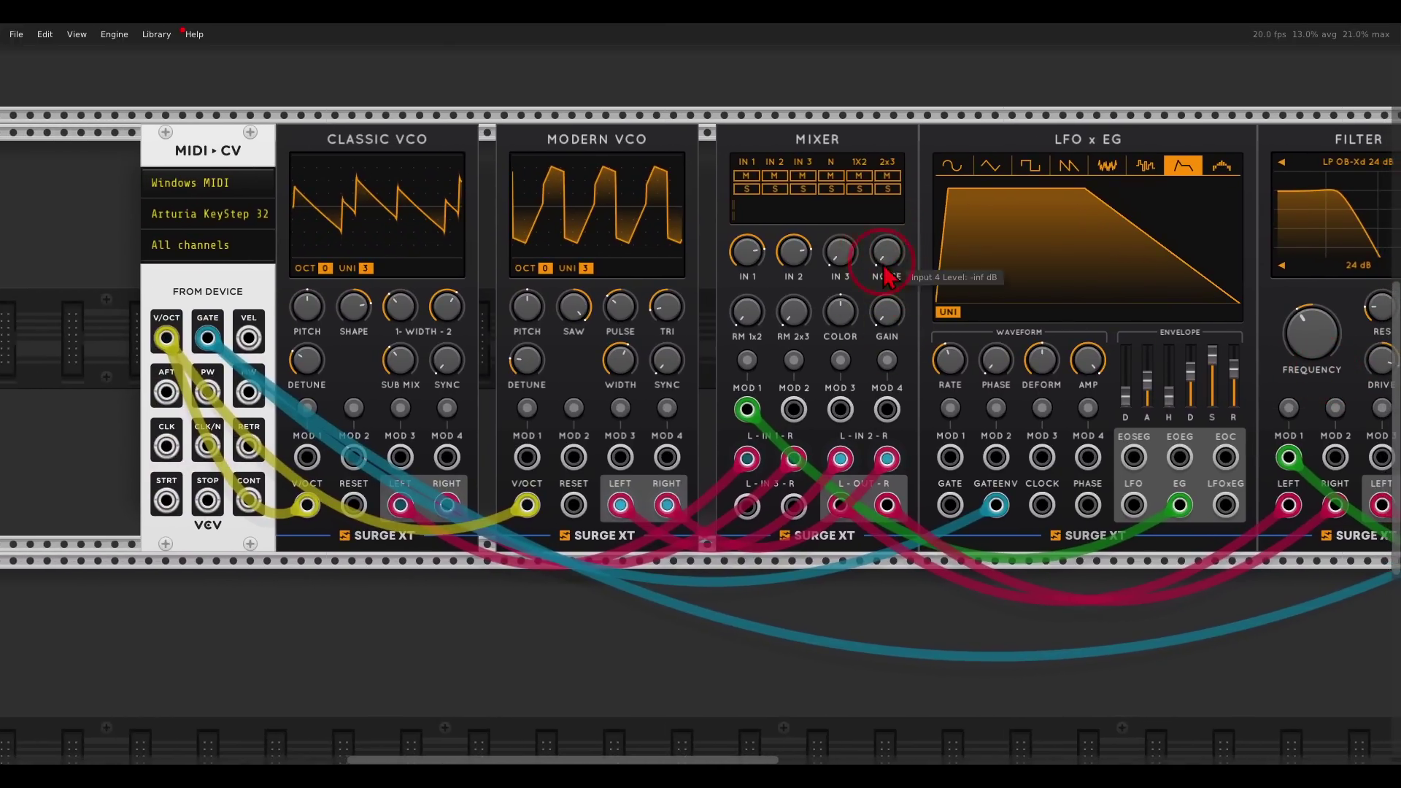
pyautogui.click(831, 189)
pyautogui.moveTo(884, 229)
pyautogui.mouseDown()
pyautogui.moveTo(873, 117)
pyautogui.moveTo(888, 250)
pyautogui.mouseUp()
pyautogui.click(836, 191)
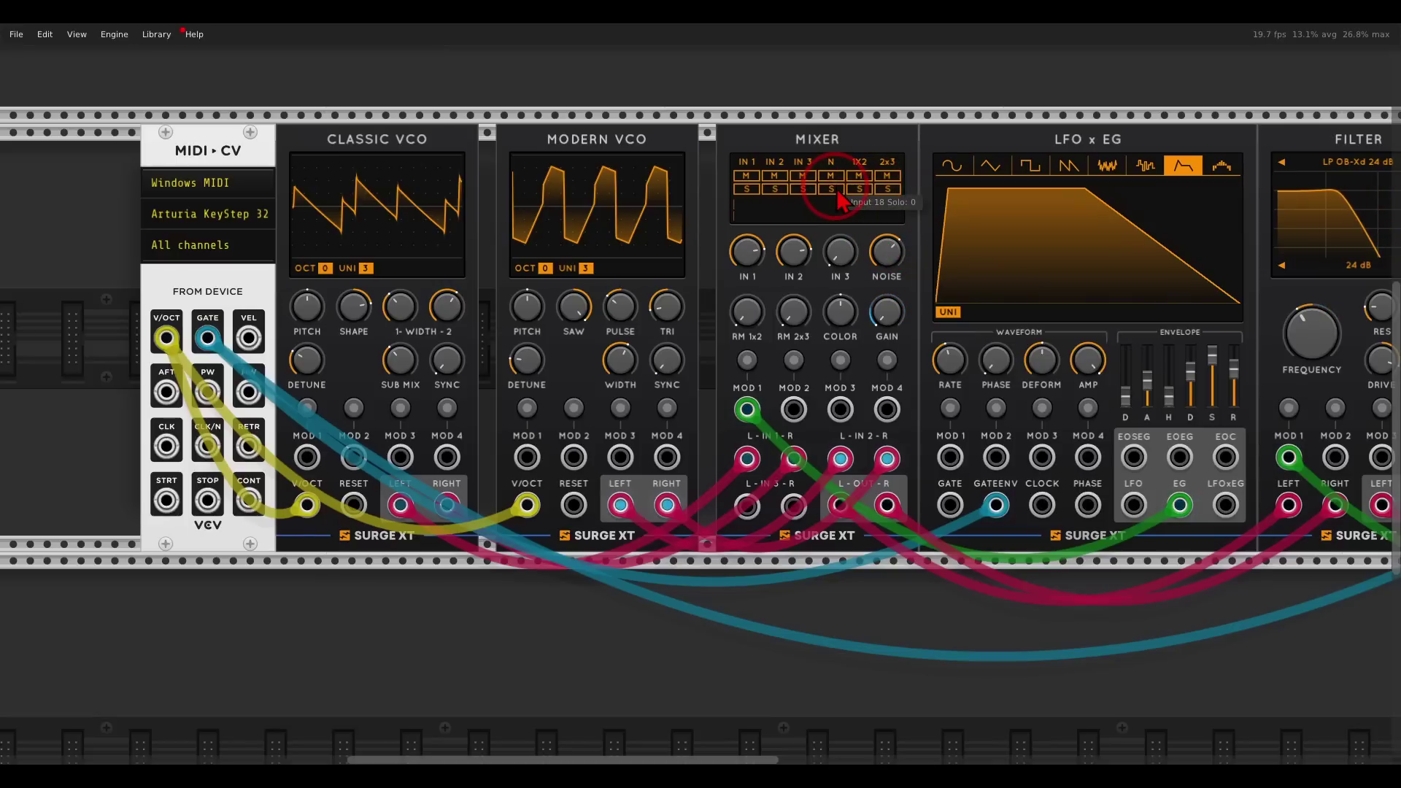
pyautogui.click(884, 254)
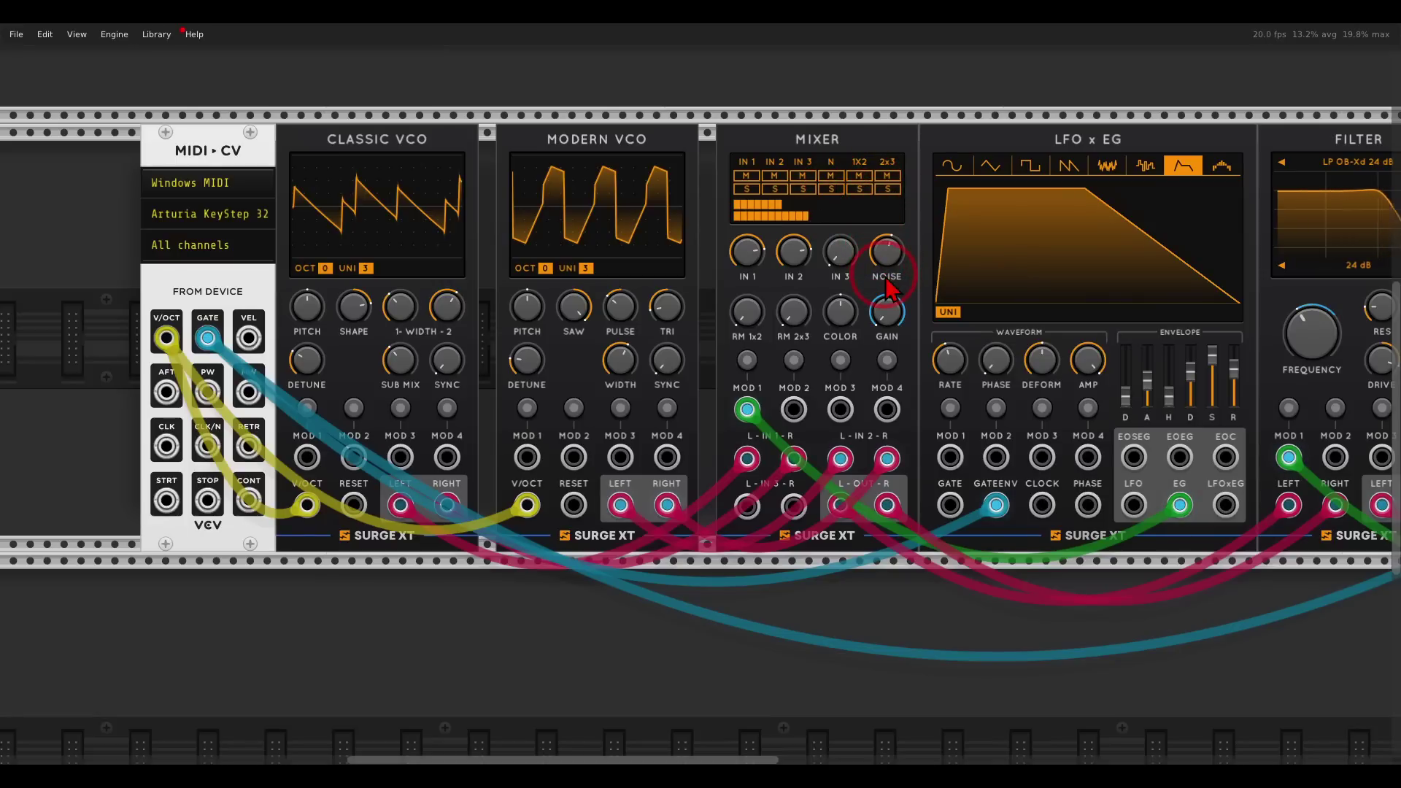
pyautogui.moveTo(892, 289); pyautogui.dragTo(894, 268)
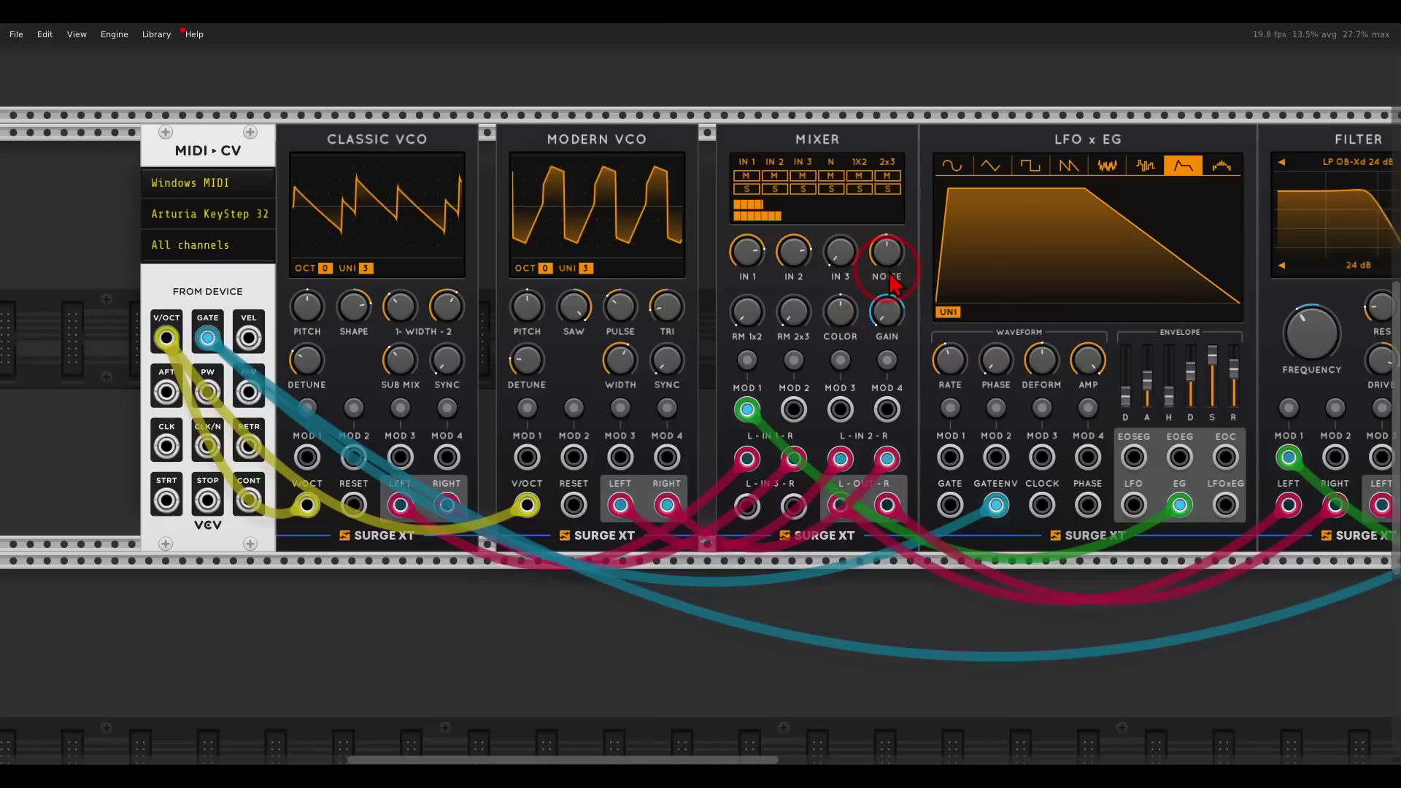
pyautogui.moveTo(893, 284); pyautogui.dragTo(890, 271)
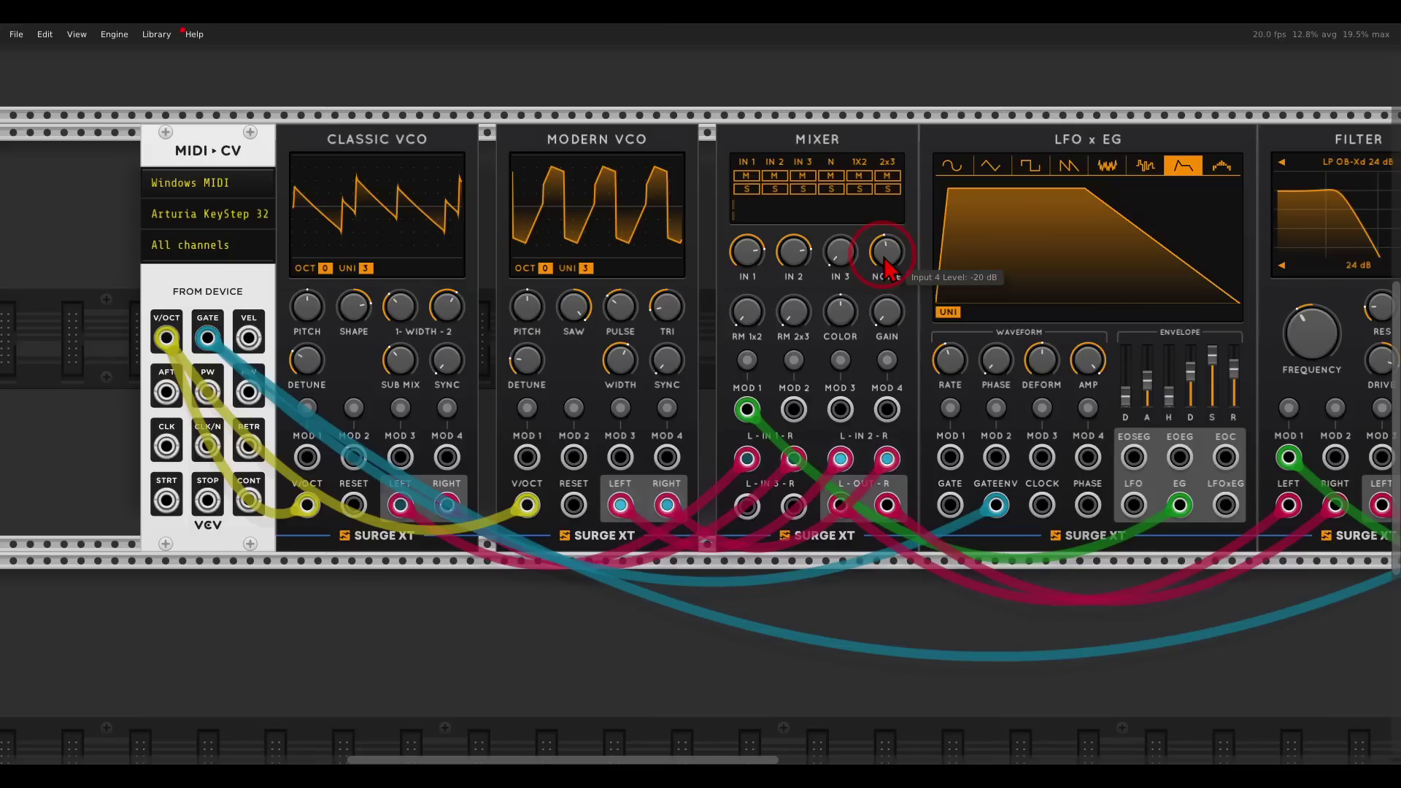
# - Close the gaps between the VCOs and the Mixer, and add a Quad LFO module before the Classic VCO
pyautogui.moveTo(642, 141); pyautogui.dragTo(659, 141)
pyautogui.moveTo(470, 146); pyautogui.dragTo(487, 155)
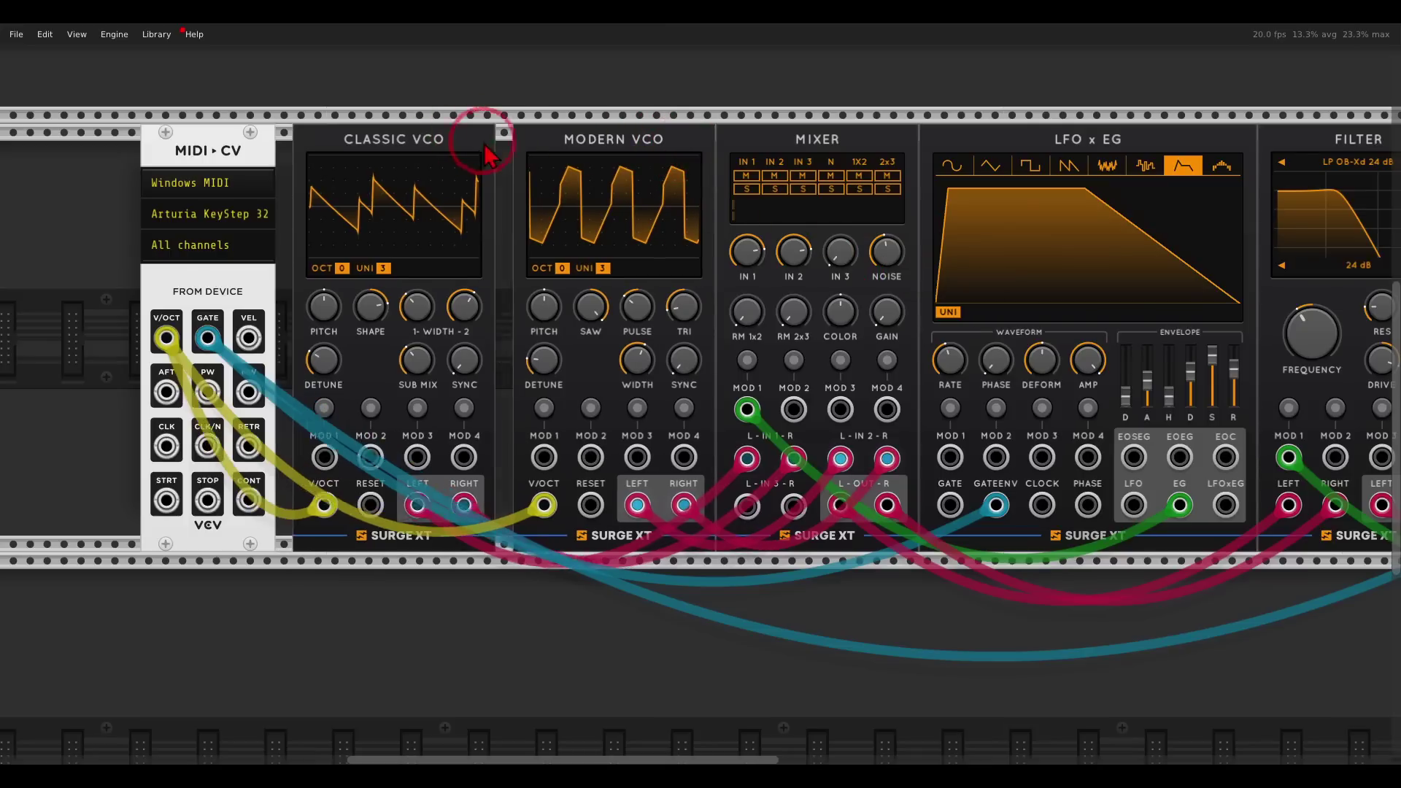
pyautogui.hscroll(-10, 666, 140)
pyautogui.moveTo(579, 141); pyautogui.dragTo(312, 141)
pyautogui.rightClick(429, 204)
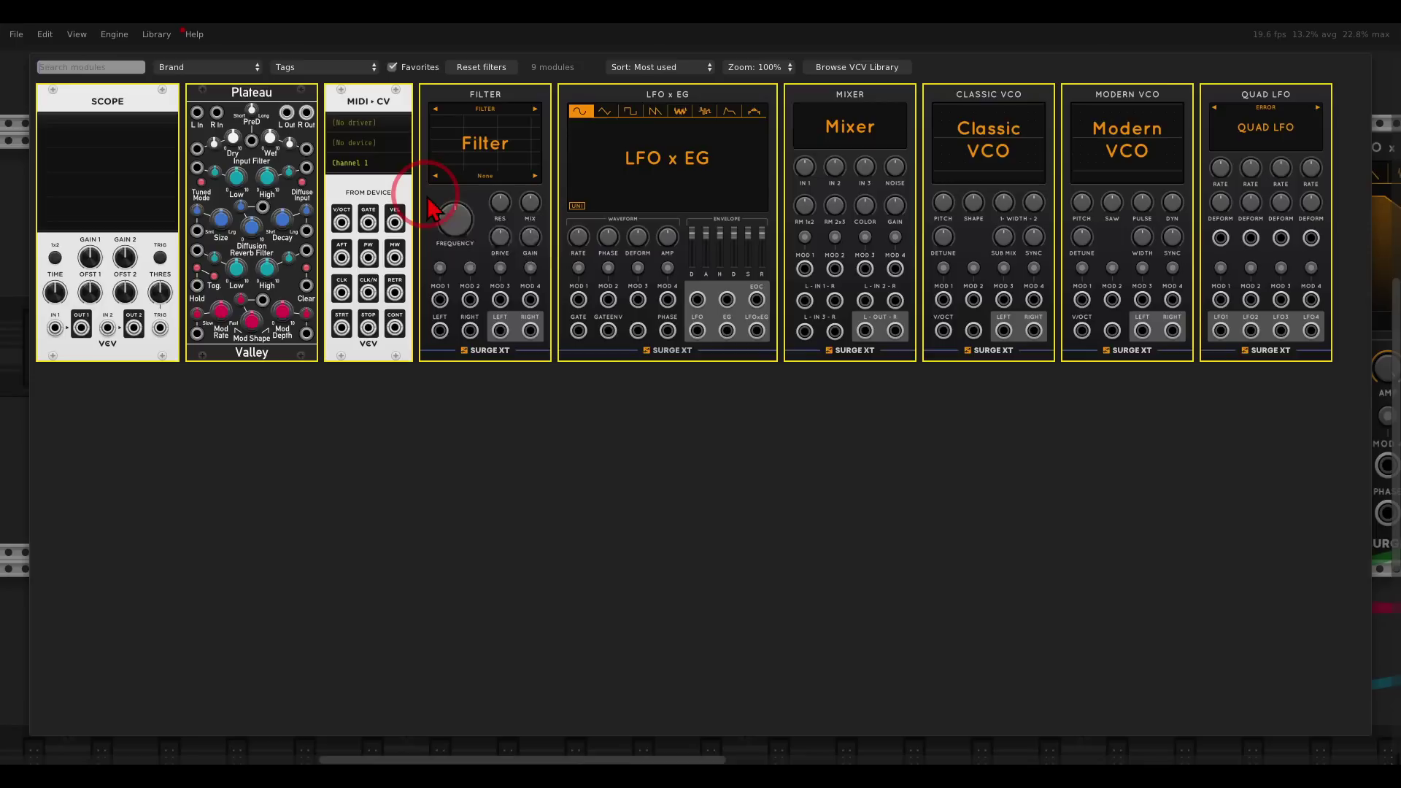
pyautogui.press('Escape')
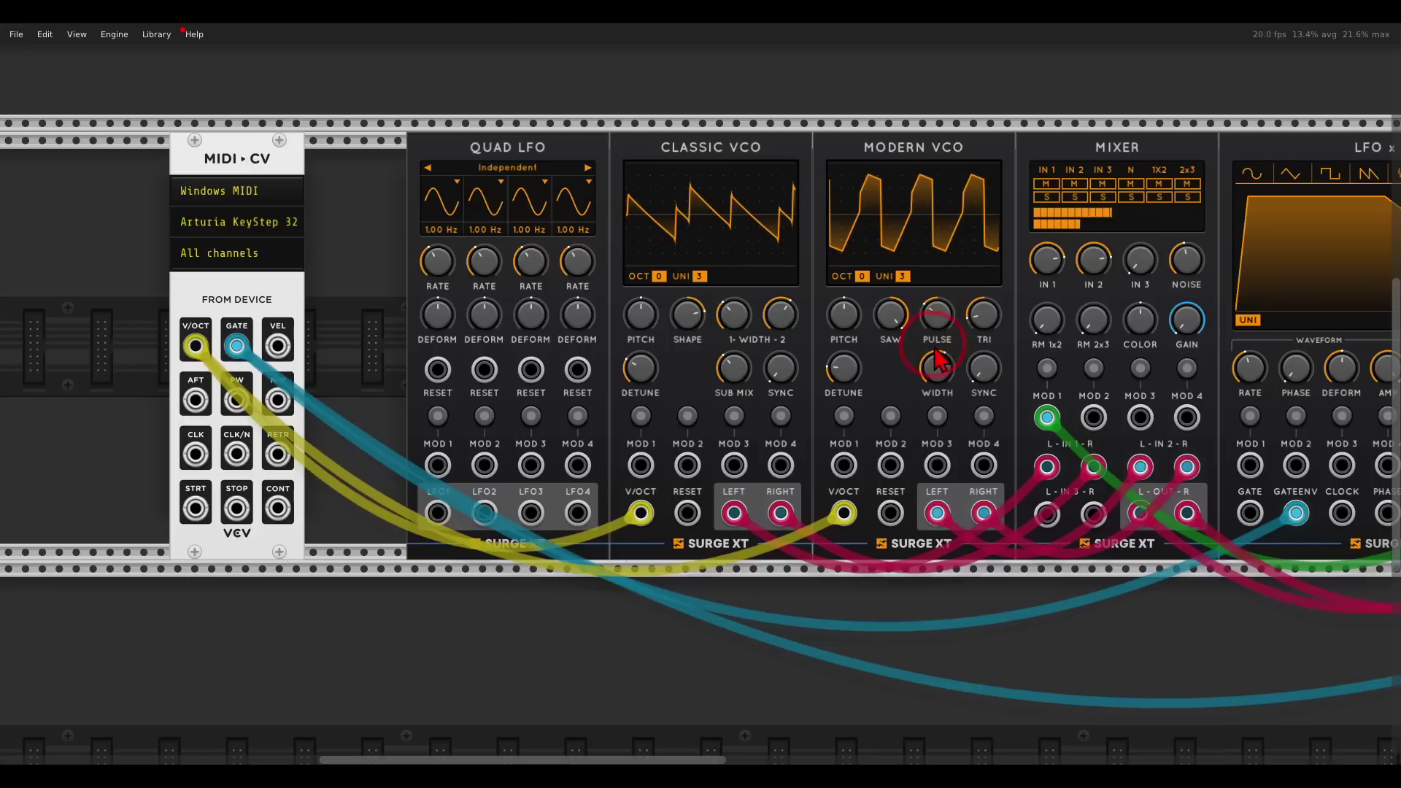
# - Patch the Quad LFO's LFO1 output to the Modern VCO's MOD 1 and assign that modulation to WIDTH
pyautogui.moveTo(934, 372); pyautogui.dragTo(907, 406)
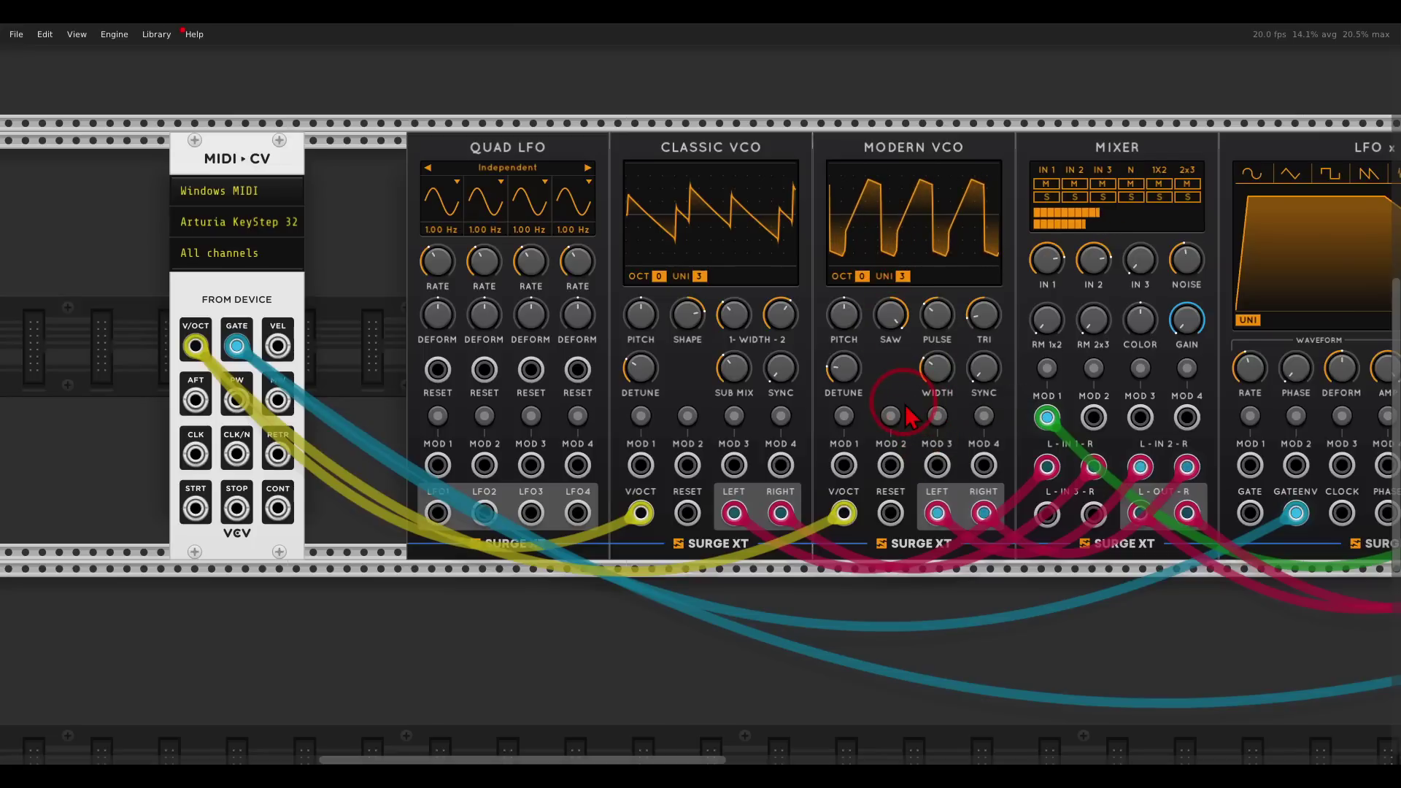
pyautogui.moveTo(438, 513); pyautogui.dragTo(845, 466)
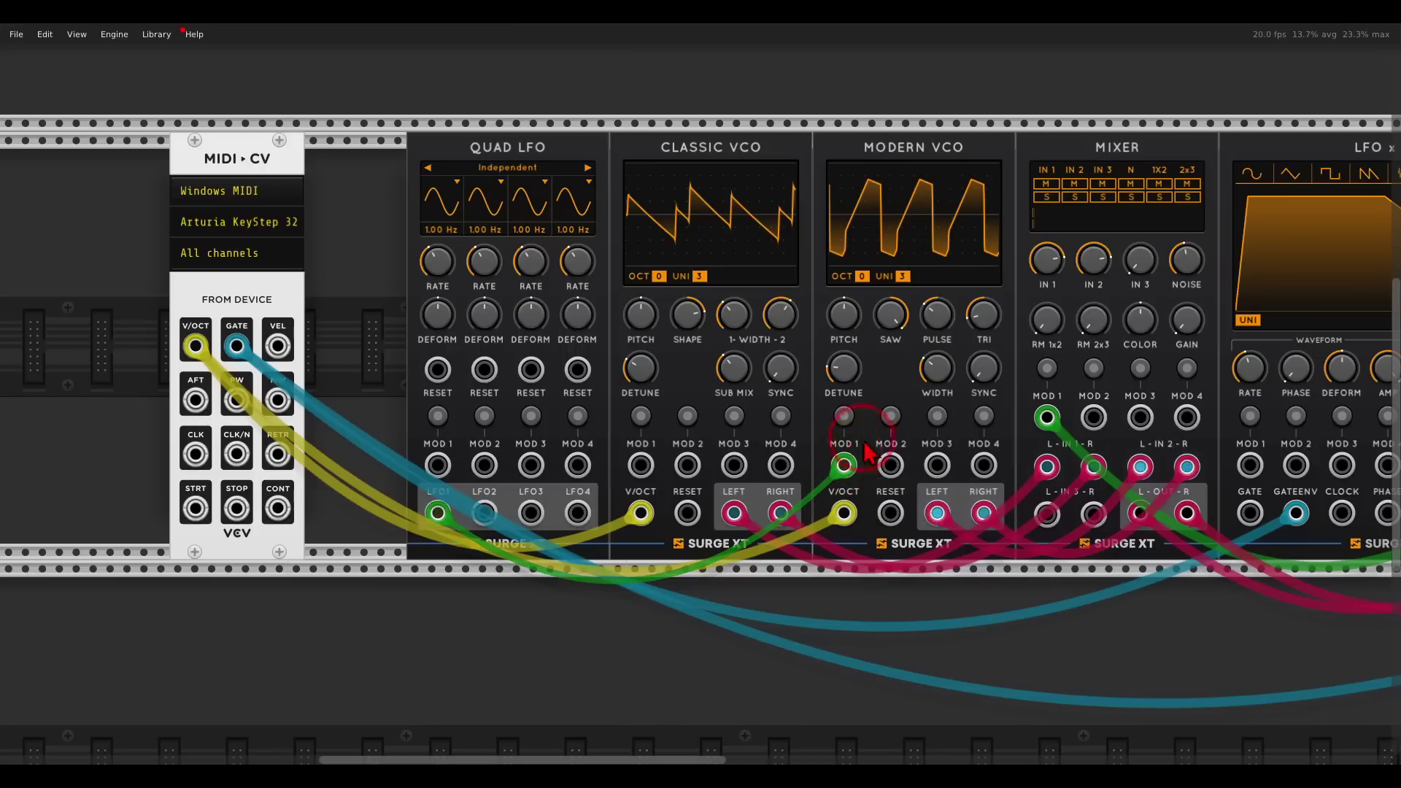
pyautogui.click(931, 382)
pyautogui.click(843, 416)
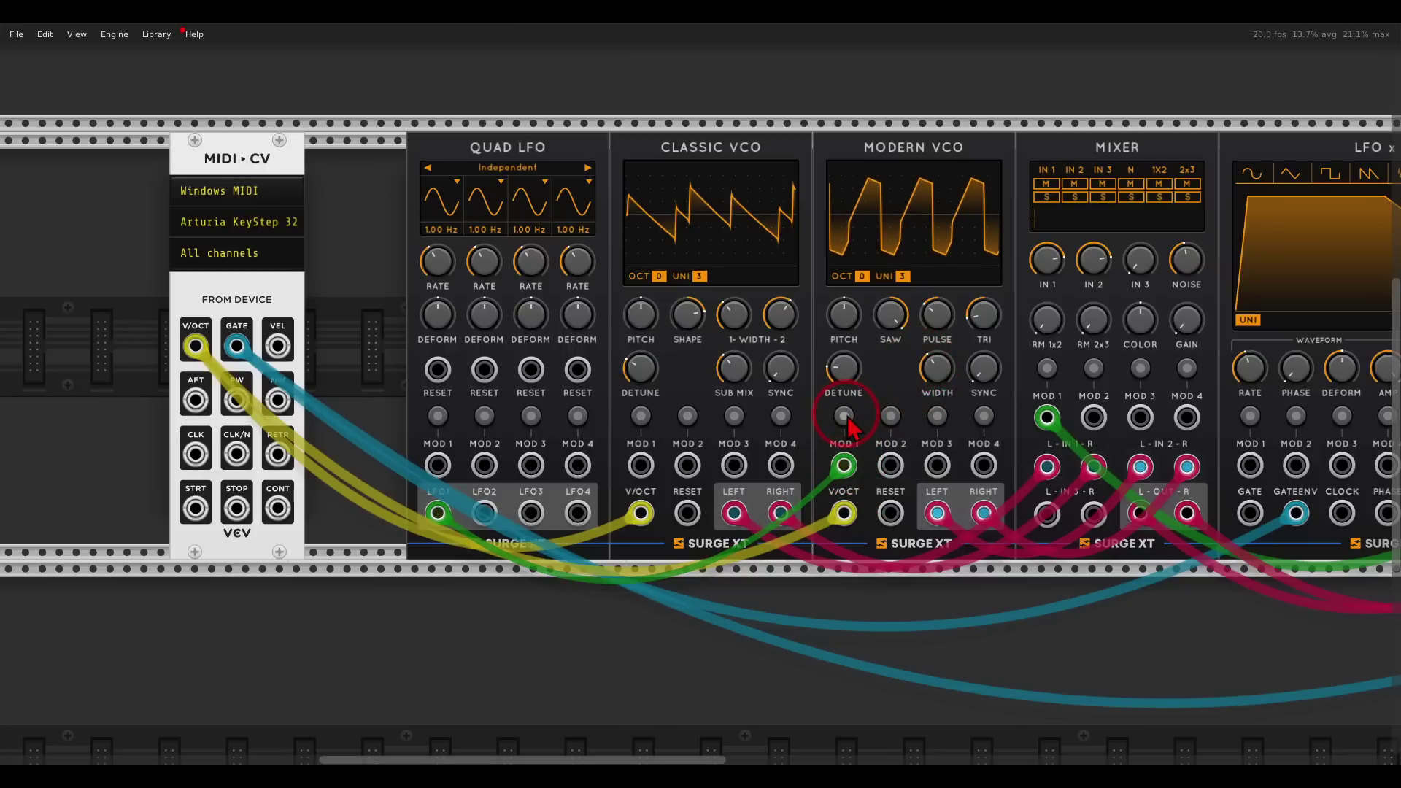
pyautogui.moveTo(912, 397); pyautogui.dragTo(921, 342)
pyautogui.click(843, 416)
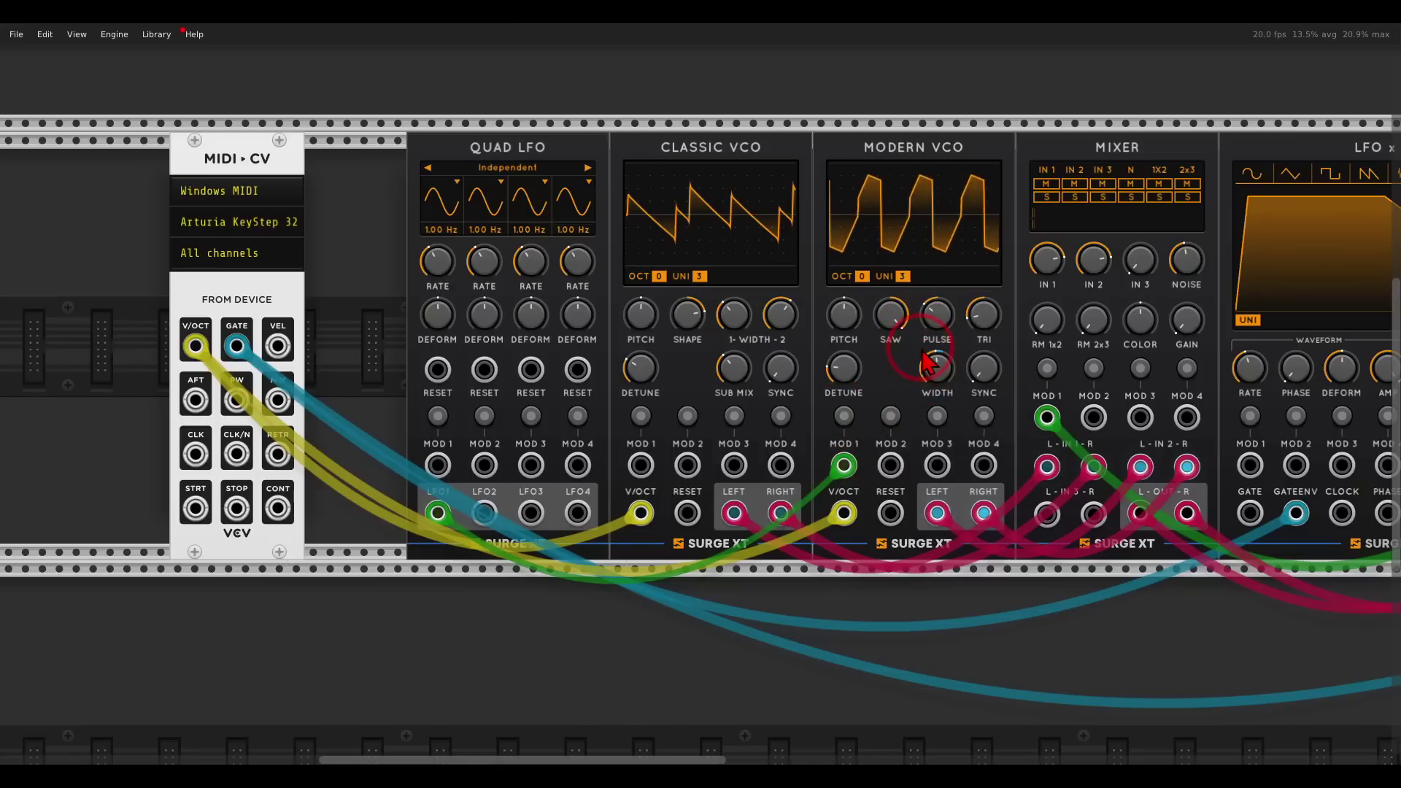
# - Slow the Quad LFO's first rate to 0.36 Hz and readjust the Modern VCO's WIDTH modulation
pyautogui.click(435, 267)
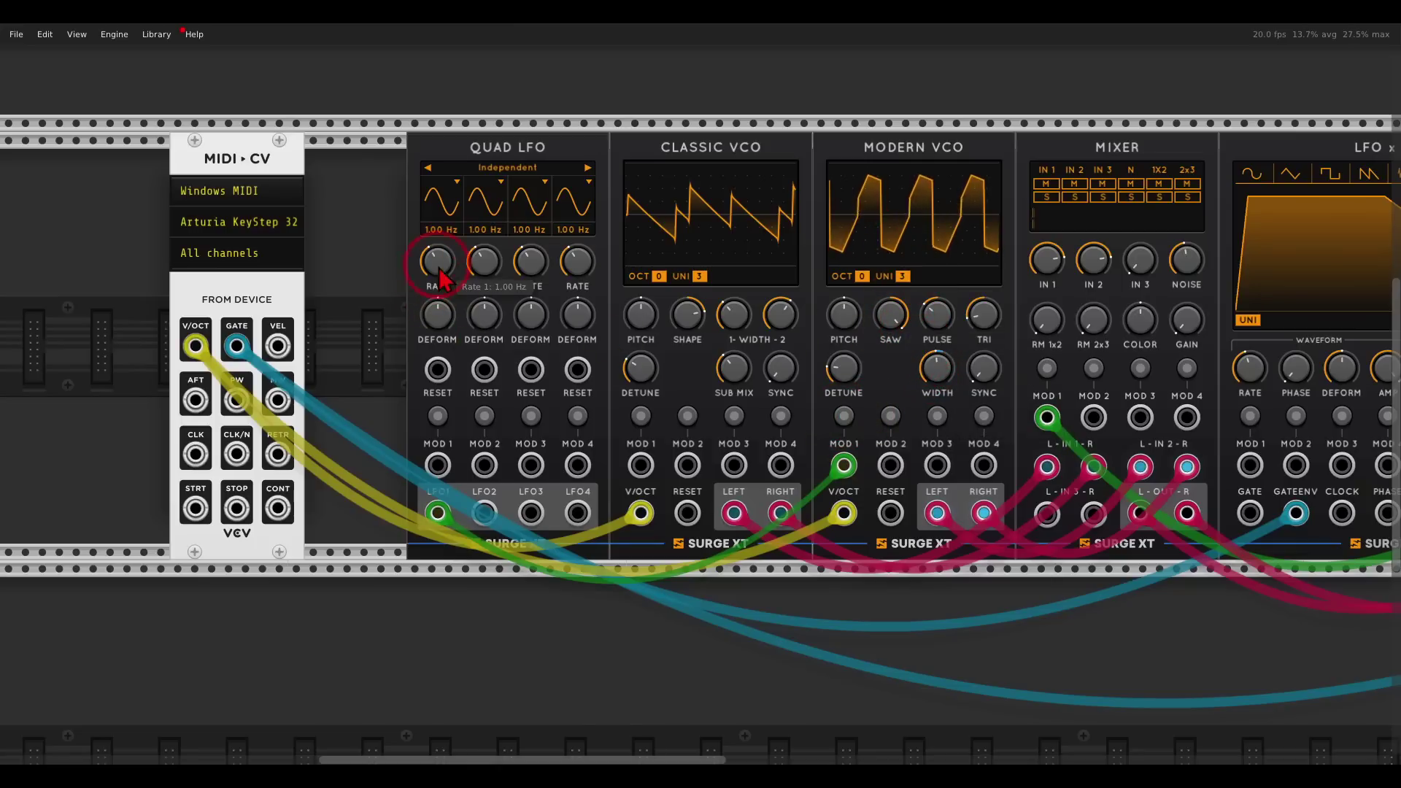
pyautogui.moveTo(432, 268); pyautogui.dragTo(438, 274)
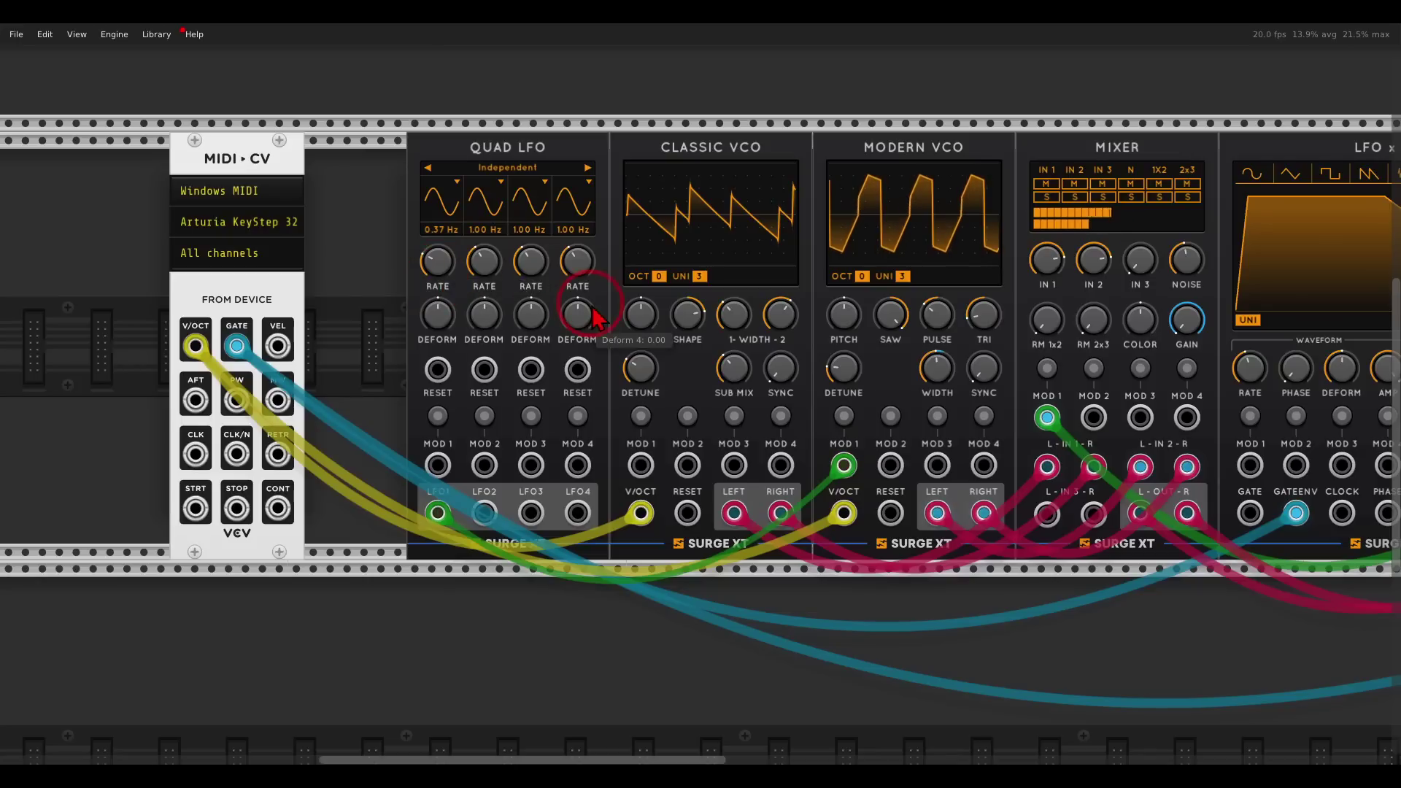
pyautogui.moveTo(932, 358)
pyautogui.mouseDown()
pyautogui.moveTo(932, 369)
pyautogui.moveTo(934, 358)
pyautogui.mouseUp()
pyautogui.click(844, 416)
pyautogui.click(846, 419)
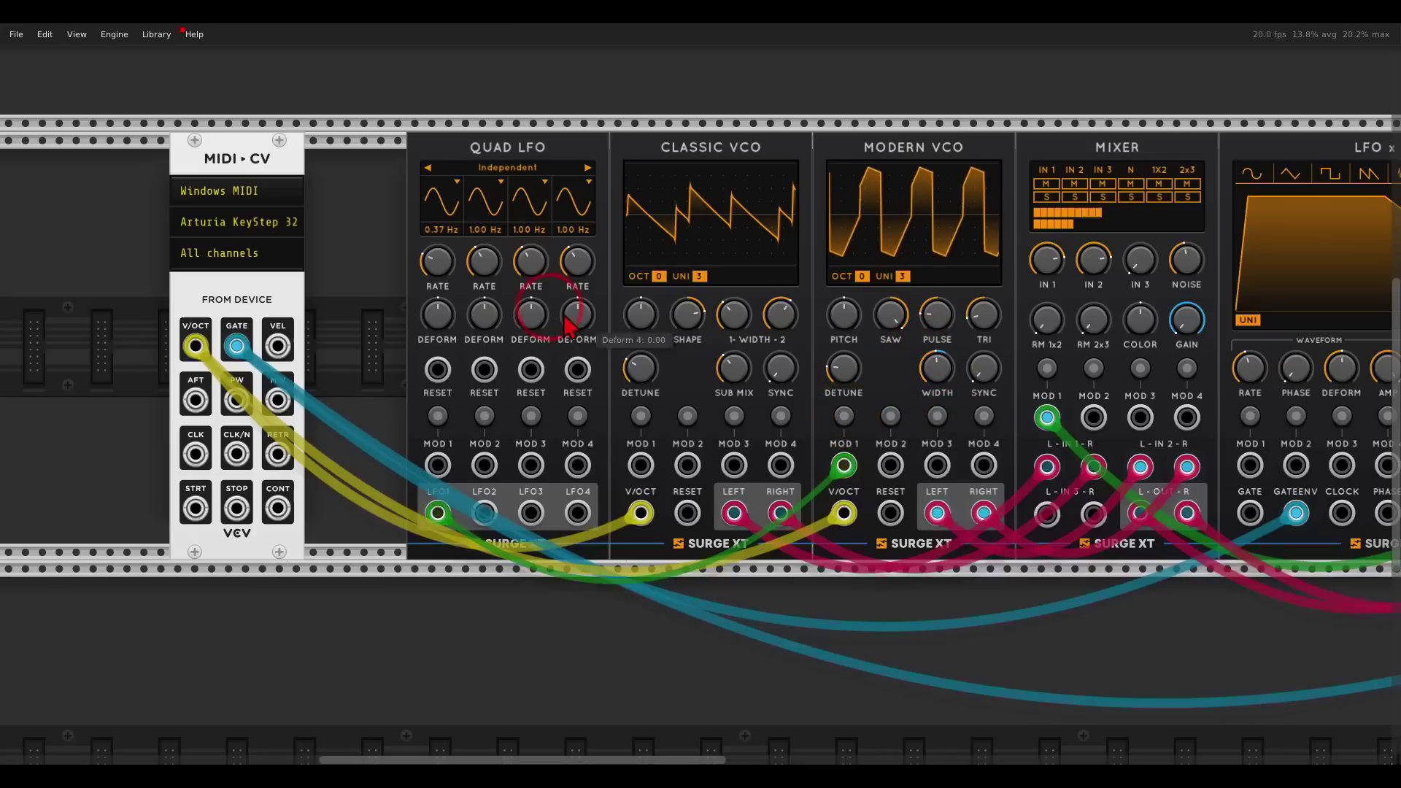
pyautogui.moveTo(440, 271)
pyautogui.mouseDown()
pyautogui.moveTo(440, 208)
pyautogui.moveTo(460, 286)
pyautogui.moveTo(454, 271)
pyautogui.mouseUp()
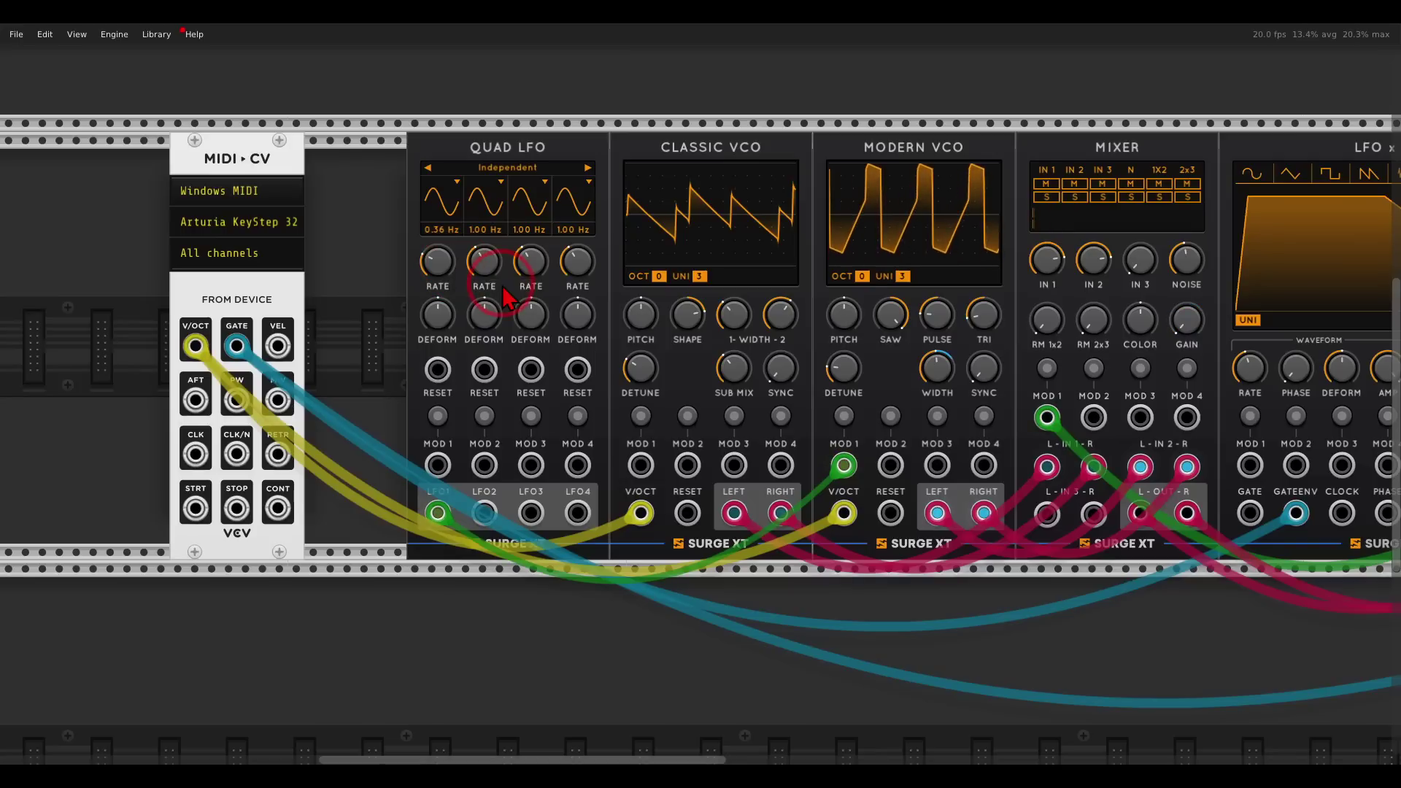
# - Lower the Classic VCO's shape to about 26.7% and patch the Quad LFO's LFO2 output to its MOD 1
pyautogui.moveTo(689, 326)
pyautogui.mouseDown()
pyautogui.moveTo(711, 437)
pyautogui.moveTo(733, 467)
pyautogui.moveTo(680, 291)
pyautogui.moveTo(682, 379)
pyautogui.moveTo(664, 275)
pyautogui.moveTo(691, 351)
pyautogui.mouseUp()
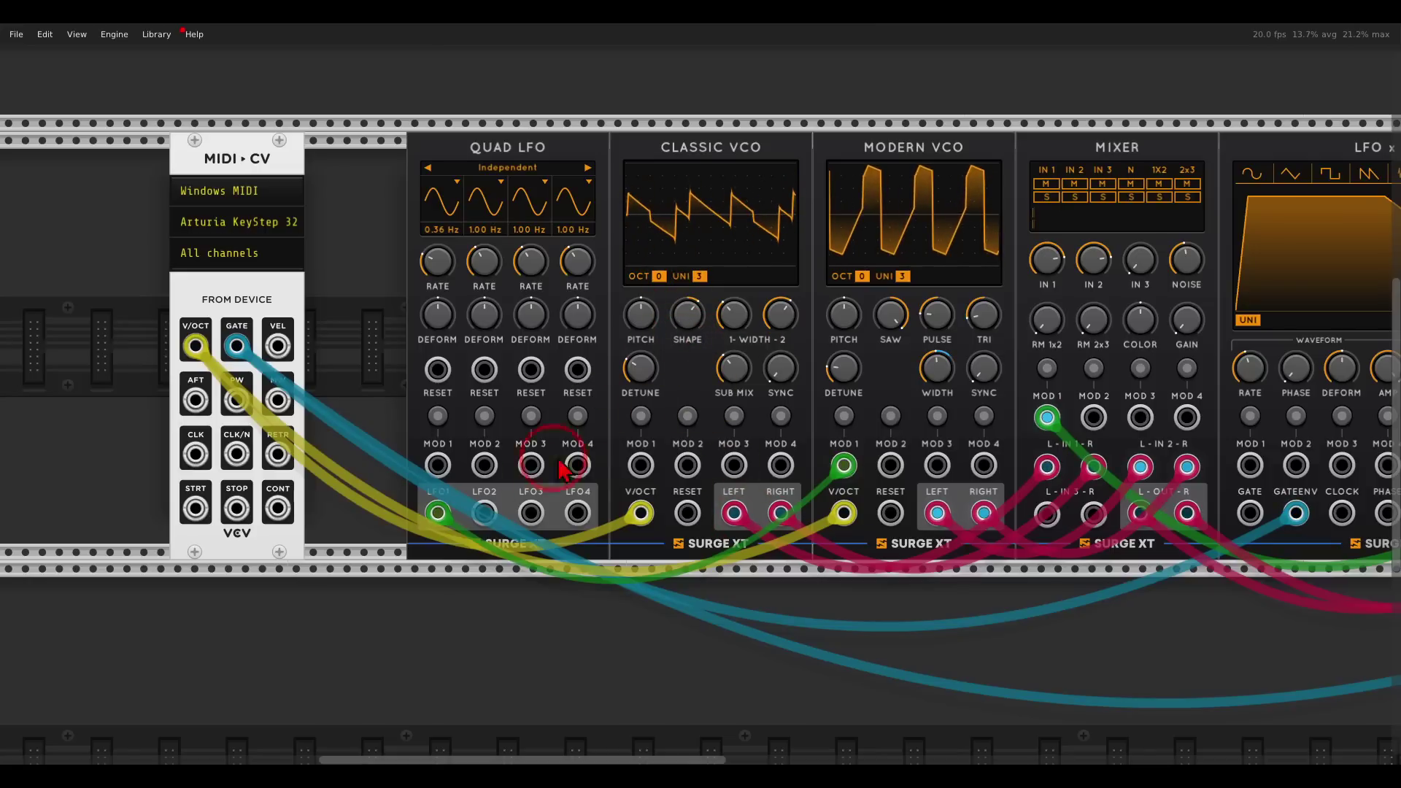
pyautogui.moveTo(437, 513); pyautogui.dragTo(639, 467)
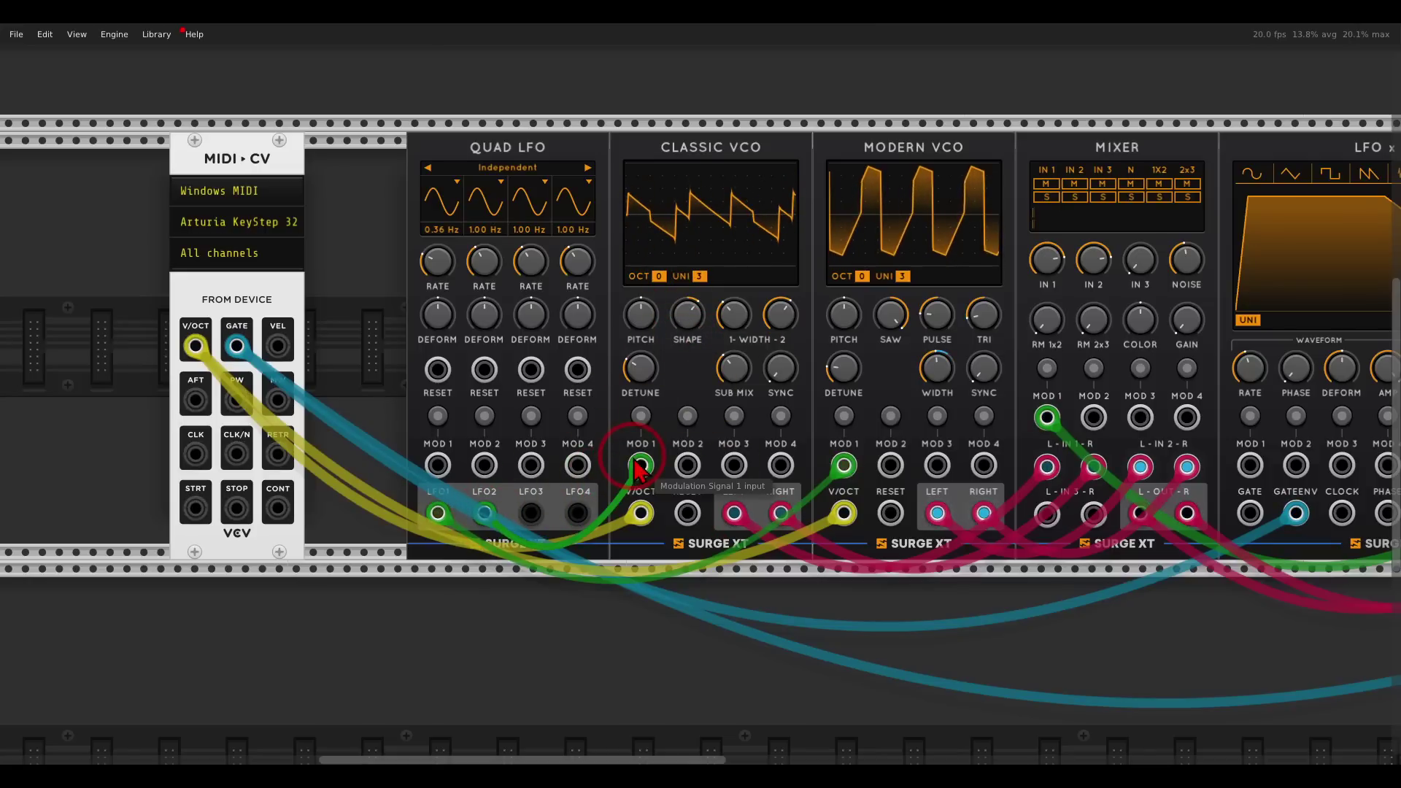
# - Assign the Classic VCO's MOD 1 to SHAPE with an amount of about 85%, and set the Quad LFO's second rate to 0.46 Hz
pyautogui.click(641, 416)
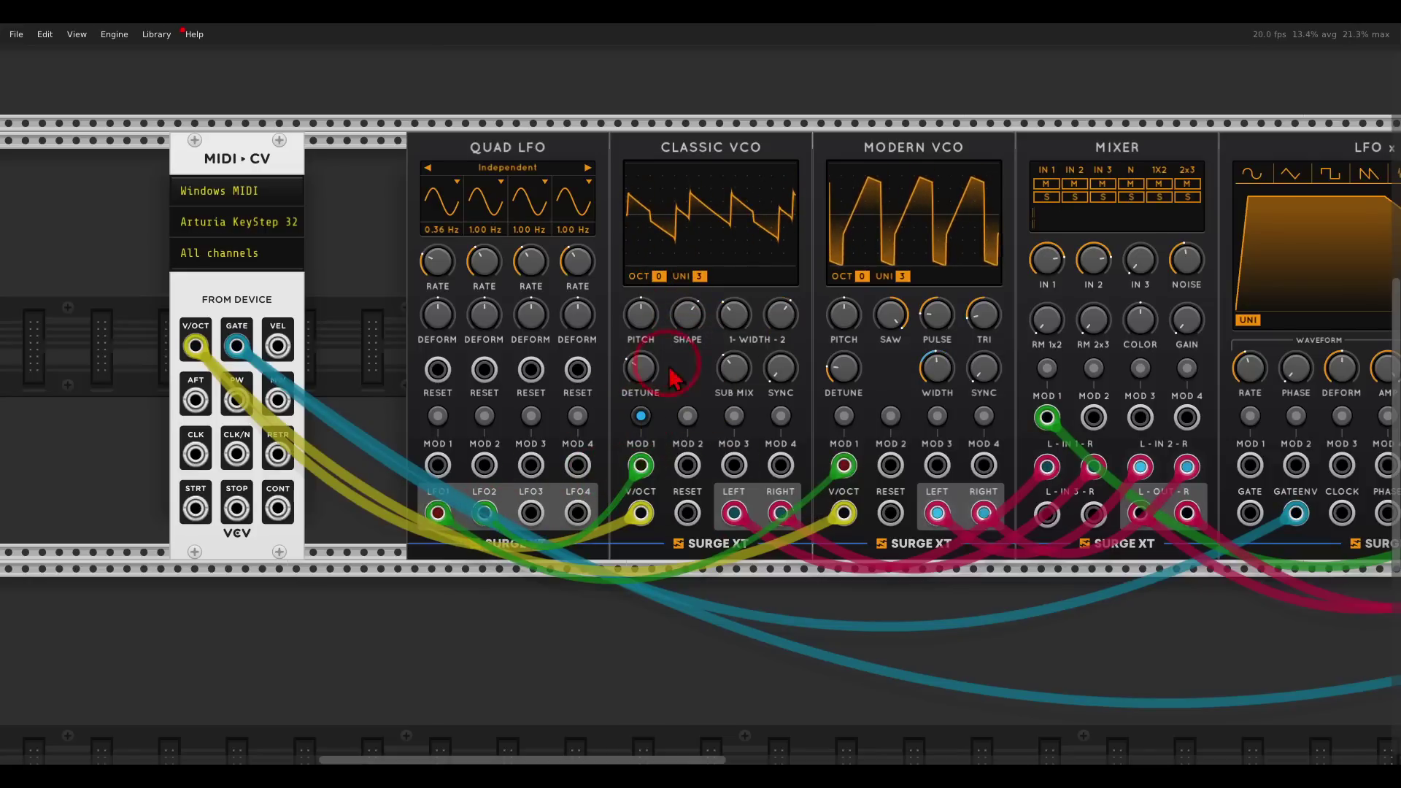
pyautogui.click(685, 321)
pyautogui.moveTo(682, 325); pyautogui.dragTo(670, 270)
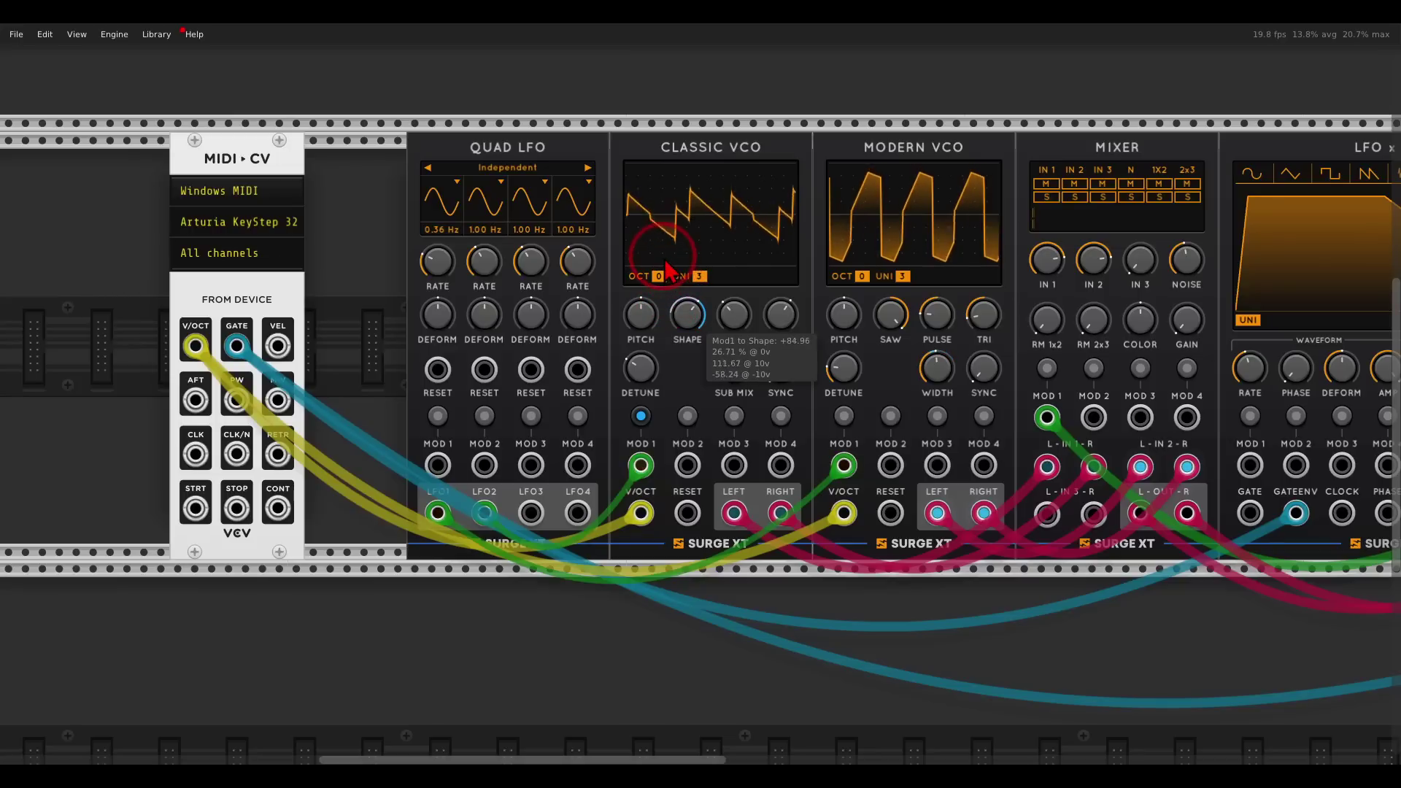
pyautogui.click(641, 416)
pyautogui.moveTo(484, 262); pyautogui.dragTo(490, 292)
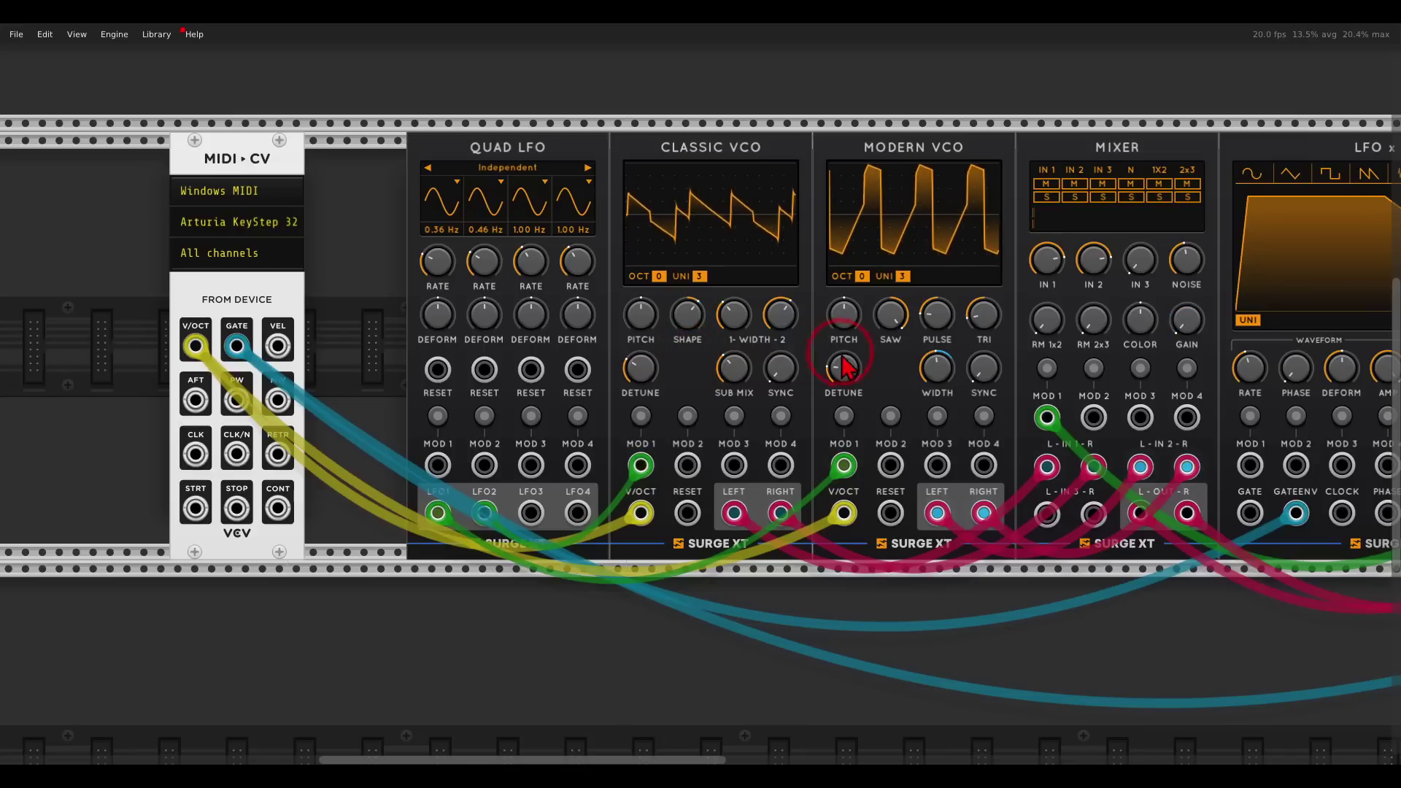
# - Patch the Quad LFO's LFO3 output to the Filter's MOD 2 input
pyautogui.hscroll(5, 839, 354)
pyautogui.scroll(-2, 638, 356)
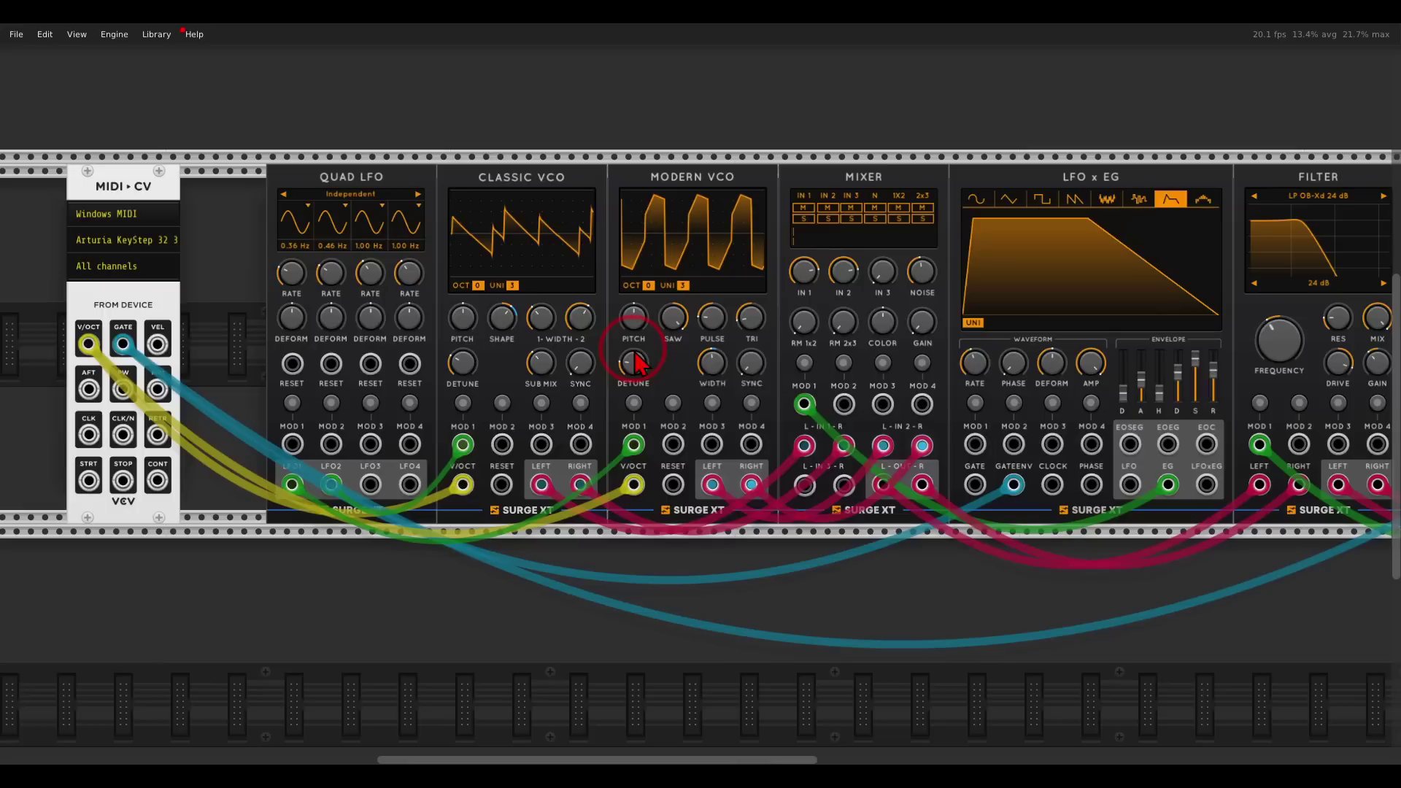
pyautogui.hscroll(4, 686, 372)
pyautogui.hscroll(1, 568, 379)
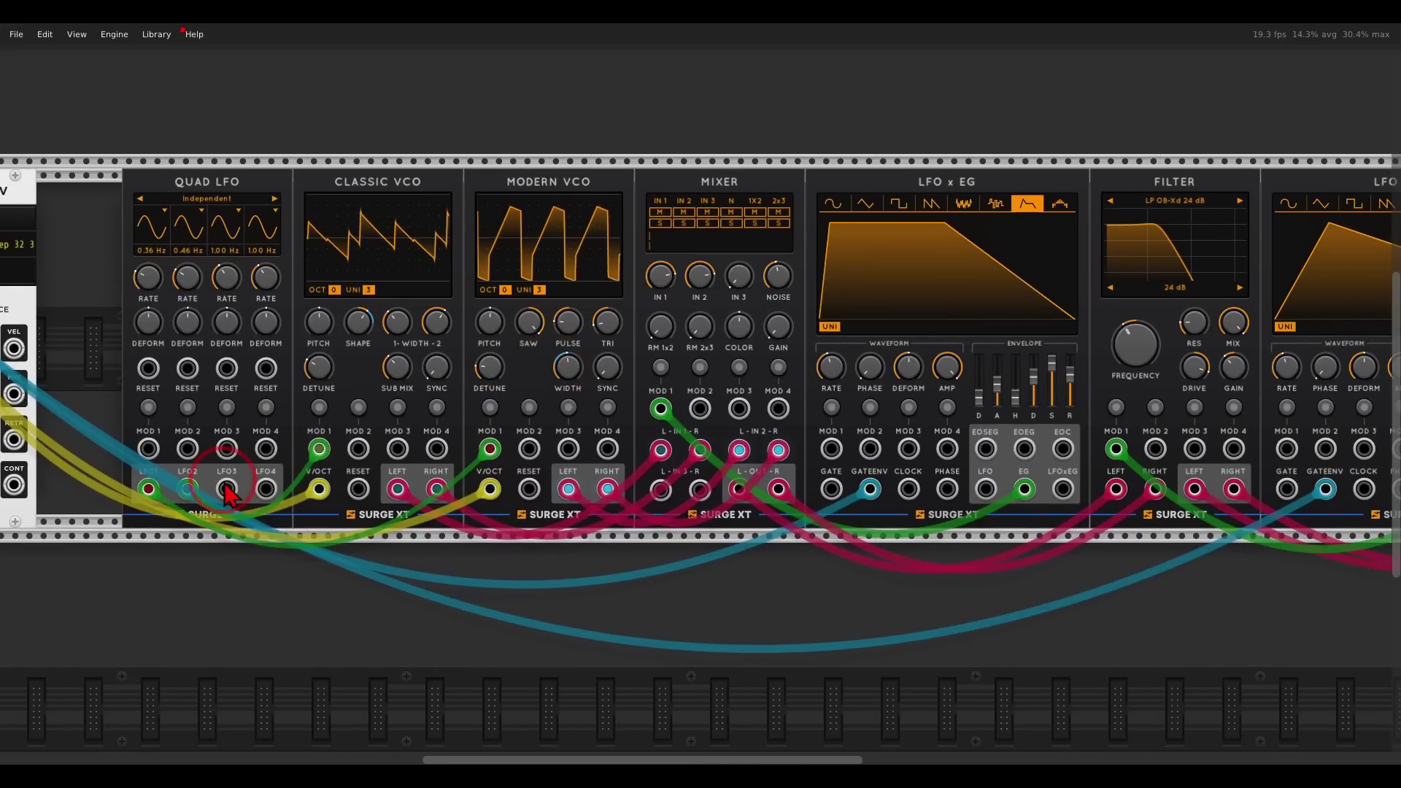
pyautogui.moveTo(227, 489); pyautogui.dragTo(1155, 451)
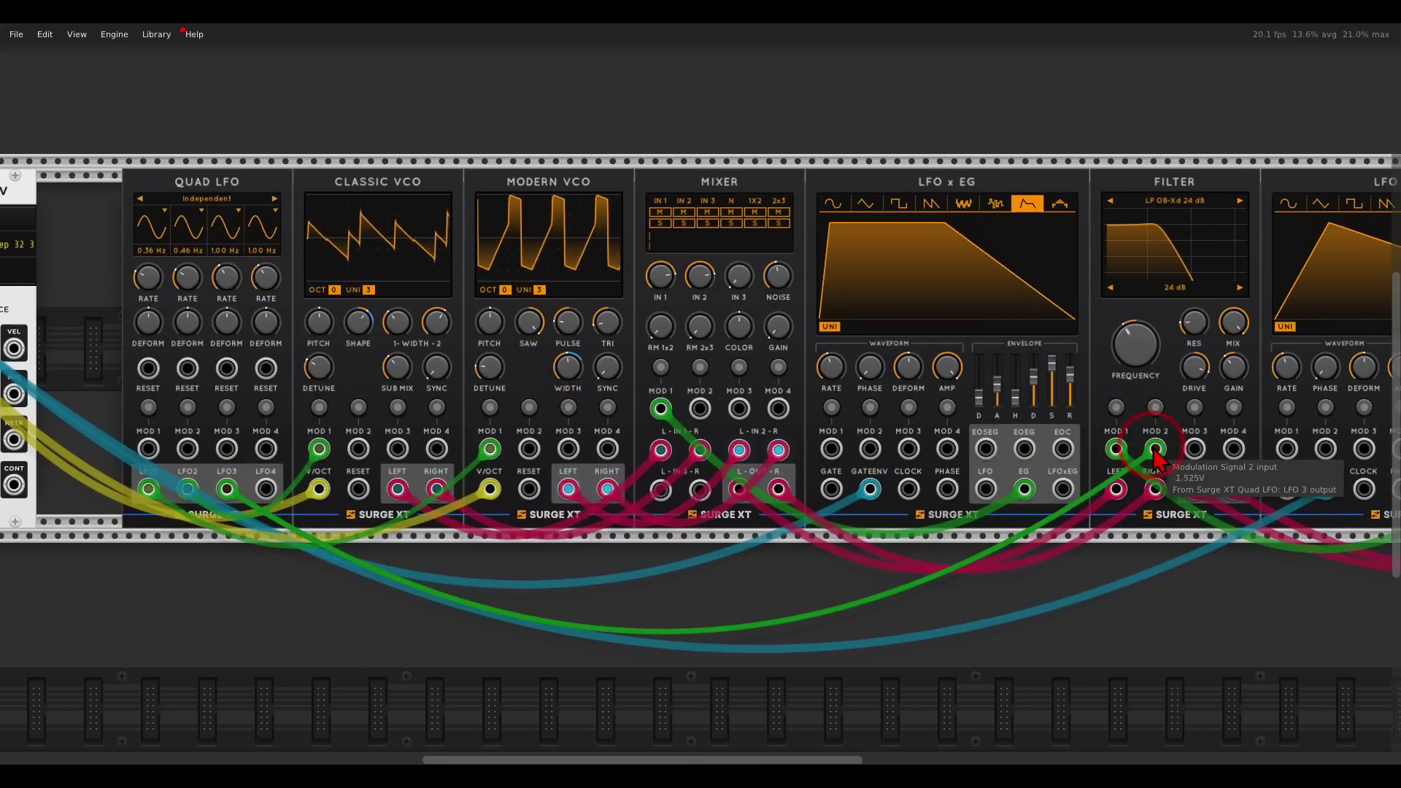
# - Assign the Filter's MOD 2 to FREQUENCY with an amount of about 0.08 Oct/V
pyautogui.scroll(2, 1232, 408)
pyautogui.scroll(1, 1214, 406)
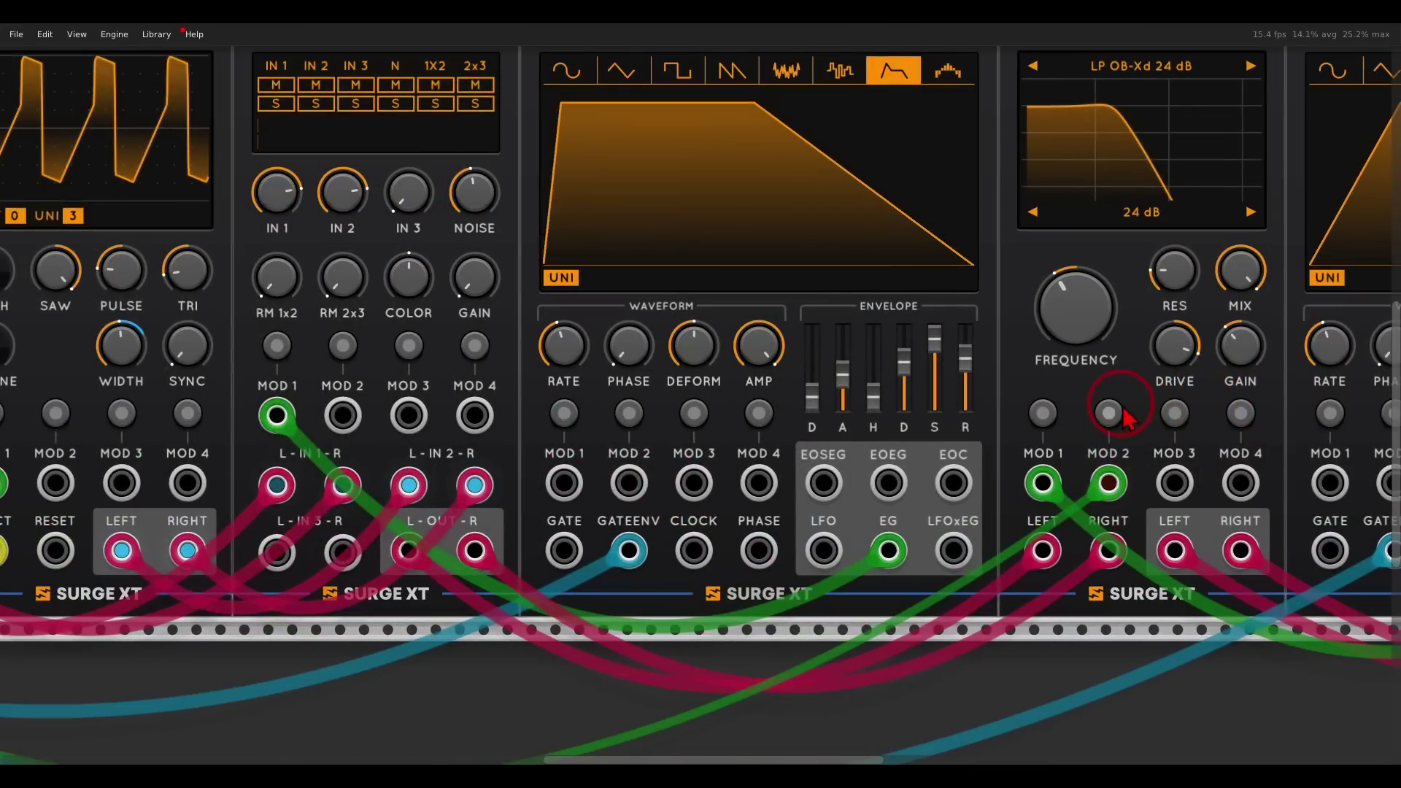
pyautogui.click(1125, 411)
pyautogui.moveTo(1081, 323); pyautogui.dragTo(1061, 299)
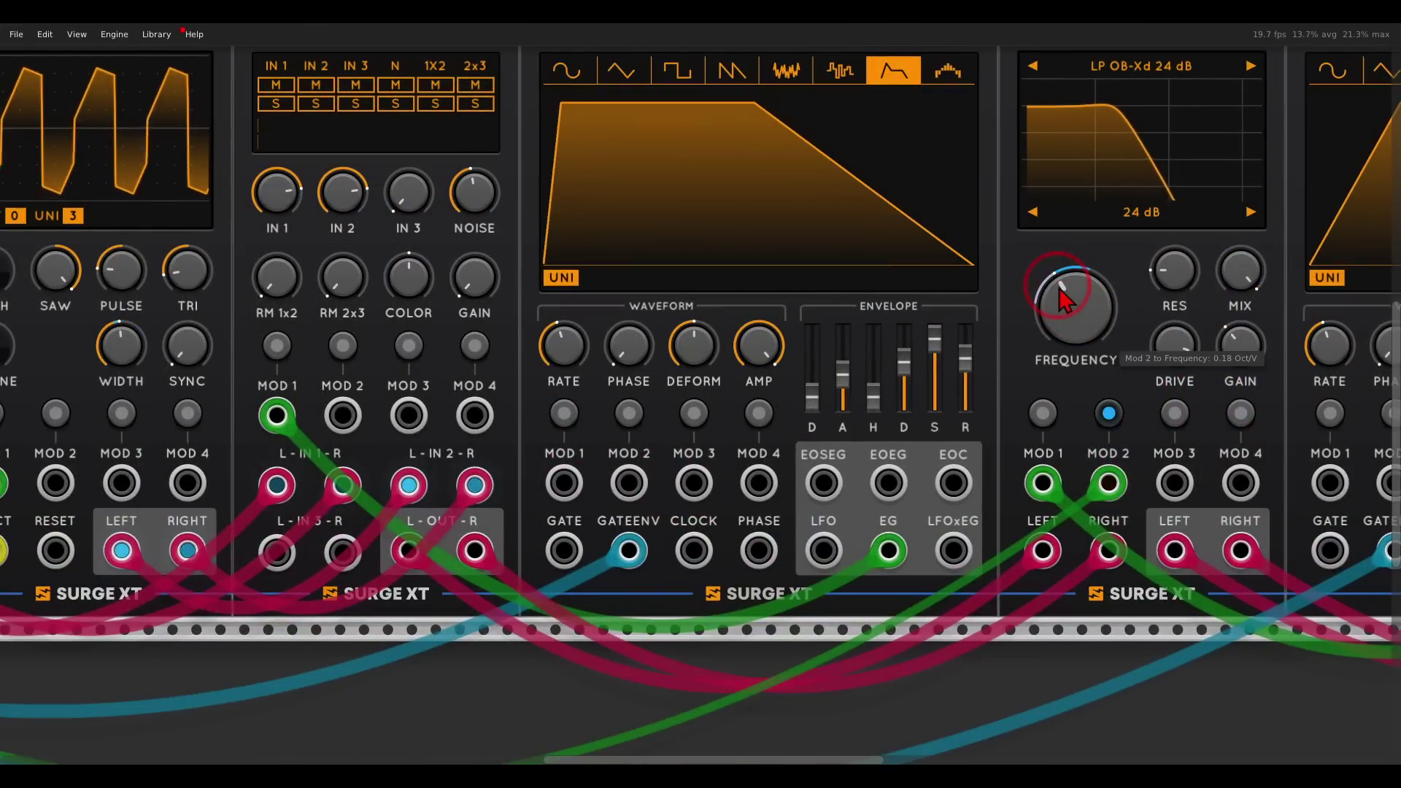
pyautogui.click(1108, 413)
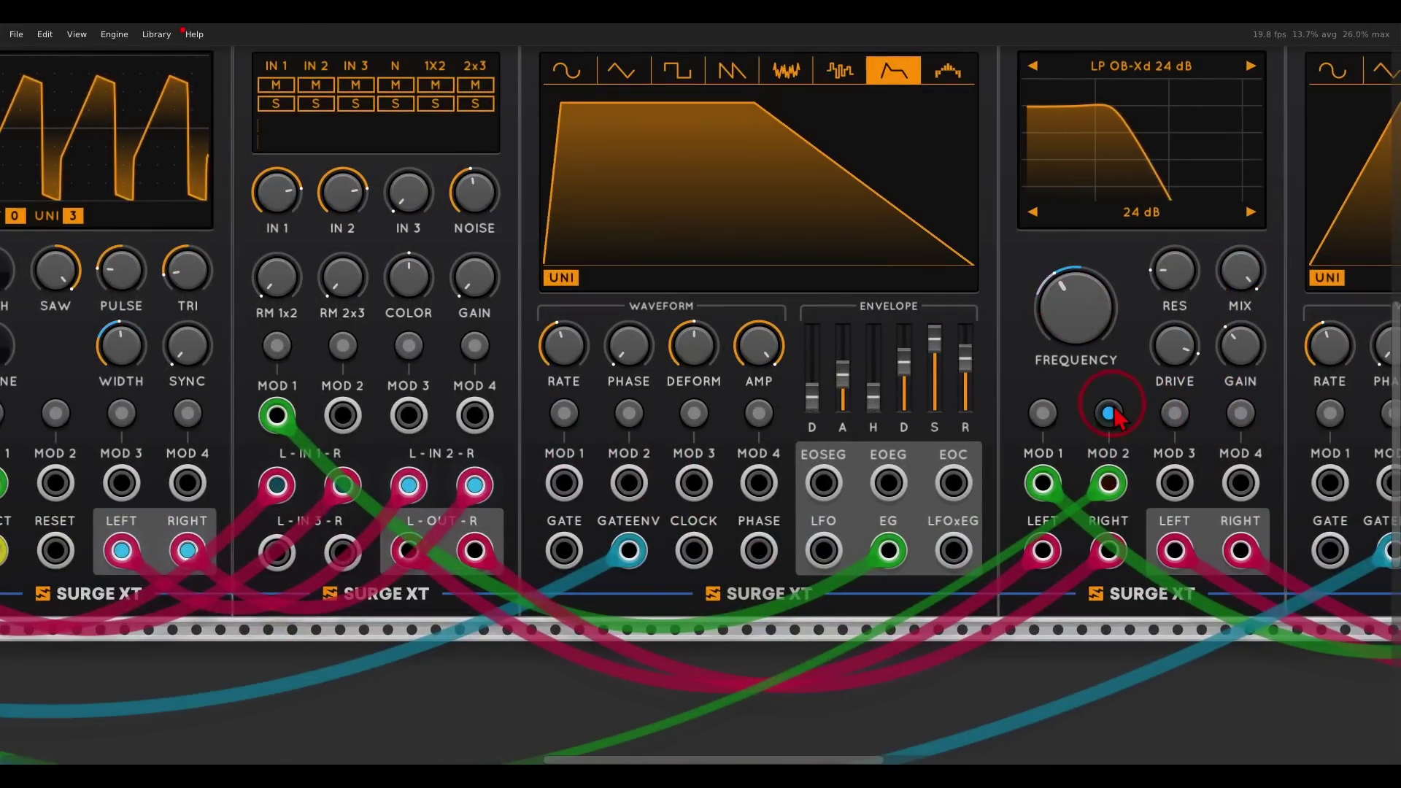
pyautogui.moveTo(1081, 325); pyautogui.dragTo(1081, 335)
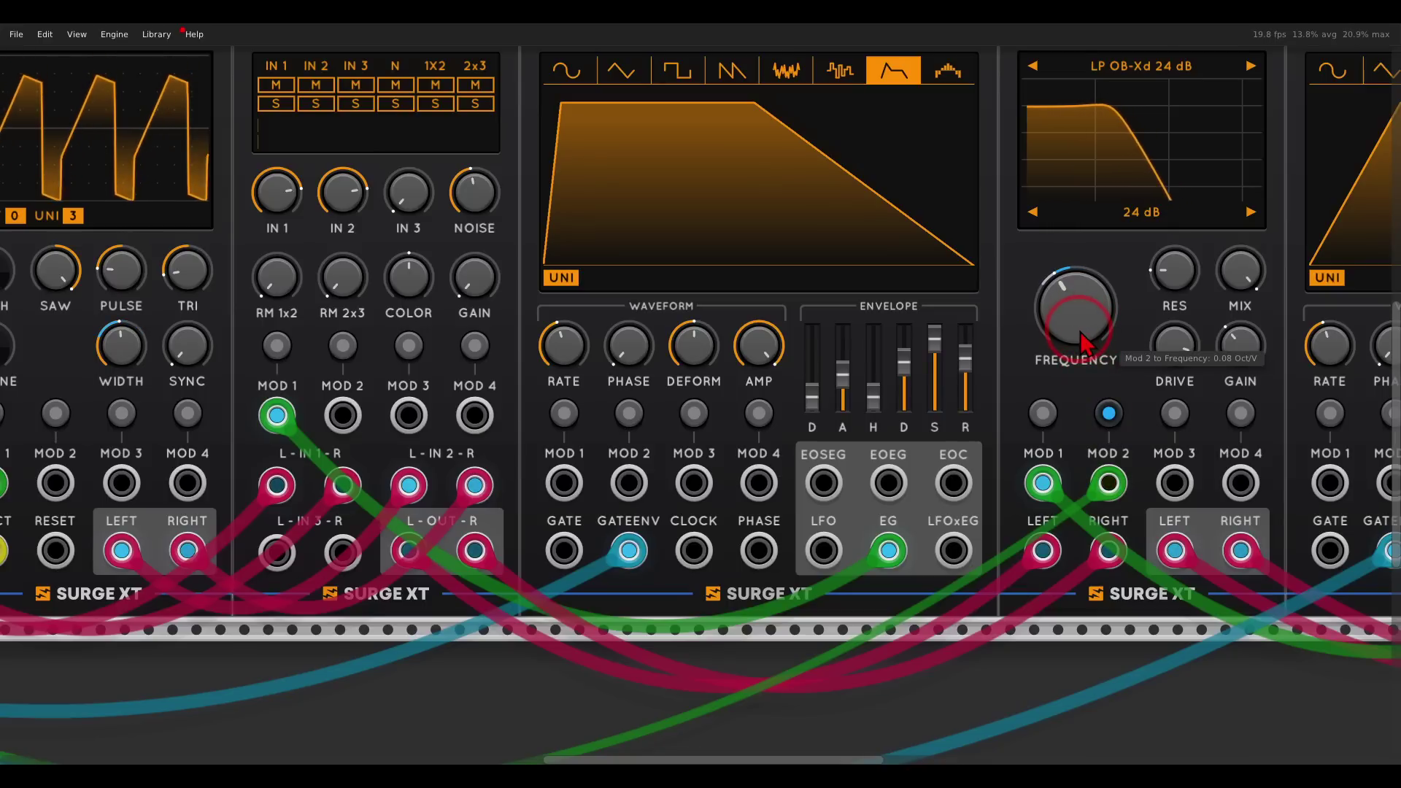
pyautogui.click(1102, 406)
pyautogui.click(594, 403)
# - Slow the Quad LFO's third rate to 0.19 Hz and change that LFO's shape to Triangle
pyautogui.scroll(-3, 594, 403)
pyautogui.hscroll(-3, 594, 404)
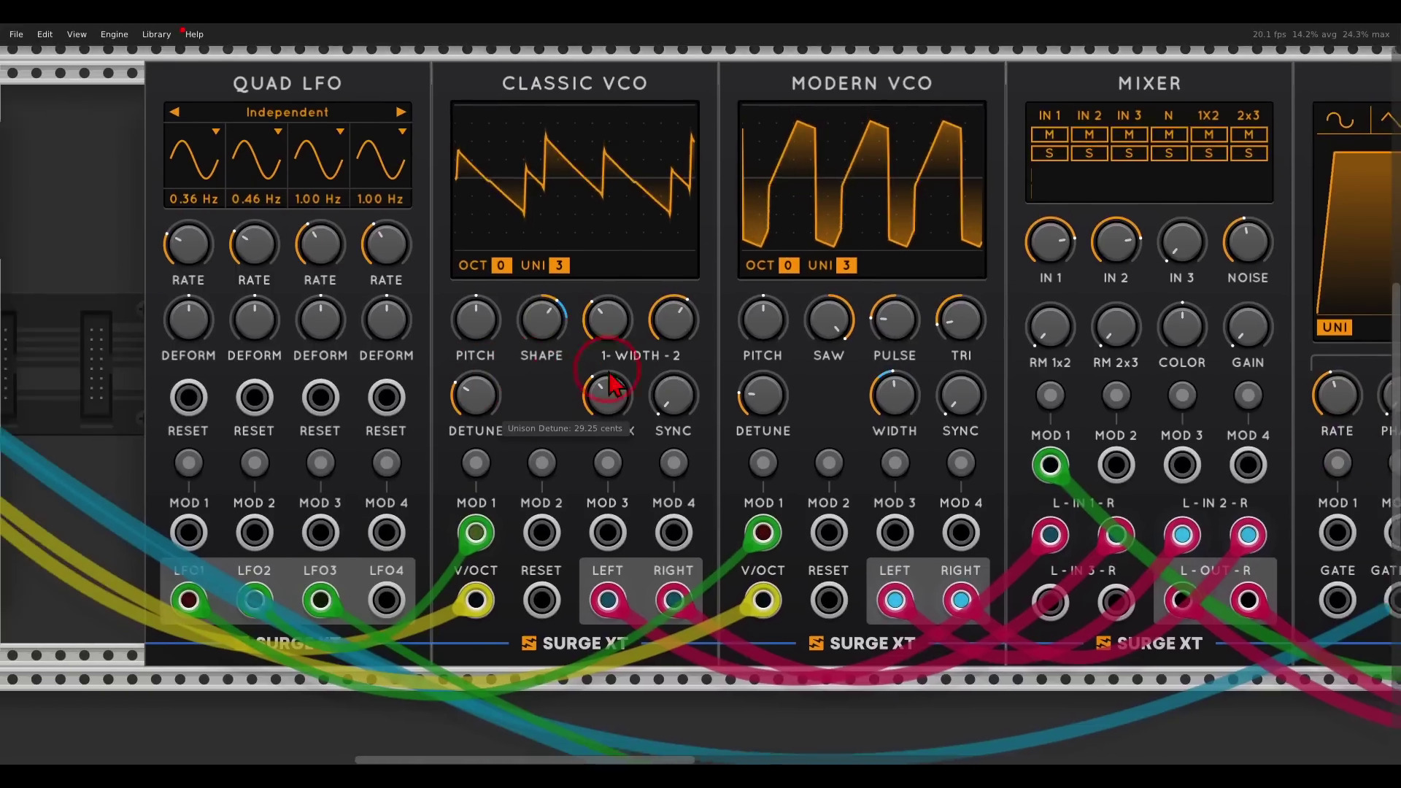
pyautogui.scroll(3, 657, 281)
pyautogui.moveTo(605, 255); pyautogui.dragTo(605, 276)
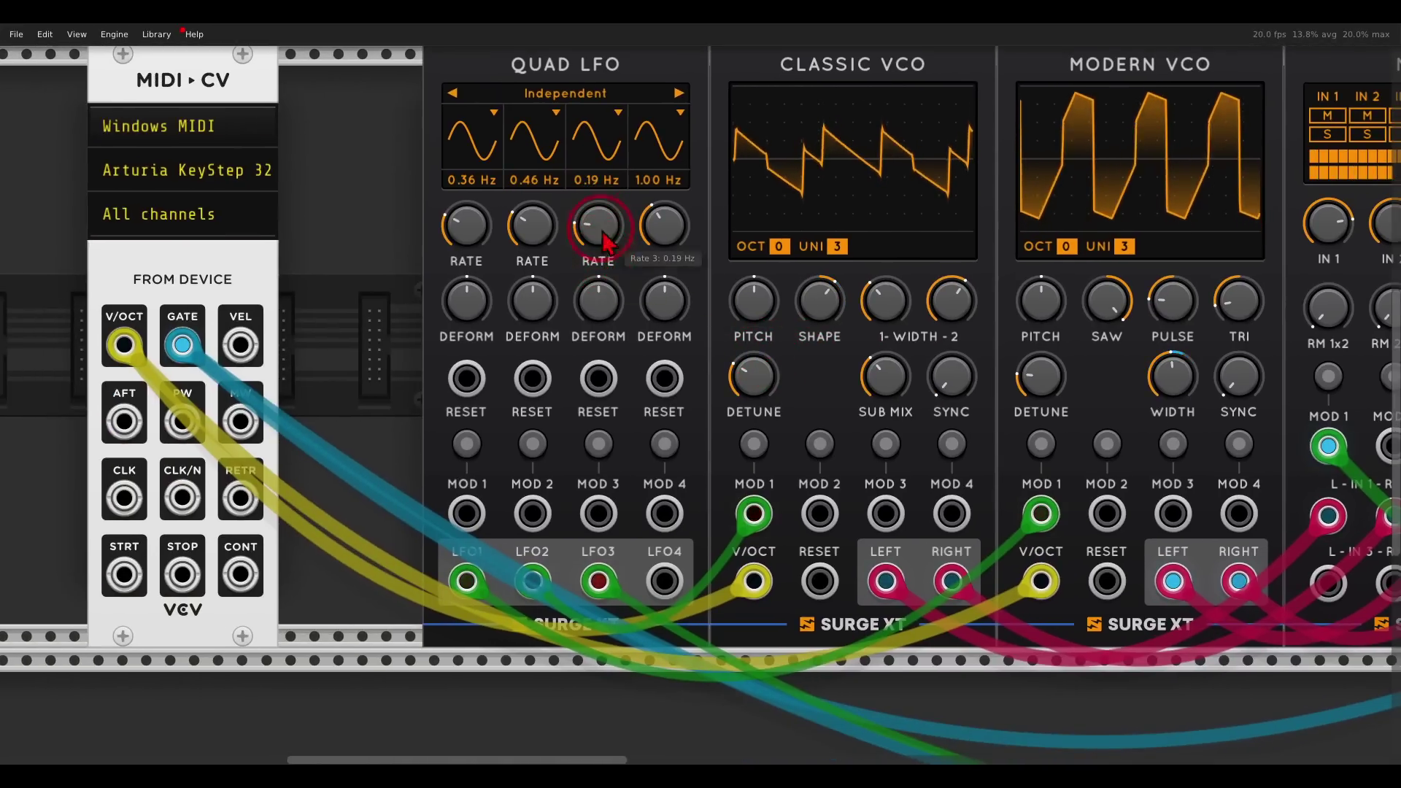
pyautogui.click(613, 116)
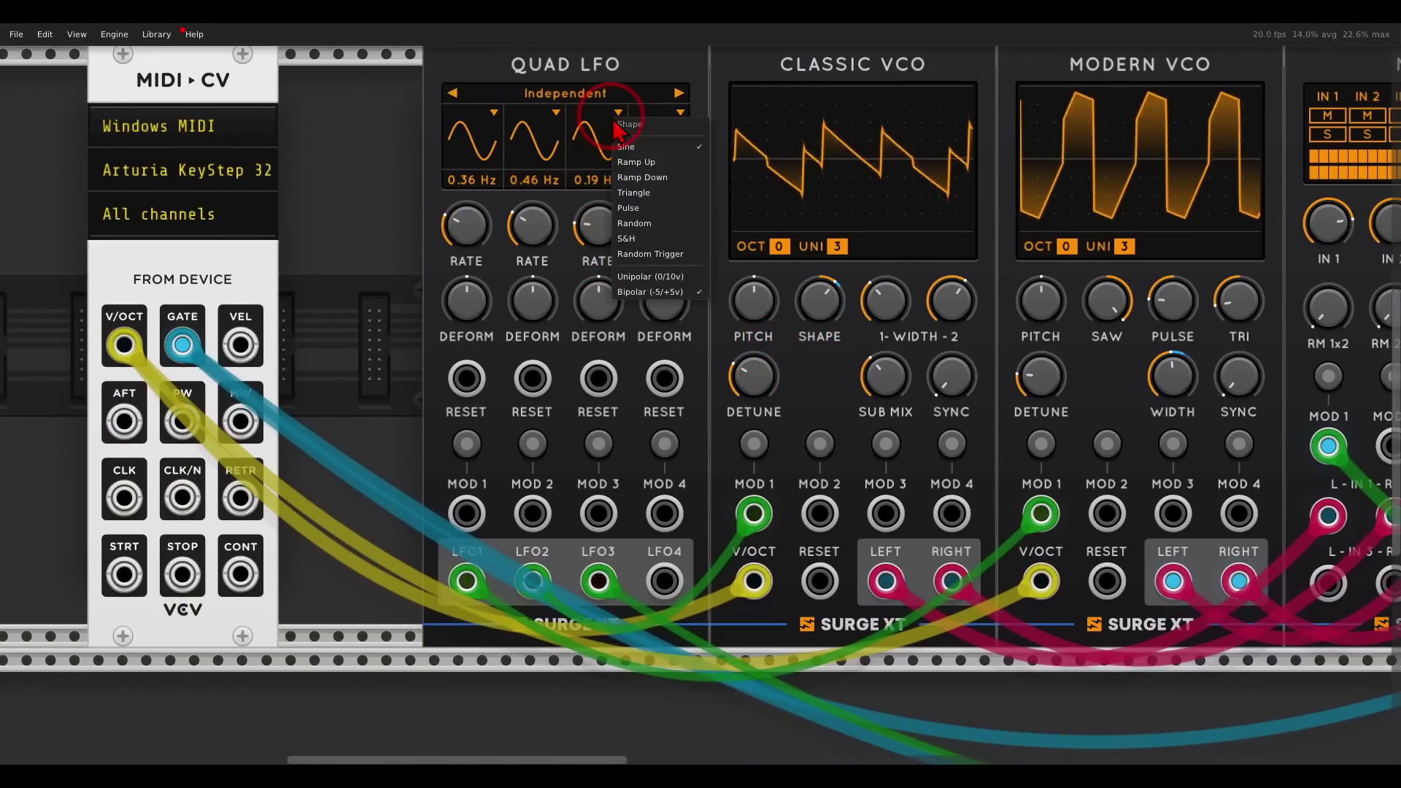
pyautogui.click(629, 193)
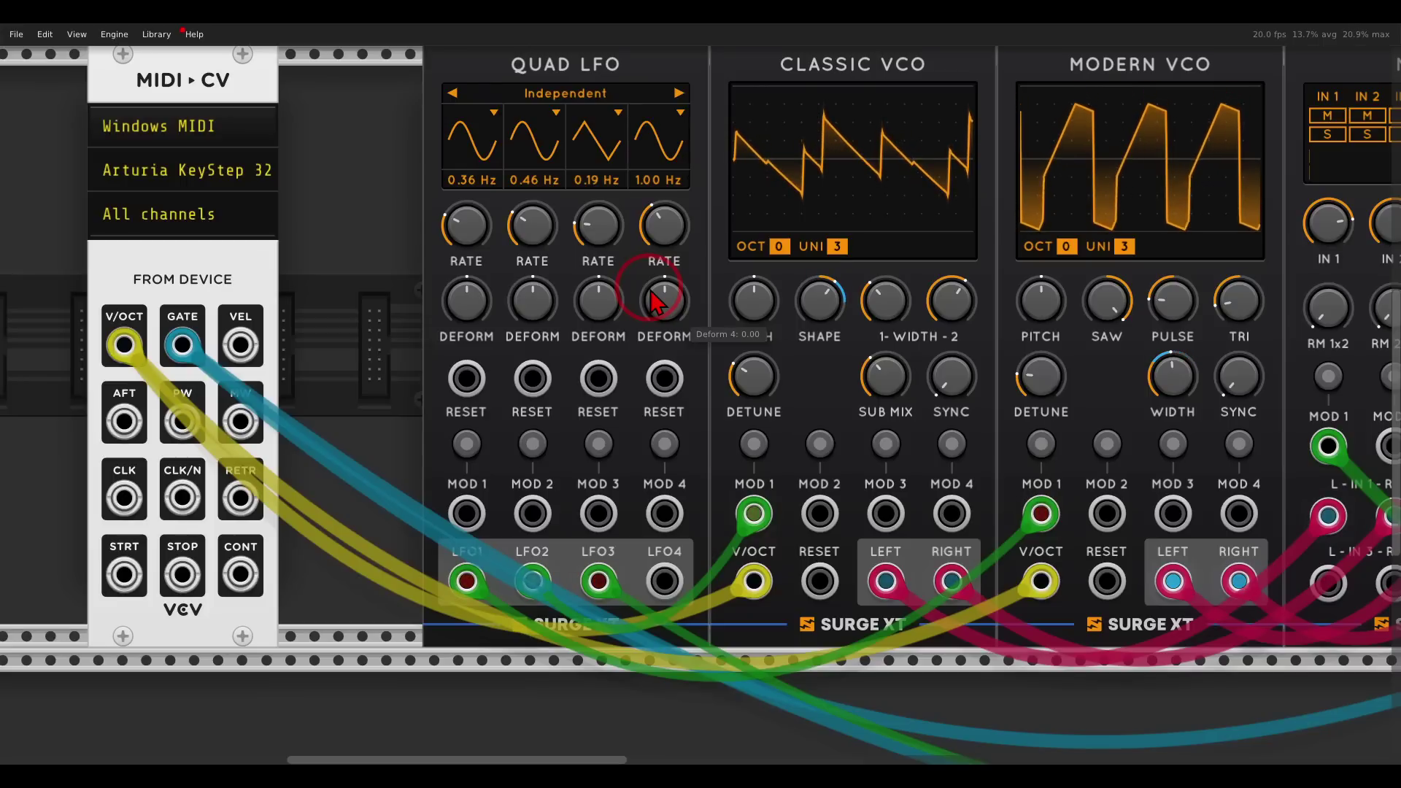
# - Patch the Quad LFO's LFO4 output to MOD 2 on both VCOs and assign the Classic VCO's MOD 2 to PITCH at about 0.03 Oct/V
pyautogui.scroll(-2, 773, 328)
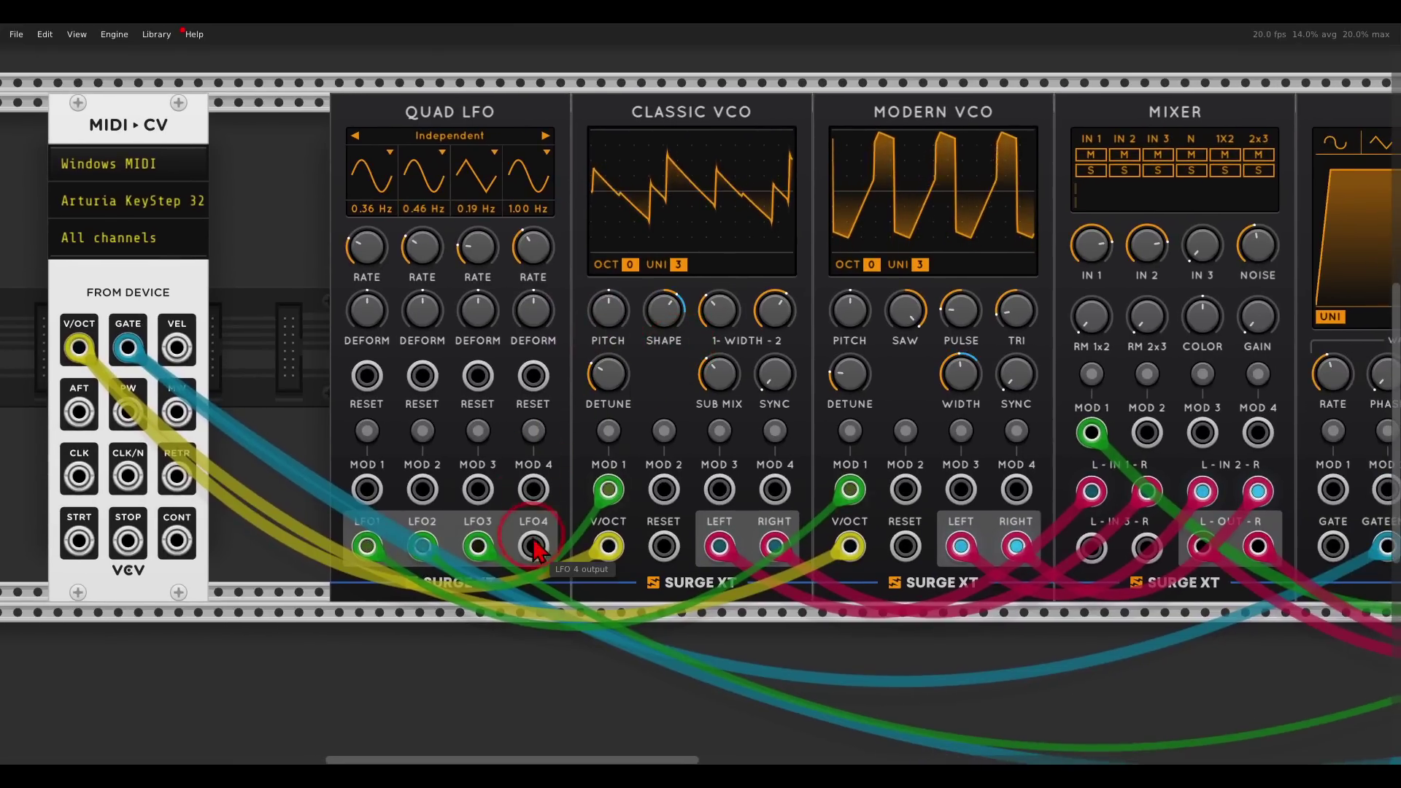
pyautogui.moveTo(532, 544)
pyautogui.mouseDown()
pyautogui.moveTo(535, 558)
pyautogui.moveTo(663, 488)
pyautogui.moveTo(904, 489)
pyautogui.moveTo(795, 521)
pyautogui.moveTo(543, 551)
pyautogui.mouseUp()
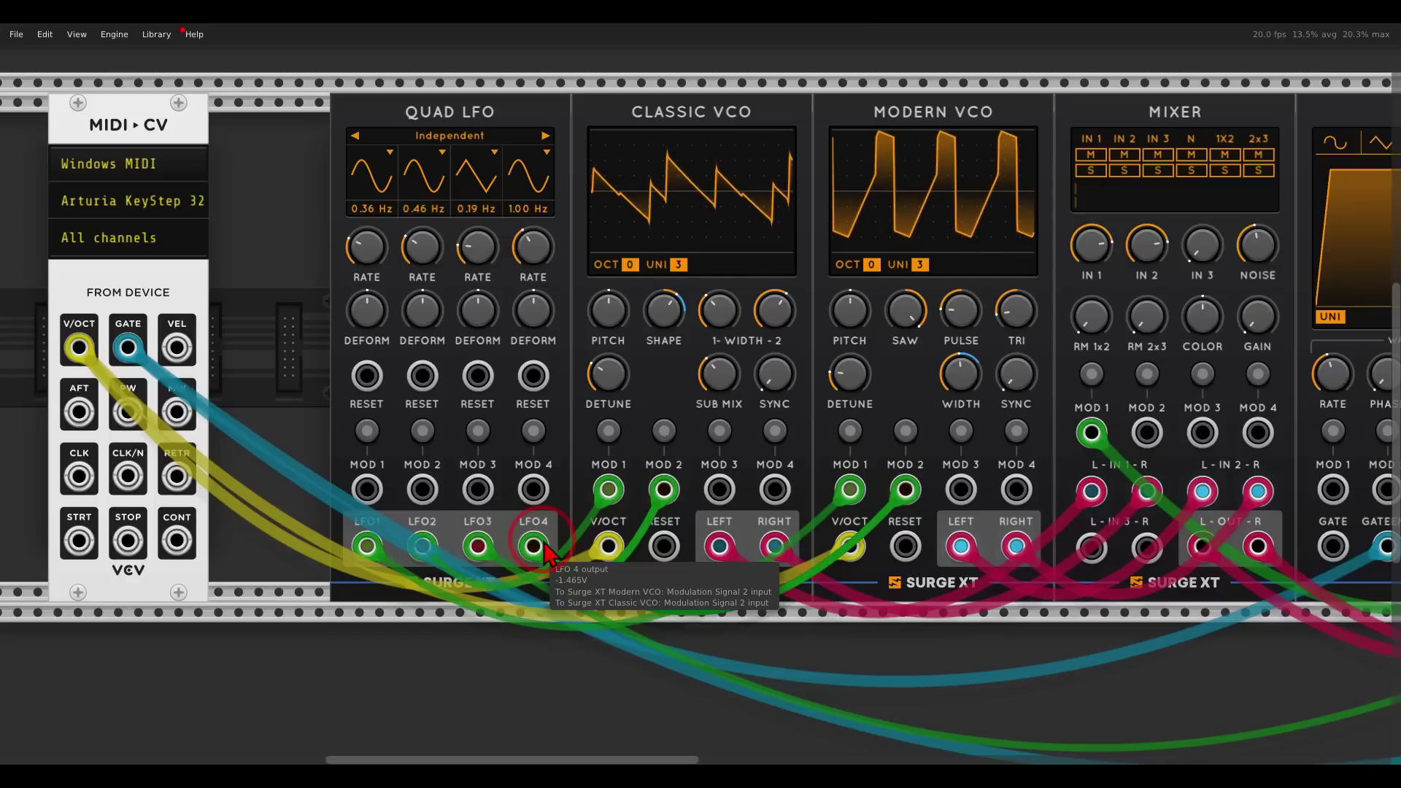
pyautogui.click(664, 431)
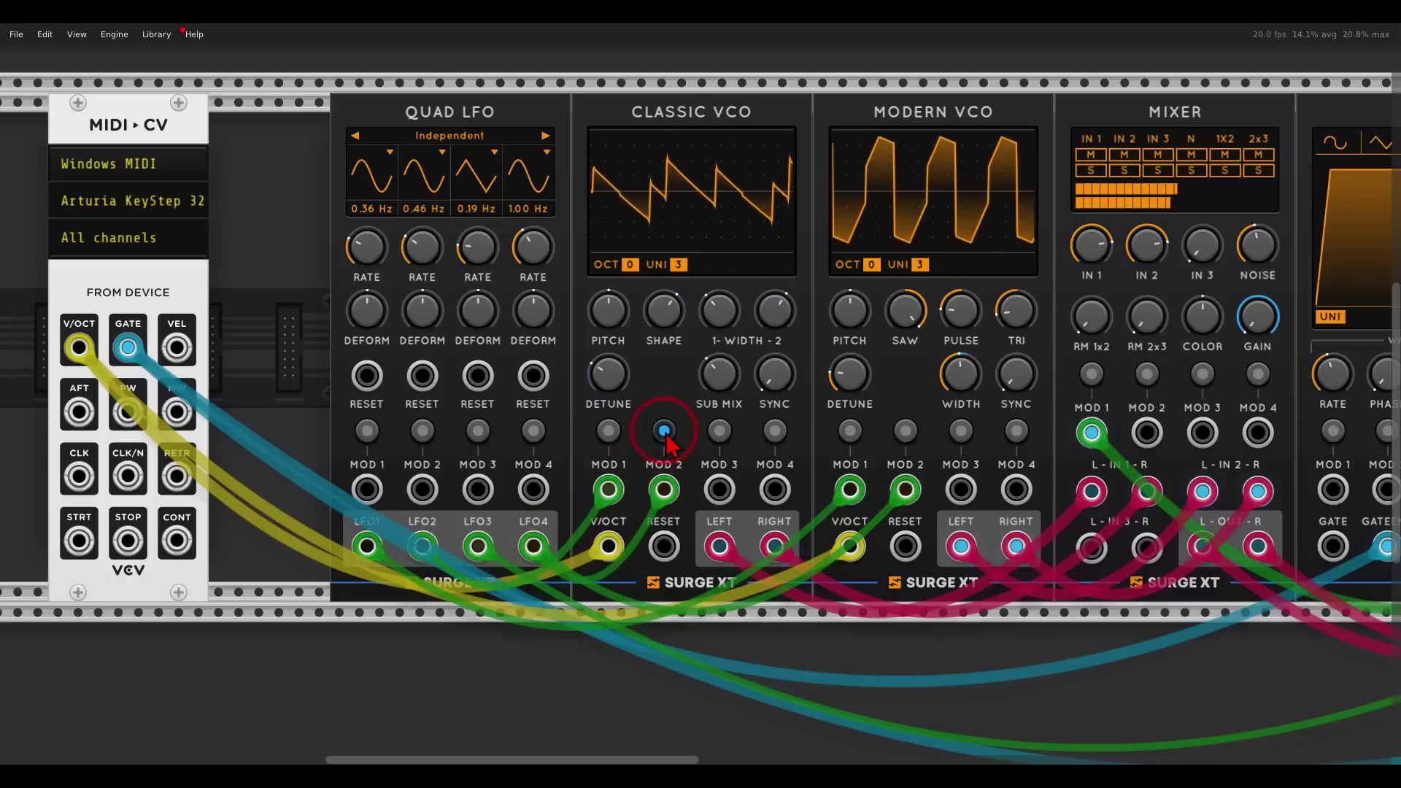
pyautogui.moveTo(609, 312); pyautogui.dragTo(609, 310)
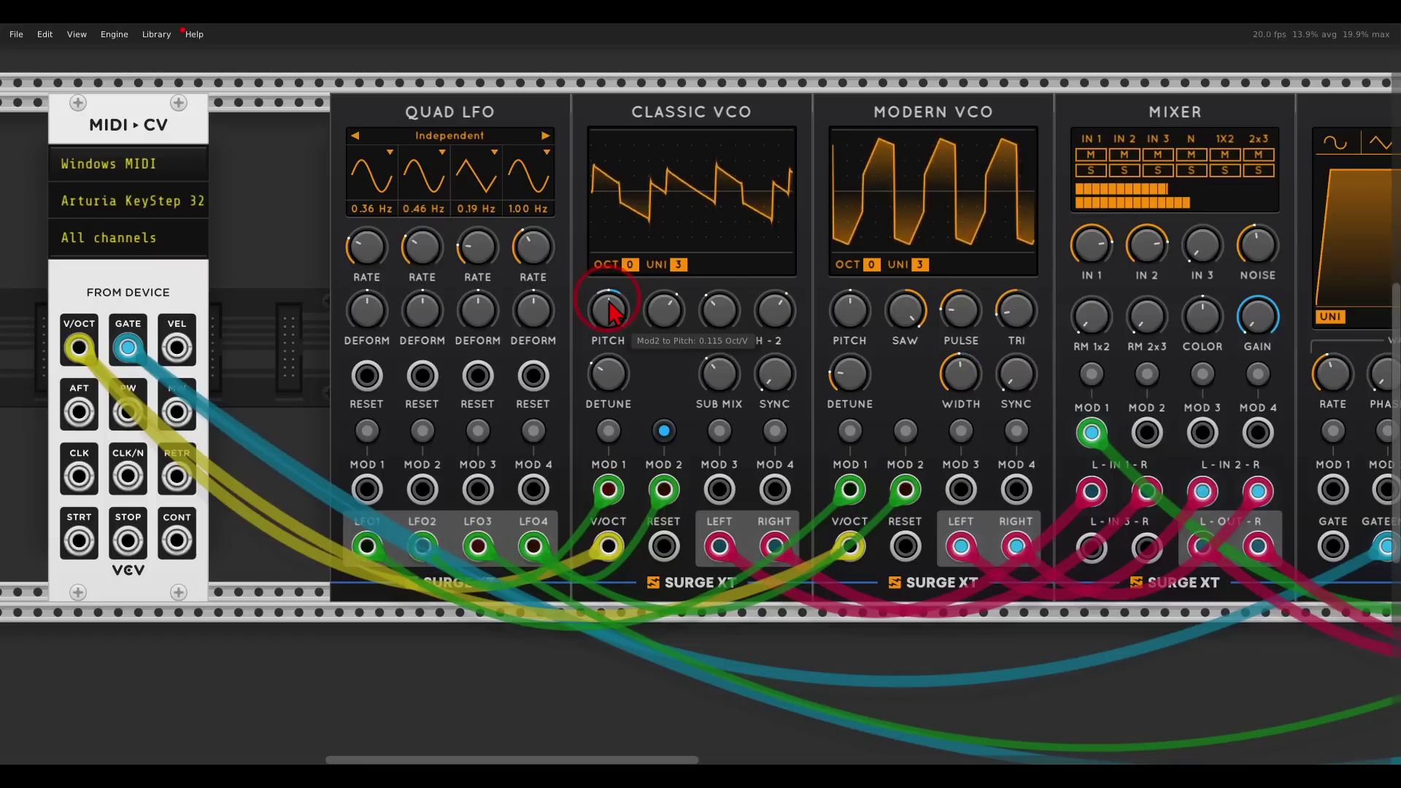
pyautogui.moveTo(609, 310)
pyautogui.mouseDown()
pyautogui.moveTo(604, 281)
pyautogui.moveTo(610, 319)
pyautogui.mouseUp()
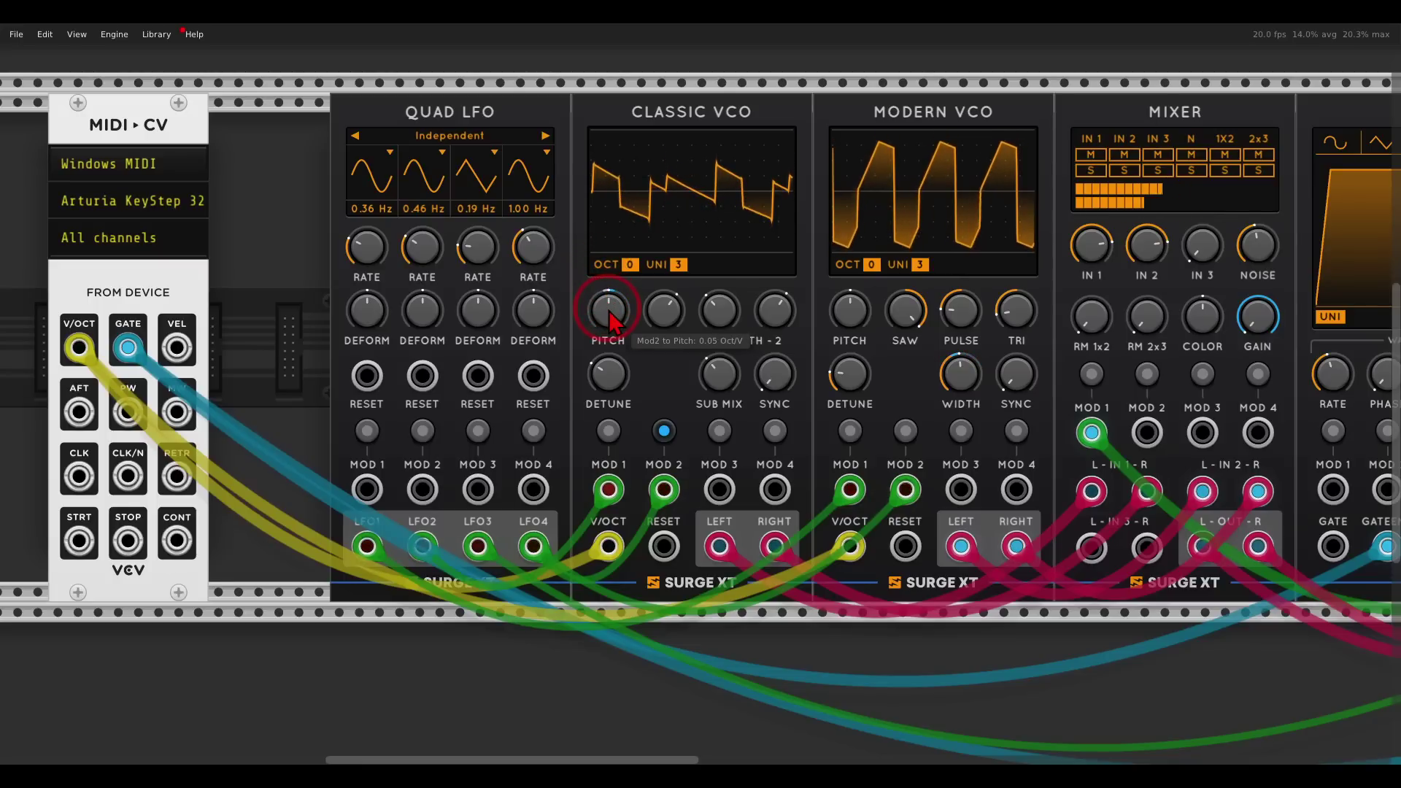
pyautogui.moveTo(610, 319); pyautogui.dragTo(610, 321)
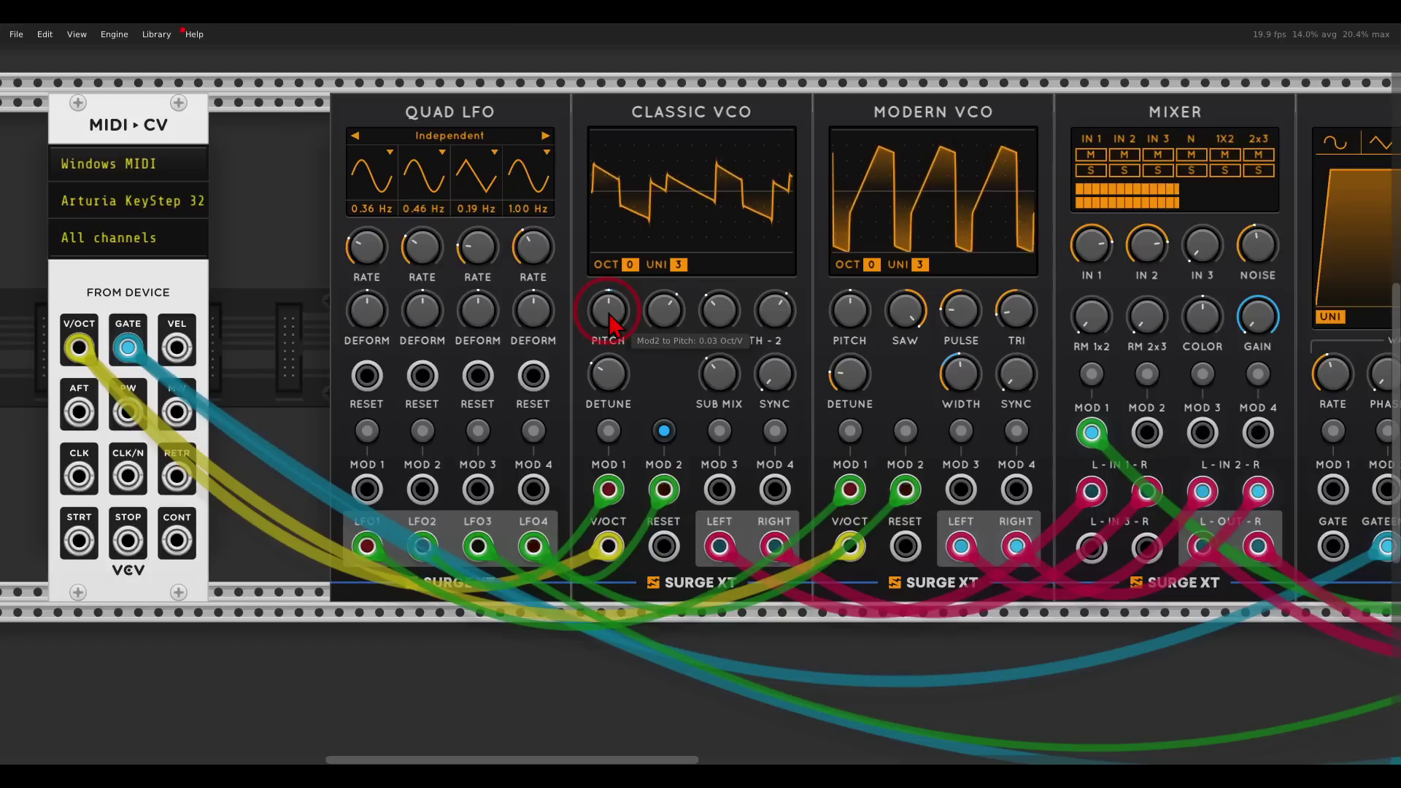
pyautogui.click(664, 431)
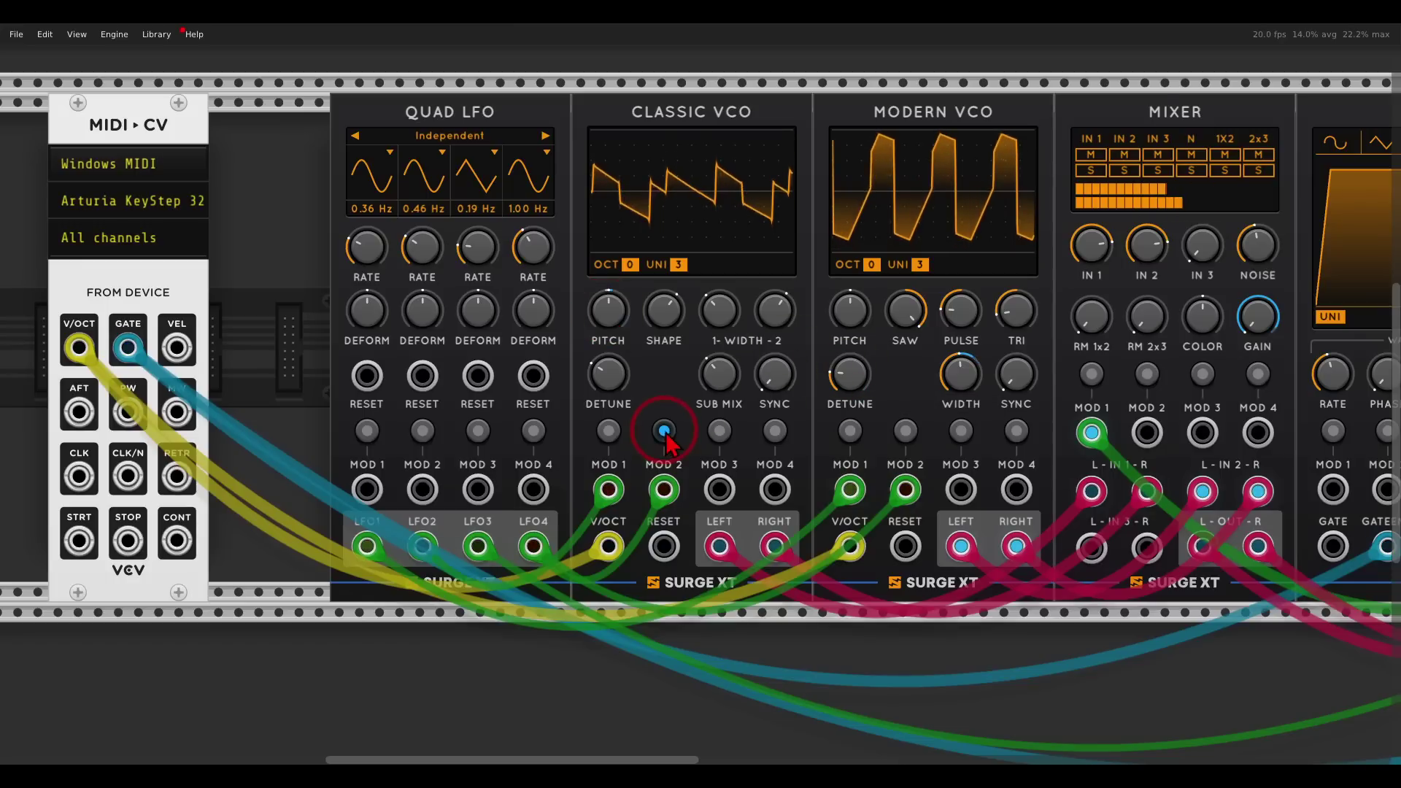
# - Assign the Modern VCO's MOD 2 to PITCH with a tiny amount of about 0.003 Oct/V
pyautogui.click(906, 430)
pyautogui.click(852, 316)
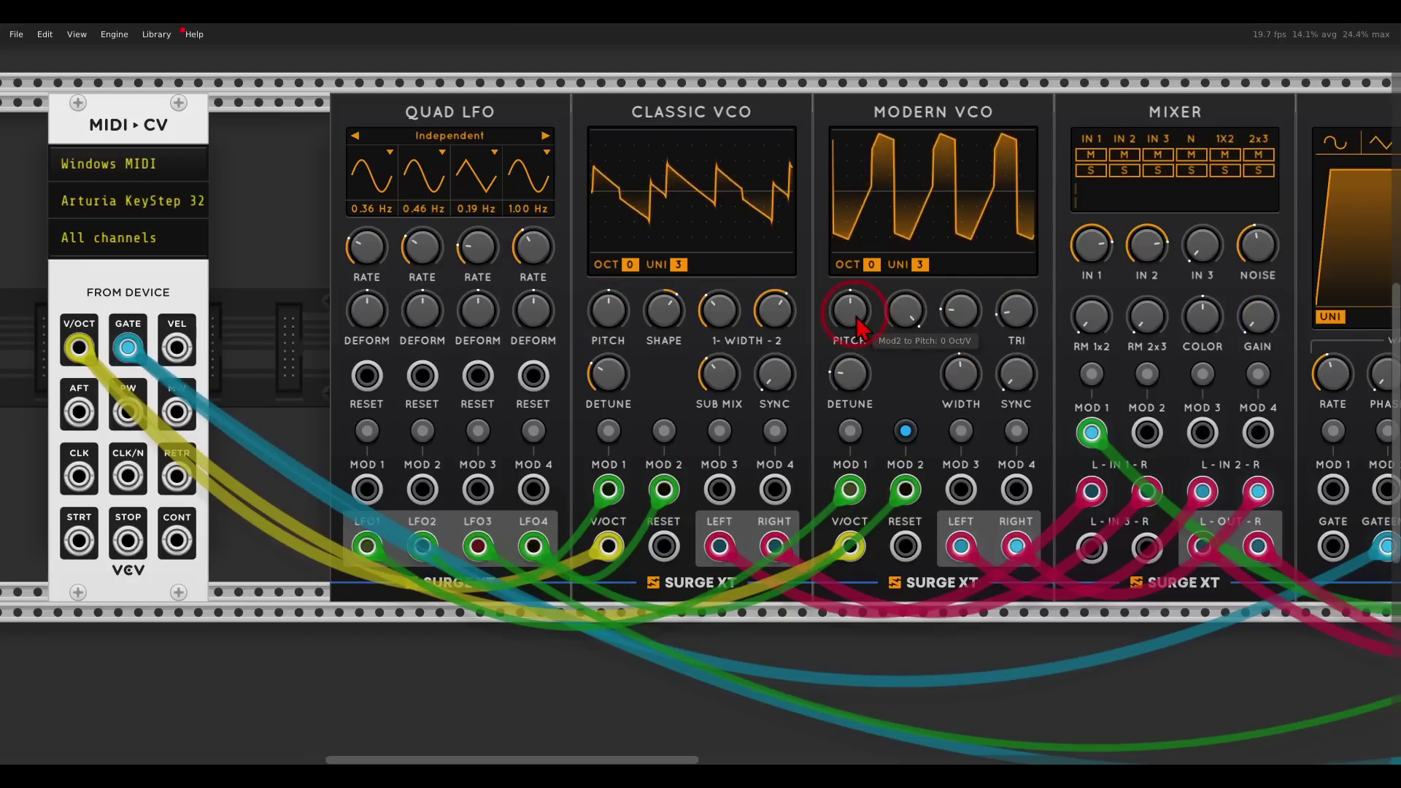
pyautogui.moveTo(855, 314)
pyautogui.mouseDown()
pyautogui.moveTo(847, 288)
pyautogui.moveTo(851, 324)
pyautogui.mouseUp()
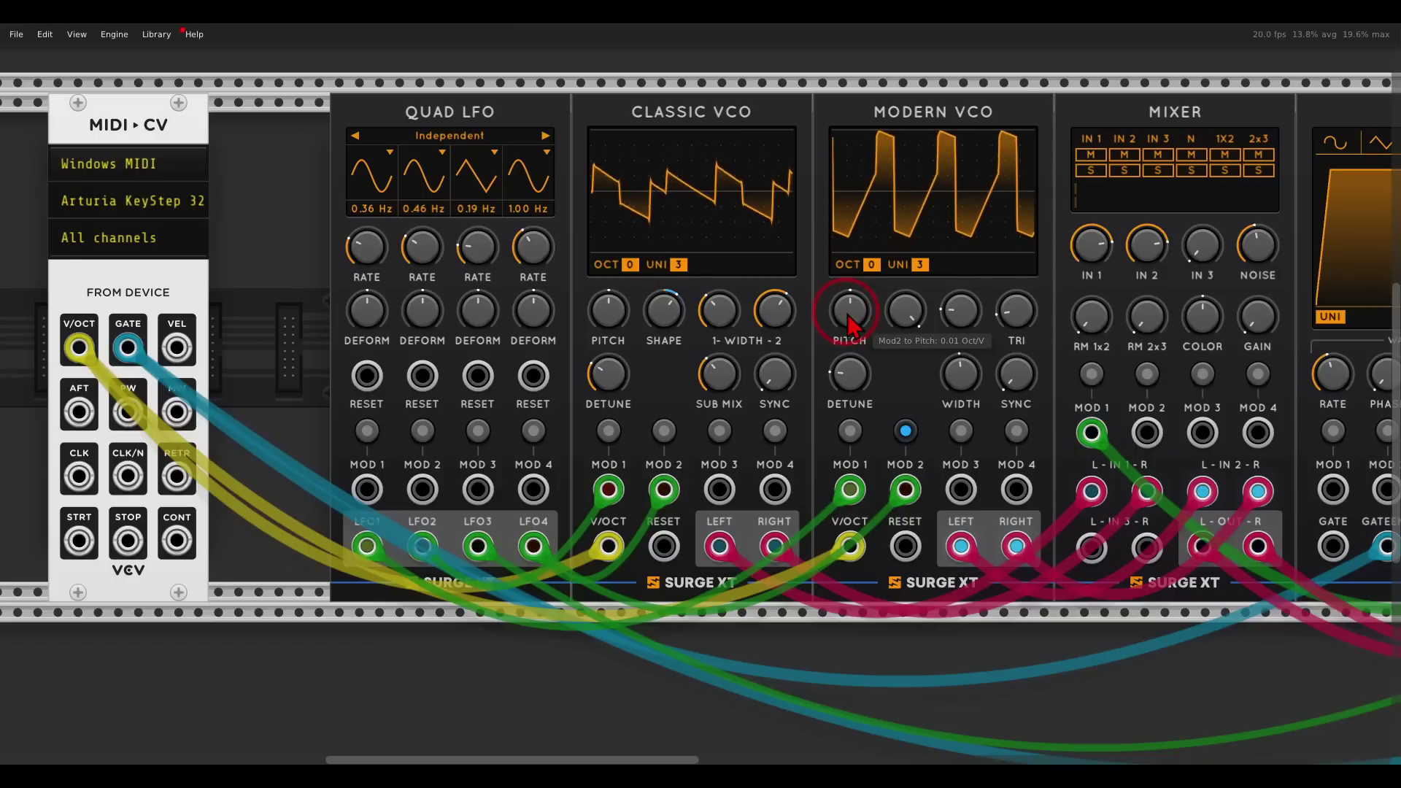
pyautogui.moveTo(850, 326); pyautogui.dragTo(846, 354)
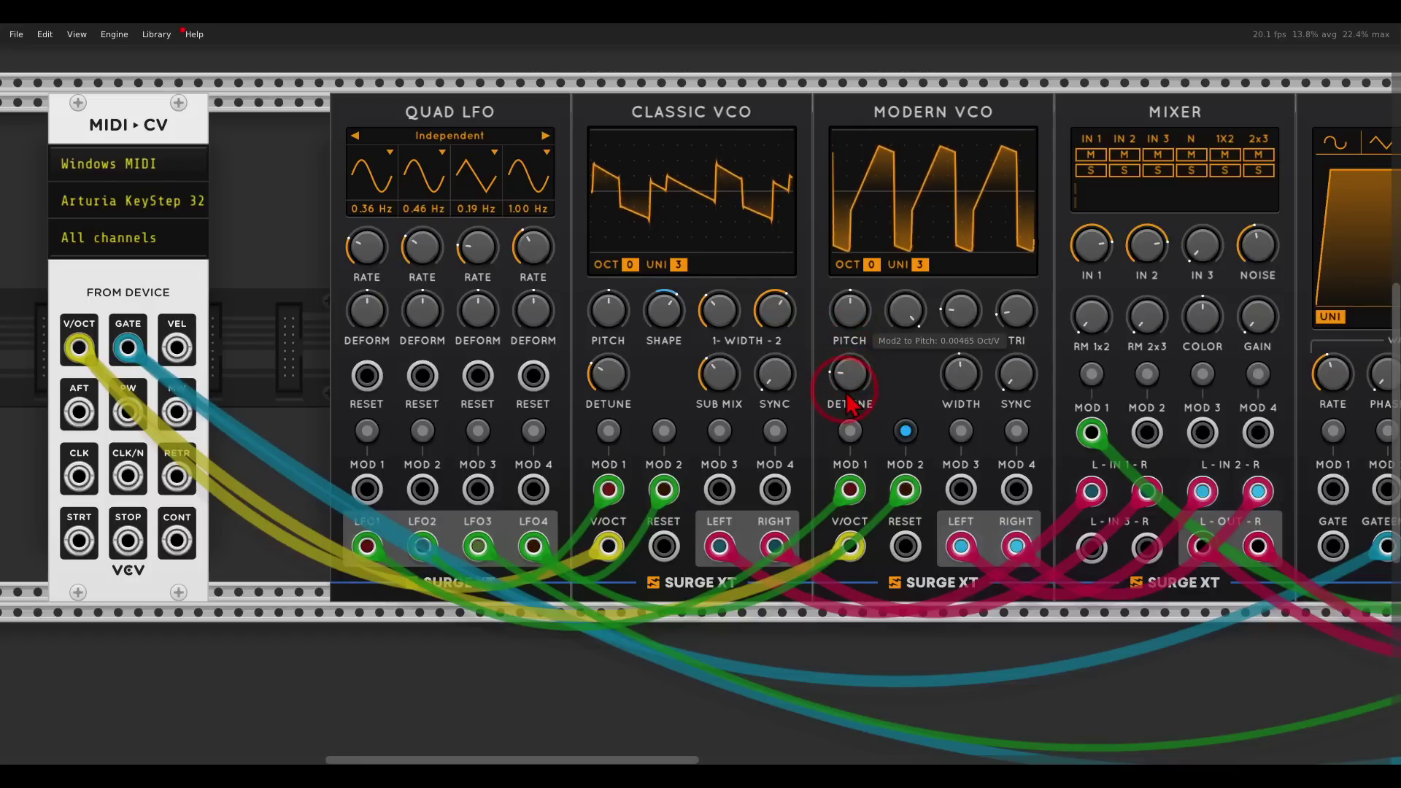
pyautogui.moveTo(848, 414); pyautogui.dragTo(918, 474)
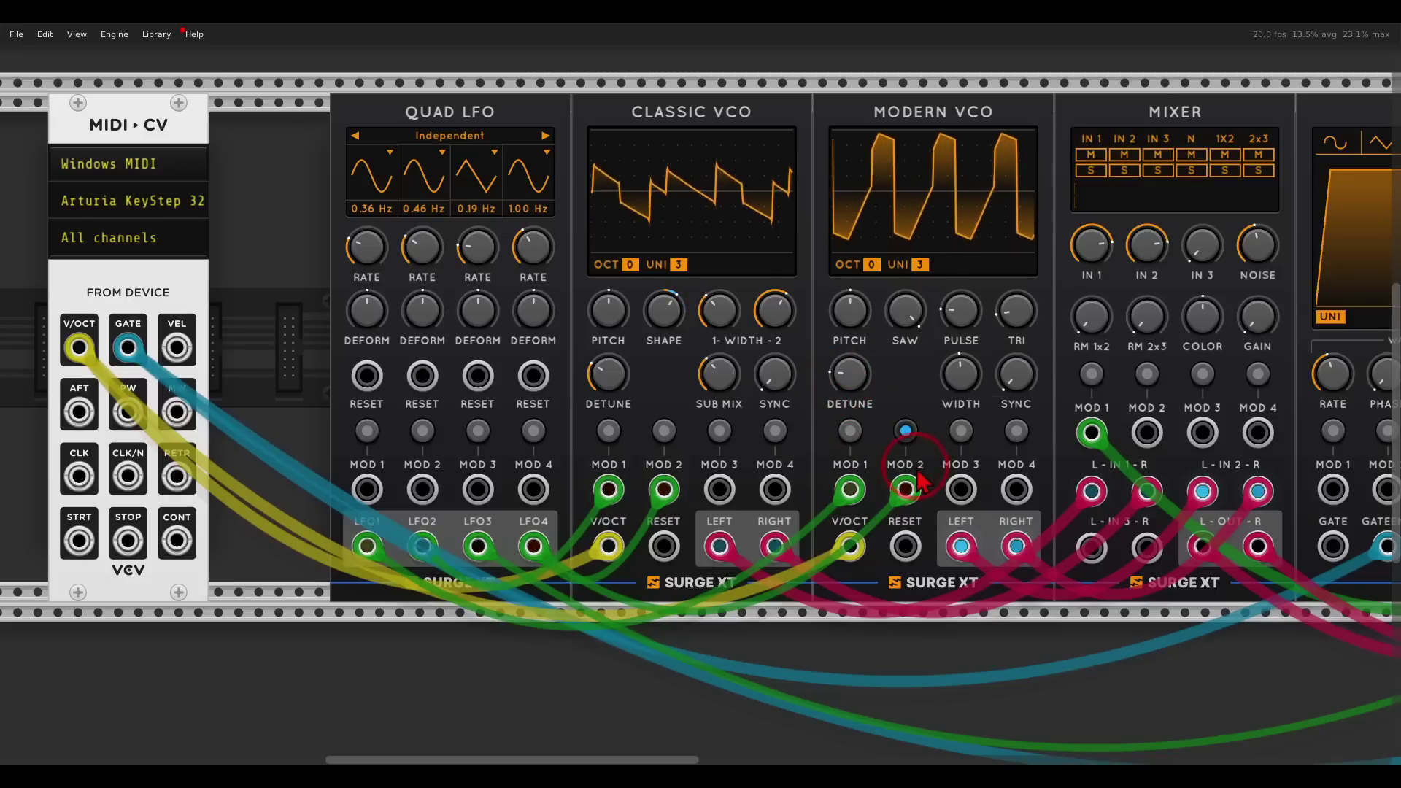
# - Reduce the Classic VCO's MOD 2 pitch modulation to about 0.003 Oct/V
pyautogui.click(664, 430)
pyautogui.moveTo(611, 307); pyautogui.dragTo(616, 412)
pyautogui.moveTo(613, 483); pyautogui.dragTo(606, 442)
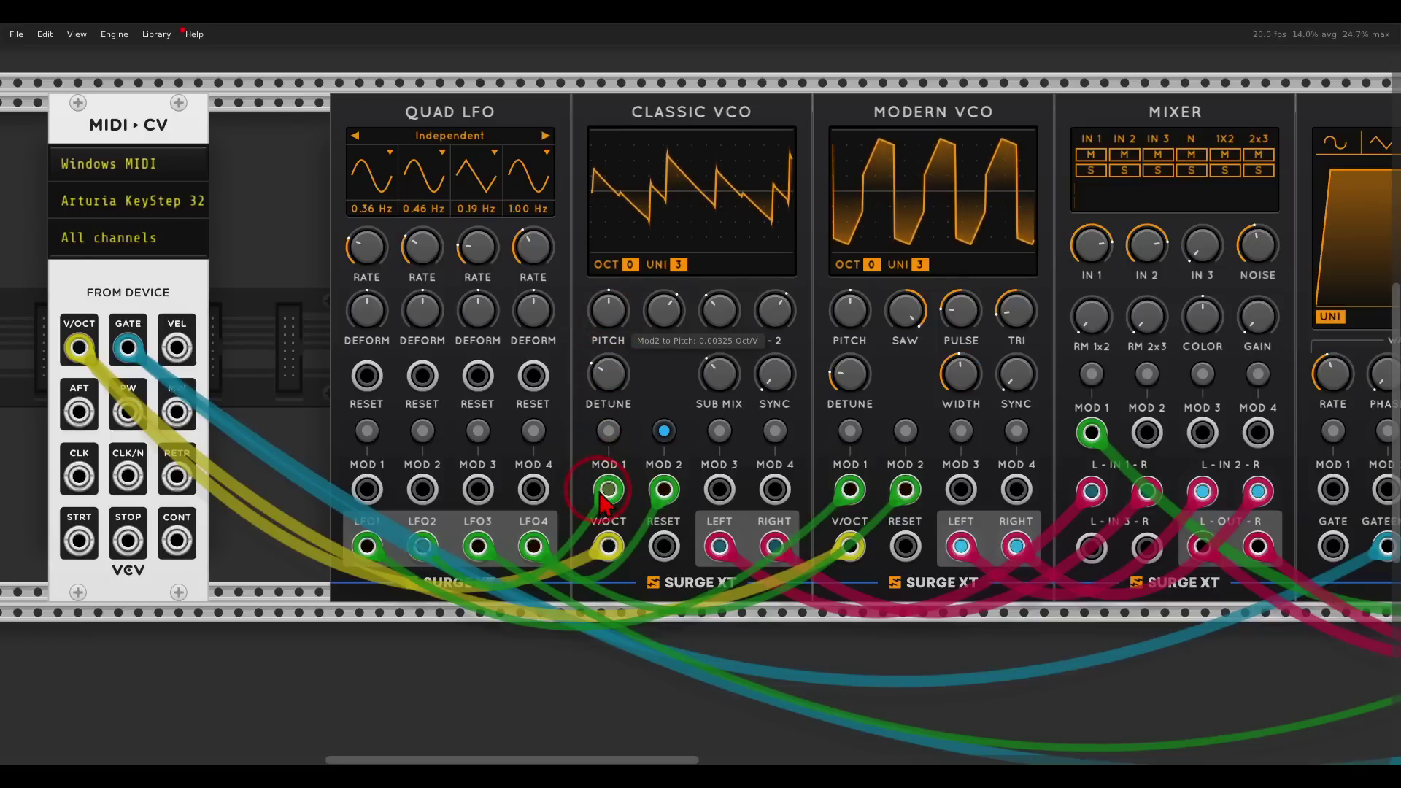
pyautogui.moveTo(603, 503); pyautogui.dragTo(627, 467)
pyautogui.click(664, 430)
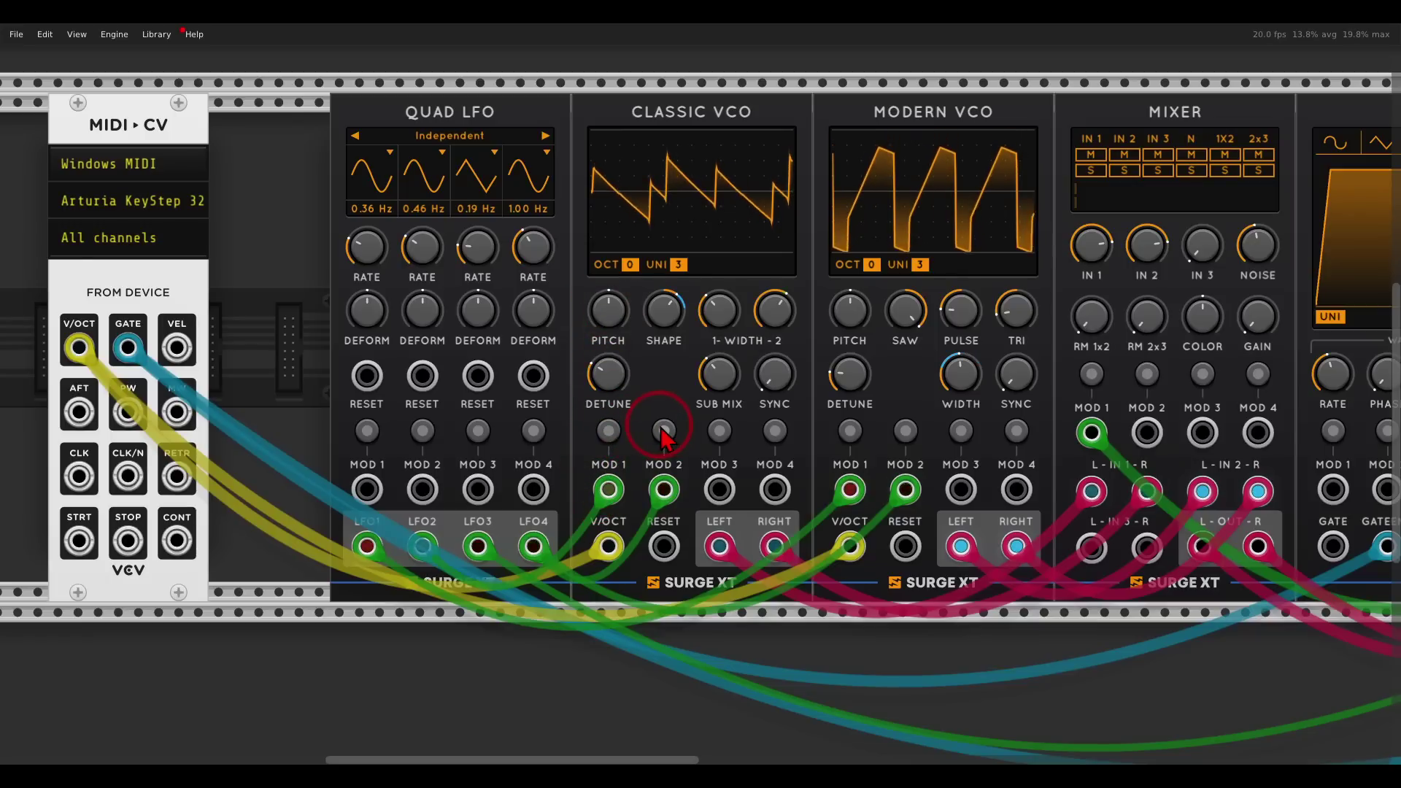
# - Raise the Mixer's IN 1 level slightly
pyautogui.click(1078, 259)
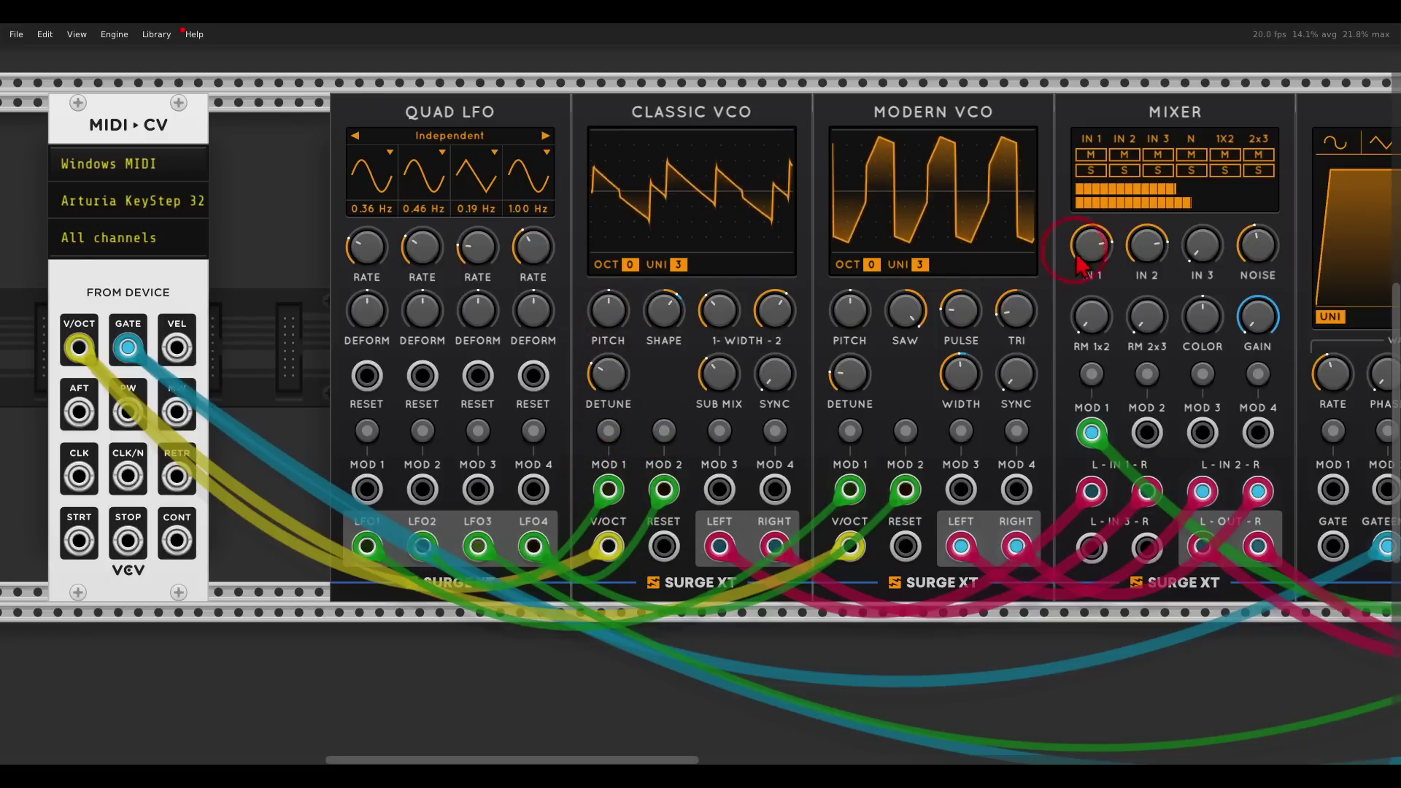
pyautogui.moveTo(1079, 264); pyautogui.dragTo(1080, 282)
# - Reshape the Classic VCO by lowering WIDTH 1, raising WIDTH 2, reducing DETUNE to about 22.5 cents and readjusting SUB MIX
pyautogui.click(788, 300)
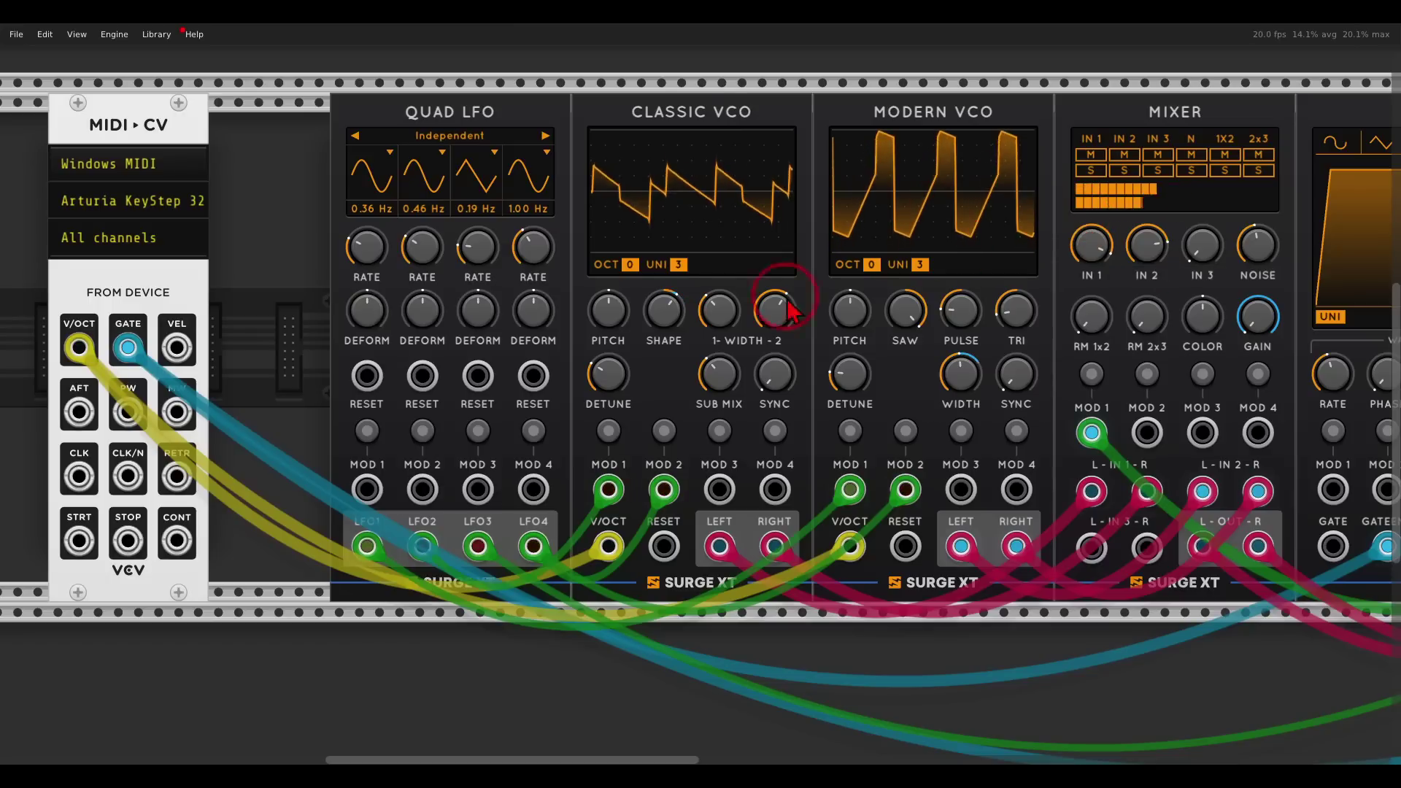
pyautogui.click(721, 381)
pyautogui.click(719, 314)
pyautogui.click(771, 321)
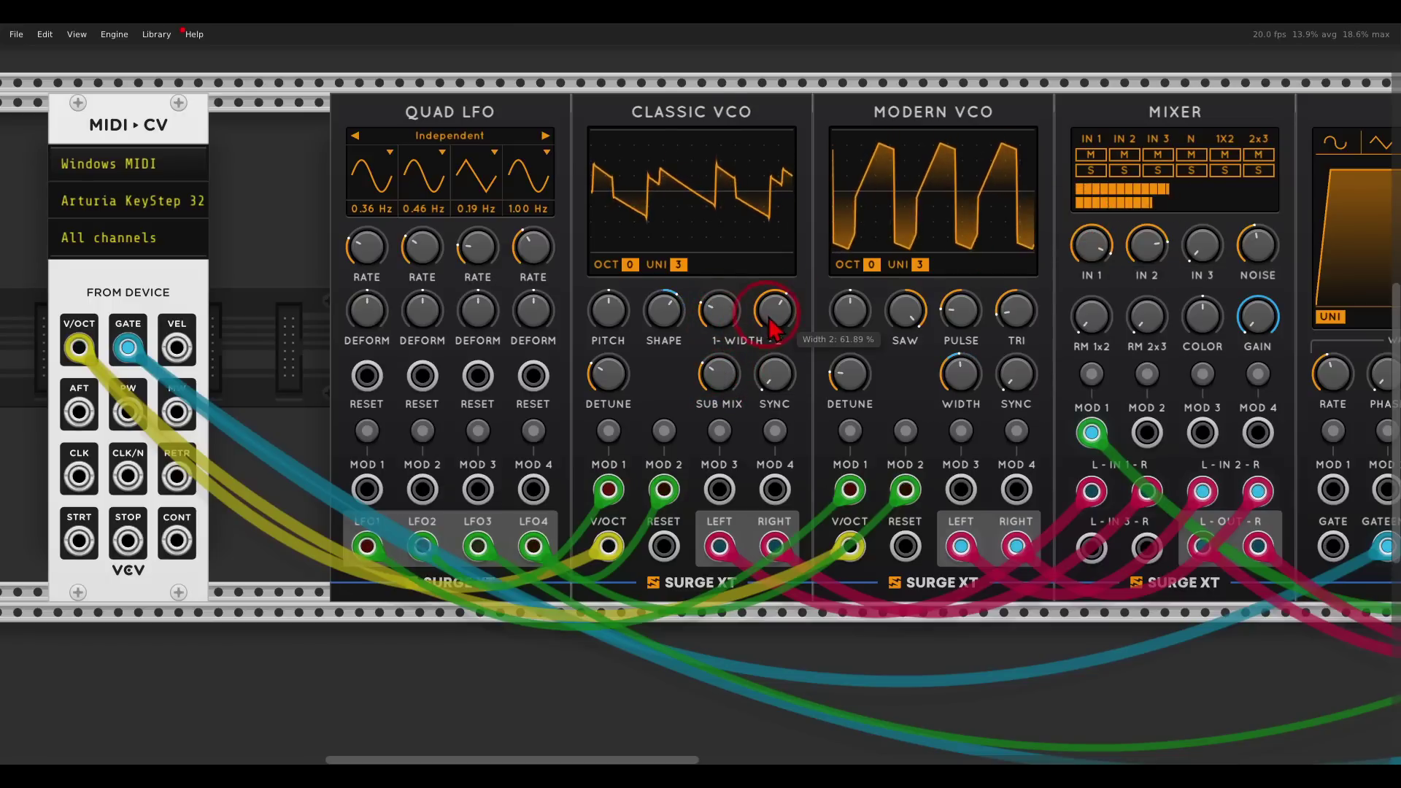
pyautogui.click(750, 330)
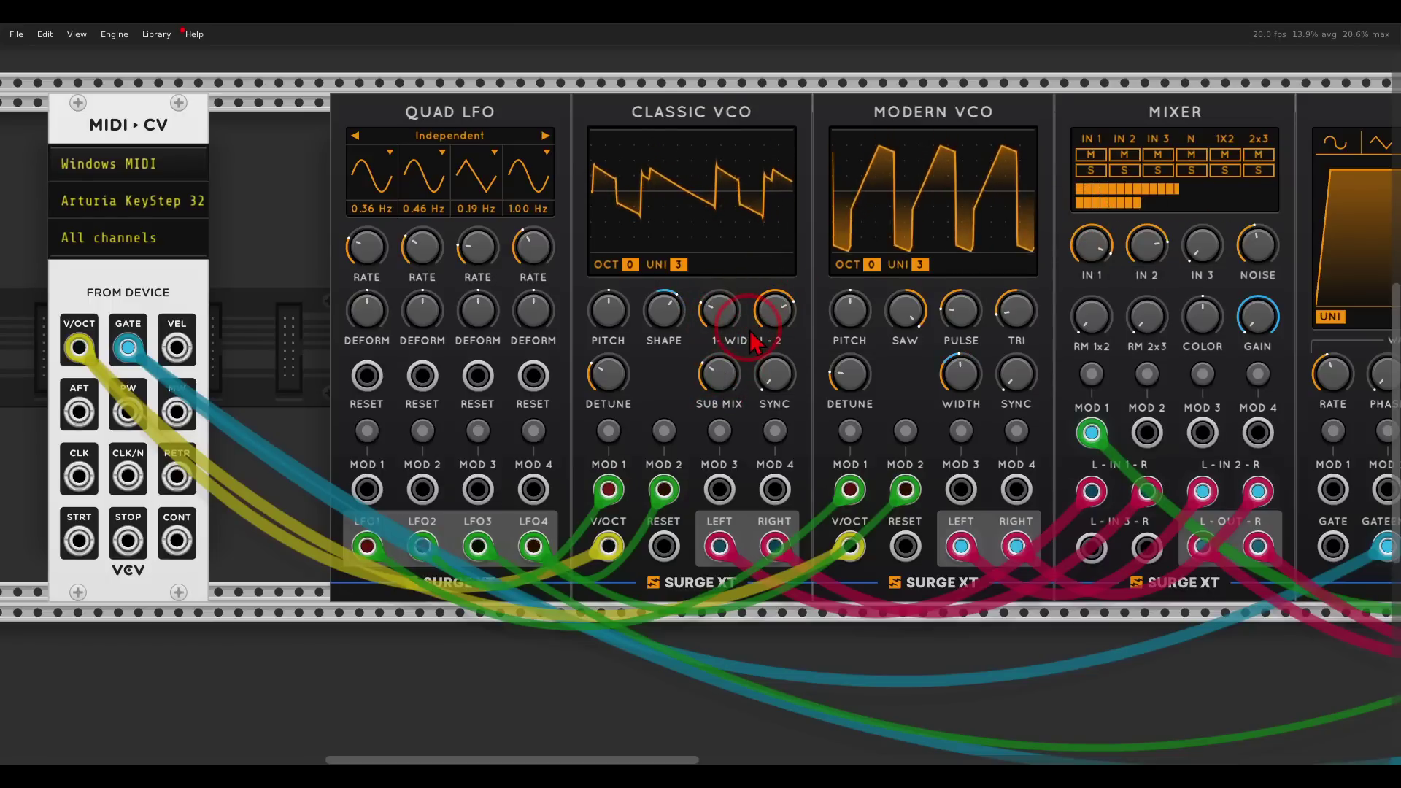
pyautogui.click(612, 398)
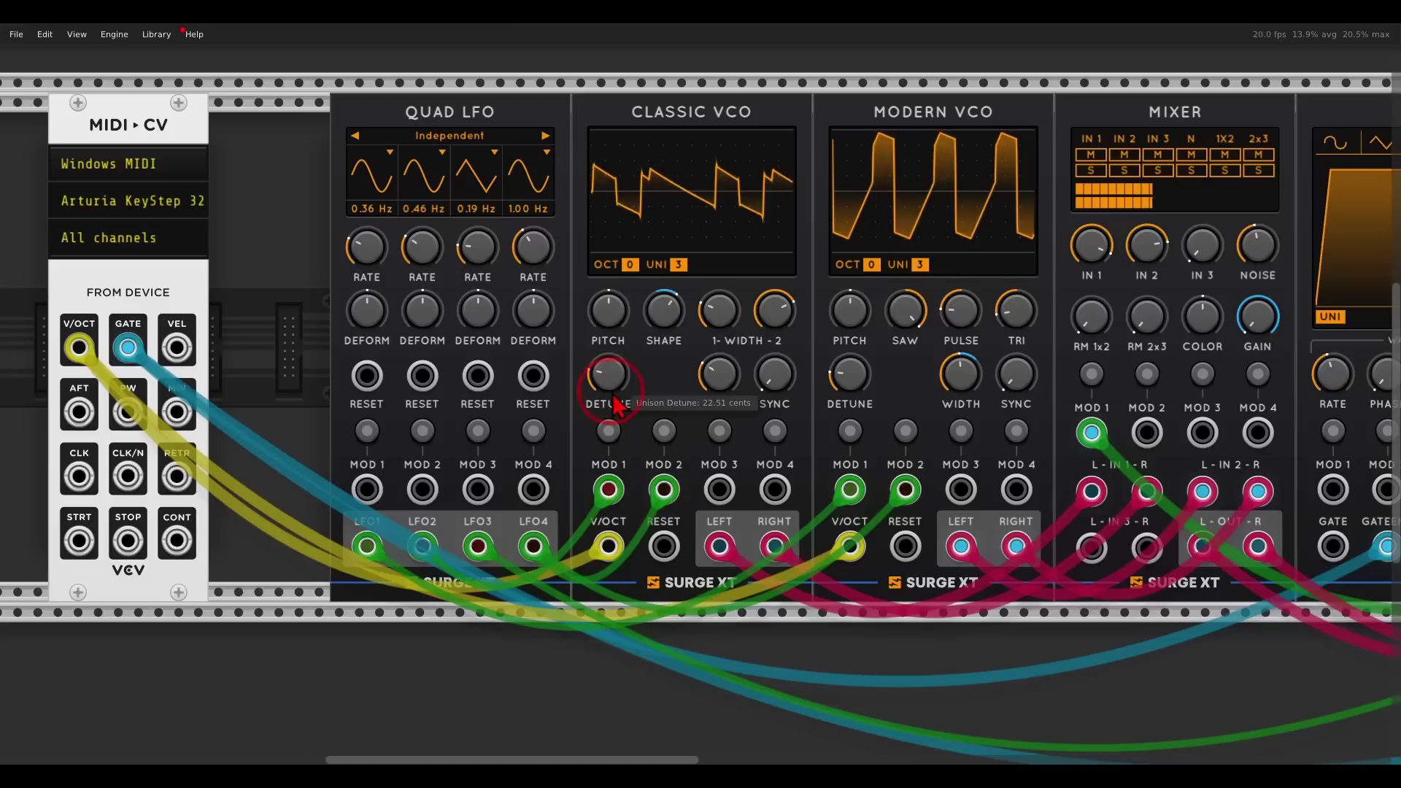
pyautogui.click(725, 405)
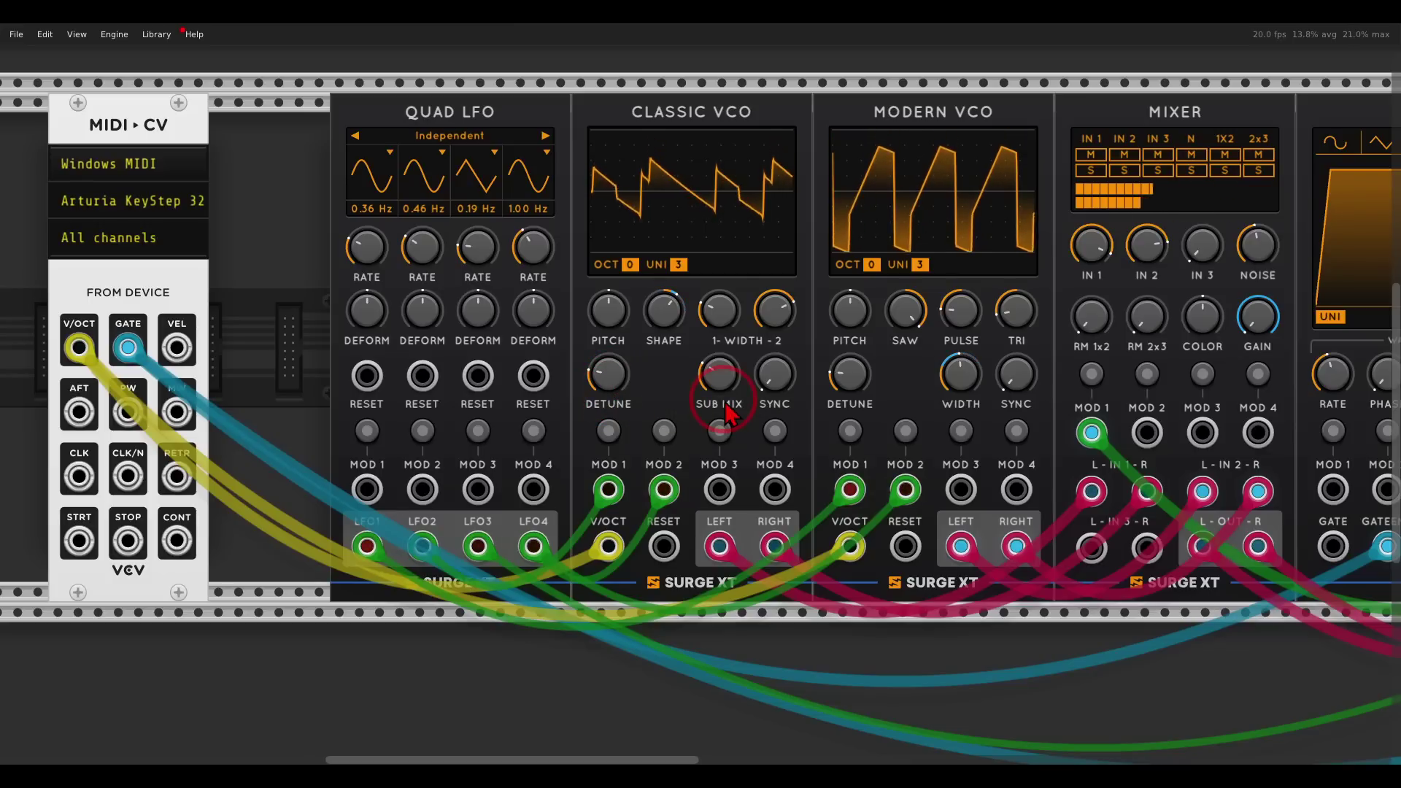
# - Fine-tune the Modern VCO's MOD 2 pitch modulation and slow the Quad LFO's fourth rate to 0.11 Hz
pyautogui.click(905, 431)
pyautogui.click(850, 311)
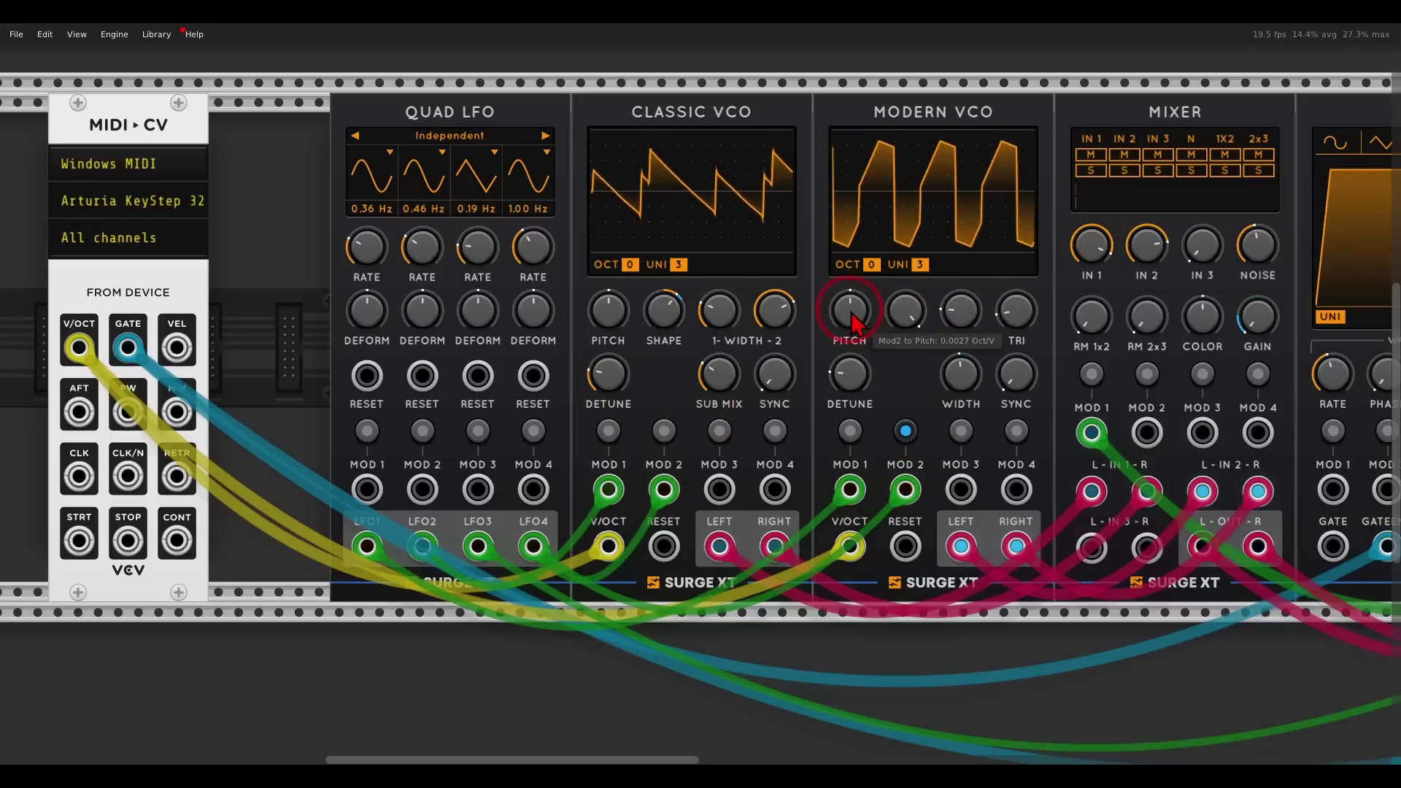
pyautogui.moveTo(852, 315); pyautogui.dragTo(857, 330)
pyautogui.moveTo(535, 252); pyautogui.dragTo(539, 313)
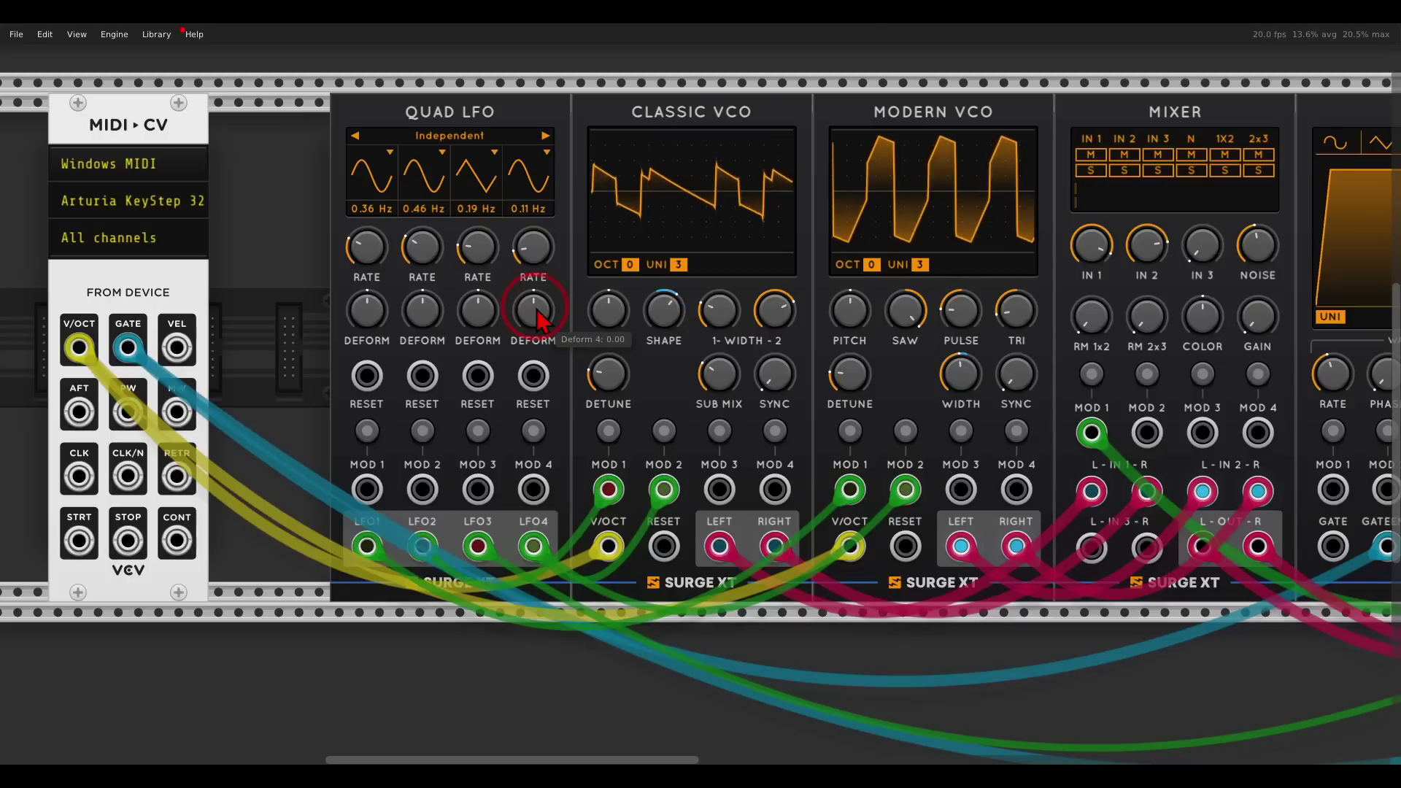
# - Set the Quad LFO's polyphony to 5 channels
pyautogui.rightClick(439, 116)
pyautogui.click(494, 305)
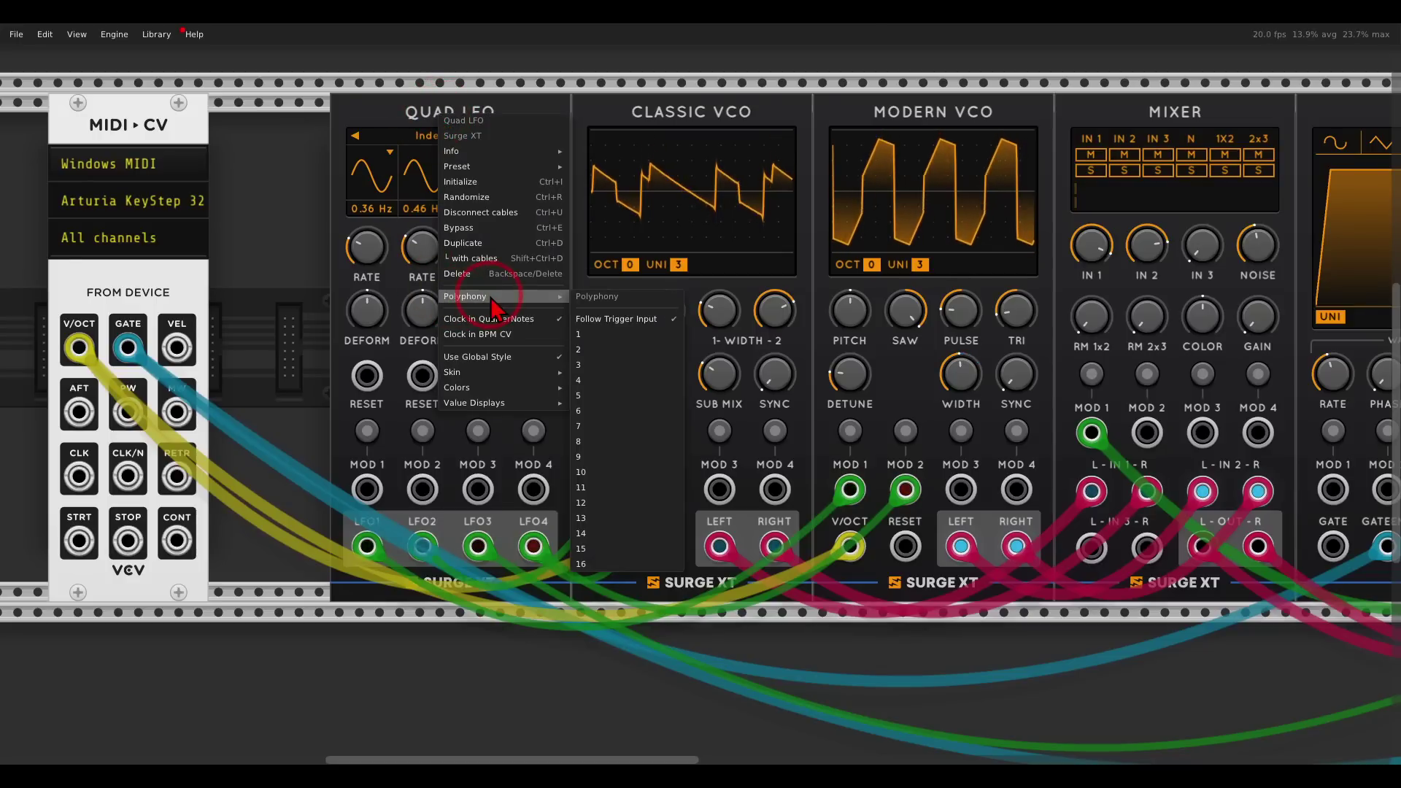
pyautogui.click(623, 395)
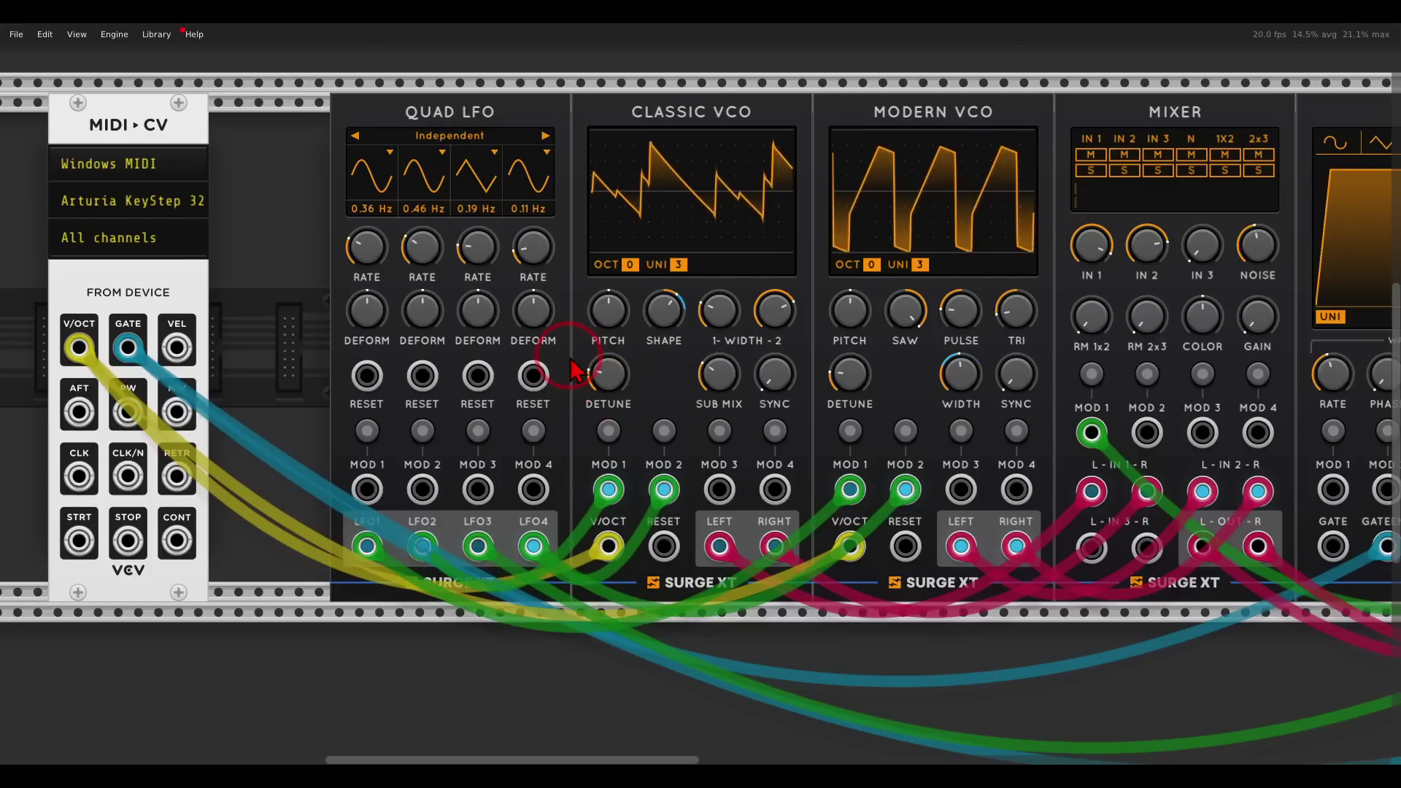
pyautogui.moveTo(554, 369); pyautogui.dragTo(735, 363)
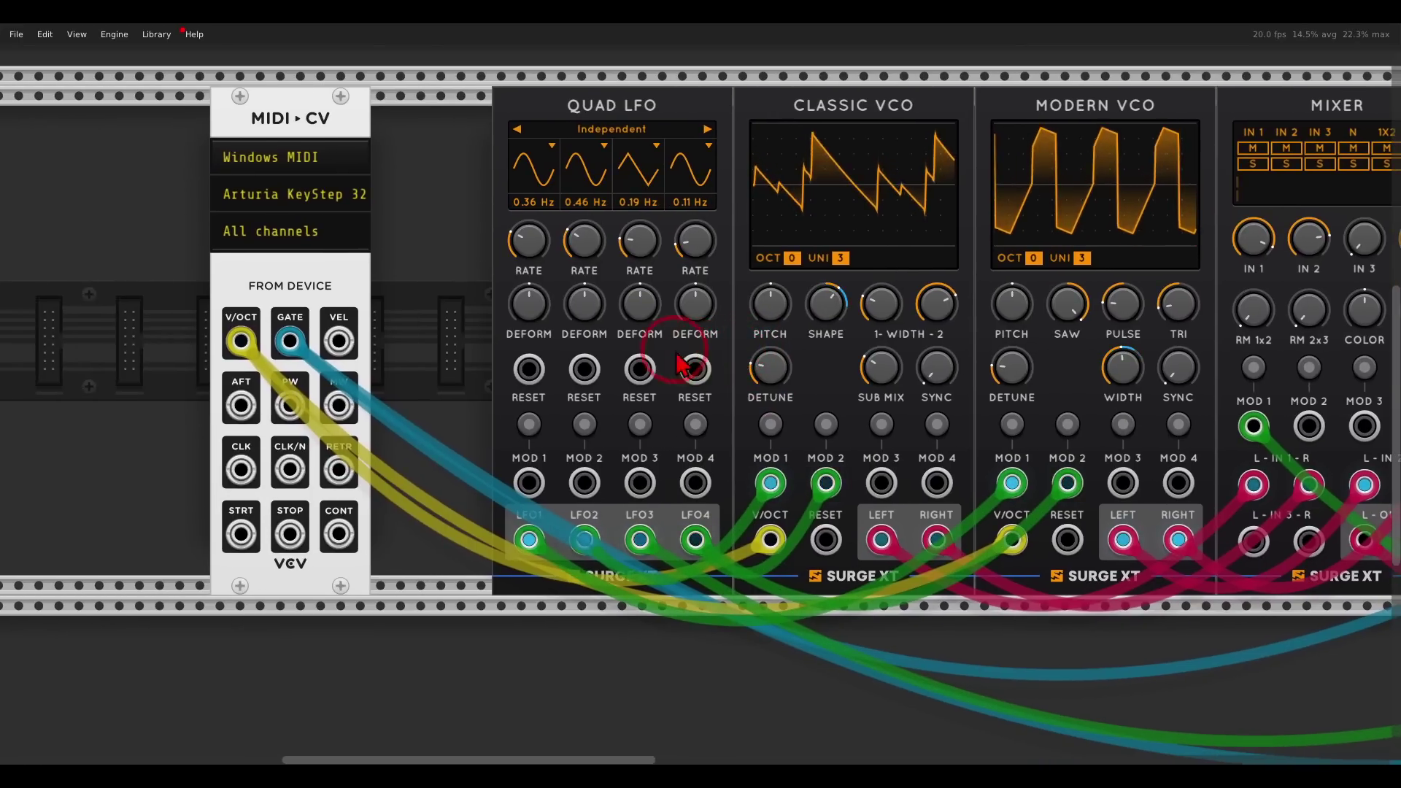
# - Patch the MIDI-CV V/OCT output into the Quad LFO's MOD 1 and assign it to modulate the LFO rates
pyautogui.moveTo(242, 344); pyautogui.dragTo(529, 482)
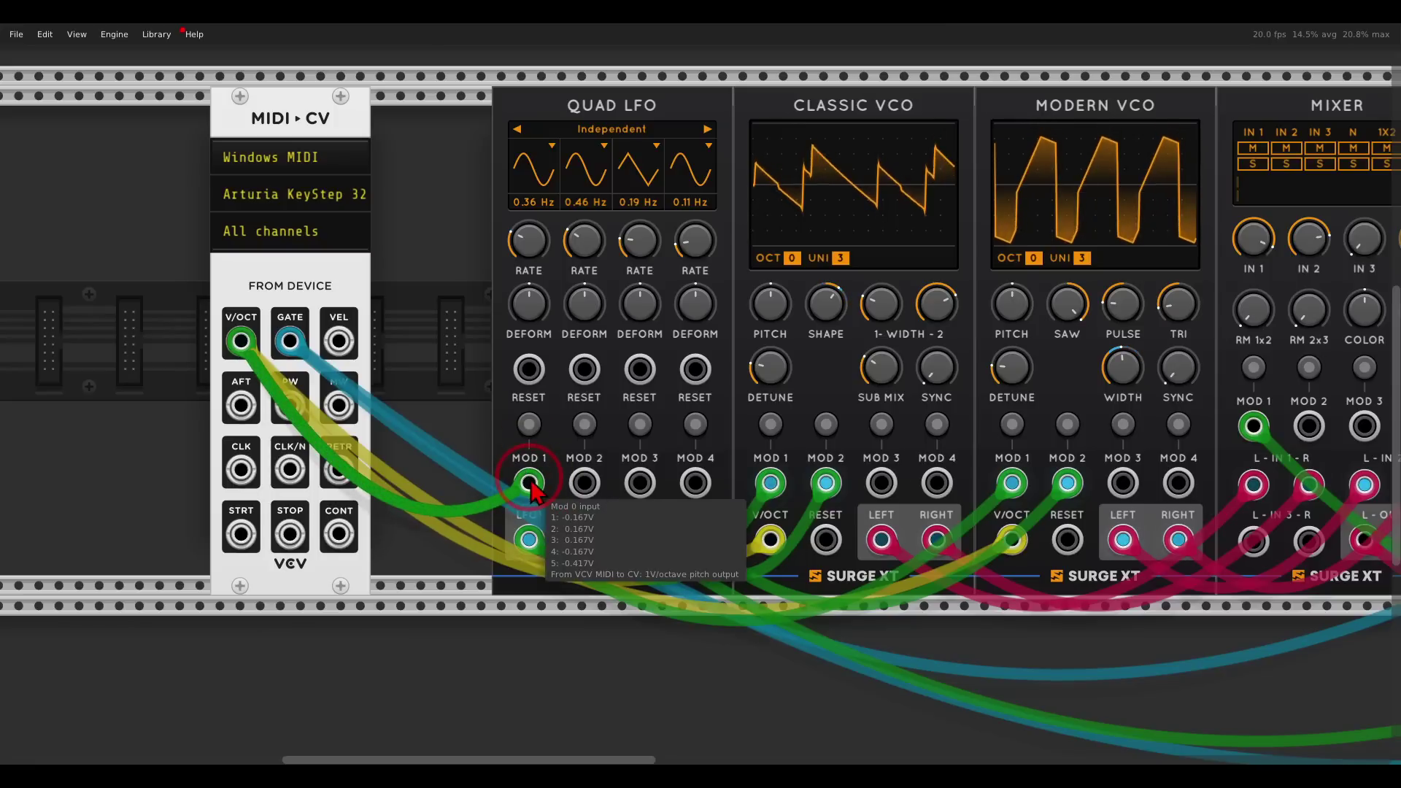
pyautogui.click(529, 423)
pyautogui.moveTo(528, 241); pyautogui.dragTo(699, 229)
pyautogui.click(529, 424)
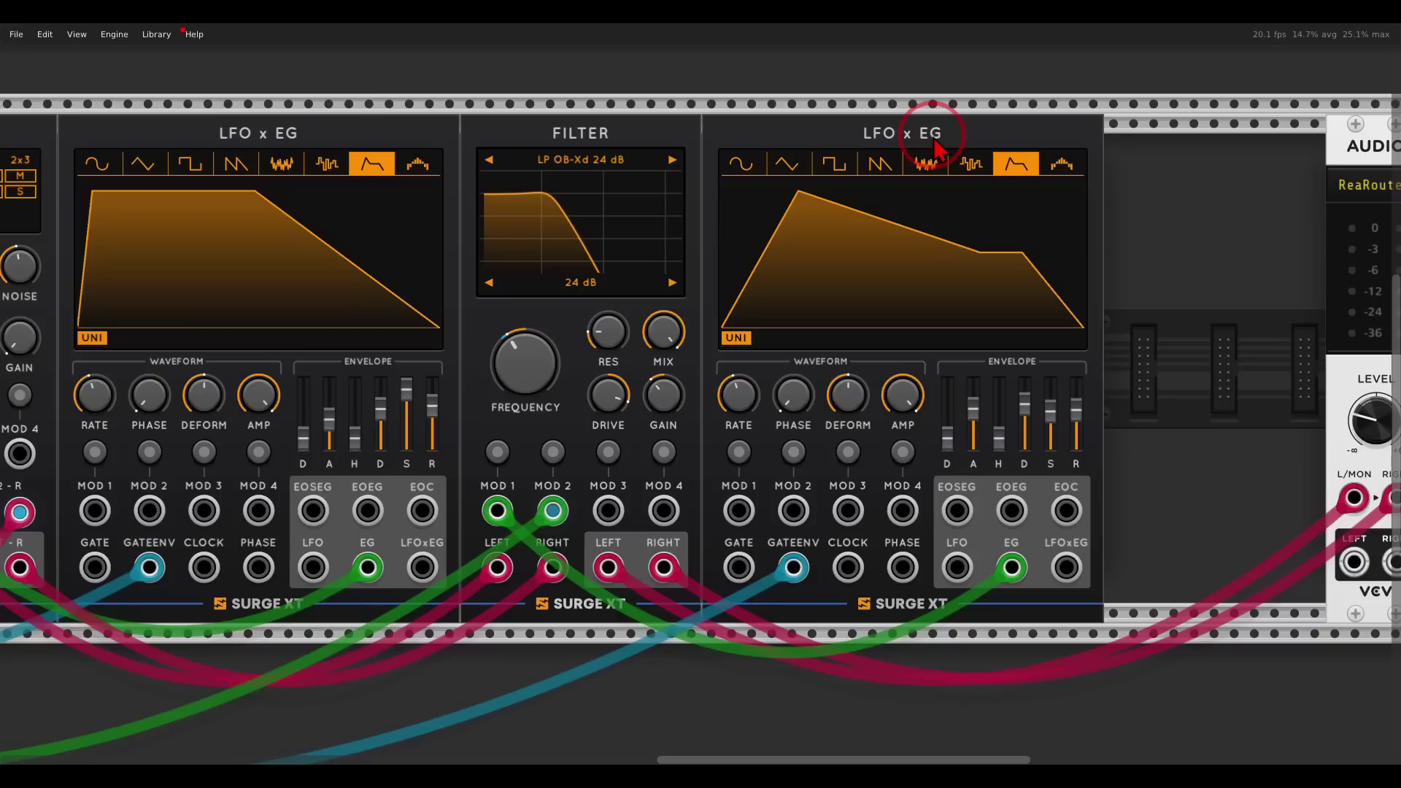
# - Switch the filter's LFO x EG to the sine waveform and move its filter modulation cable from EG to LFOxEG
pyautogui.click(741, 165)
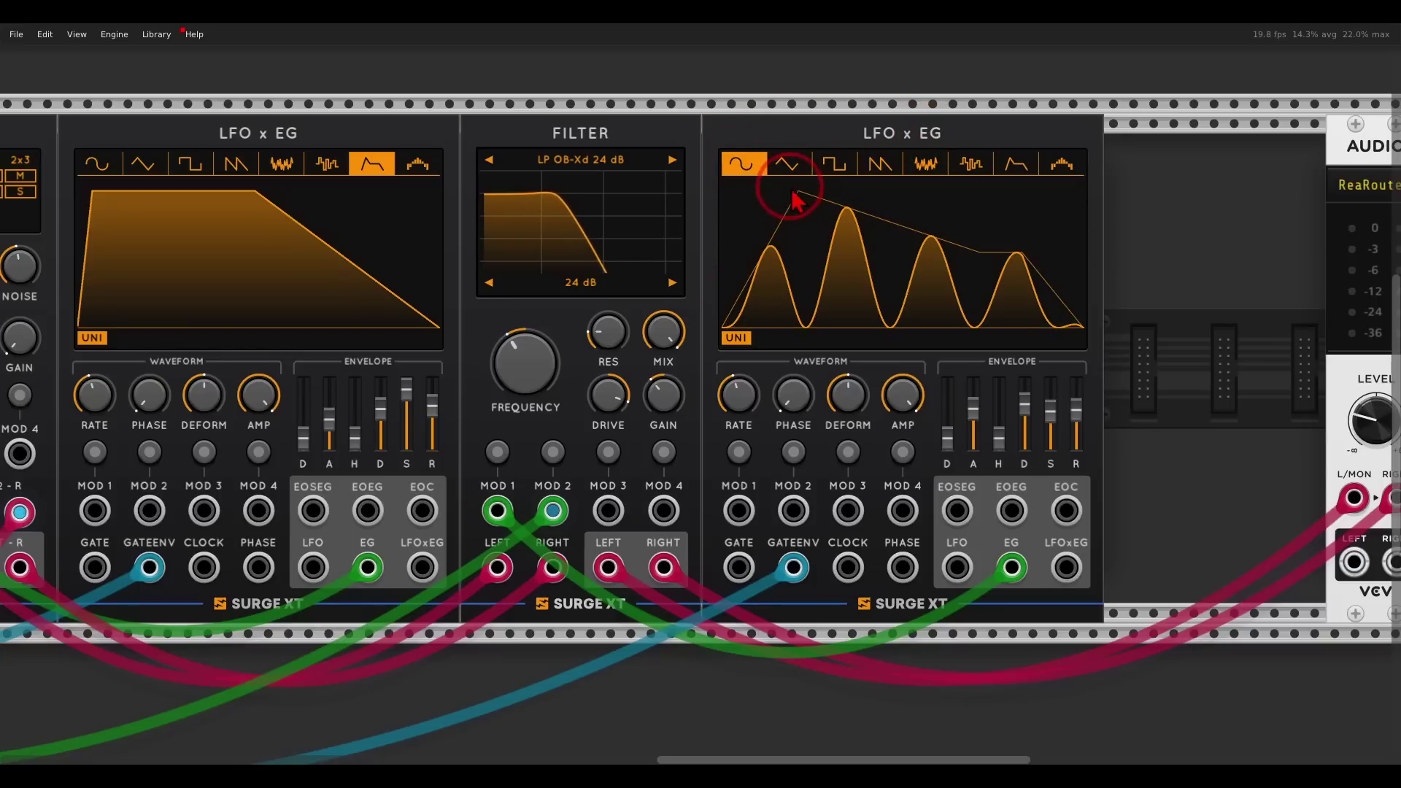
pyautogui.click(1011, 163)
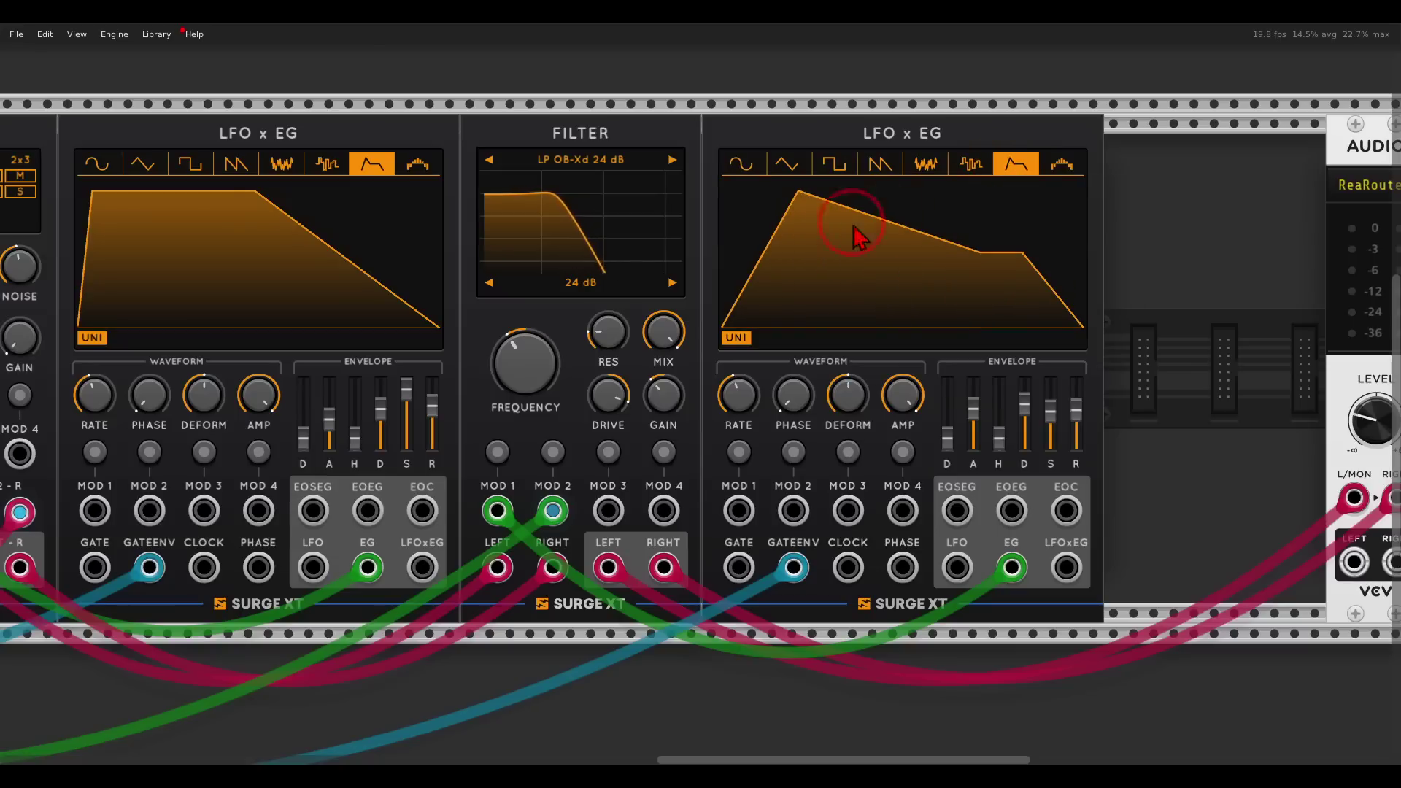
pyautogui.click(744, 165)
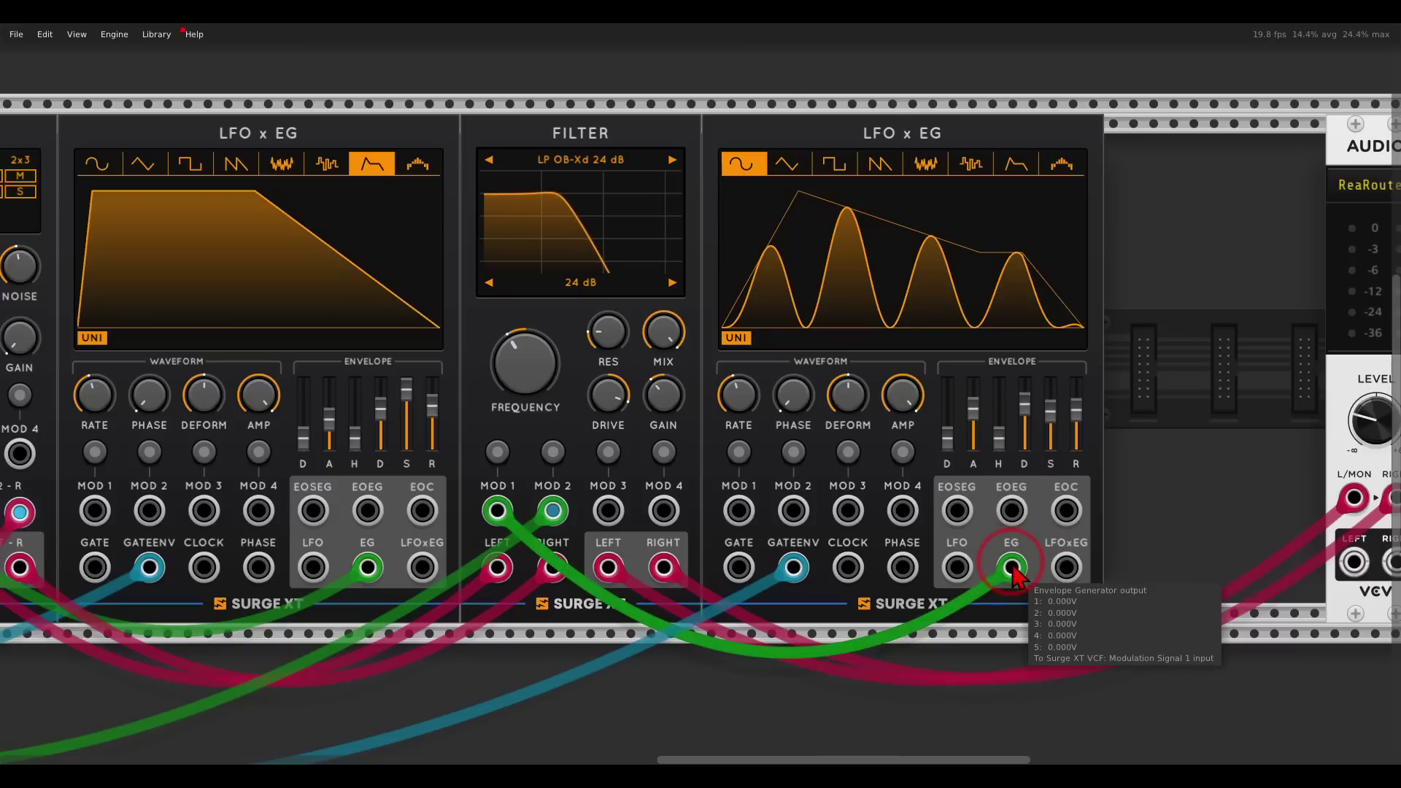
pyautogui.moveTo(1012, 572); pyautogui.dragTo(1066, 568)
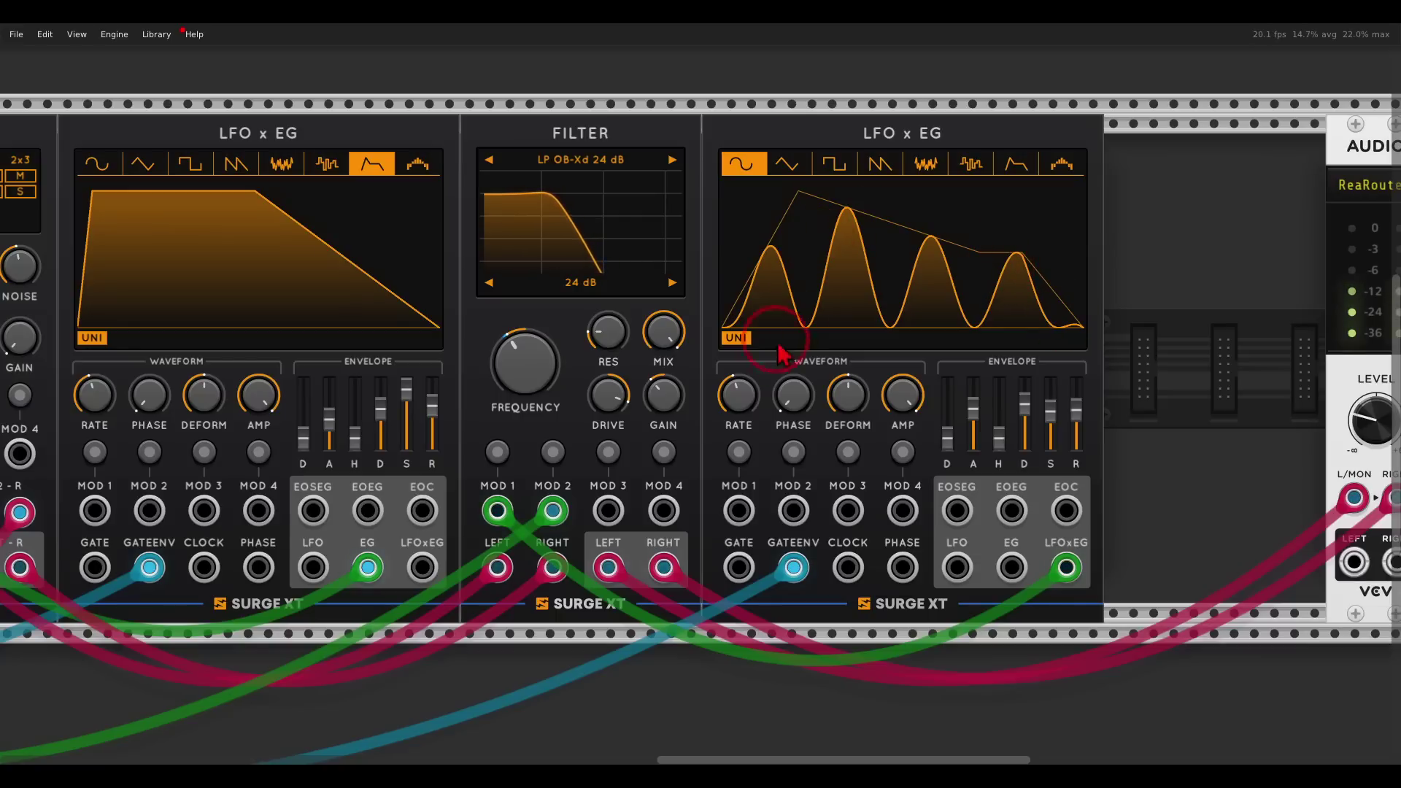
# - Speed up the filter's LFO x EG by setting its RATE to about 4.16 Hz
pyautogui.moveTo(738, 387); pyautogui.dragTo(735, 374)
pyautogui.moveTo(517, 365); pyautogui.dragTo(514, 390)
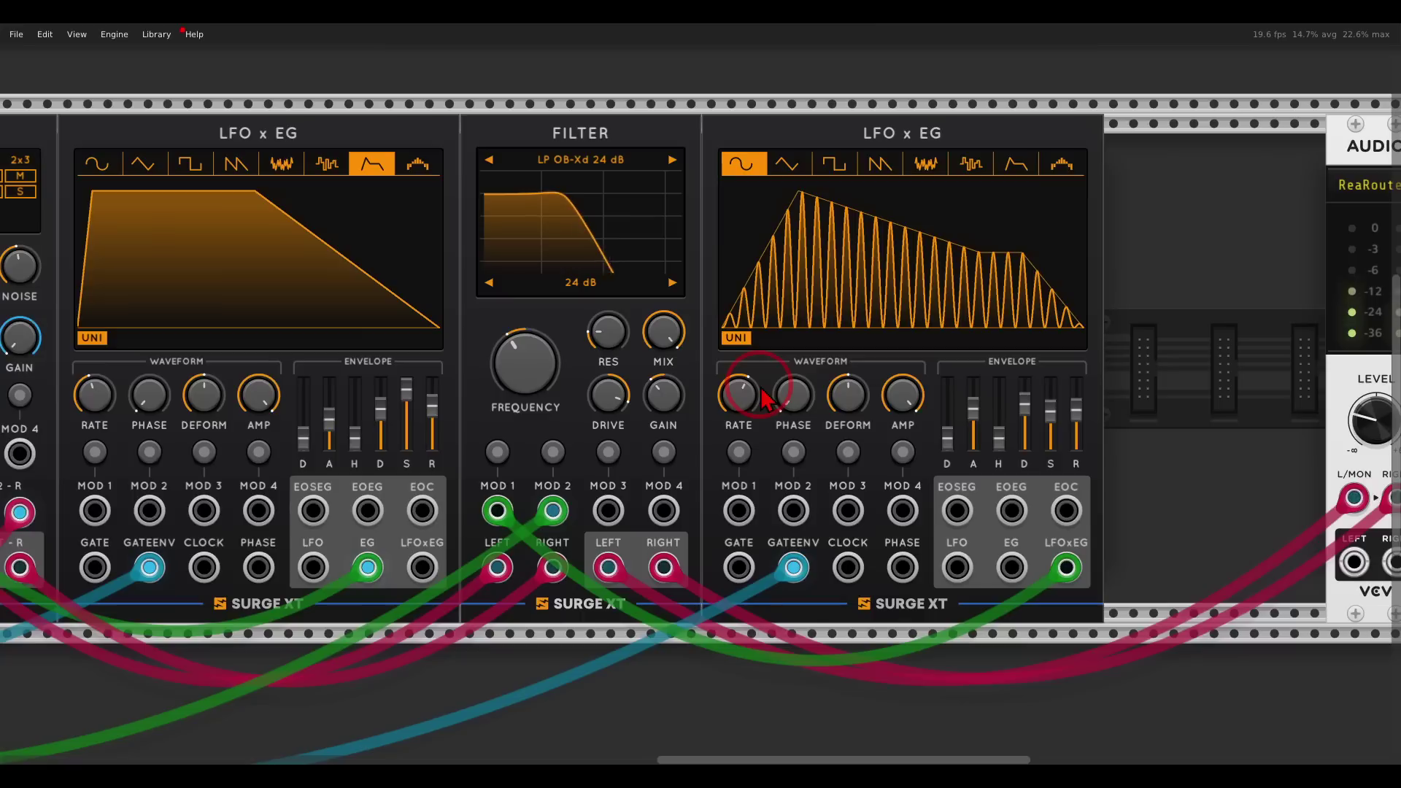
pyautogui.moveTo(758, 400)
pyautogui.moveTo(759, 400); pyautogui.dragTo(750, 411)
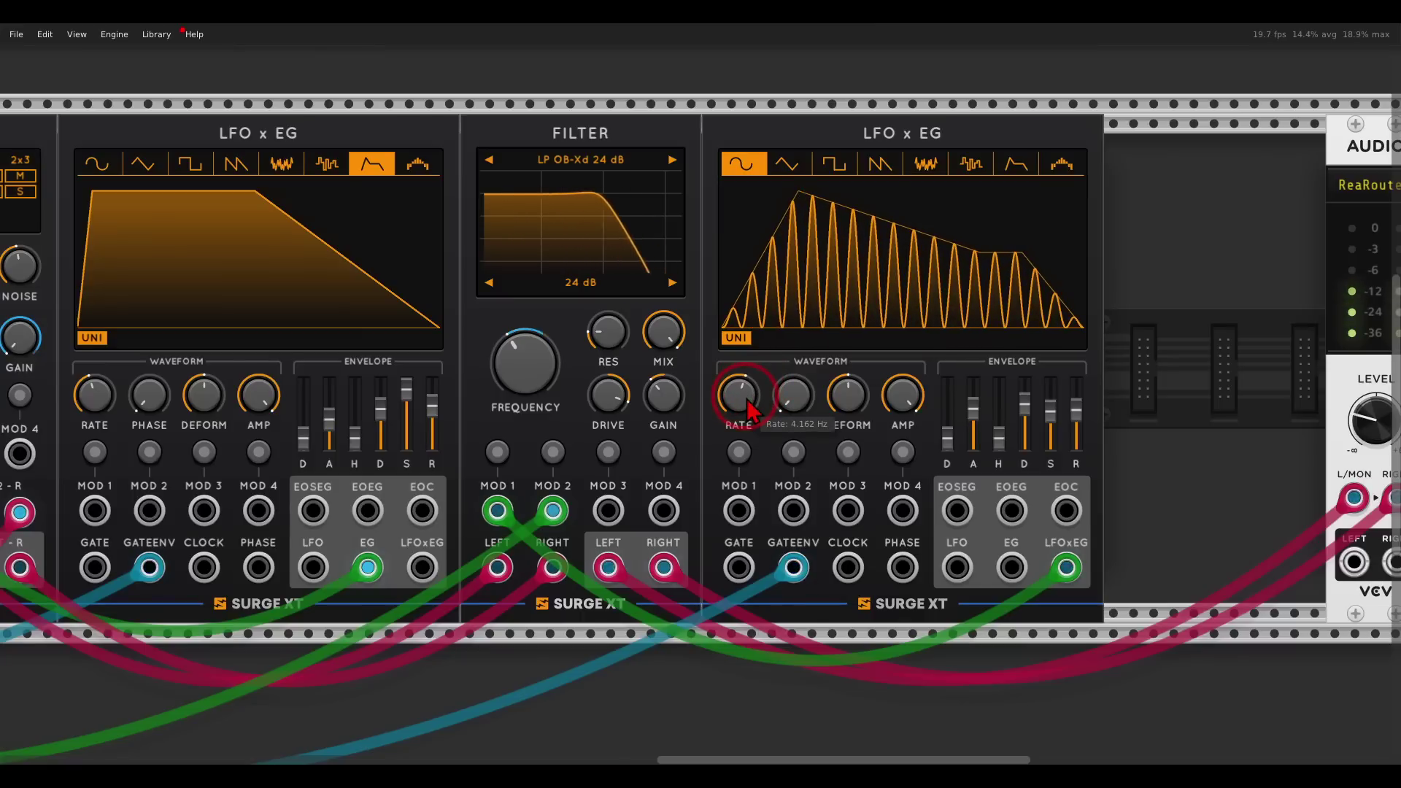
# - Slightly lower the filter LFO x EG's envelope sustain and decay, and raise its RATE to about 10.9 Hz
pyautogui.moveTo(1053, 430)
pyautogui.moveTo(1053, 431); pyautogui.dragTo(1027, 431)
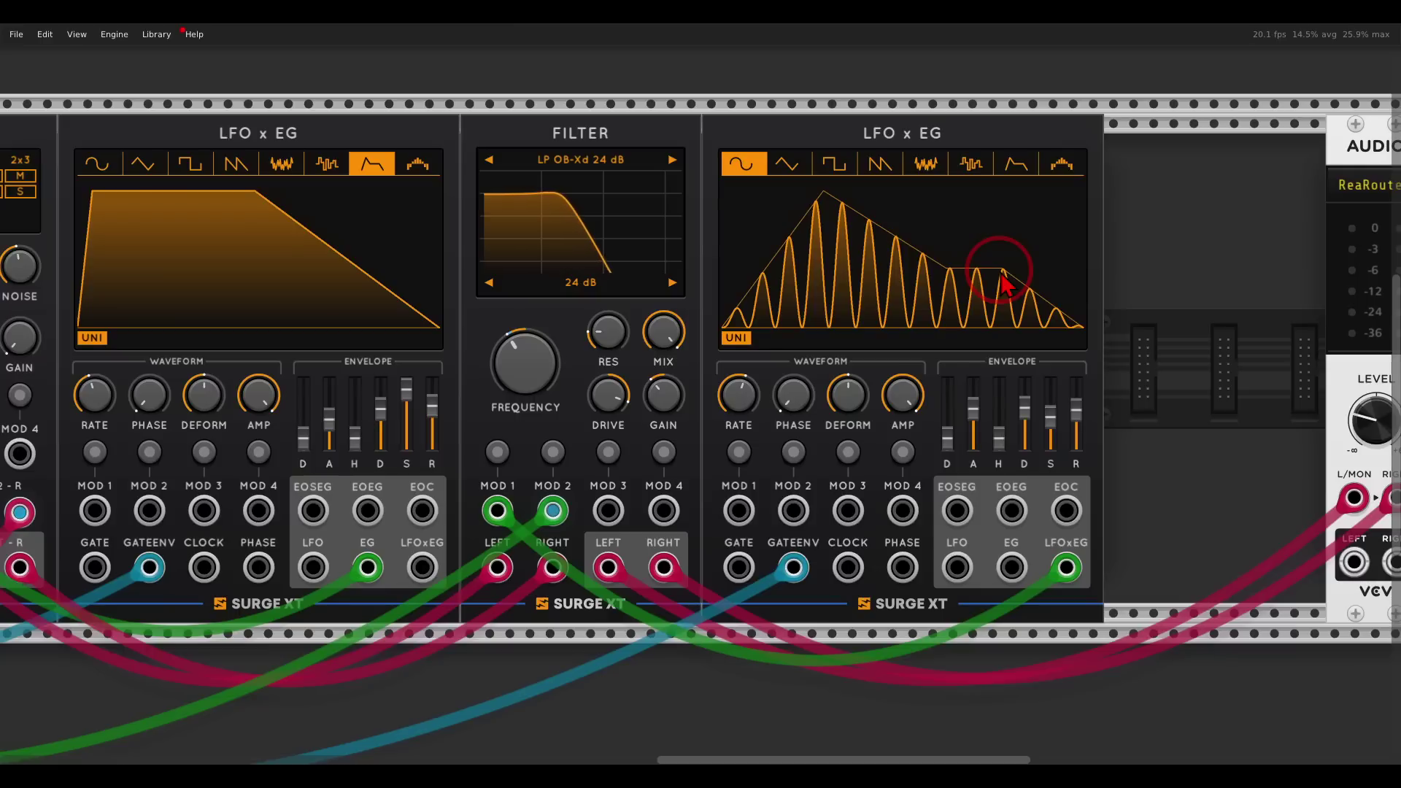
pyautogui.moveTo(740, 394)
pyautogui.mouseDown()
pyautogui.moveTo(743, 414)
pyautogui.moveTo(740, 398)
pyautogui.mouseUp()
pyautogui.moveTo(746, 428)
pyautogui.mouseDown()
pyautogui.moveTo(734, 398)
pyautogui.moveTo(741, 432)
pyautogui.moveTo(731, 408)
pyautogui.mouseUp()
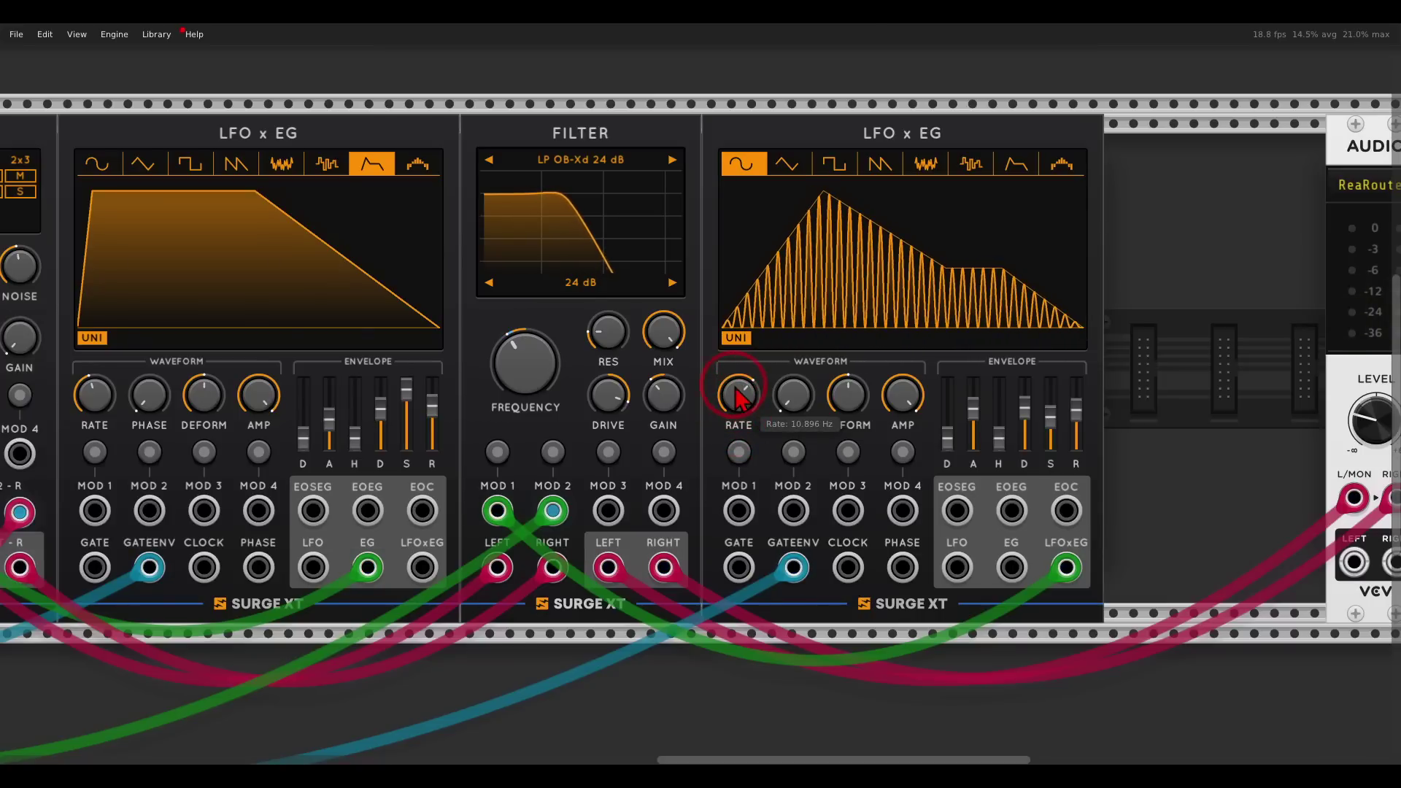
# - Add another LFO x EG below the filter's LFO, feed its GATEENV from the gate signal, and patch its EG into the upper LFO's MOD 1
pyautogui.scroll(-5, 738, 398)
pyautogui.scroll(-2, 751, 445)
pyautogui.rightClick(766, 491)
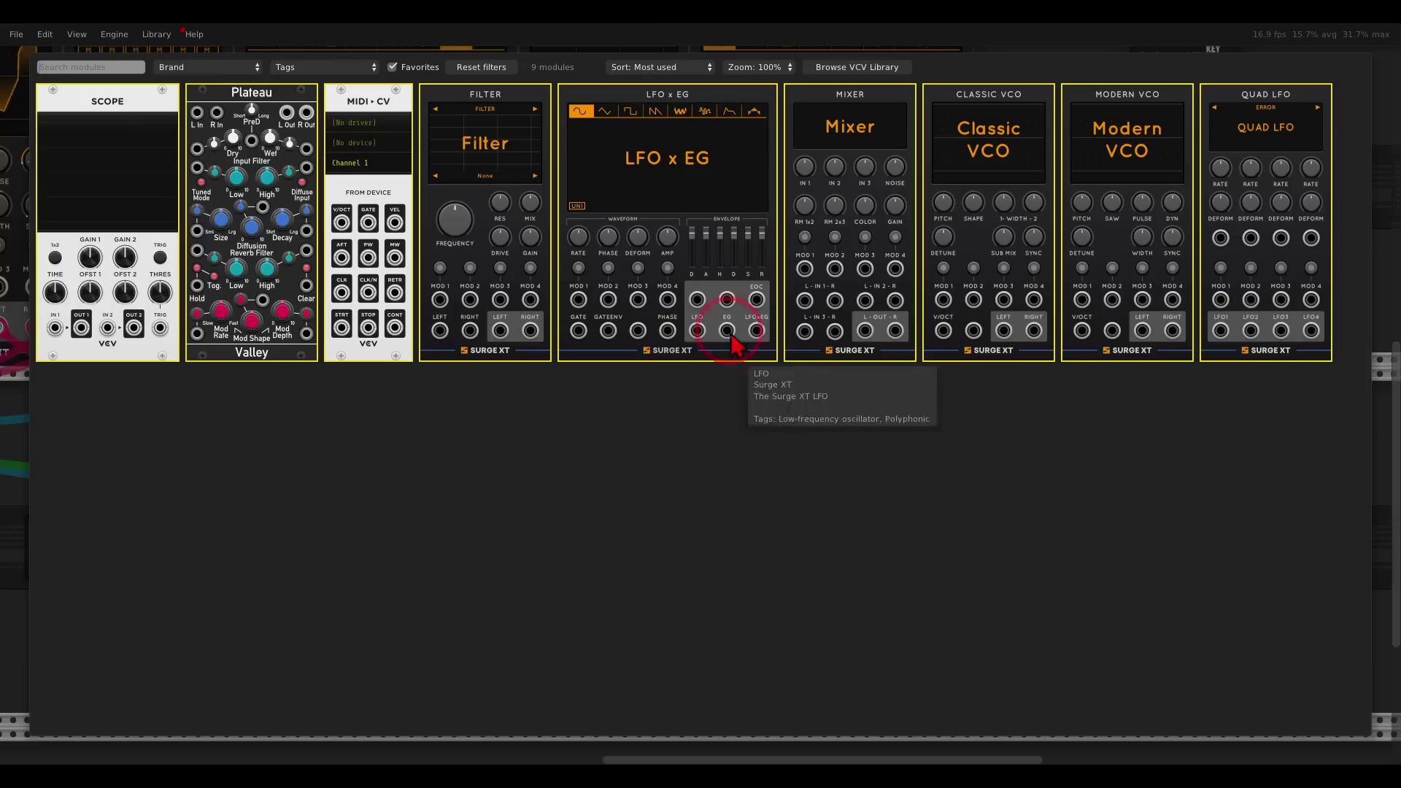
pyautogui.moveTo(666, 197); pyautogui.dragTo(831, 467)
pyautogui.moveTo(753, 328); pyautogui.dragTo(753, 687)
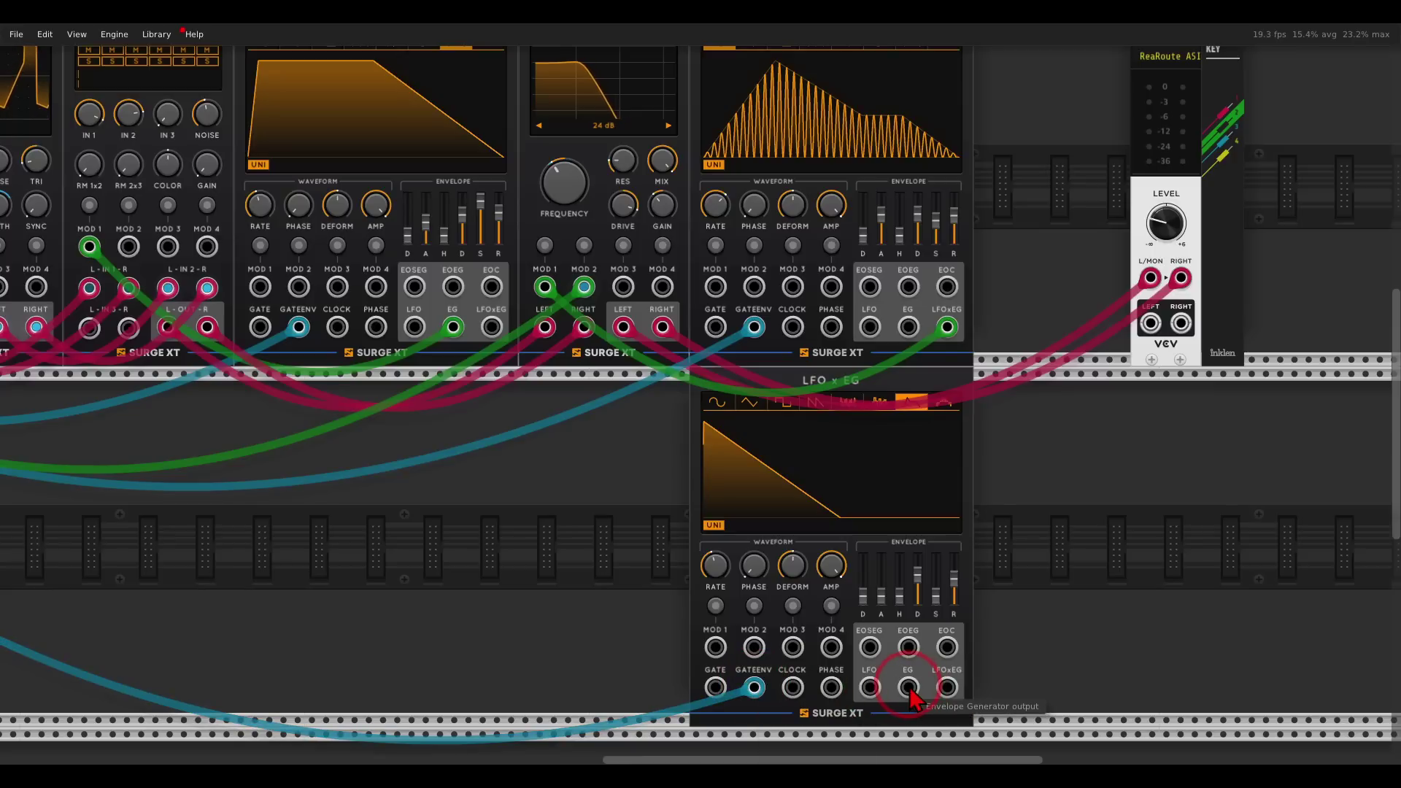
pyautogui.moveTo(910, 693); pyautogui.dragTo(716, 288)
# - Set the filter LFO's RATE to 0.456 Hz and assign MOD 1 to modulate the rate upward
pyautogui.scroll(2, 731, 303)
pyautogui.scroll(5, 759, 357)
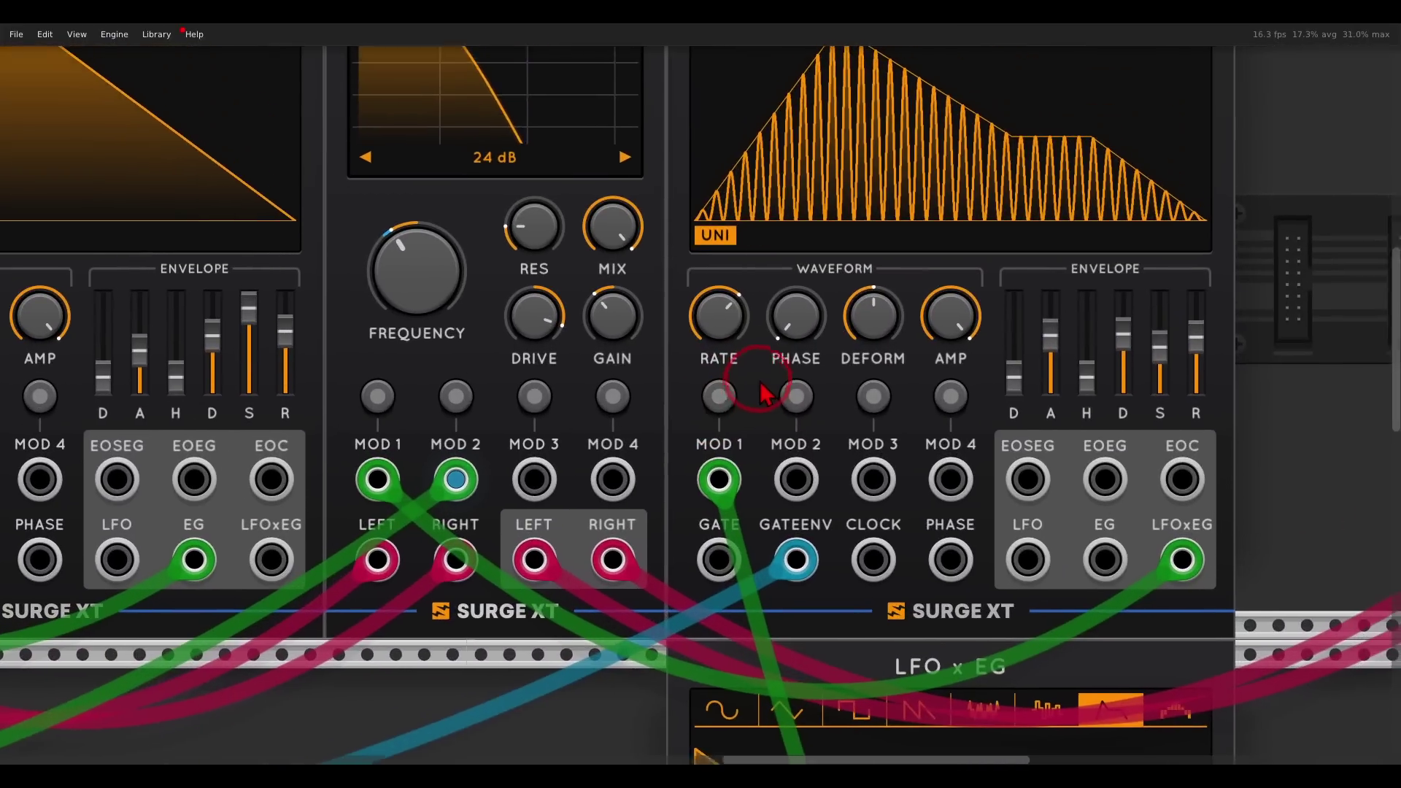
pyautogui.scroll(2, 758, 394)
pyautogui.moveTo(722, 403)
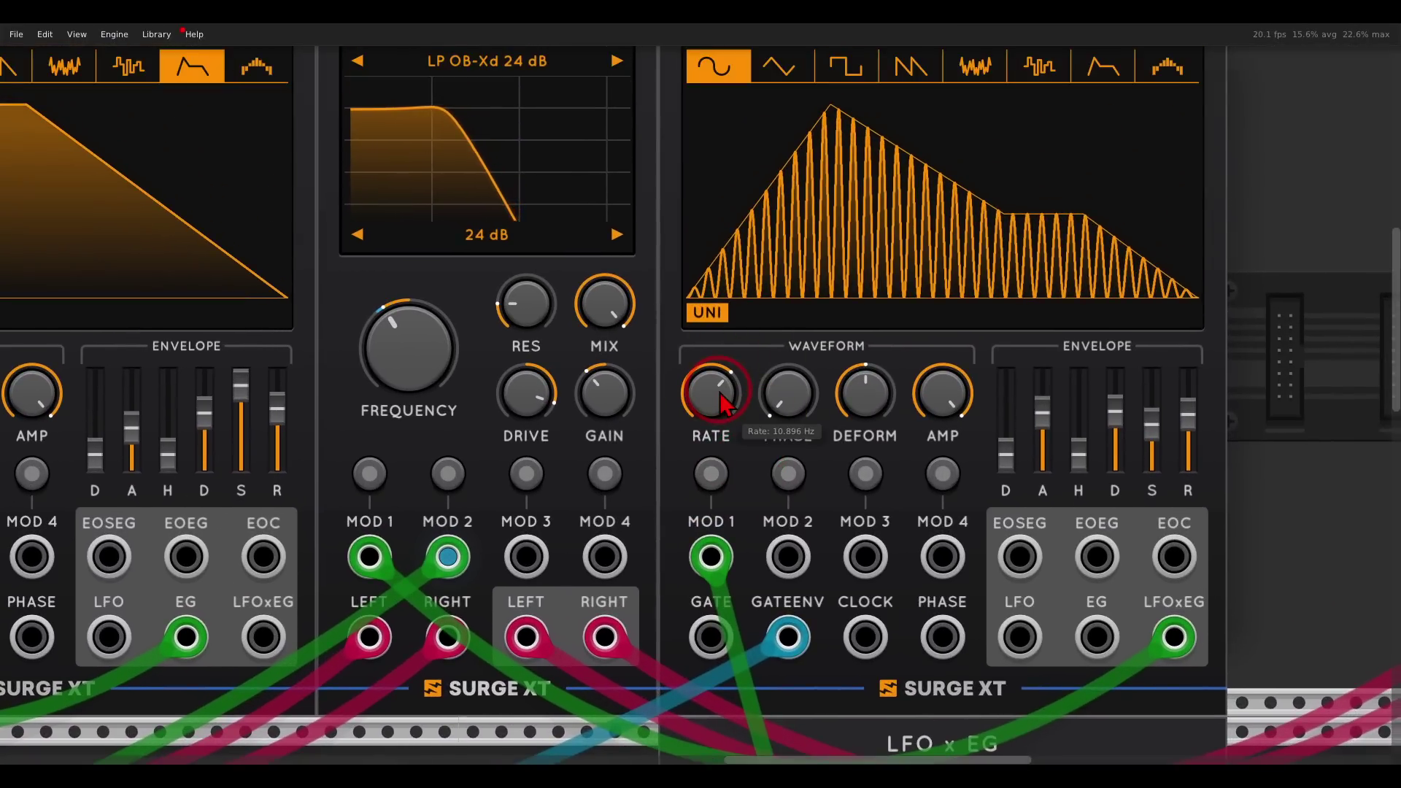
pyautogui.moveTo(722, 403); pyautogui.dragTo(728, 471)
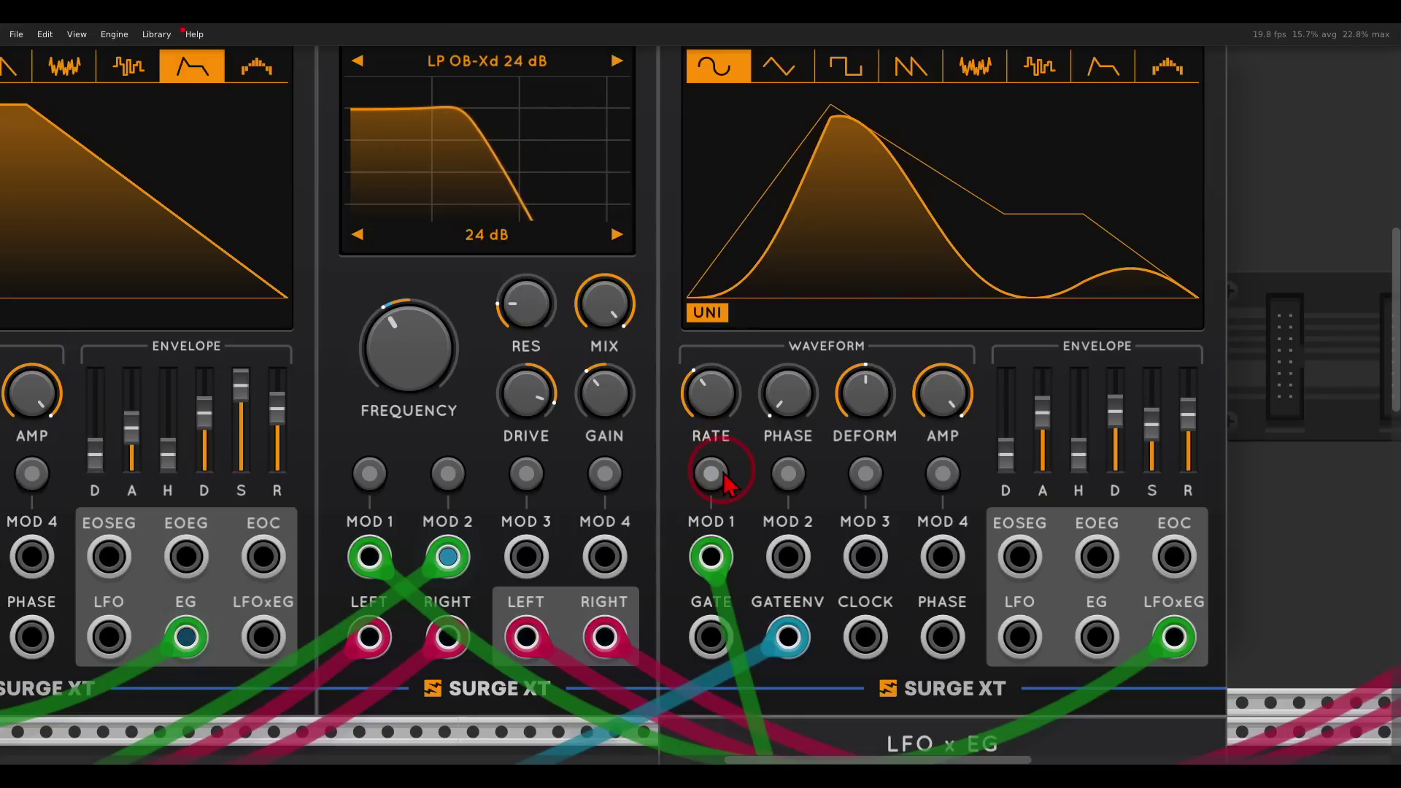
pyautogui.click(722, 475)
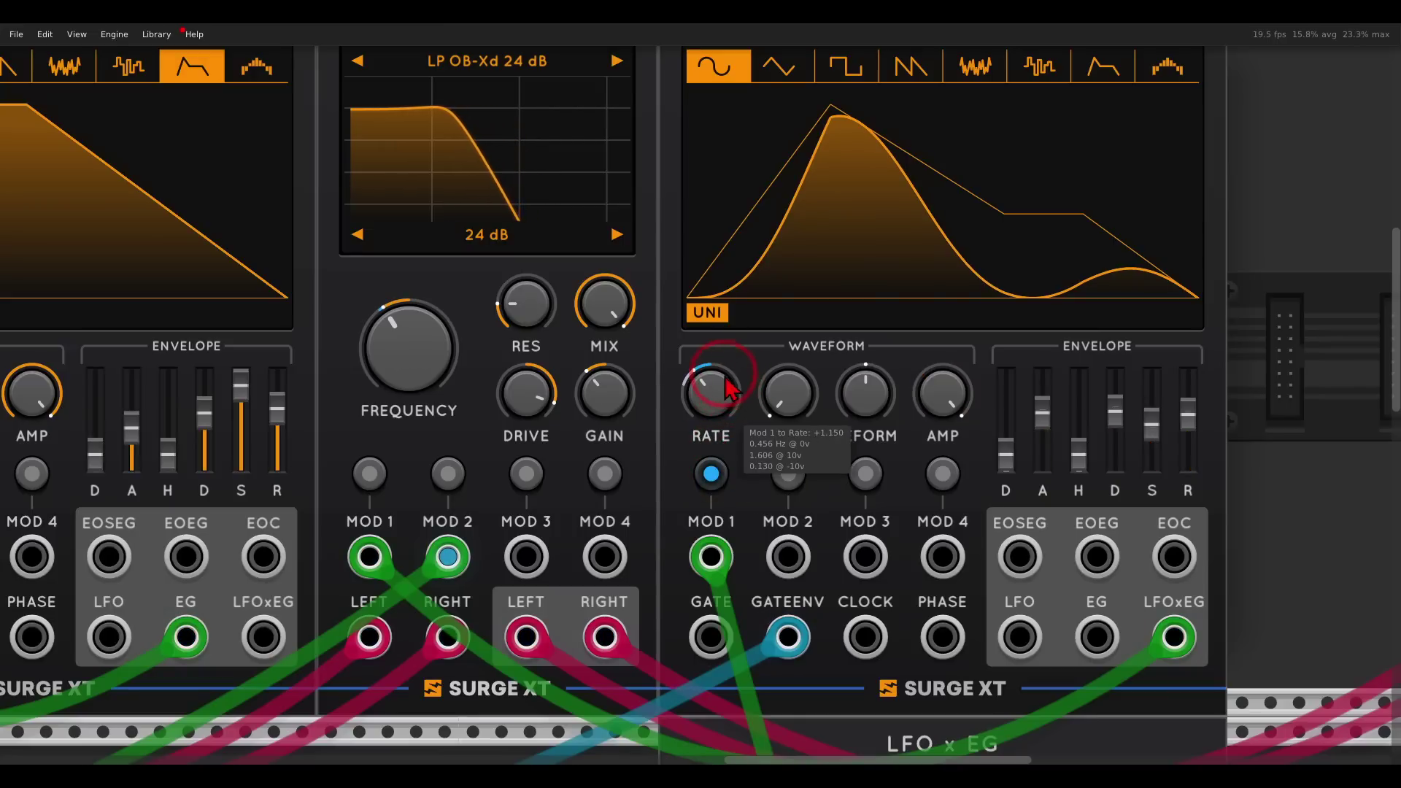
pyautogui.moveTo(726, 375); pyautogui.dragTo(714, 382)
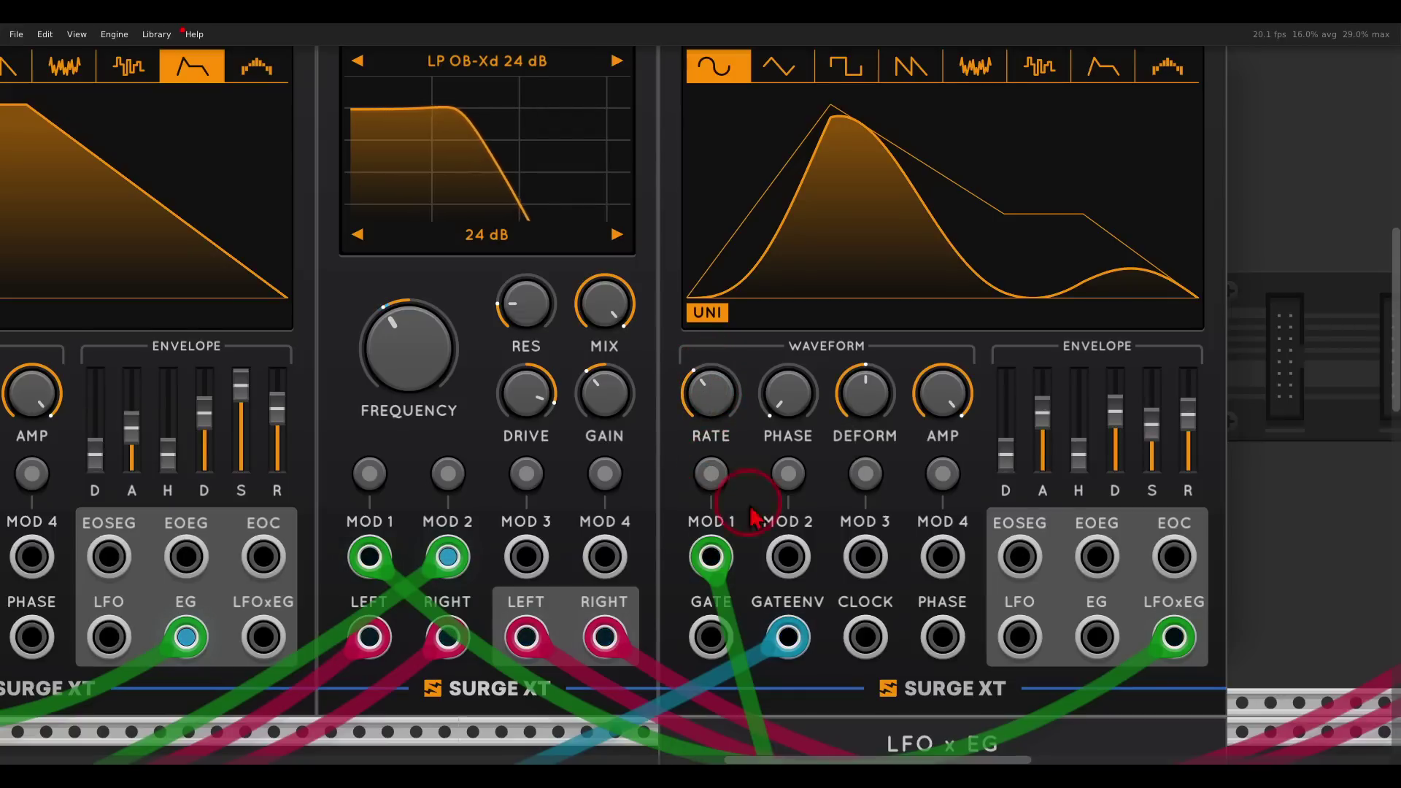
# - Set the new LFO x EG's envelope attack to about 0.011 s and lengthen its decay
pyautogui.scroll(-8, 759, 408)
pyautogui.hscroll(2, 759, 409)
pyautogui.scroll(-2, 808, 207)
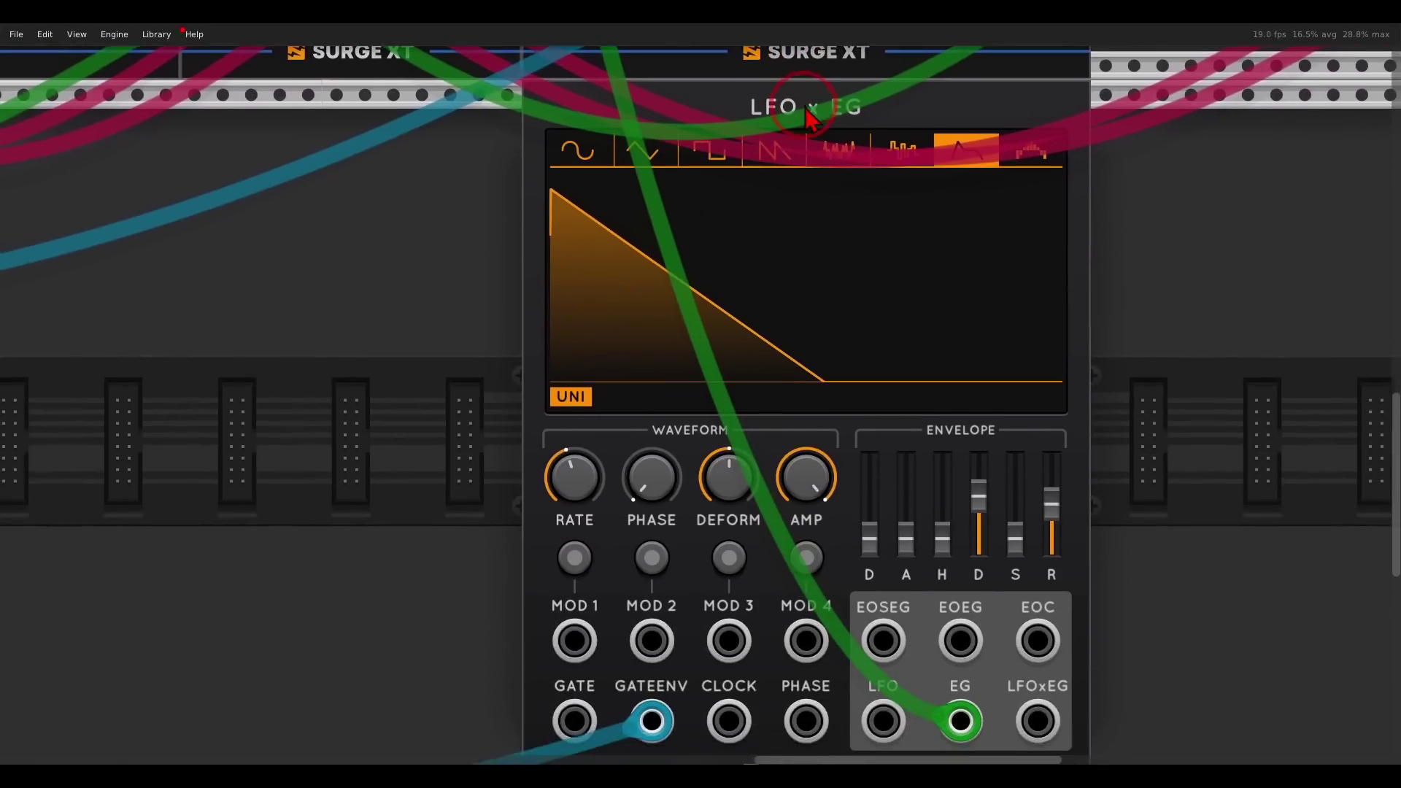
pyautogui.moveTo(900, 522); pyautogui.dragTo(906, 526)
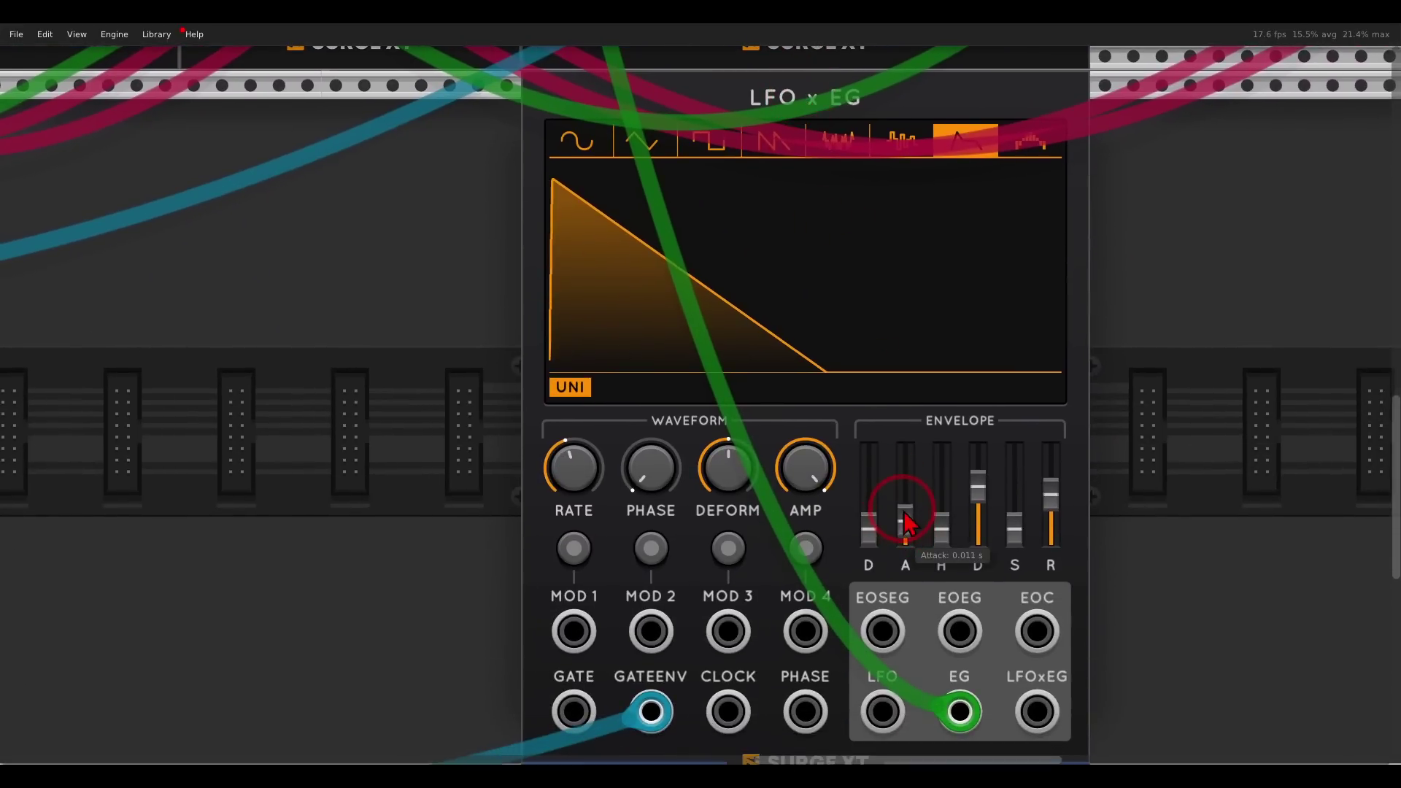
pyautogui.moveTo(976, 496); pyautogui.dragTo(971, 484)
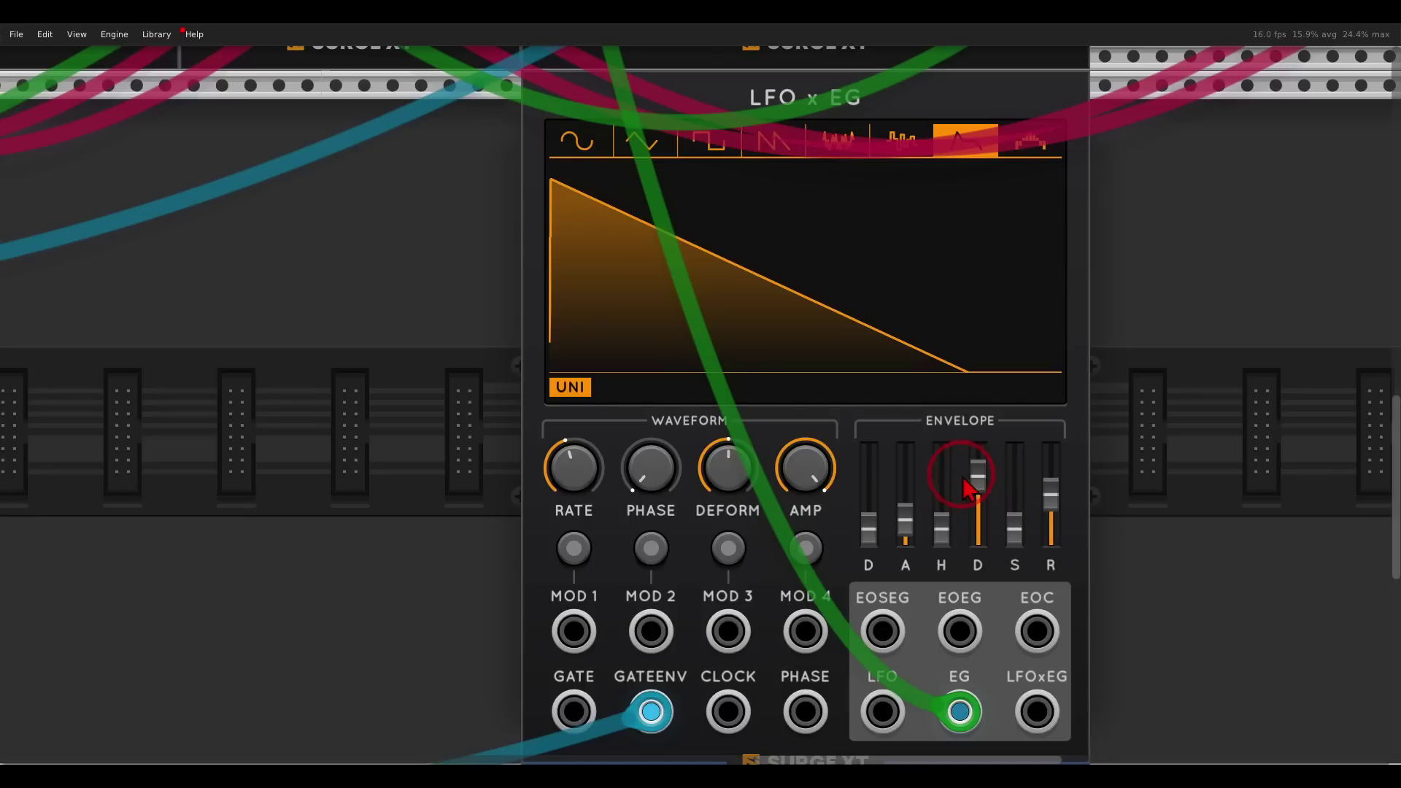
# - Fine-tune the filter LFO's MOD 1 to RATE modulation depth to about +12.2
pyautogui.scroll(8, 759, 379)
pyautogui.hscroll(-2, 704, 362)
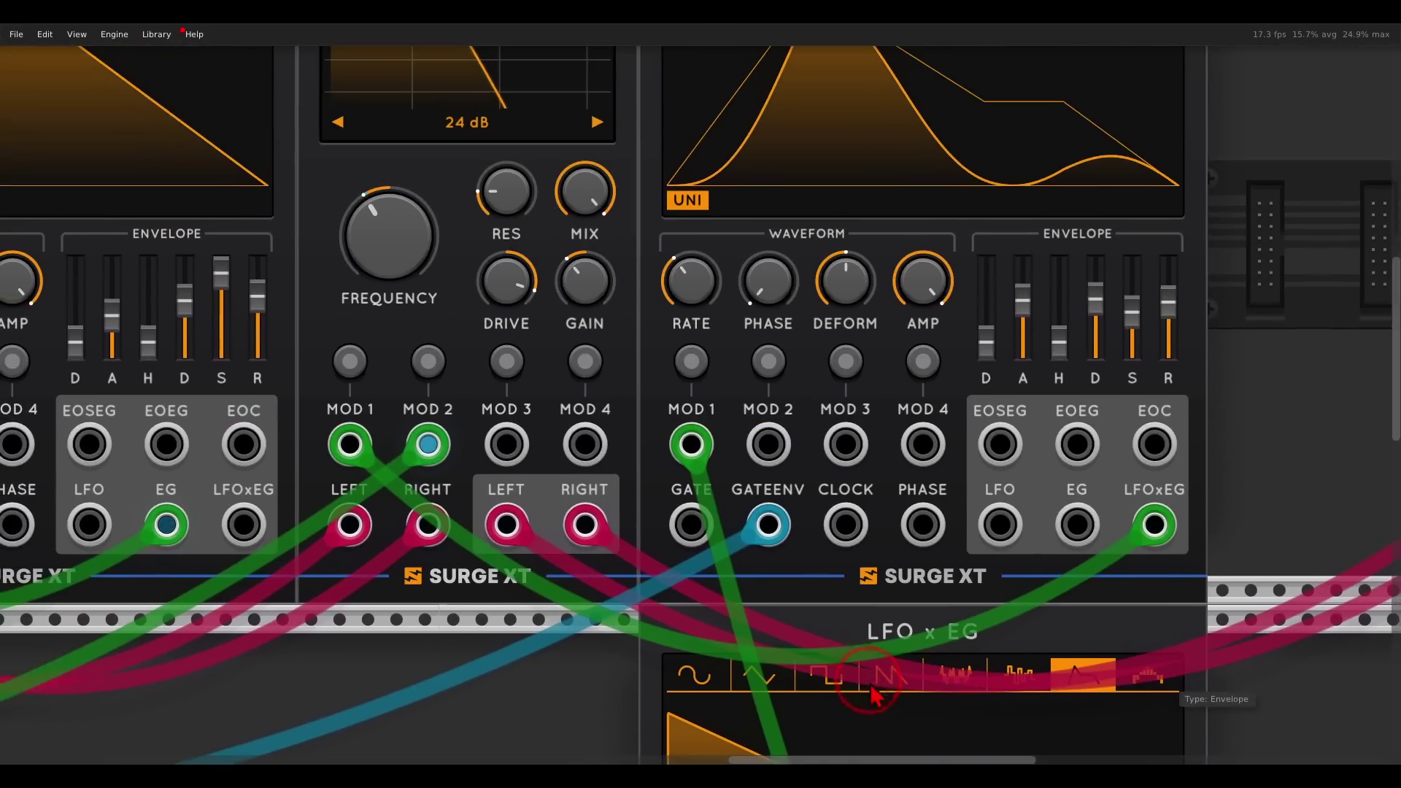
pyautogui.scroll(2, 704, 362)
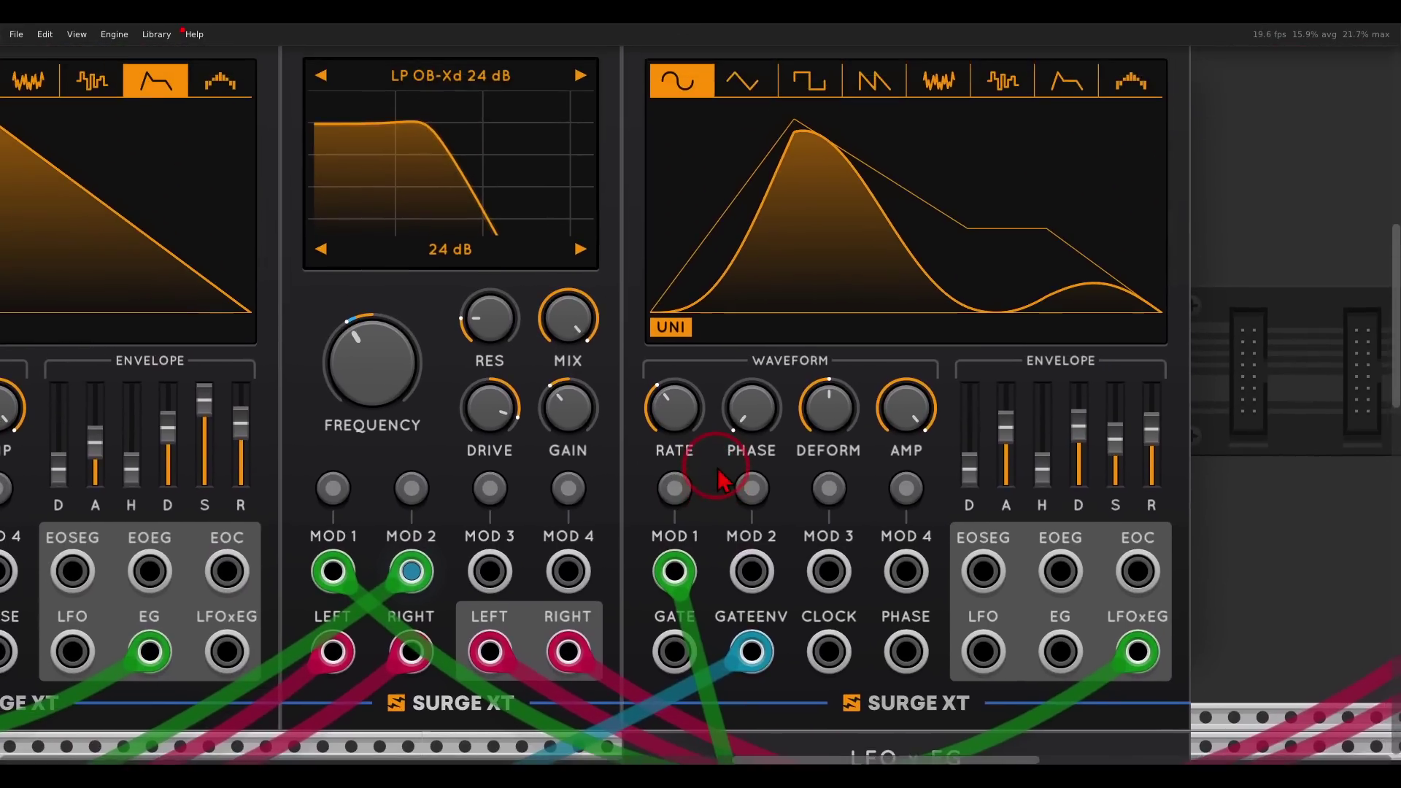
pyautogui.click(674, 488)
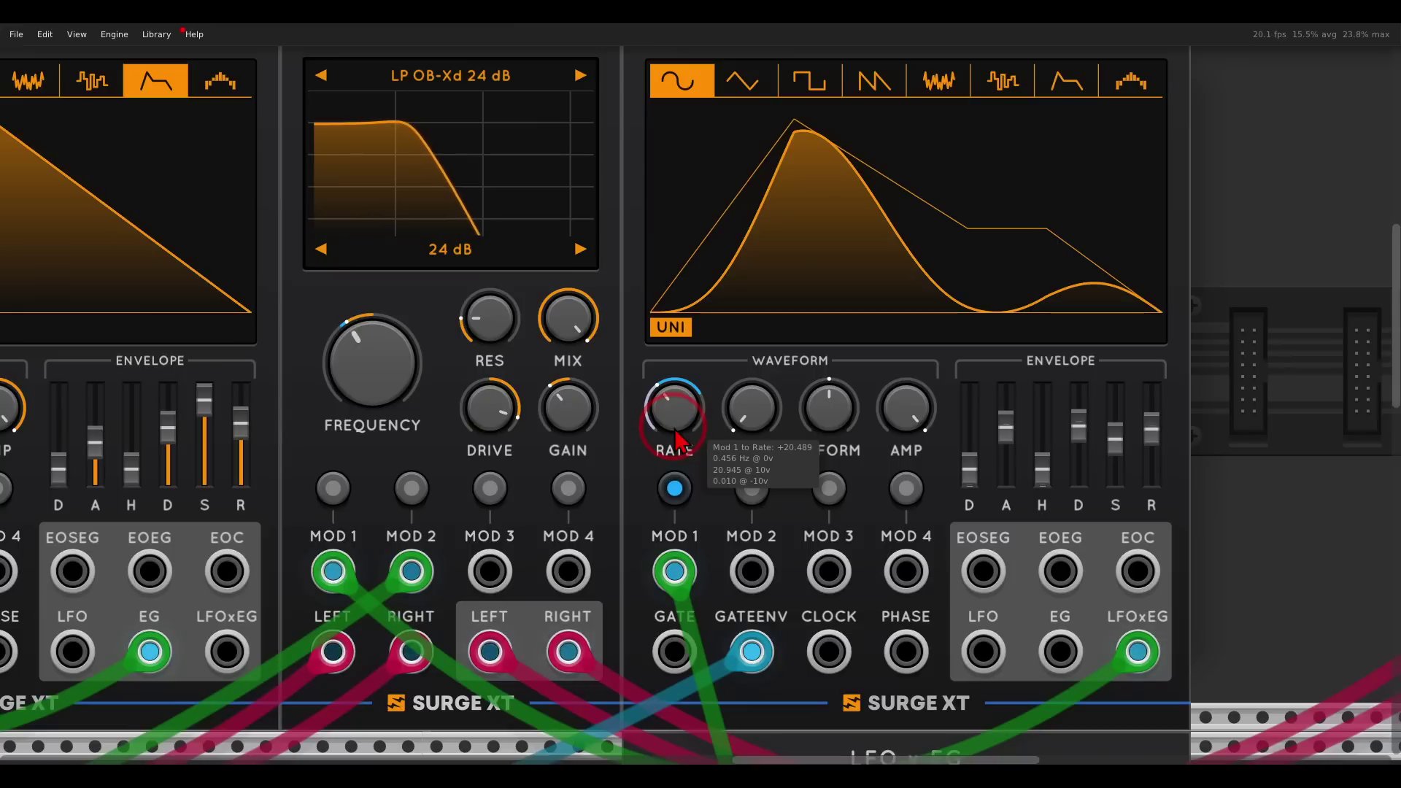
pyautogui.click(674, 488)
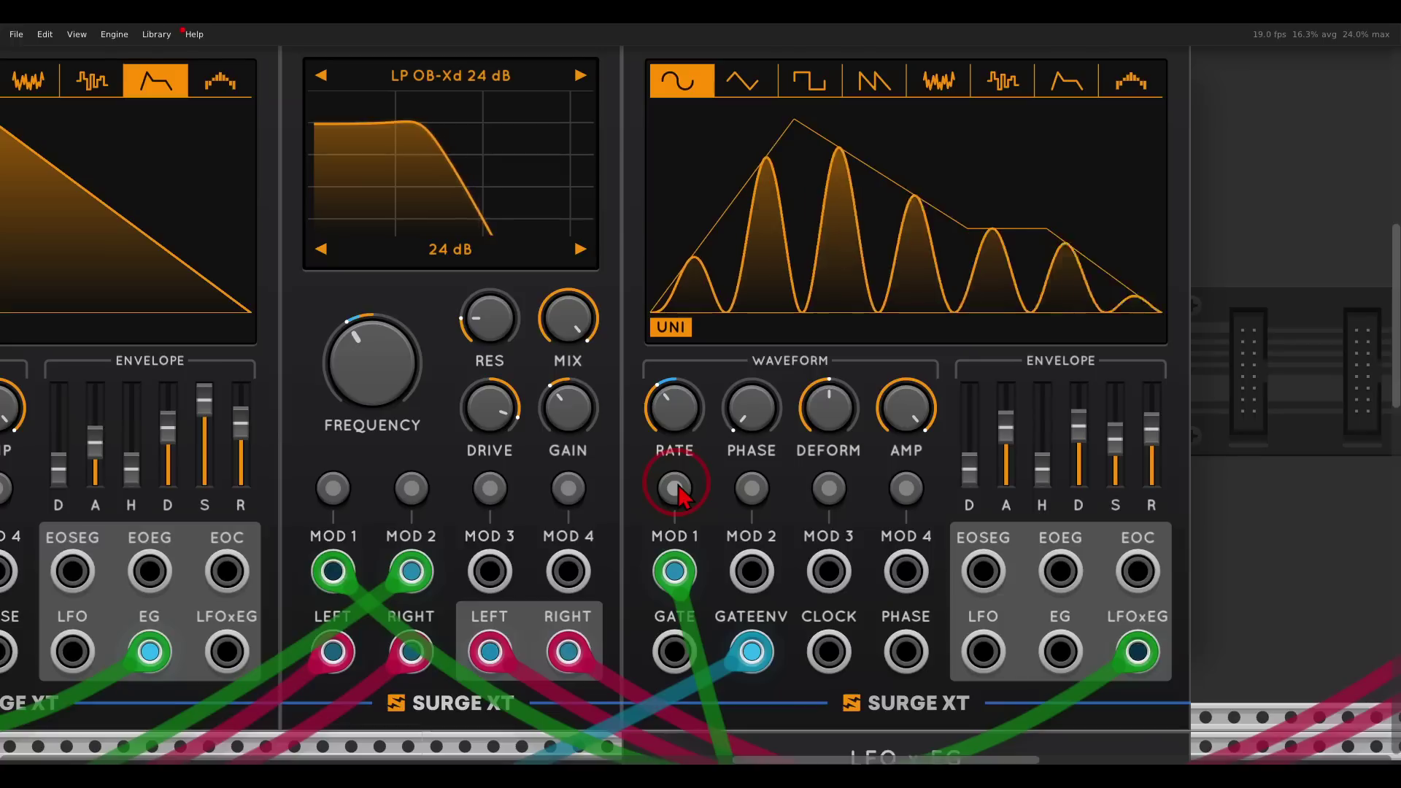
pyautogui.moveTo(680, 498); pyautogui.dragTo(680, 427)
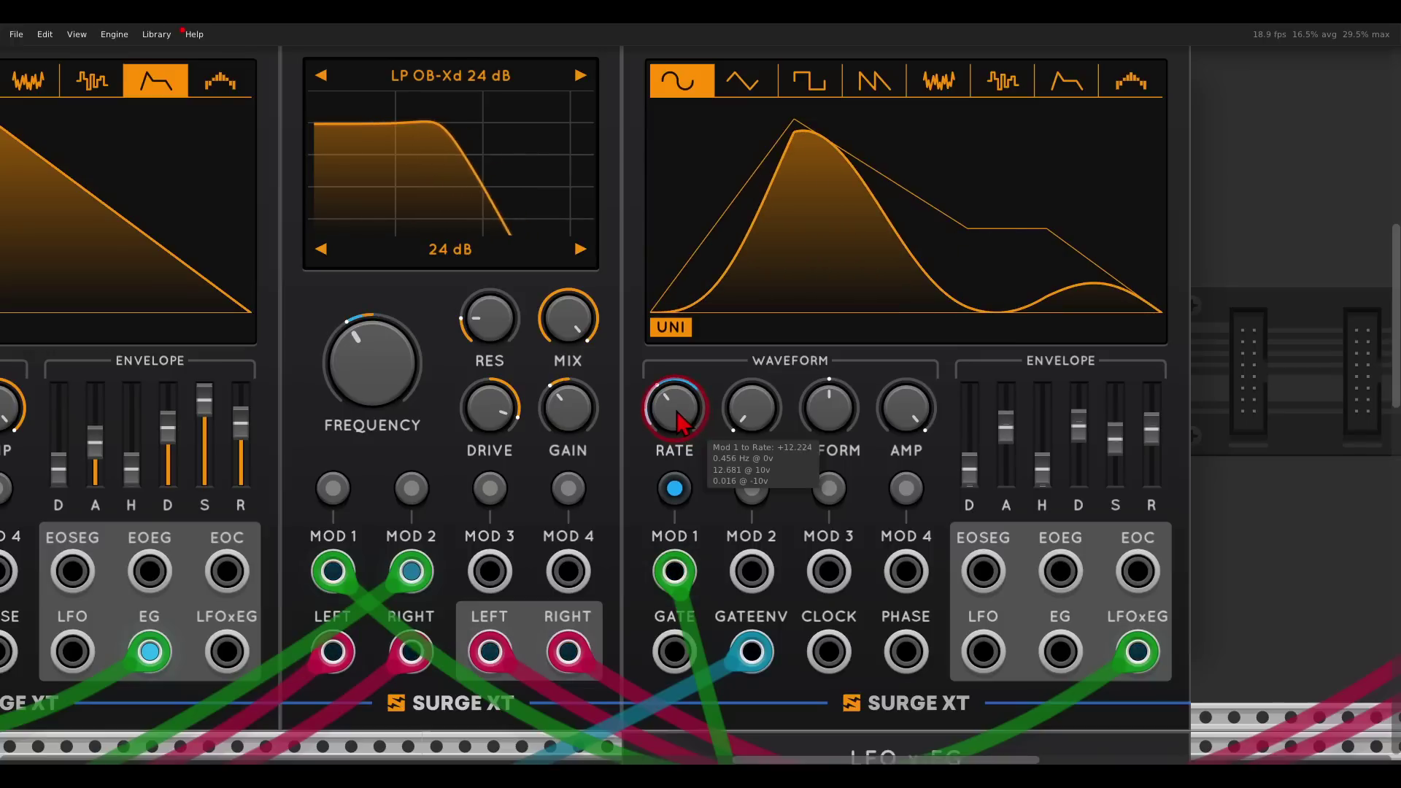
pyautogui.click(674, 487)
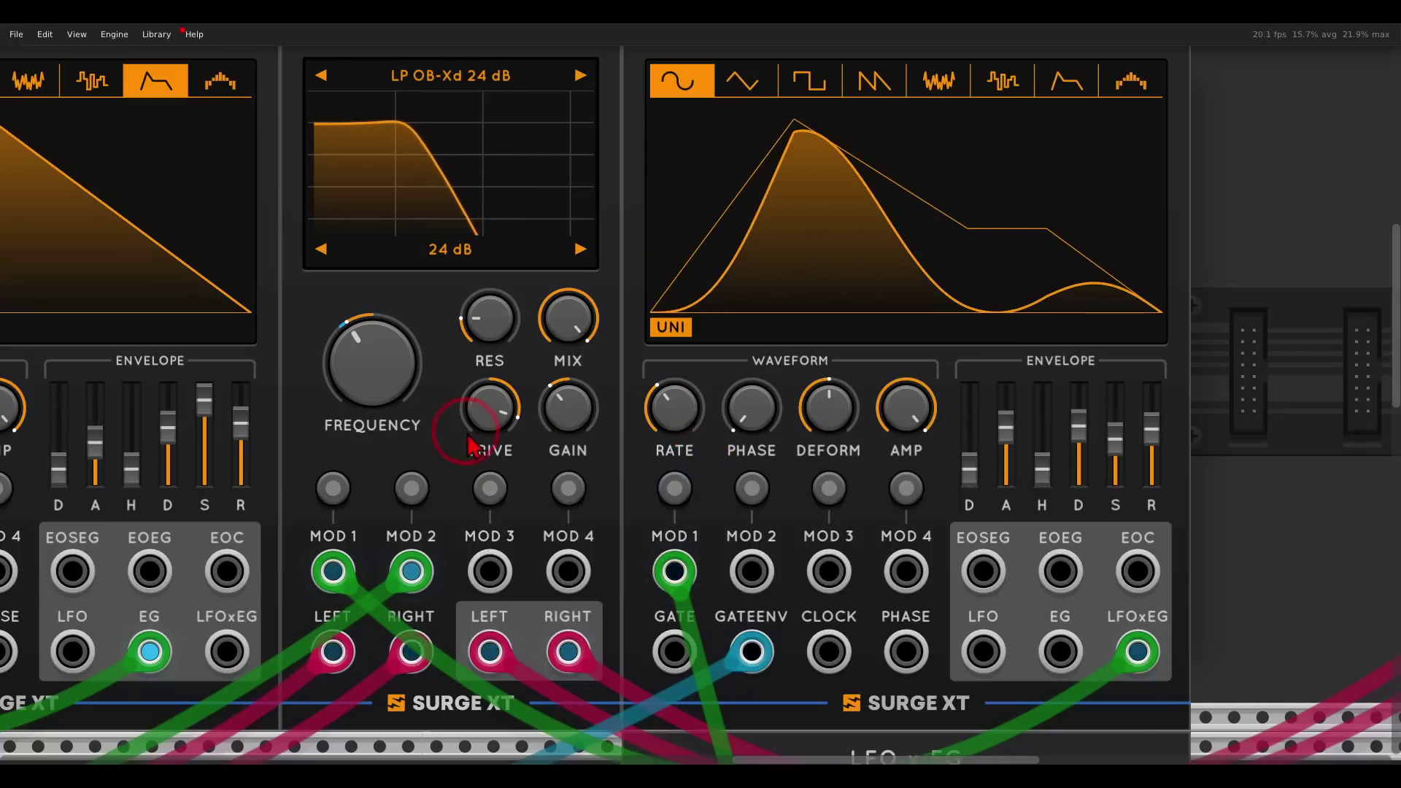
# - Adjust MOD 1's modulation of the Filter's FREQUENCY and raise the base frequency to about 303.5 Hz
pyautogui.click(333, 487)
pyautogui.moveTo(370, 412); pyautogui.dragTo(363, 374)
pyautogui.click(333, 487)
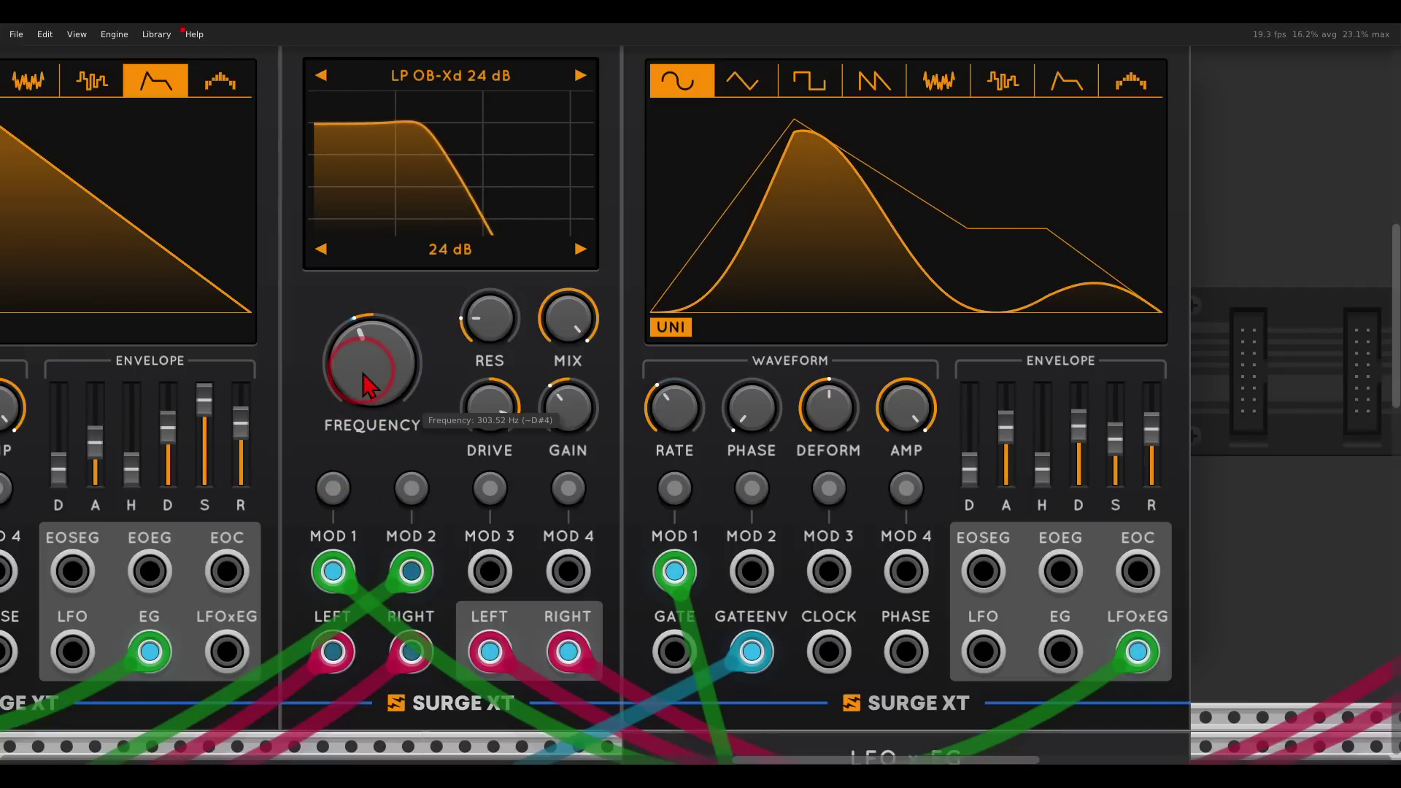
# - Lower the Filter's GAIN to about -10.07 dB
pyautogui.click(482, 318)
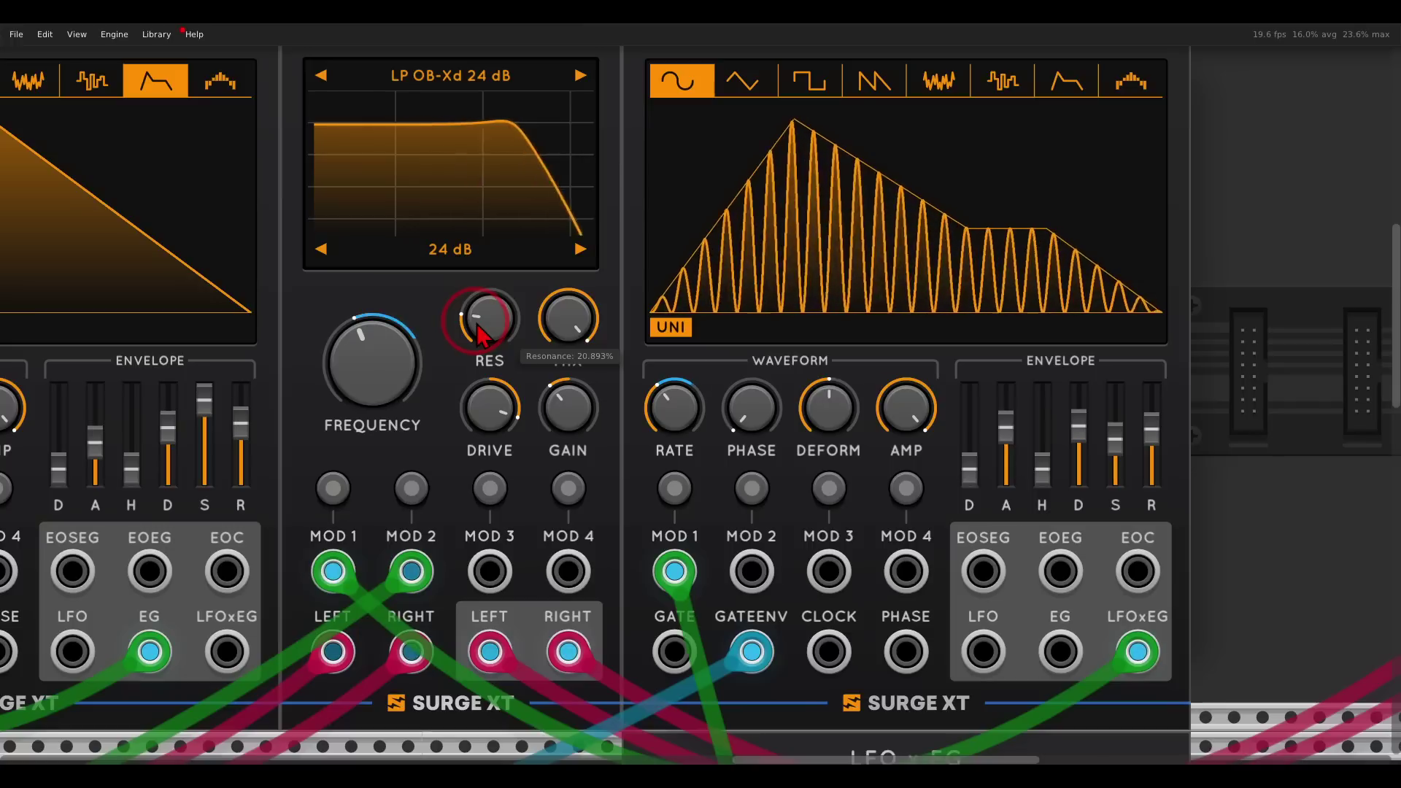
pyautogui.click(552, 410)
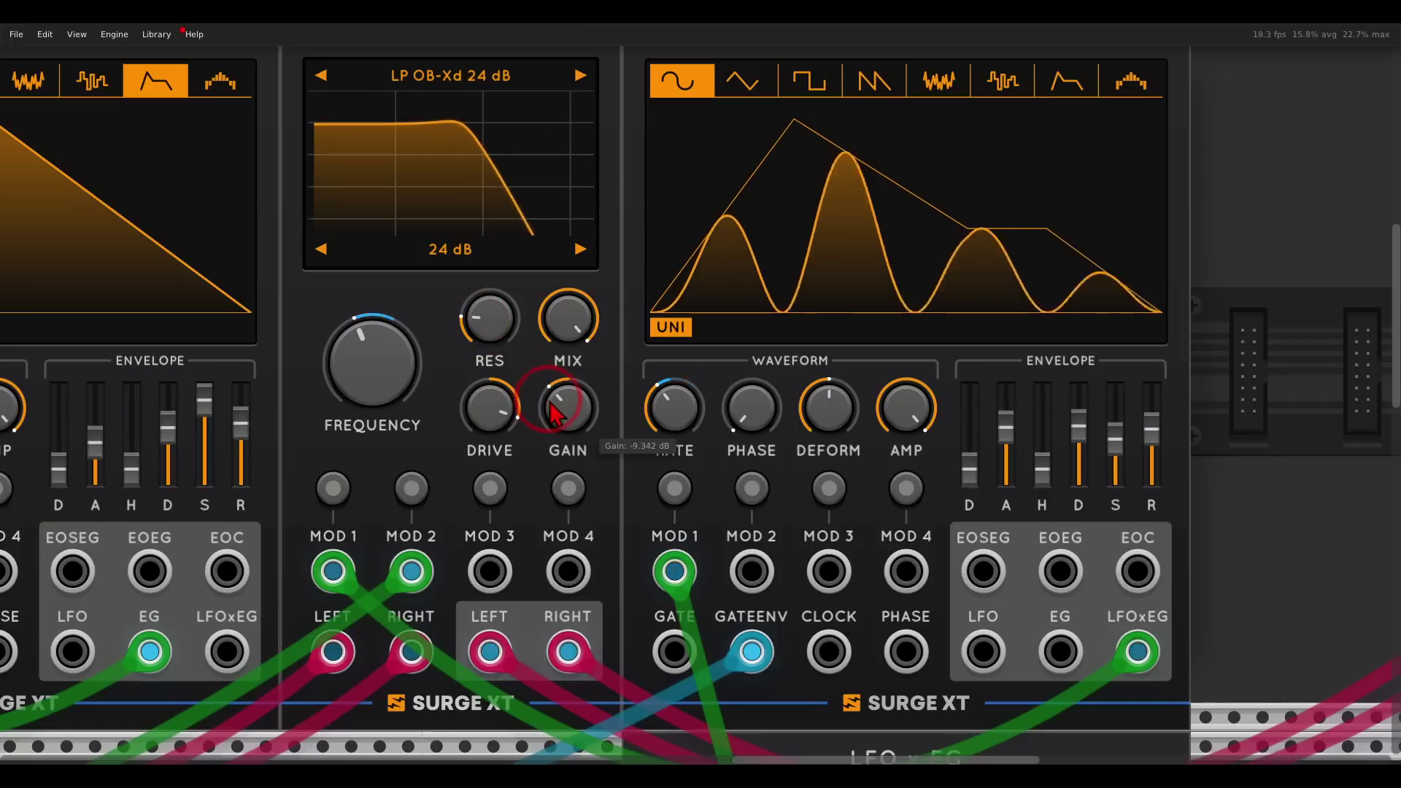
pyautogui.moveTo(552, 412); pyautogui.dragTo(553, 415)
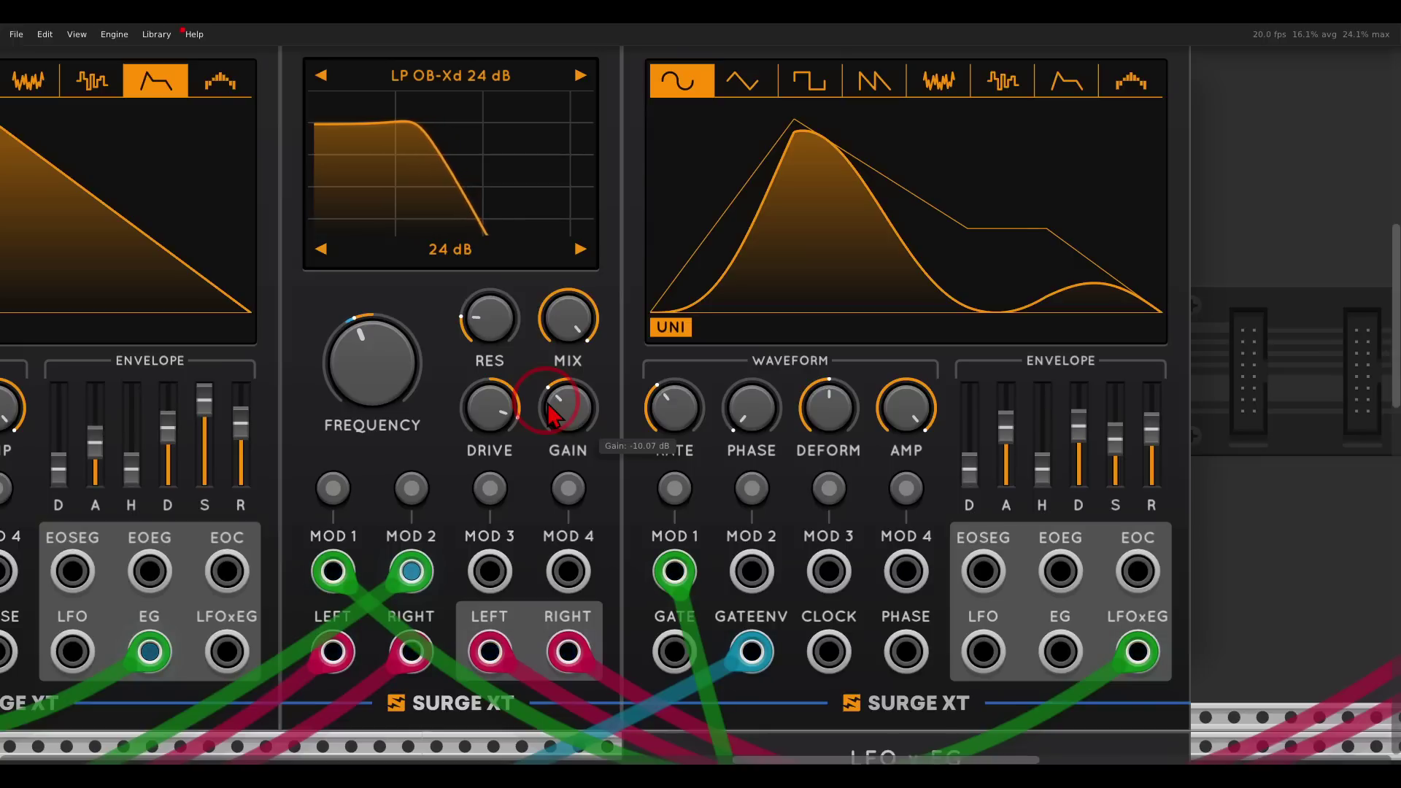
# - Move the Audio and Cable Colour Key modules aside together and add a Valley Plateau reverb after the filter's LFO x EG
pyautogui.scroll(-5, 664, 397)
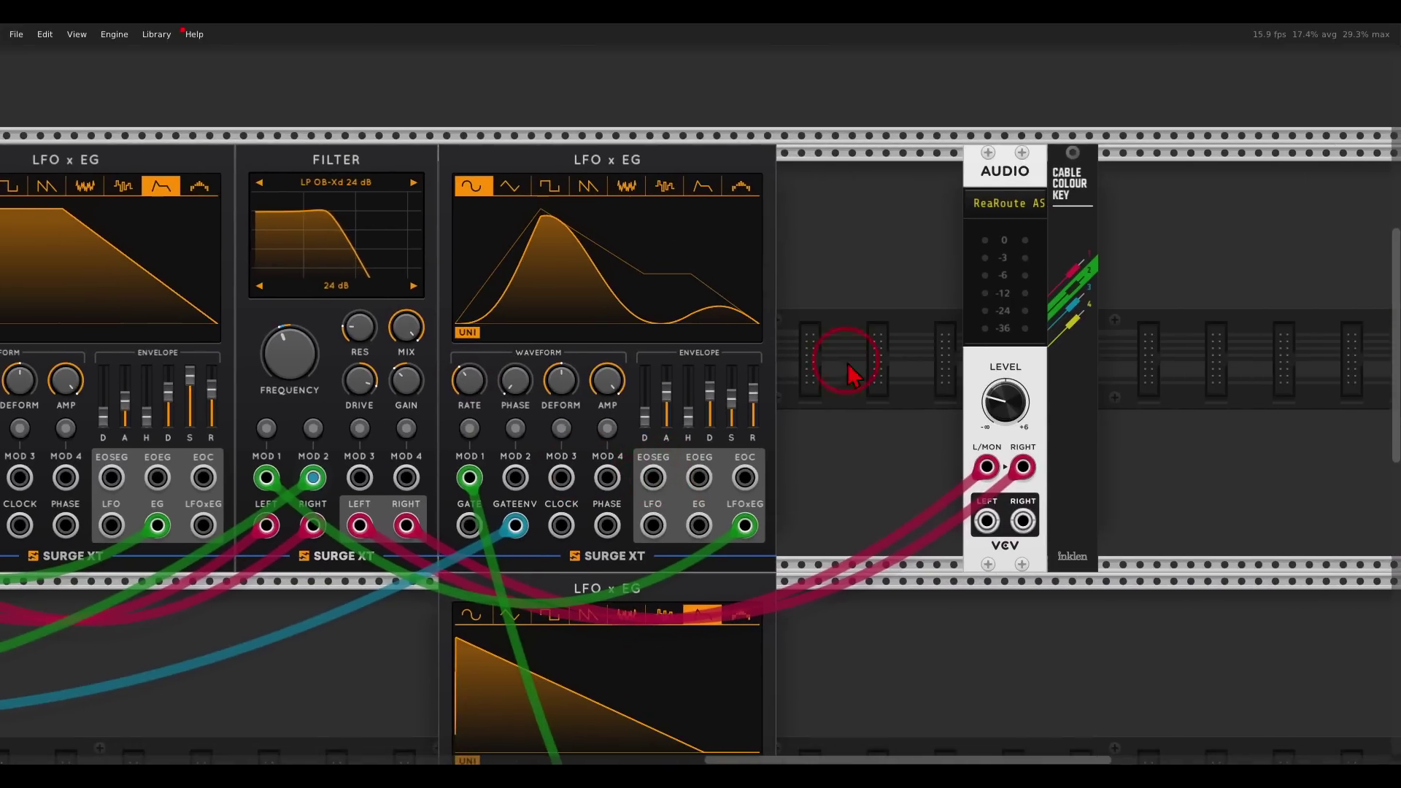
pyautogui.moveTo(854, 375); pyautogui.dragTo(1125, 351)
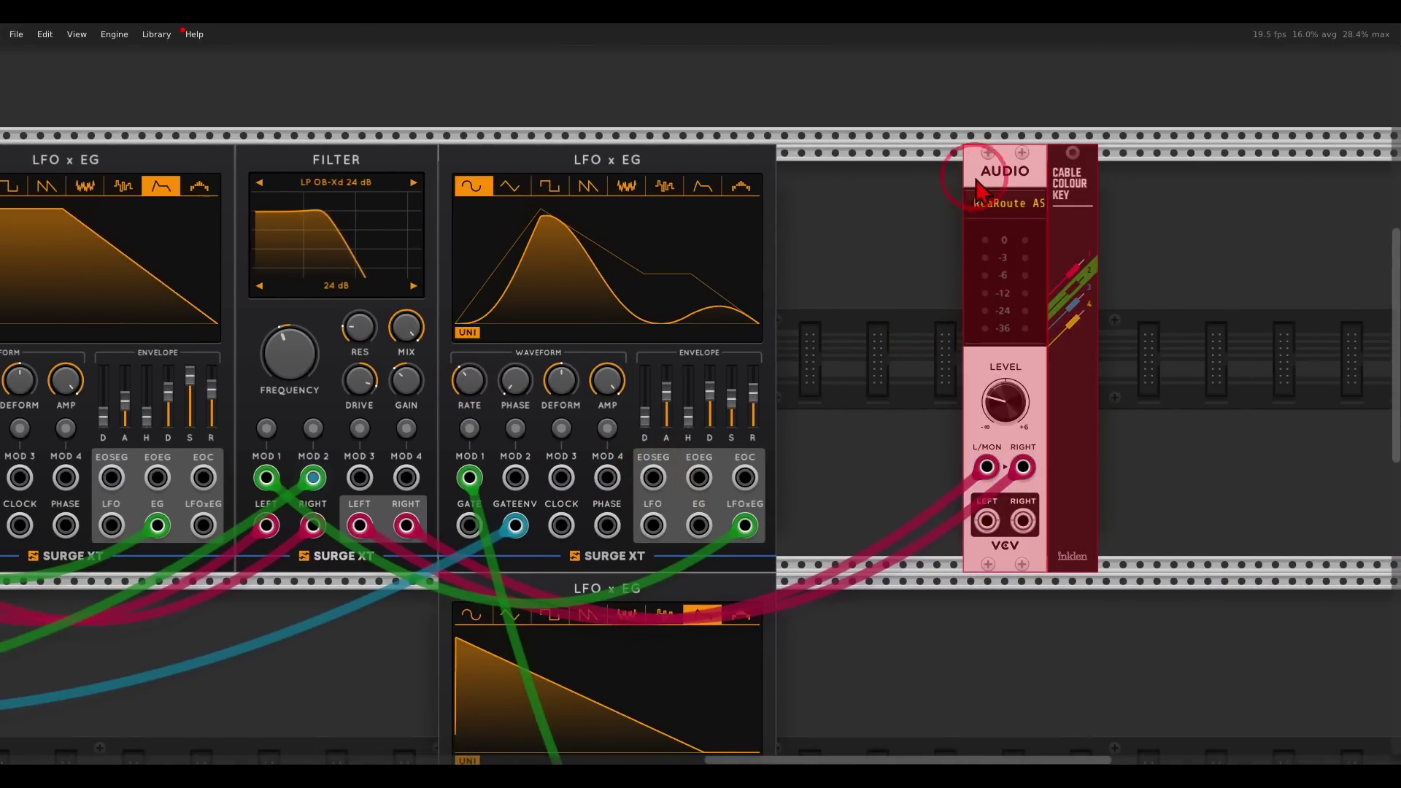
pyautogui.moveTo(975, 172); pyautogui.dragTo(1113, 172)
pyautogui.rightClick(939, 299)
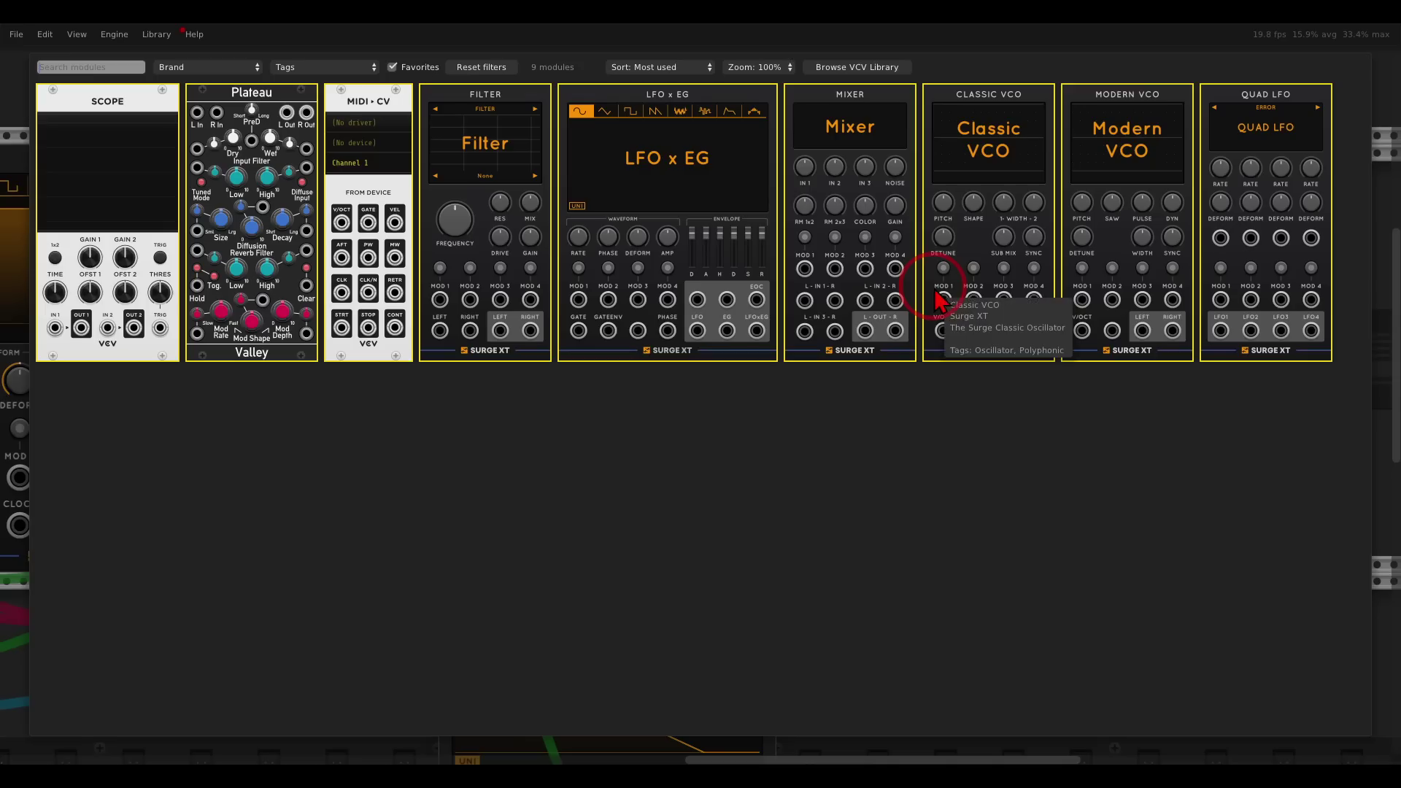
pyautogui.click(264, 130)
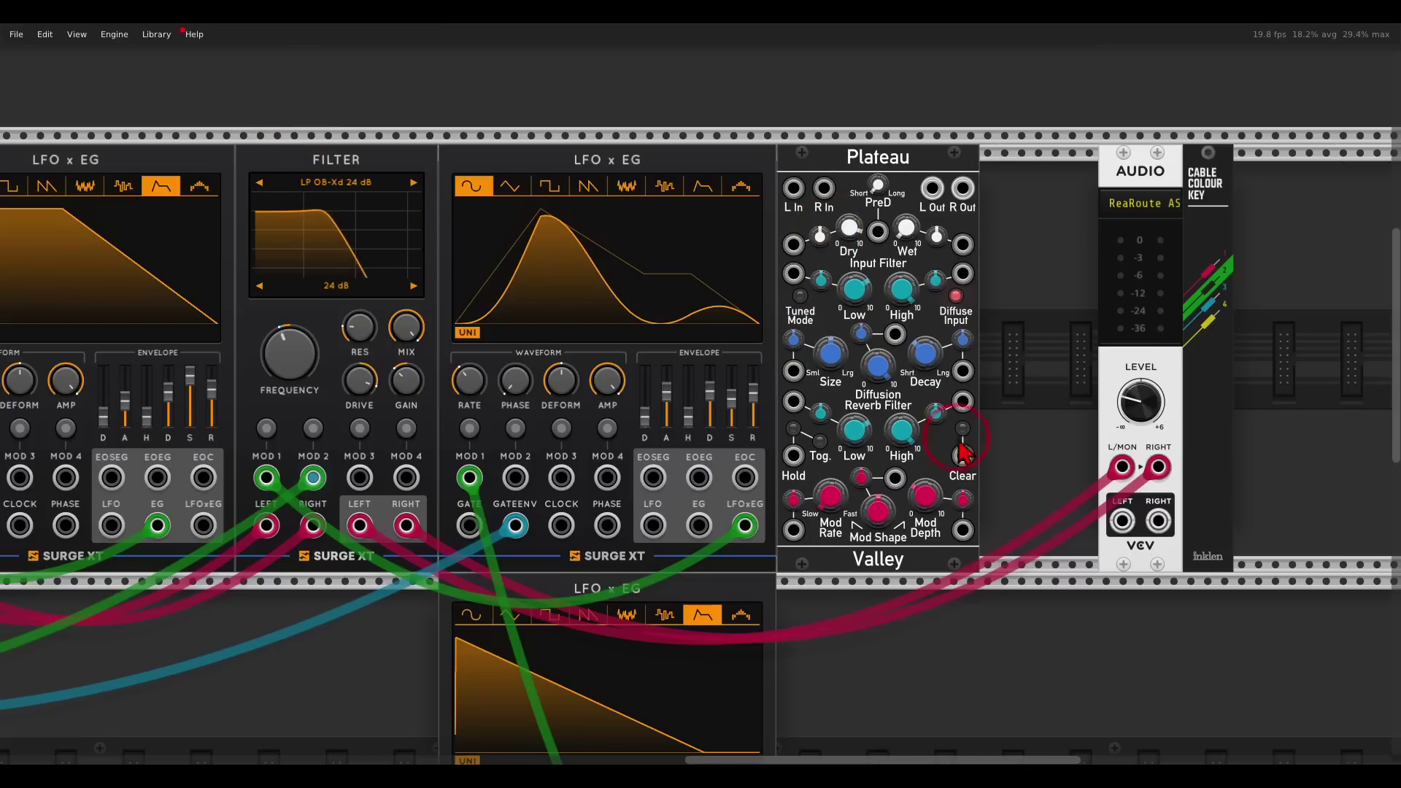
# - Route the Filter's stereo output through Plateau's left and right channels into the Audio module, and raise the Audio LEVEL
pyautogui.moveTo(1122, 466); pyautogui.dragTo(793, 189)
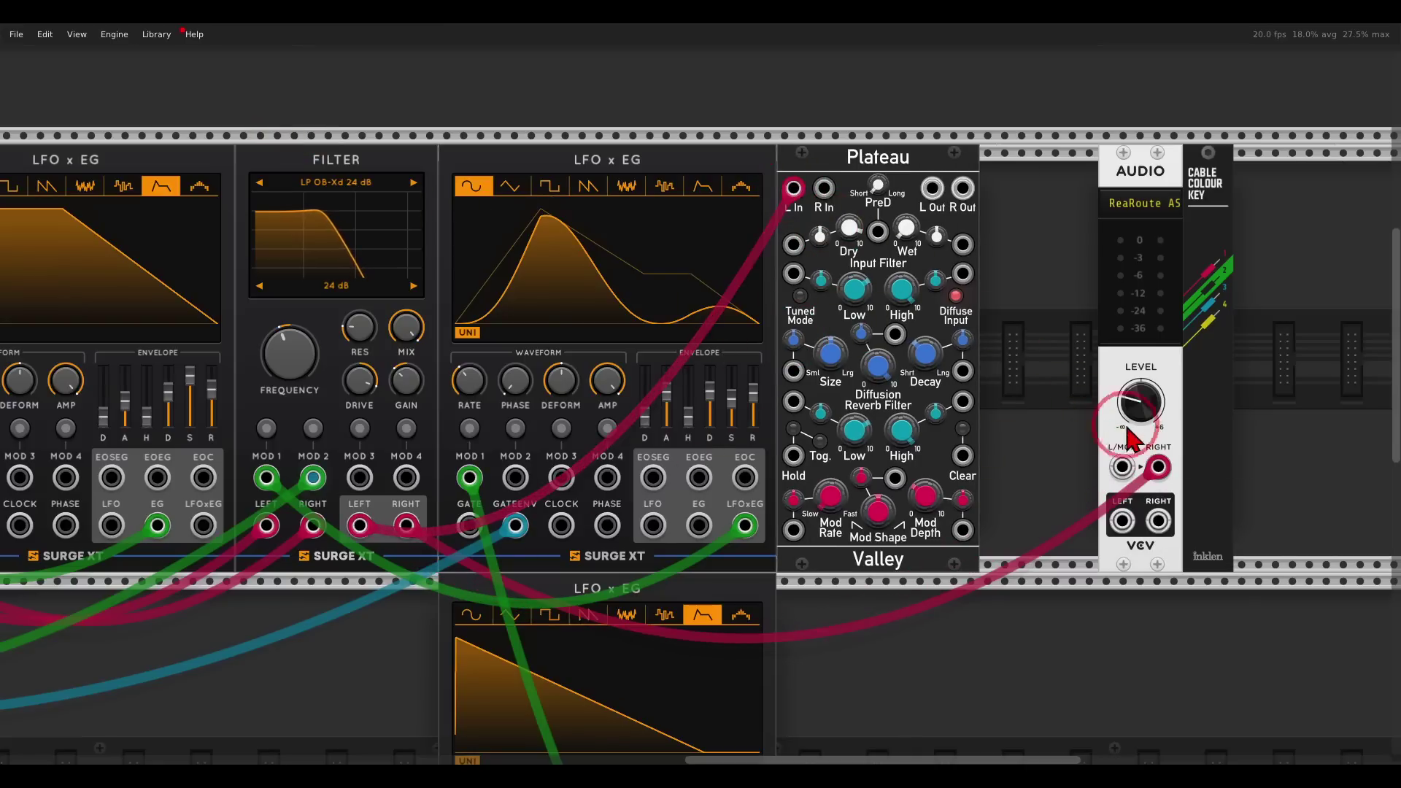
pyautogui.moveTo(1158, 467); pyautogui.dragTo(824, 188)
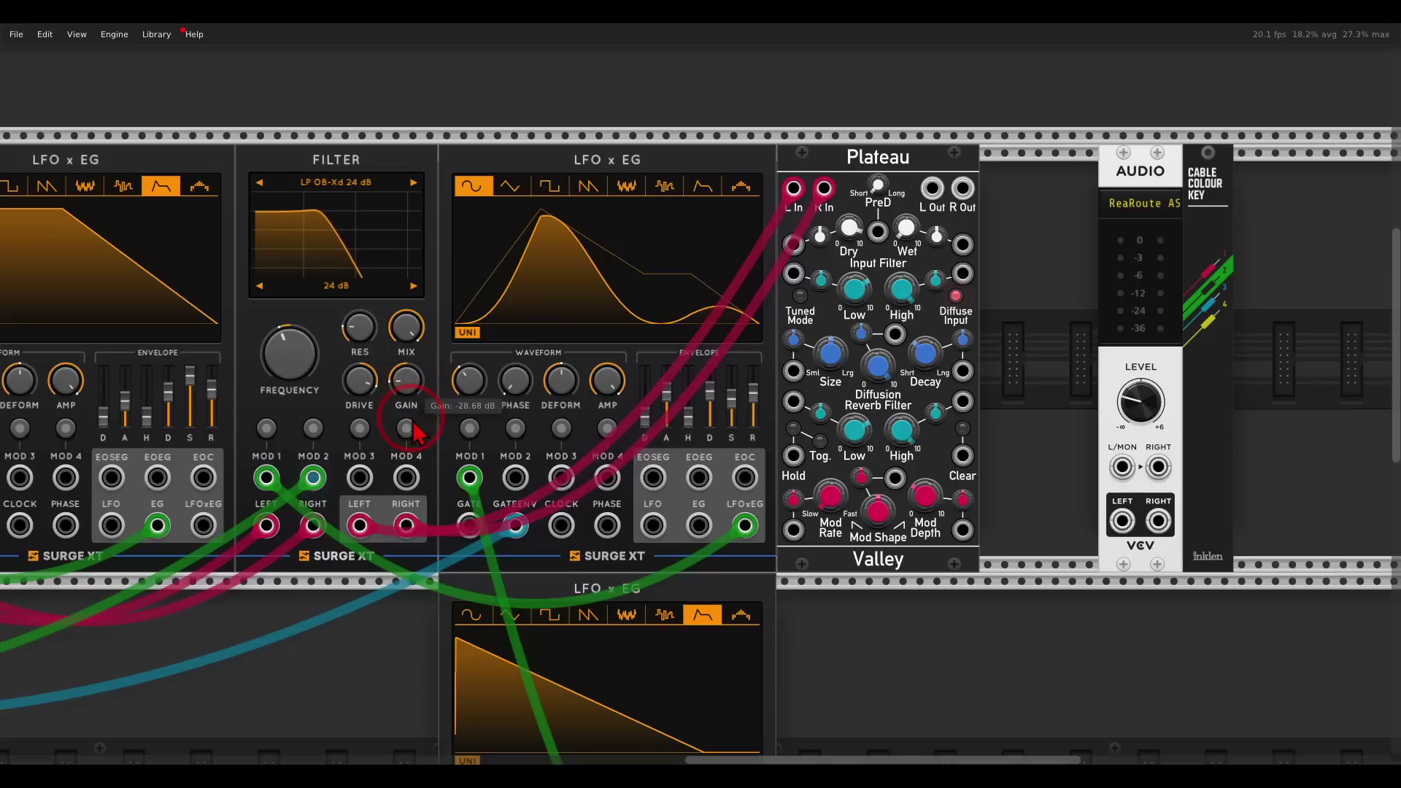
pyautogui.moveTo(932, 188); pyautogui.dragTo(963, 188)
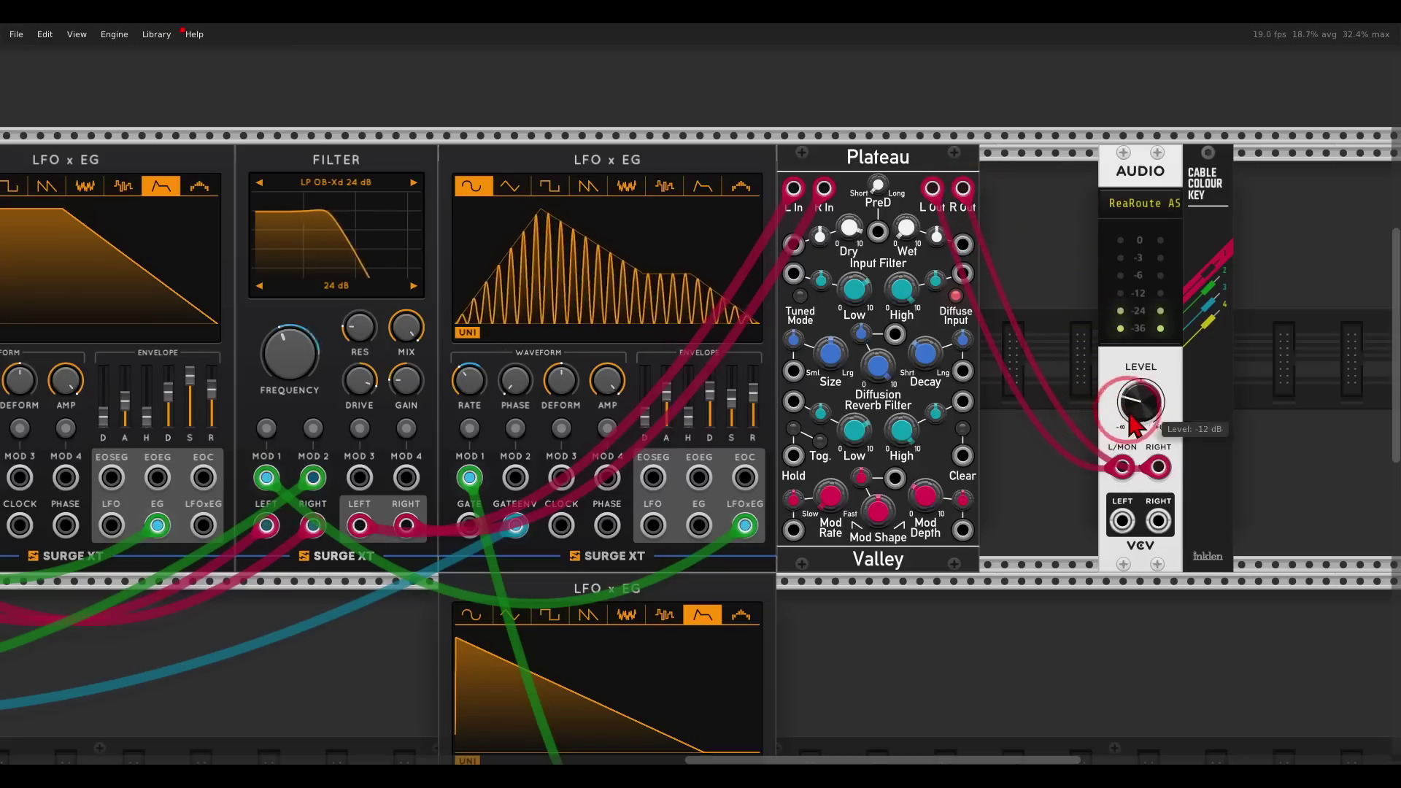
pyautogui.moveTo(1122, 391)
pyautogui.moveTo(1121, 390)
pyautogui.mouseDown()
pyautogui.moveTo(1131, 397)
pyautogui.moveTo(1116, 406)
pyautogui.moveTo(1136, 400)
pyautogui.mouseUp()
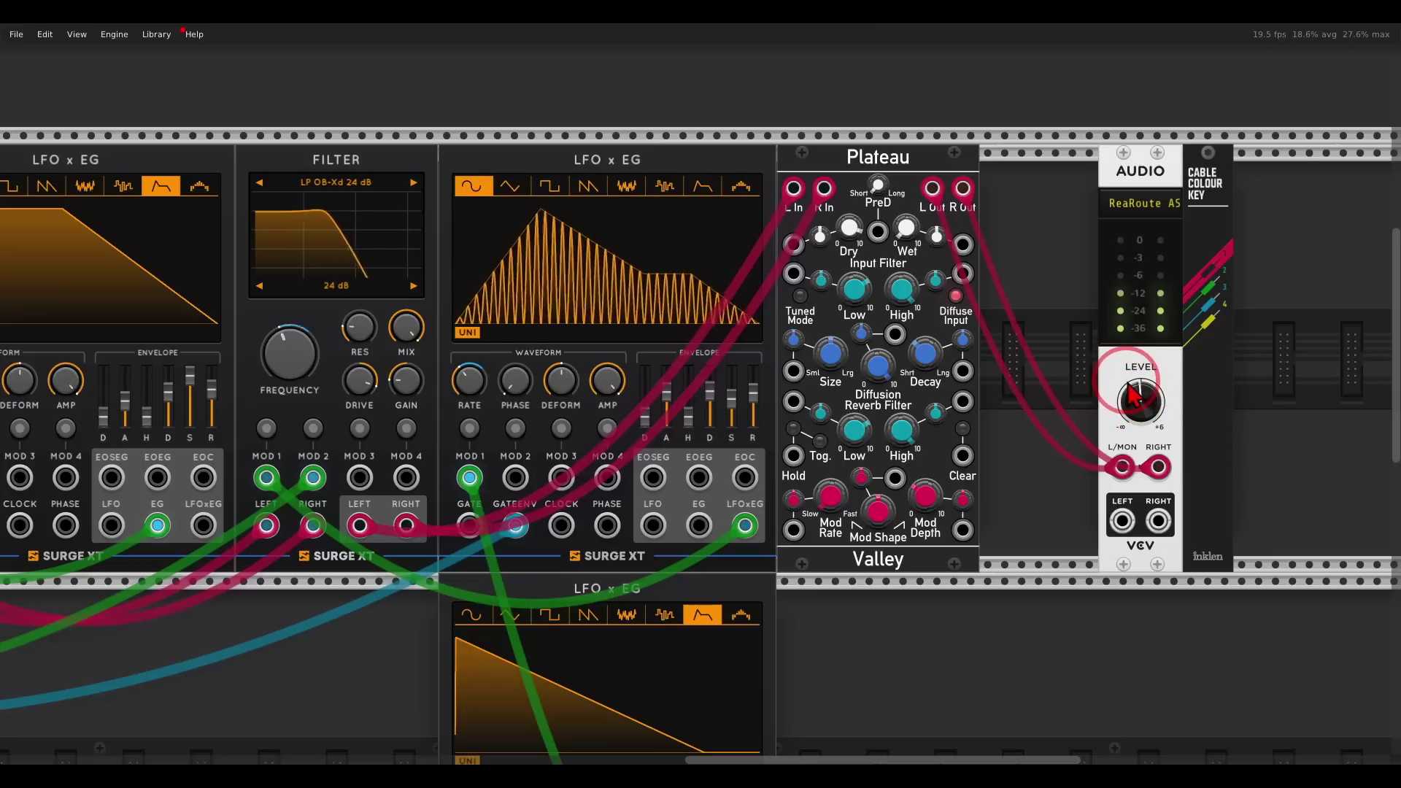